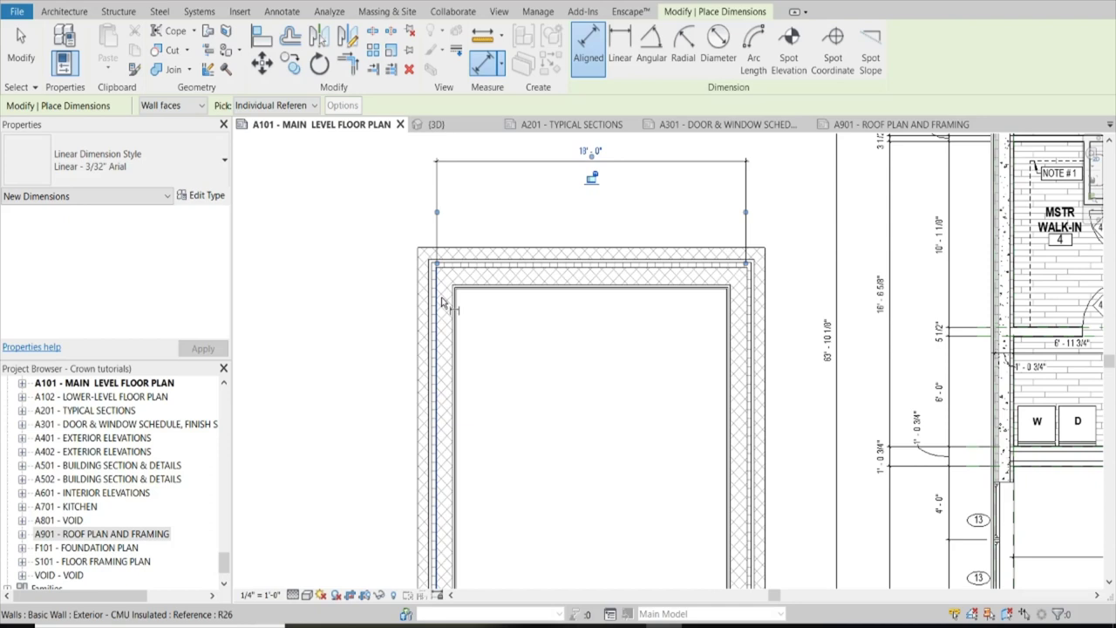
{"action": "scroll", "coordinate": [429, 314], "scroll_direction": "up", "scroll_amount": 1}
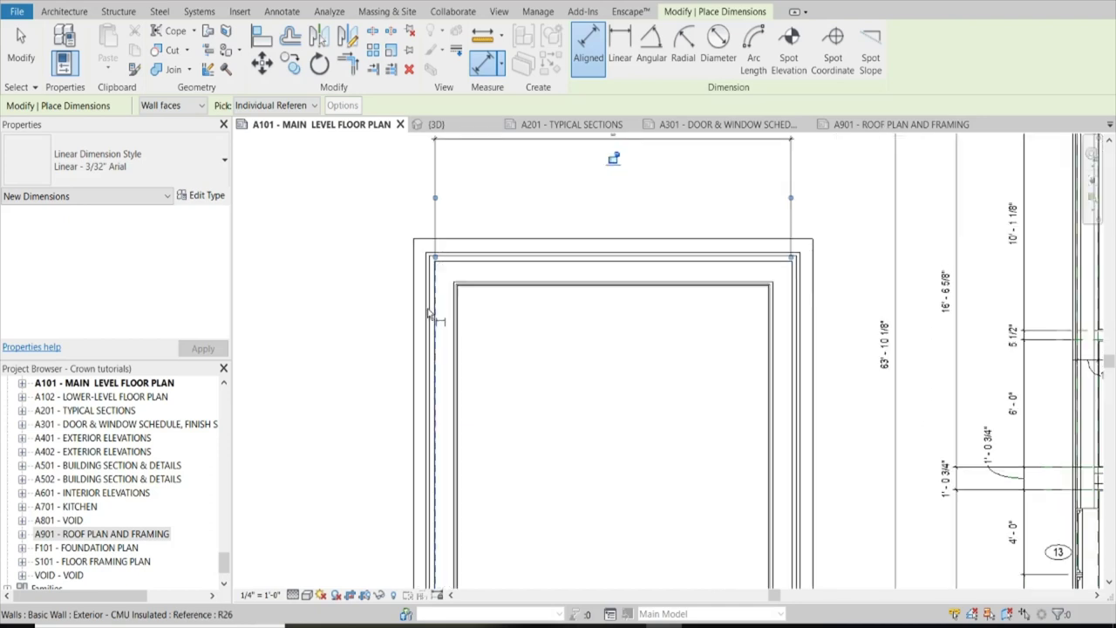
{"action": "scroll", "coordinate": [427, 312], "scroll_direction": "up", "scroll_amount": 1}
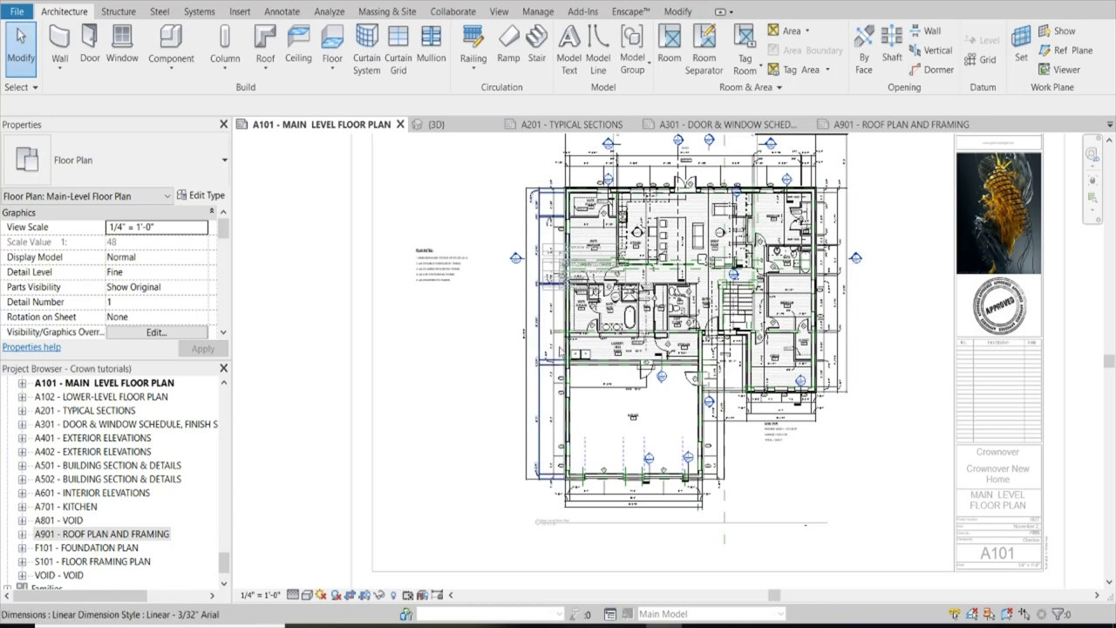
{"action": "double_click", "coordinate": [555, 304]}
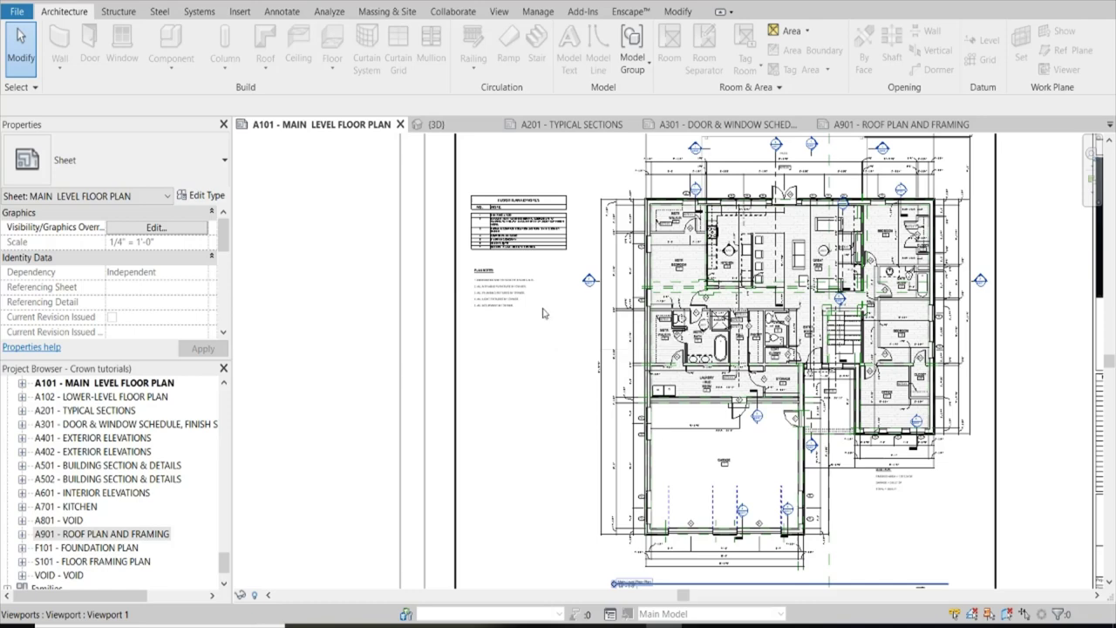
{"action": "left_click", "coordinate": [117, 12]}
{"action": "left_click", "coordinate": [63, 12]}
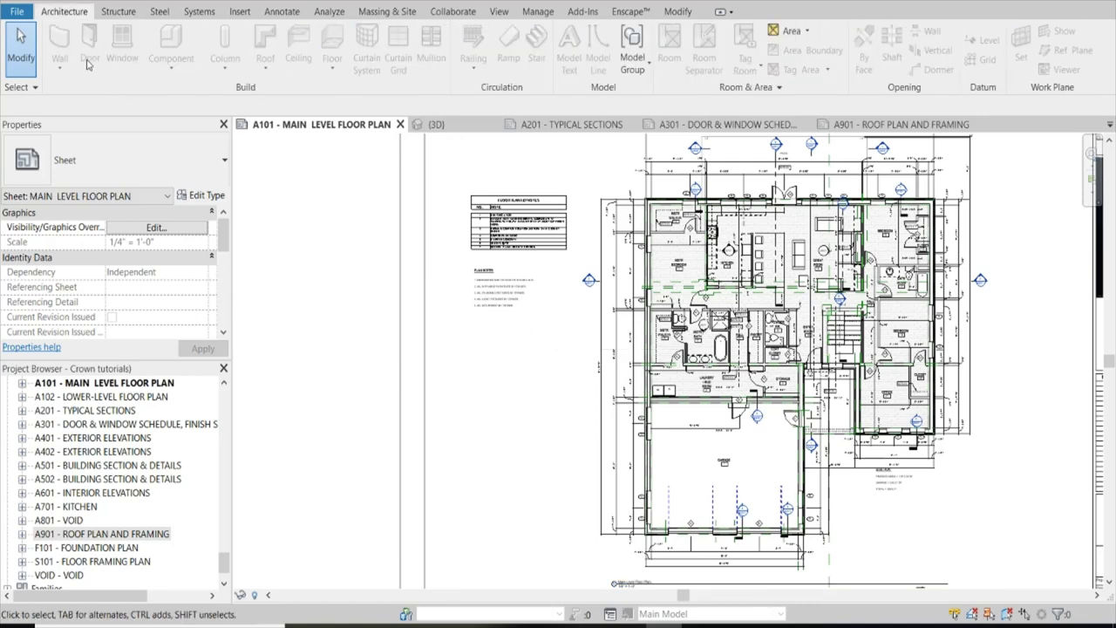
{"action": "left_click", "coordinate": [127, 11]}
{"action": "left_click", "coordinate": [160, 11]}
{"action": "left_click", "coordinate": [209, 13]}
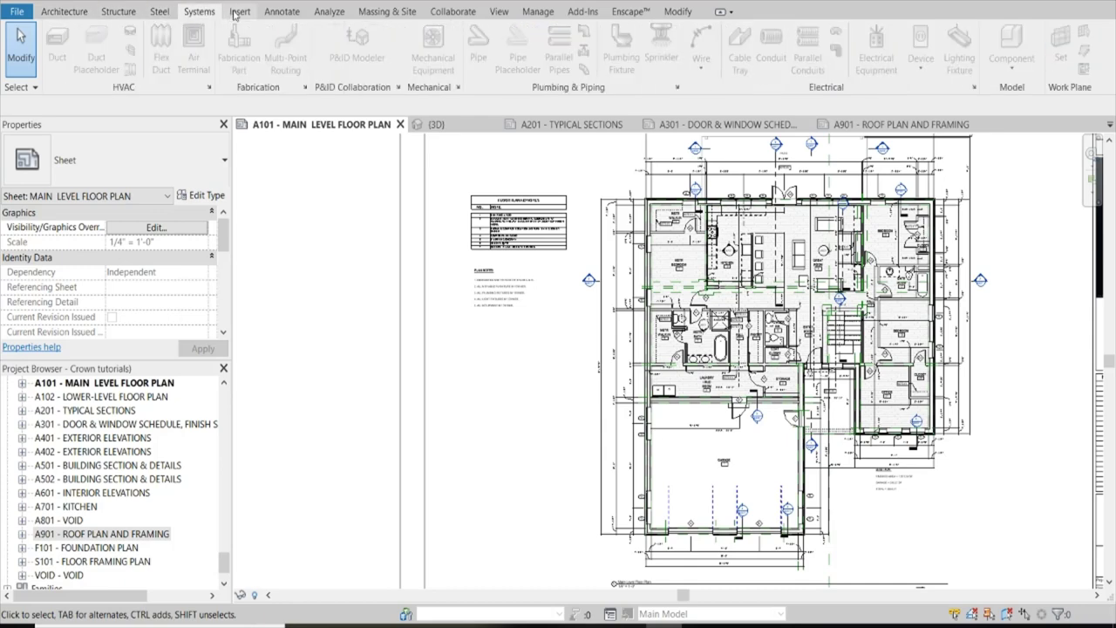
{"action": "left_click", "coordinate": [240, 12]}
{"action": "left_click", "coordinate": [267, 12]}
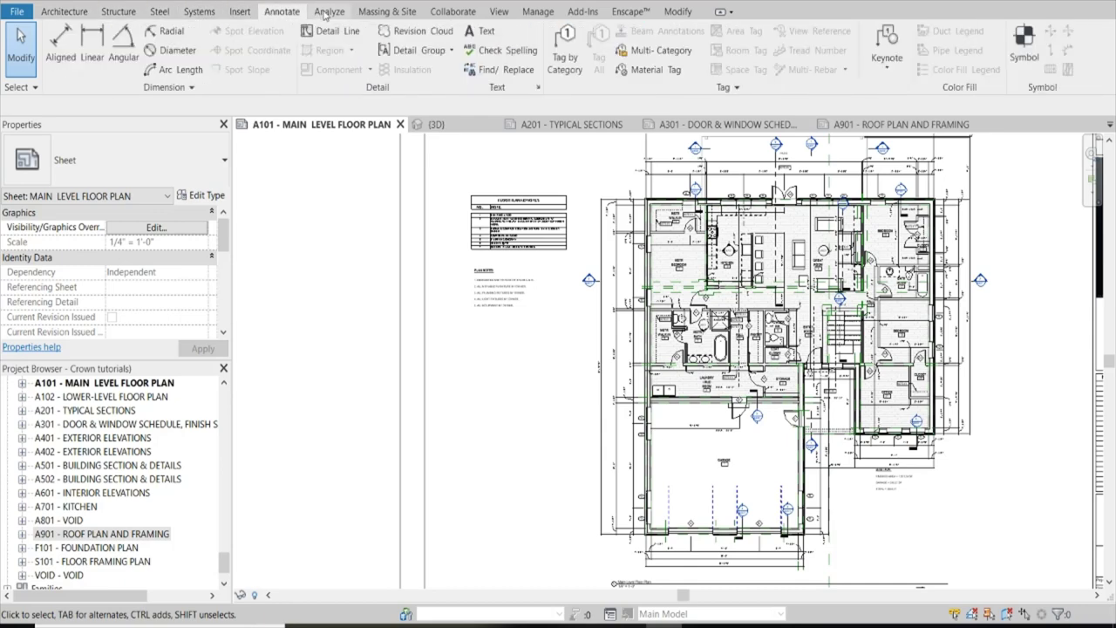
{"action": "left_click", "coordinate": [64, 11]}
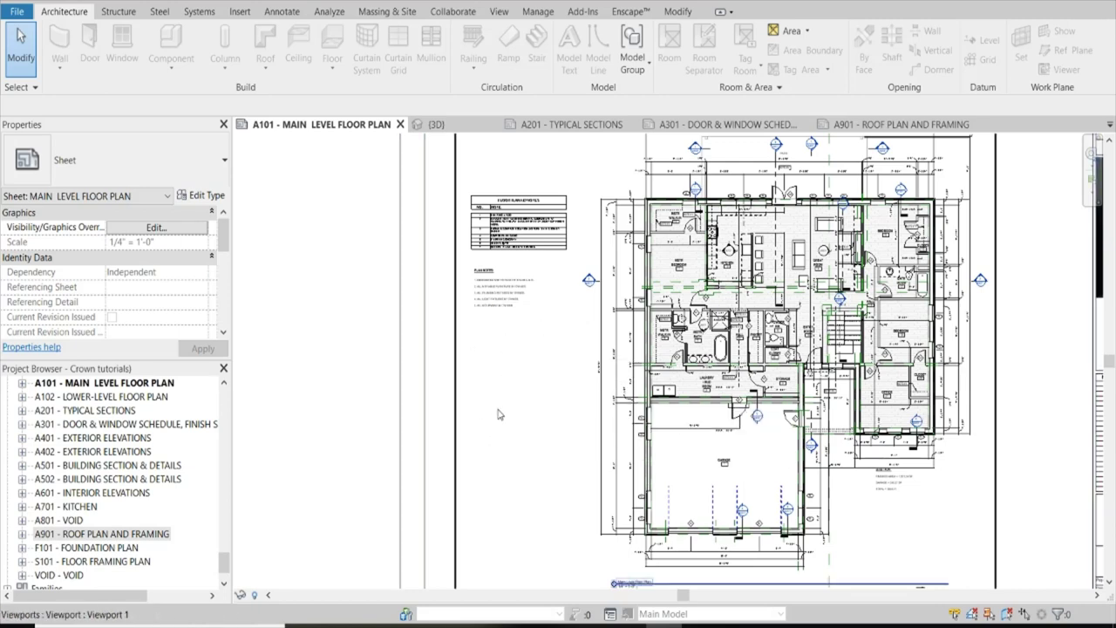
Step: Activate the main-level floor plan viewport on sheet A101 for editing
{"action": "double_click", "coordinate": [569, 396]}
{"action": "scroll", "coordinate": [562, 304], "scroll_direction": "down", "scroll_amount": 2}
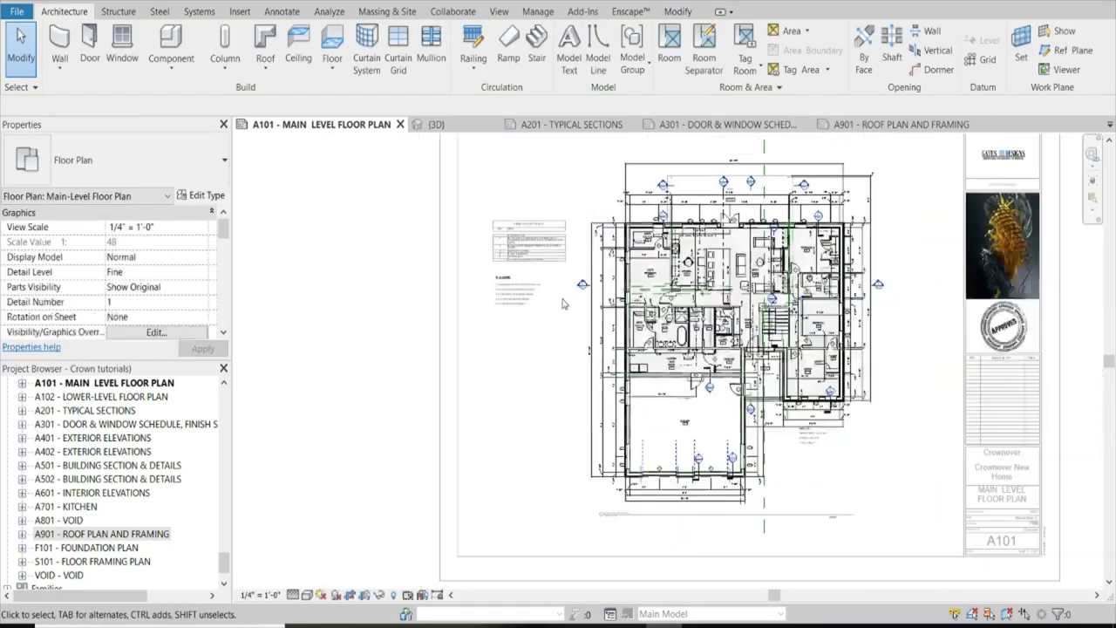
{"action": "scroll", "coordinate": [563, 303], "scroll_direction": "down", "scroll_amount": 1}
{"action": "left_click", "coordinate": [370, 596]}
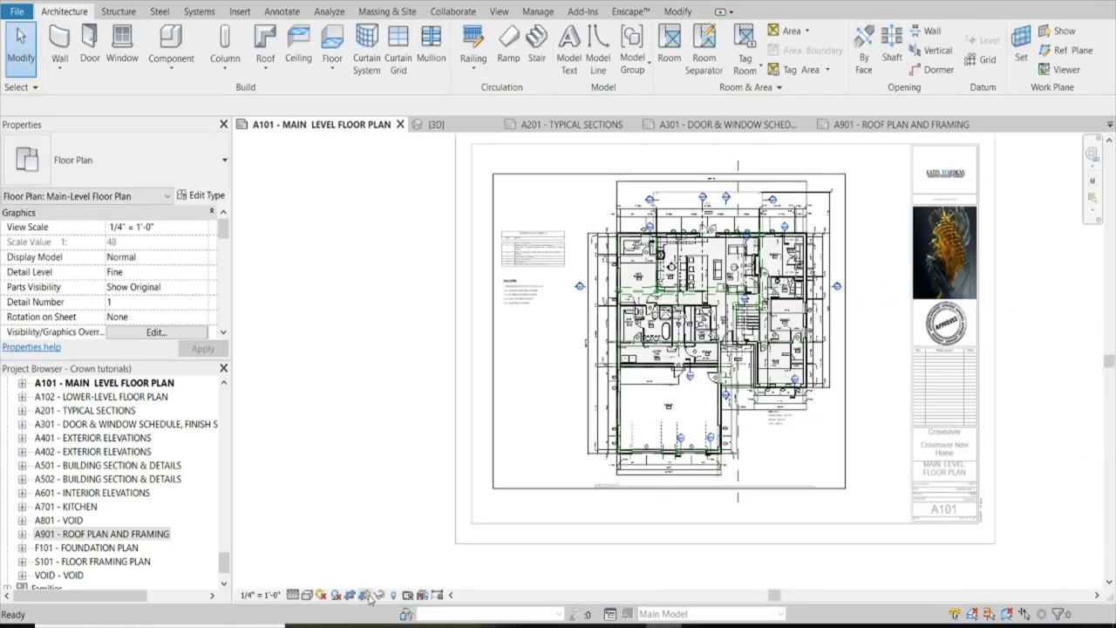
{"action": "scroll", "coordinate": [532, 375], "scroll_direction": "up", "scroll_amount": 4}
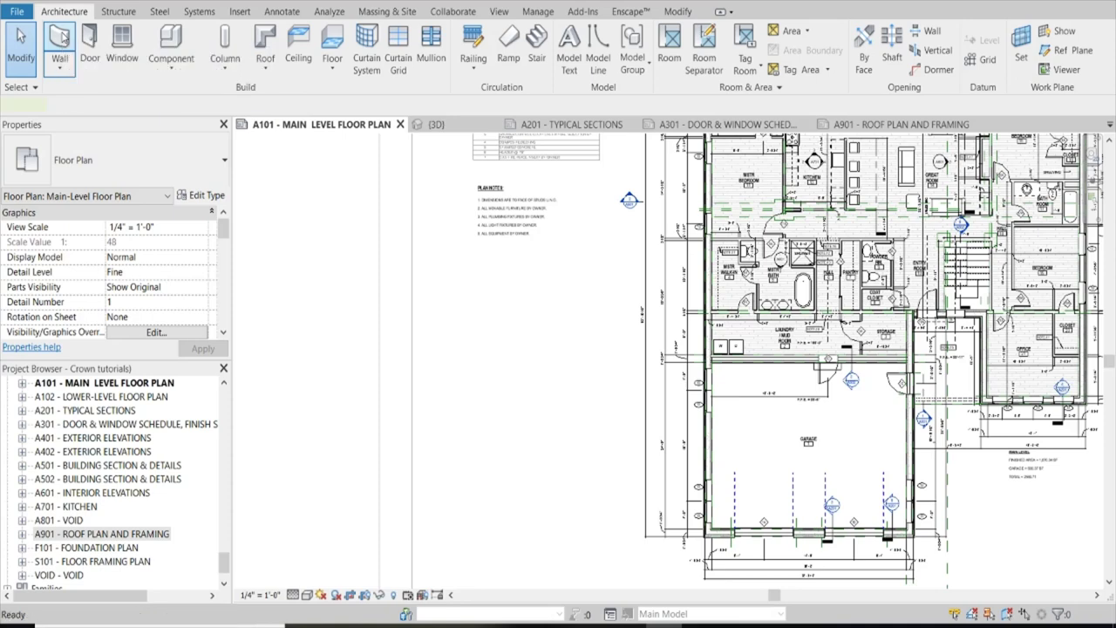
Step: Start the Wall tool and choose the basic wall type Exterior - CMU Insulated
{"action": "left_click", "coordinate": [60, 39]}
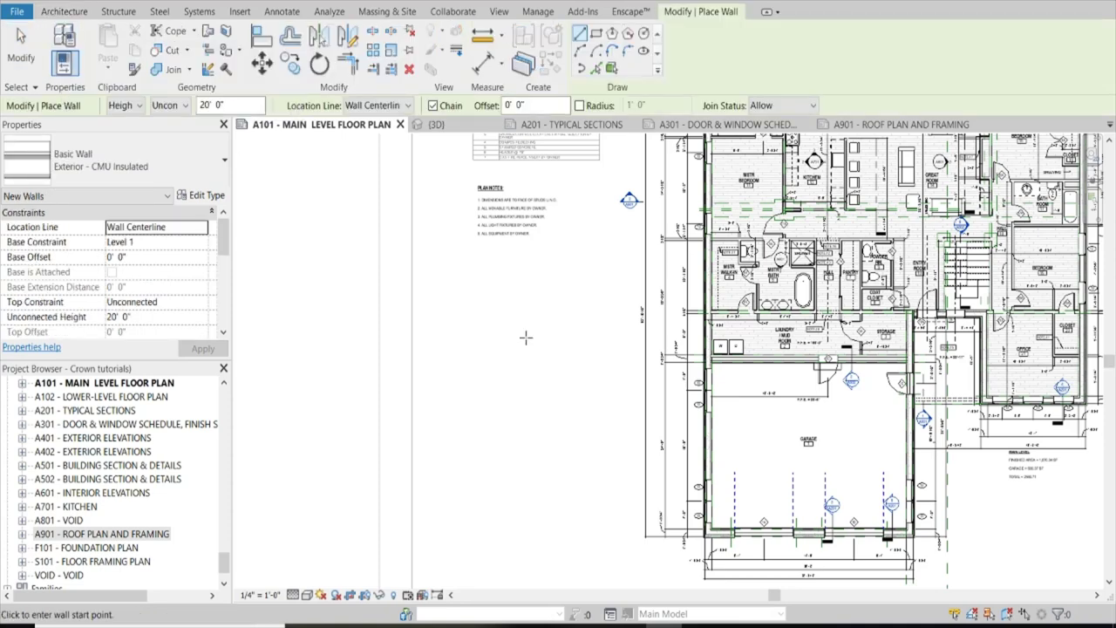
{"action": "left_click", "coordinate": [140, 160]}
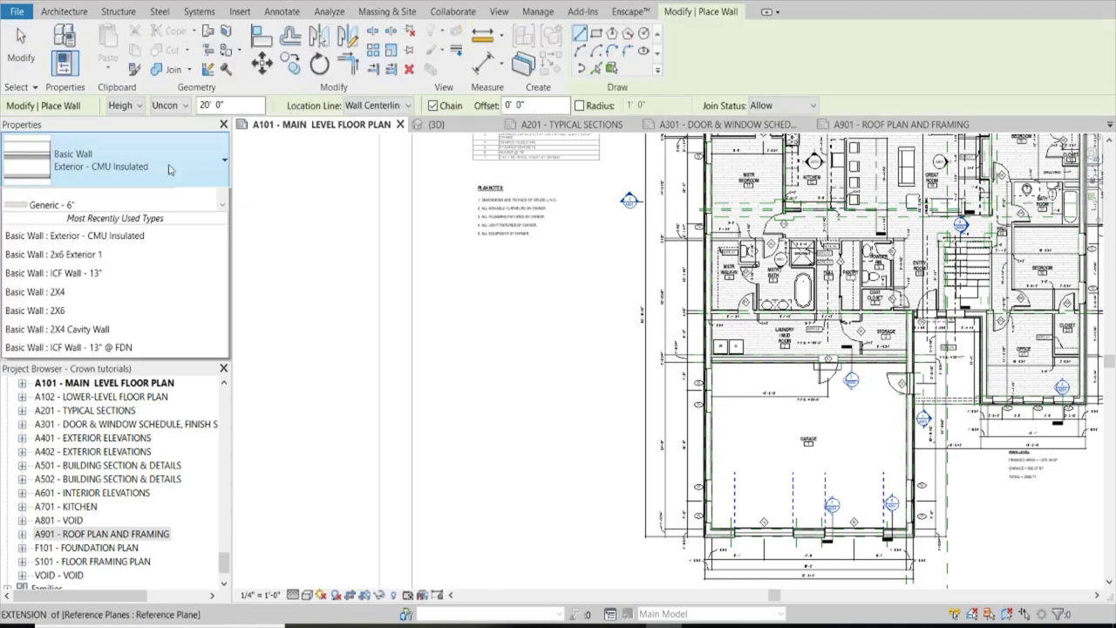
{"action": "scroll", "coordinate": [160, 294], "scroll_direction": "down", "scroll_amount": 3}
{"action": "scroll", "coordinate": [104, 349], "scroll_direction": "up", "scroll_amount": 7}
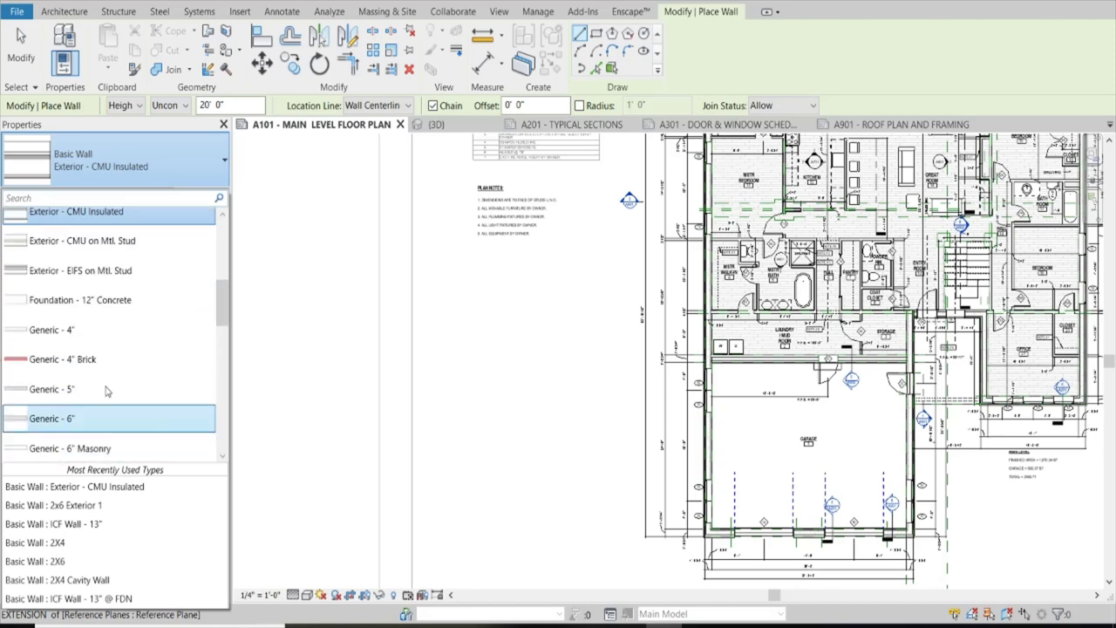
{"action": "scroll", "coordinate": [47, 303], "scroll_direction": "down", "scroll_amount": 3}
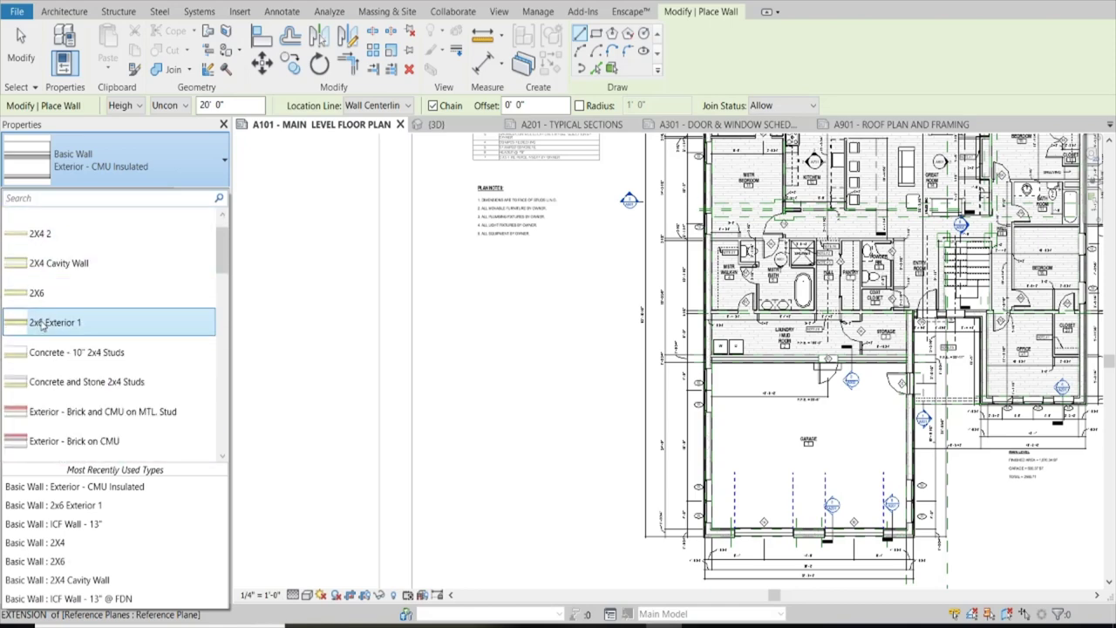
{"action": "scroll", "coordinate": [108, 284], "scroll_direction": "down", "scroll_amount": 3}
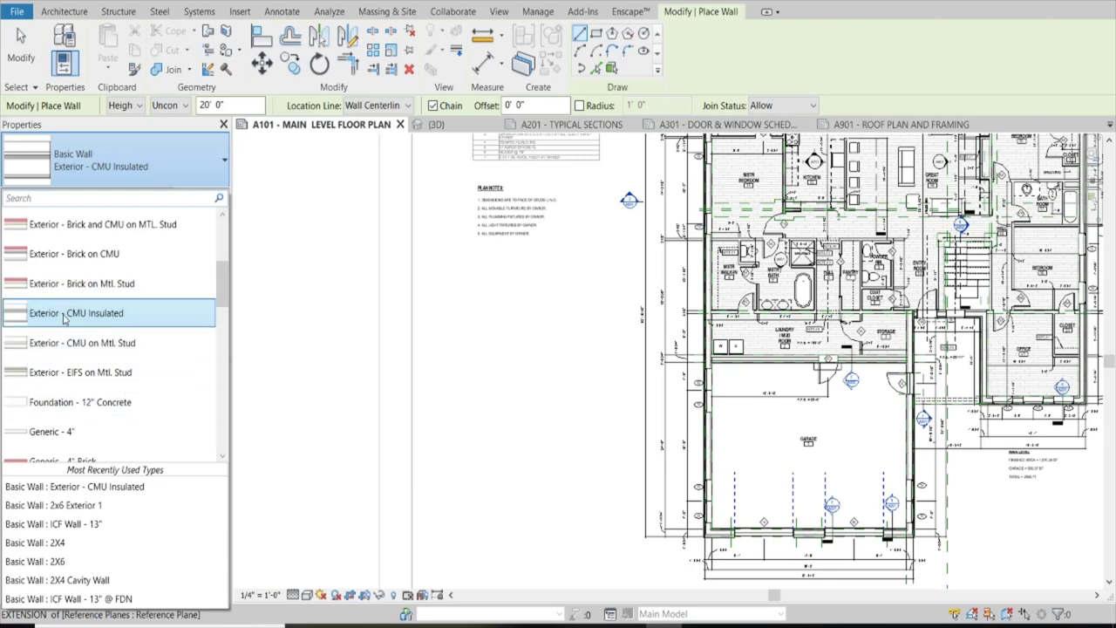
{"action": "left_click", "coordinate": [65, 317]}
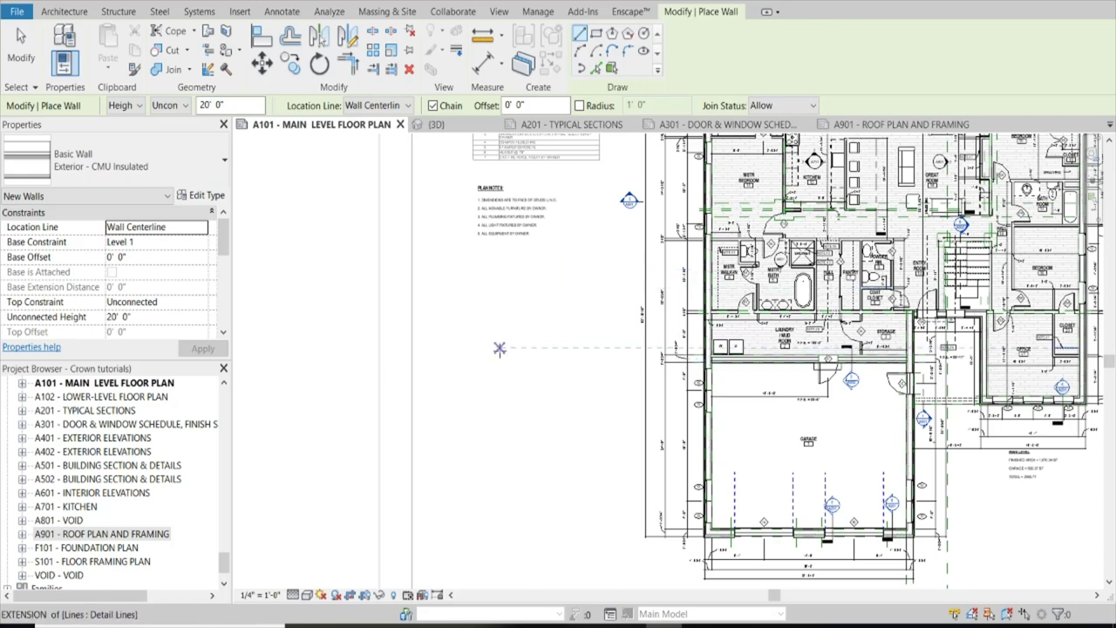
Step: Draw four chained walls as a closed rectangle about 18' by 20'-6" in the empty area beside the plan, dismissing the save reminder
{"action": "scroll", "coordinate": [499, 348], "scroll_direction": "up", "scroll_amount": 3}
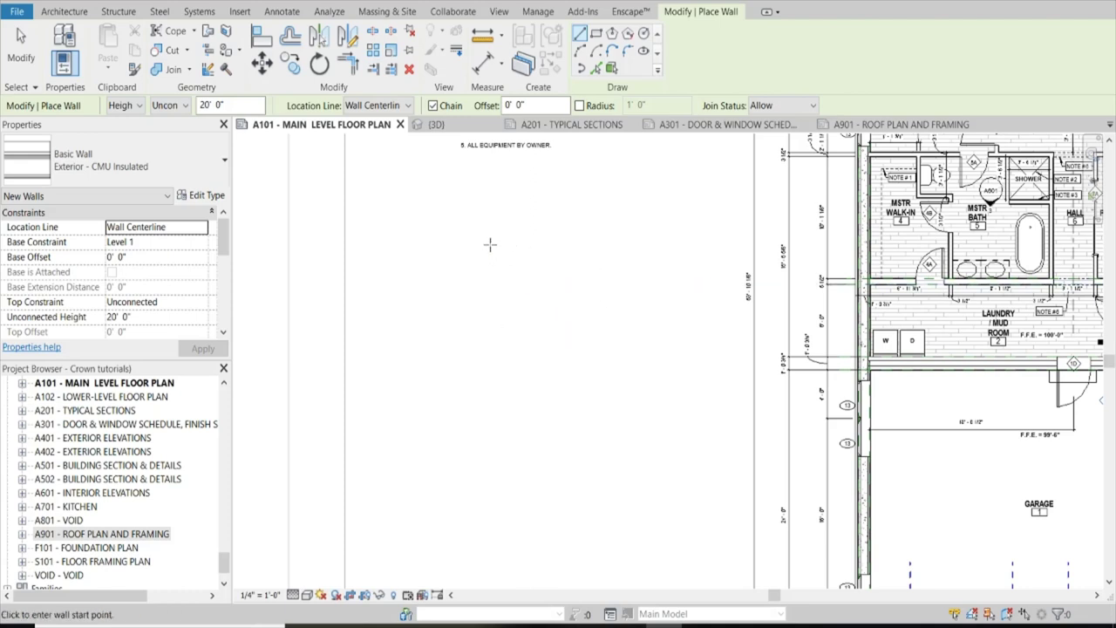
{"action": "left_click", "coordinate": [491, 240]}
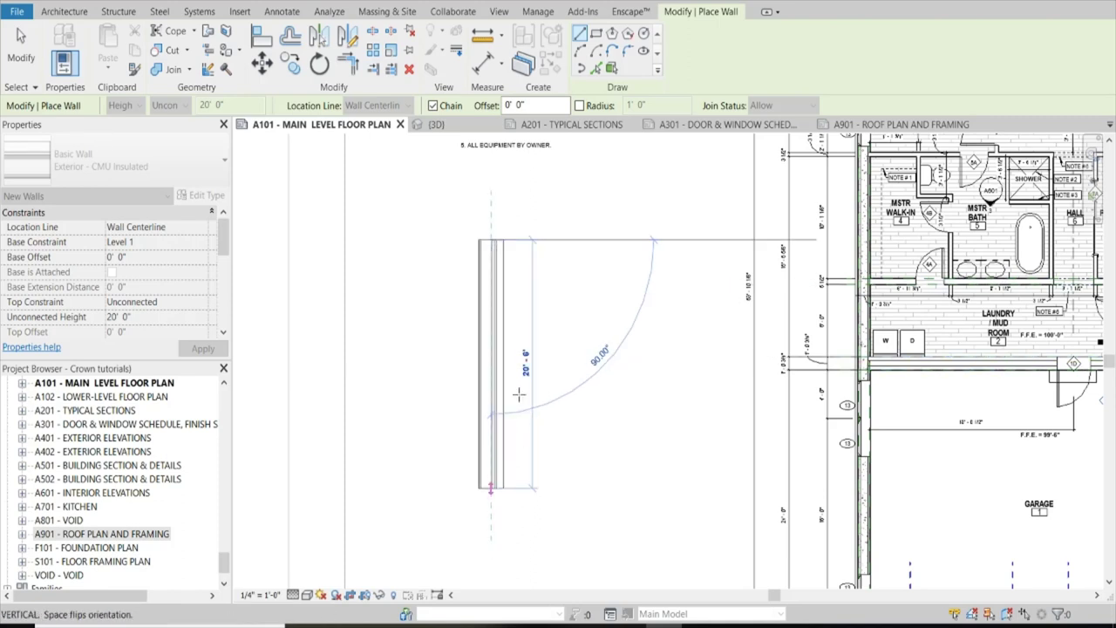
{"action": "left_click", "coordinate": [491, 487]}
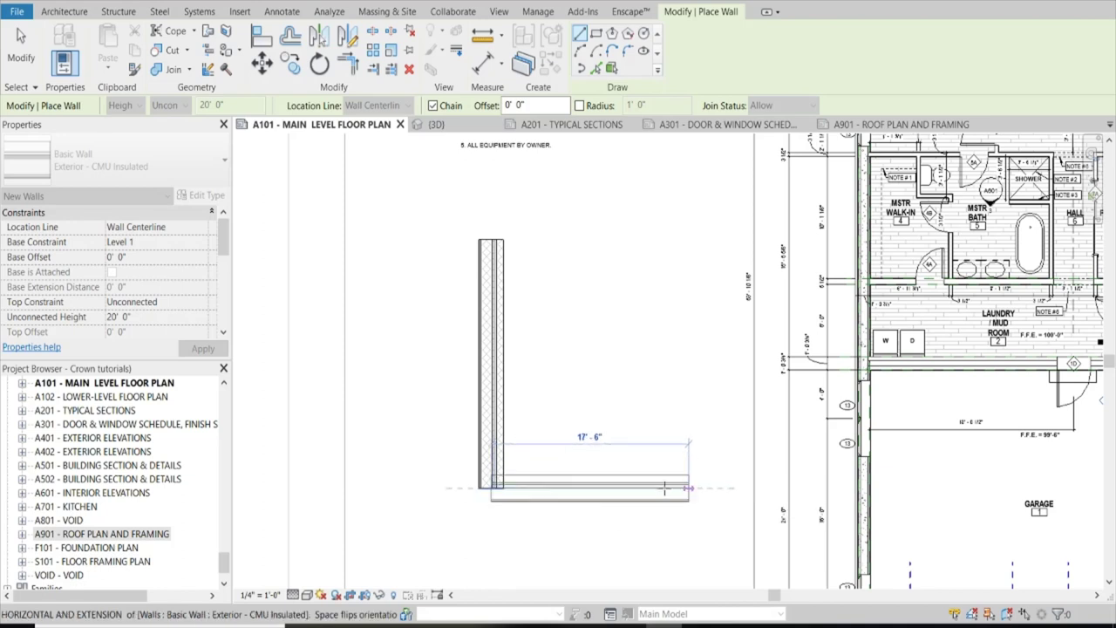
{"action": "left_click", "coordinate": [694, 488]}
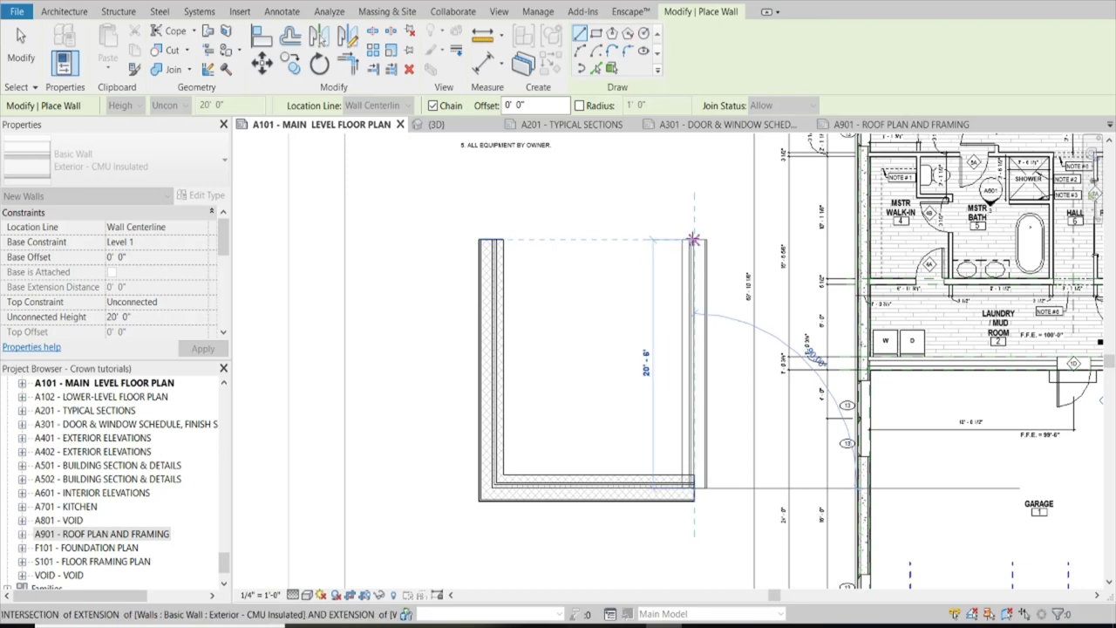
{"action": "left_click", "coordinate": [694, 239]}
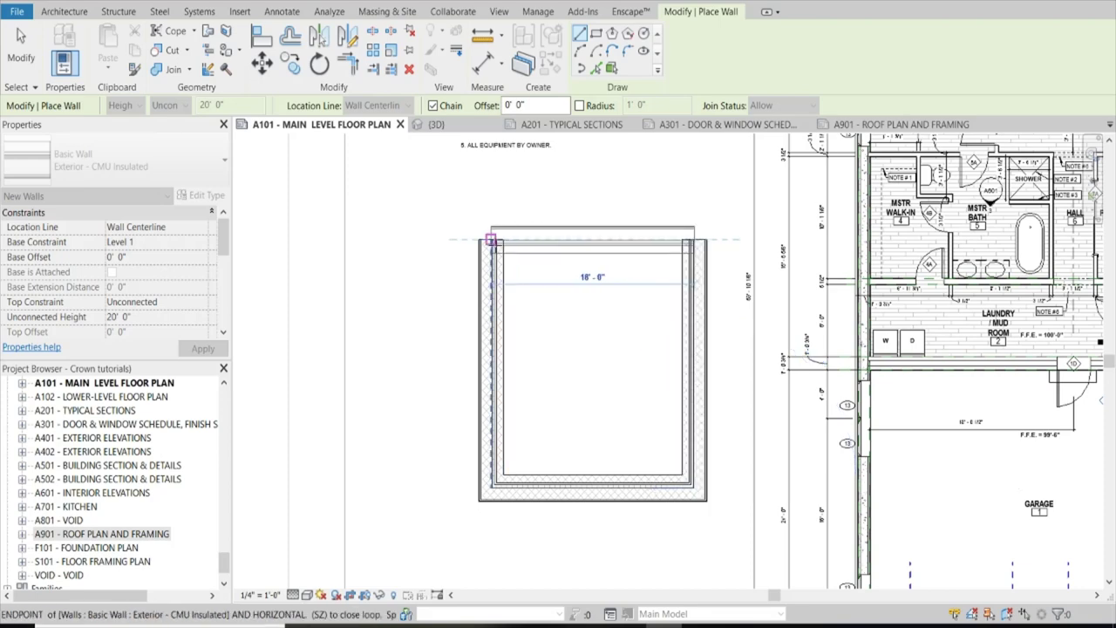
{"action": "left_click", "coordinate": [490, 238]}
{"action": "scroll", "coordinate": [703, 279], "scroll_direction": "down", "scroll_amount": 3}
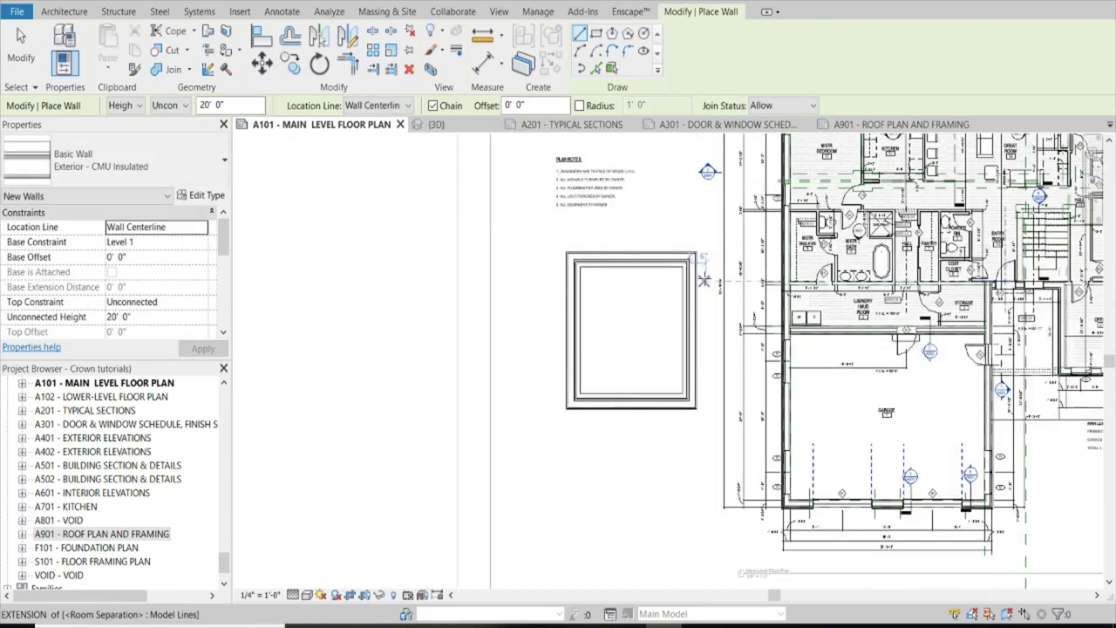
{"action": "scroll", "coordinate": [627, 287], "scroll_direction": "up", "scroll_amount": 3}
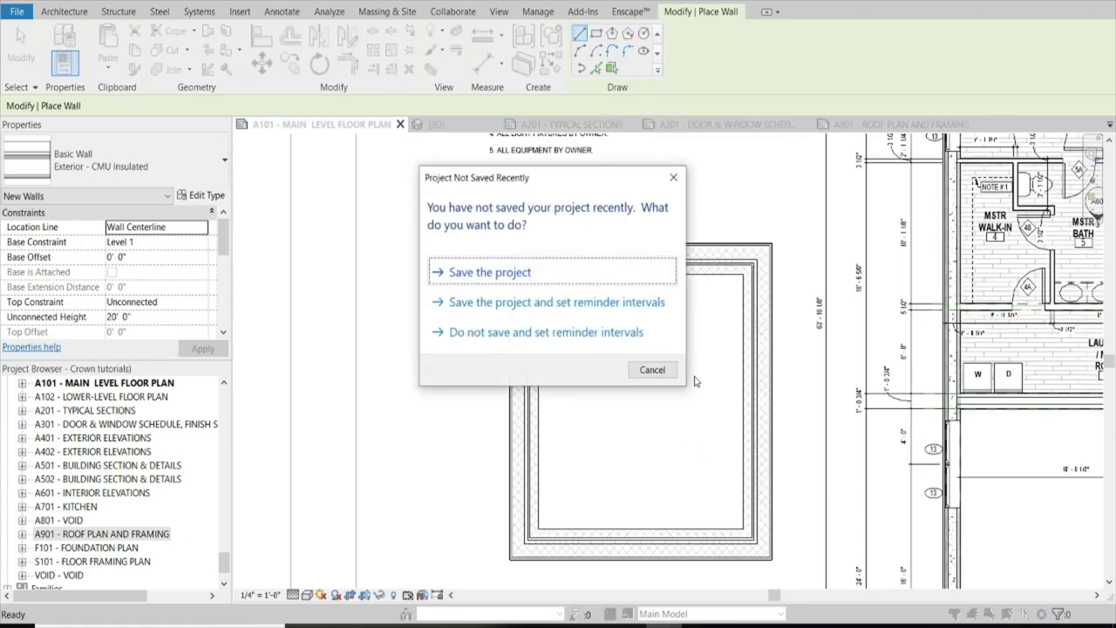
{"action": "left_click", "coordinate": [652, 370]}
{"action": "key", "text": "Escape"}
{"action": "key", "text": "Escape"}
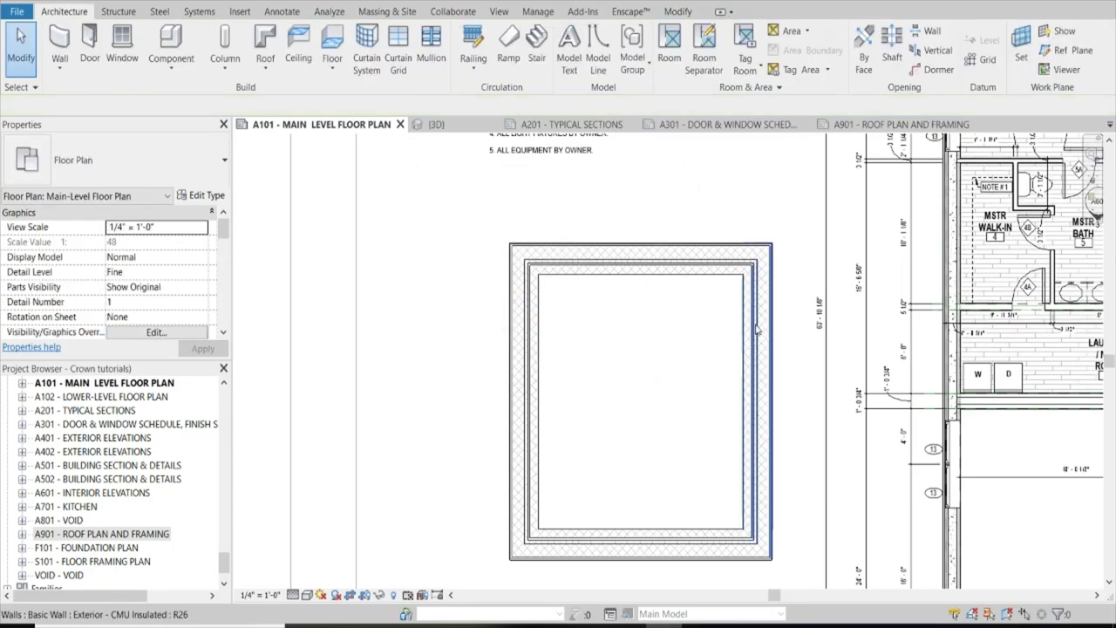
Step: Select the new rectangle's upper and right walls to examine their layers and orientation flip controls
{"action": "scroll", "coordinate": [551, 340], "scroll_direction": "down", "scroll_amount": 2}
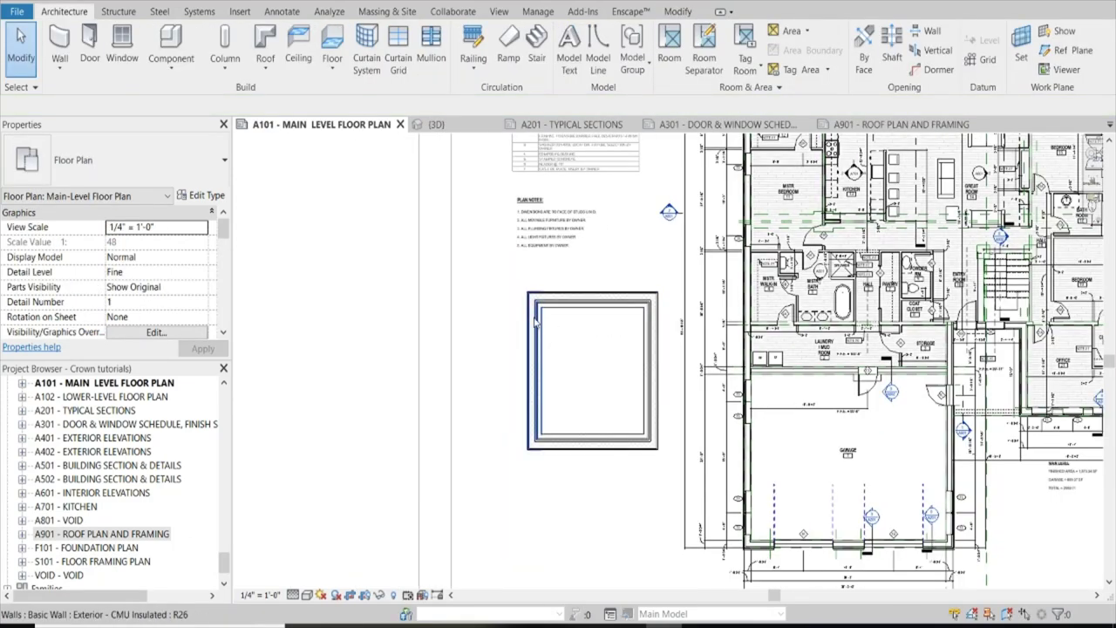
{"action": "left_click", "coordinate": [586, 298]}
{"action": "scroll", "coordinate": [584, 306], "scroll_direction": "up", "scroll_amount": 2}
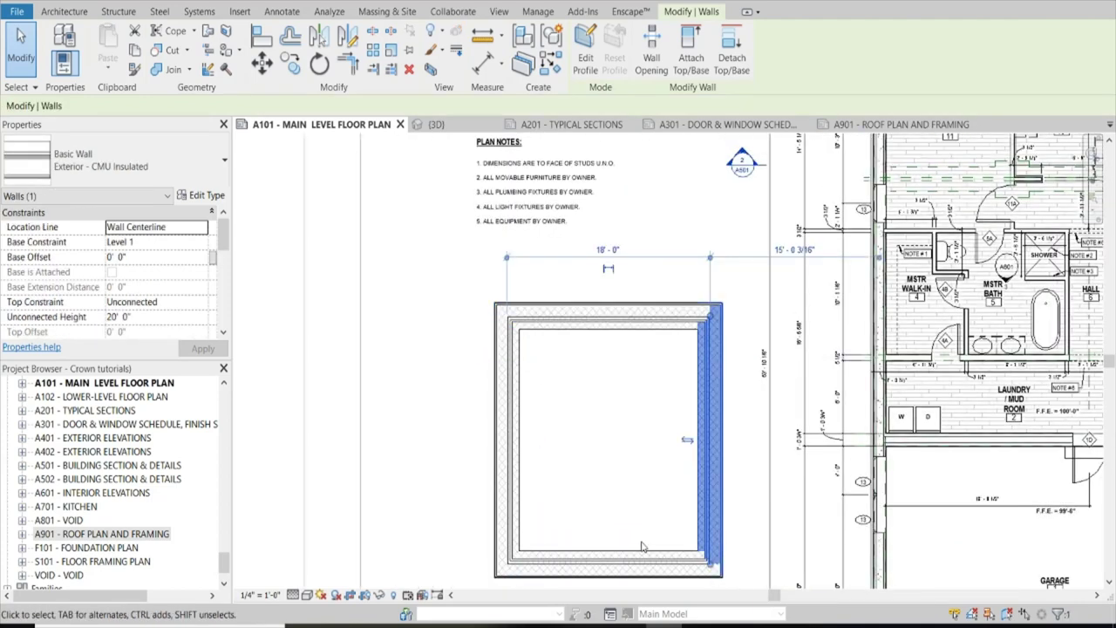
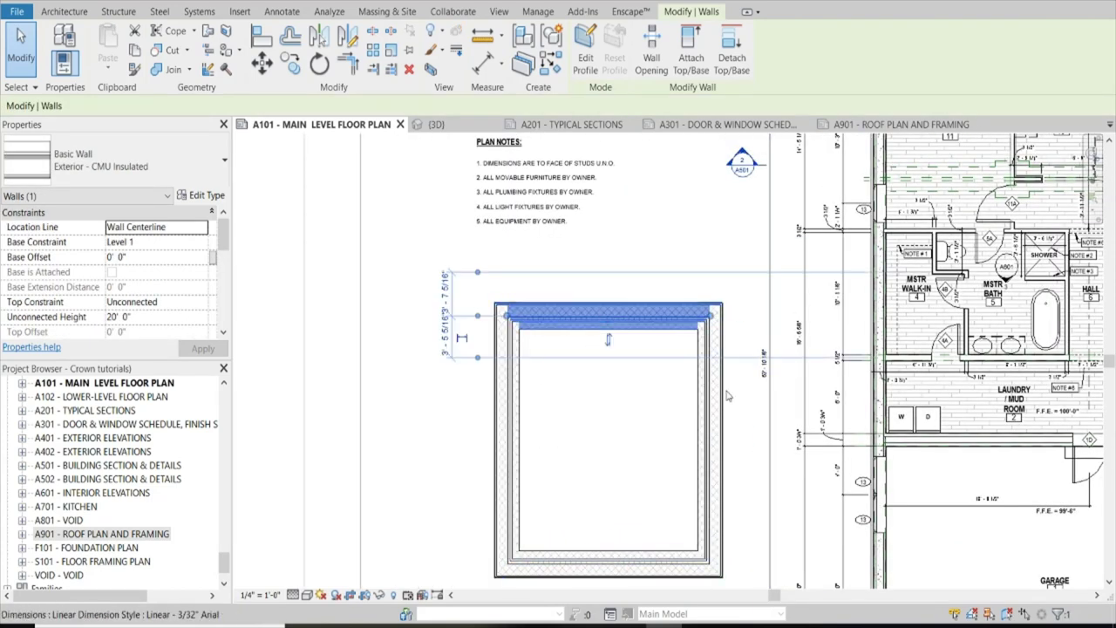
{"action": "left_click", "coordinate": [715, 436]}
{"action": "scroll", "coordinate": [613, 361], "scroll_direction": "down", "scroll_amount": 4}
{"action": "scroll", "coordinate": [630, 317], "scroll_direction": "up", "scroll_amount": 5}
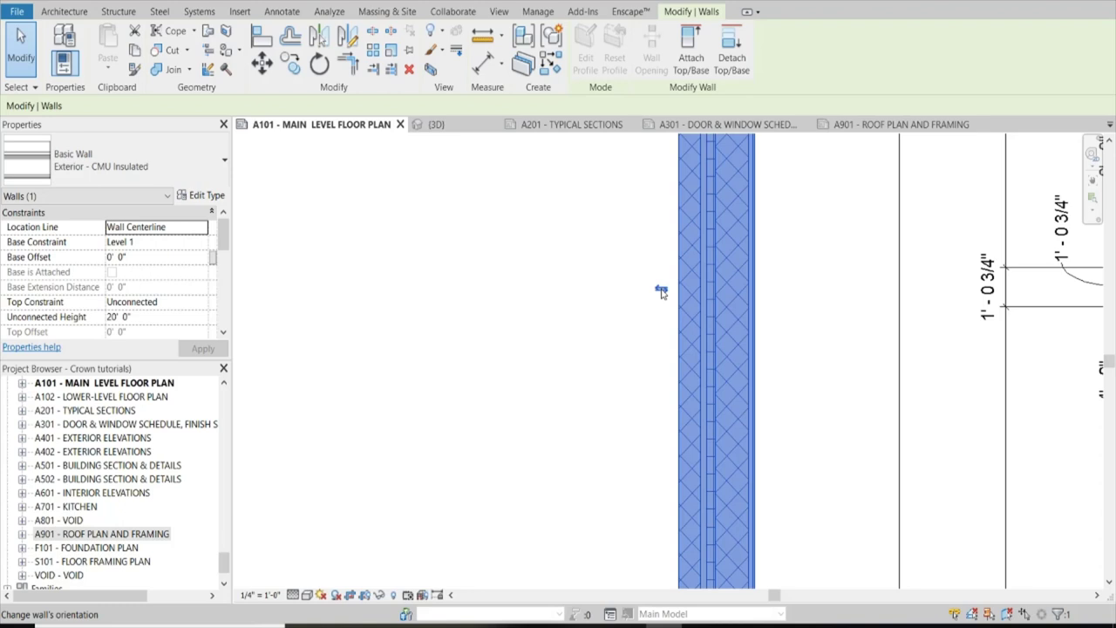
Step: Flip the orientation of the rectangle's upper wall, flip it back, and deselect it
{"action": "scroll", "coordinate": [658, 374], "scroll_direction": "down", "scroll_amount": 5}
{"action": "left_click", "coordinate": [567, 253]}
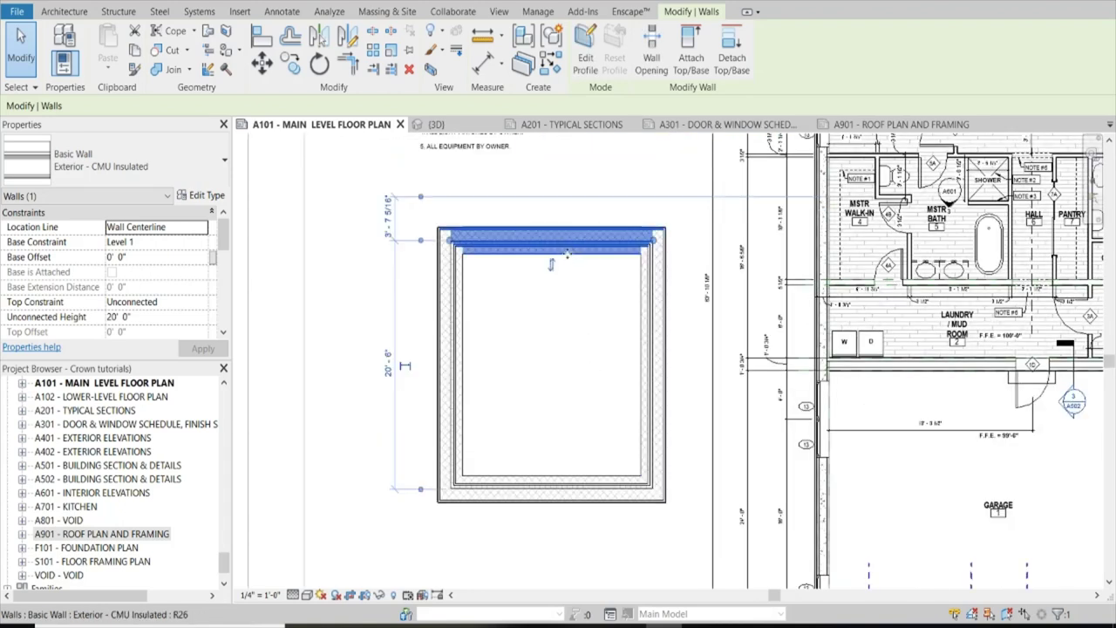
{"action": "left_click", "coordinate": [551, 265]}
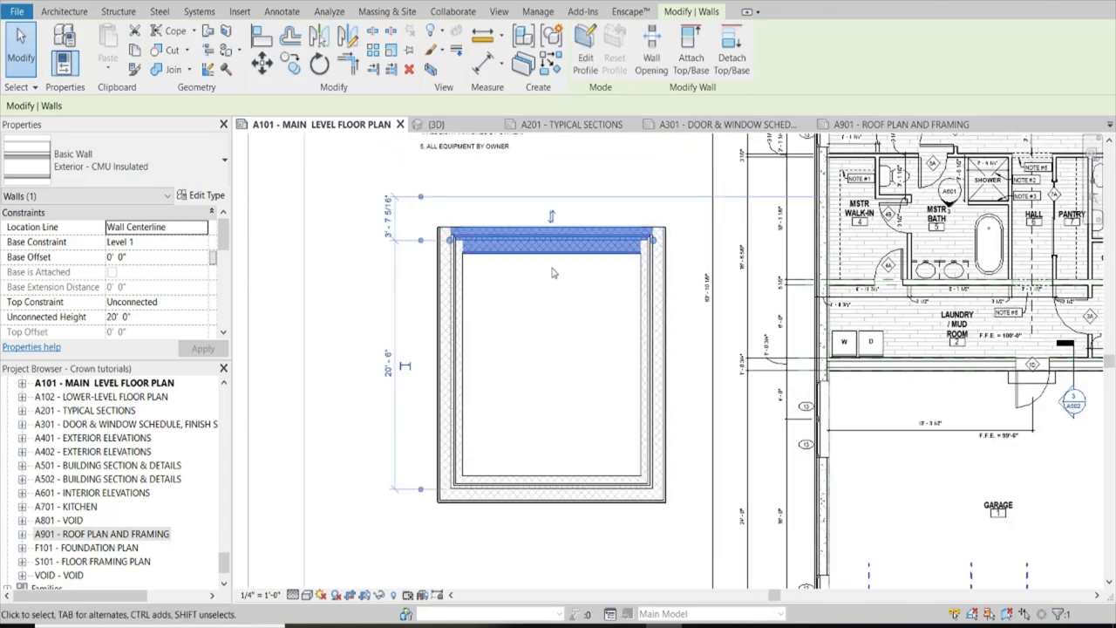
{"action": "scroll", "coordinate": [551, 273], "scroll_direction": "up", "scroll_amount": 2}
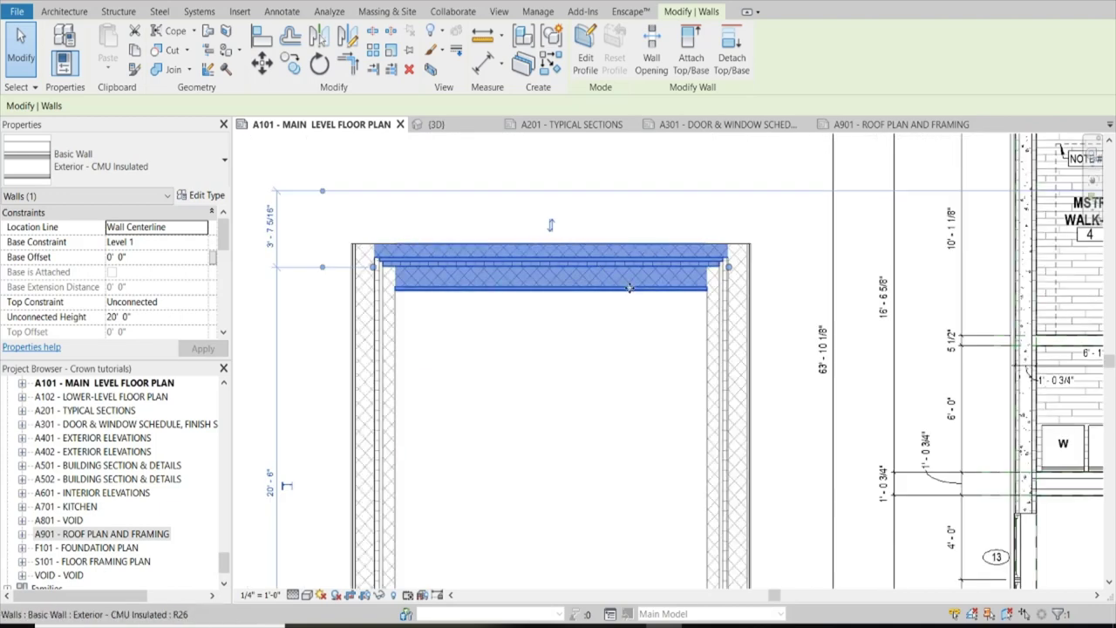
{"action": "key", "text": "space"}
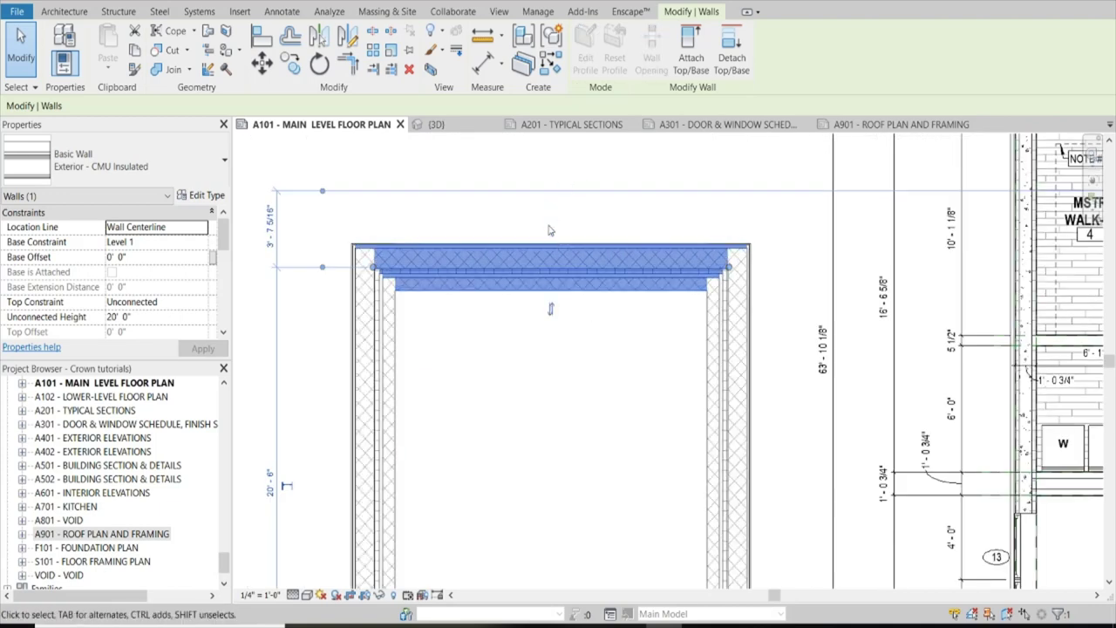
{"action": "left_click", "coordinate": [610, 415]}
Step: Open the 3D view and examine the wall faces of the new rectangular enclosure
{"action": "scroll", "coordinate": [611, 420], "scroll_direction": "down", "scroll_amount": 4}
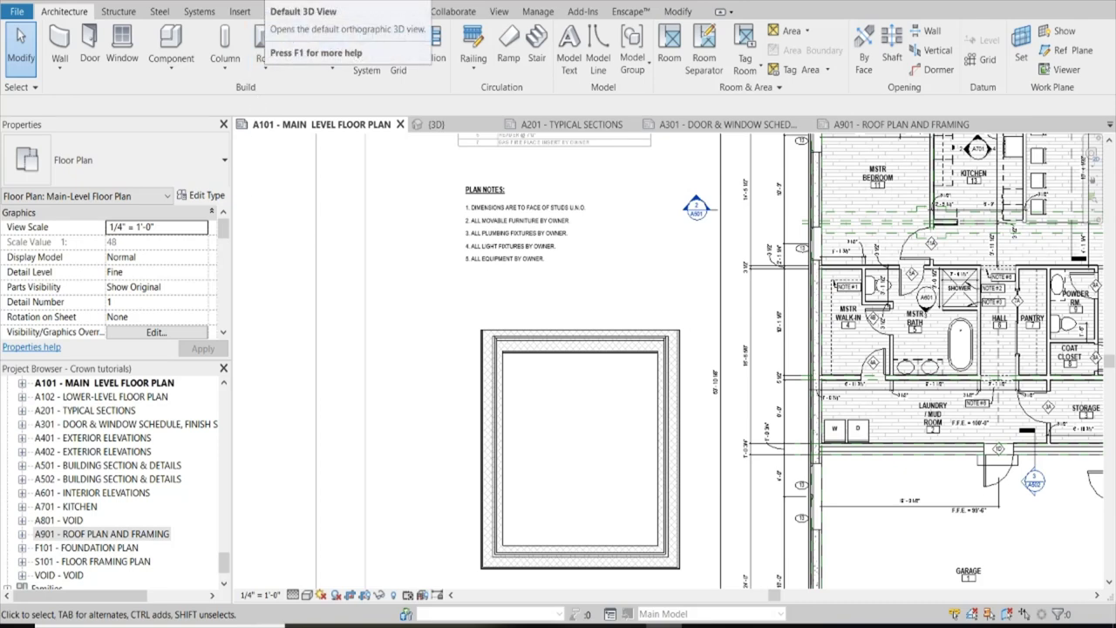
{"action": "left_click", "coordinate": [431, 124]}
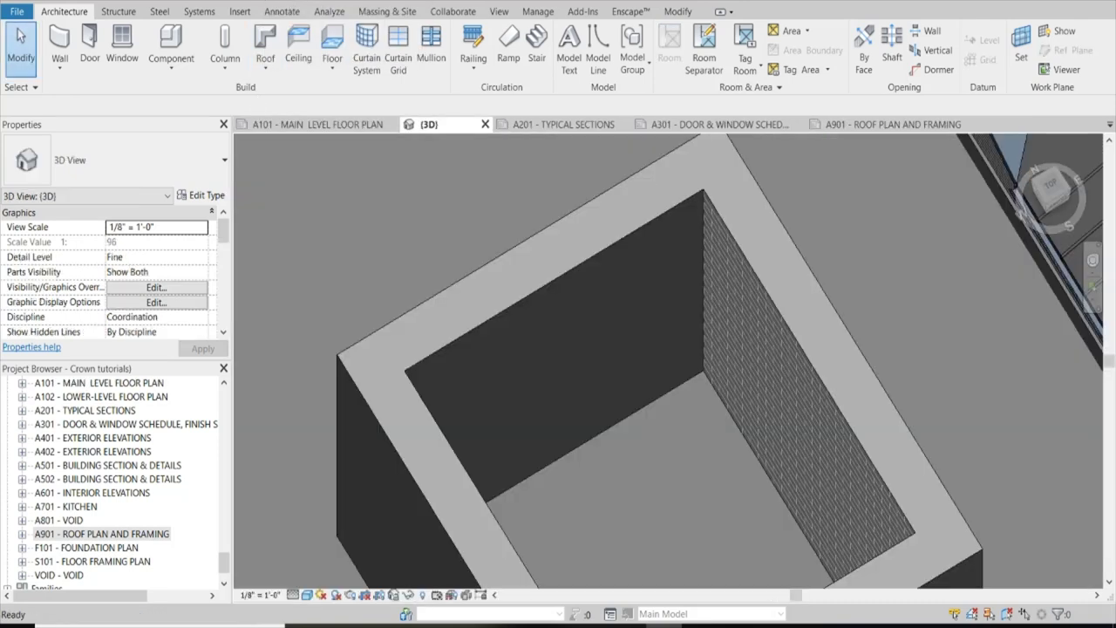
{"action": "scroll", "coordinate": [551, 261], "scroll_direction": "down", "scroll_amount": 3}
{"action": "scroll", "coordinate": [541, 294], "scroll_direction": "up", "scroll_amount": 4}
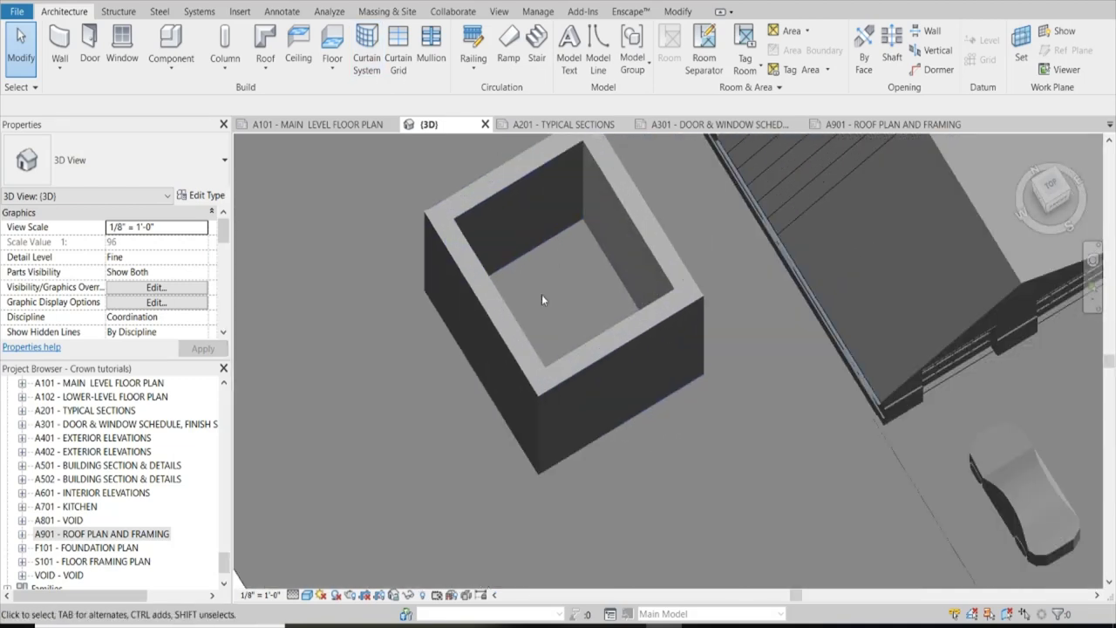
Step: Examine the rectangular enclosure from several angles beside the house, selecting its rear and right-hand walls to inspect their inner faces
{"action": "scroll", "coordinate": [545, 327], "scroll_direction": "down", "scroll_amount": 1}
{"action": "scroll", "coordinate": [578, 371], "scroll_direction": "down", "scroll_amount": 3}
{"action": "middle_click_drag", "start_coordinate": [579, 372], "coordinate": [798, 369], "text": "shift"}
{"action": "scroll", "coordinate": [798, 369], "scroll_direction": "down", "scroll_amount": 4}
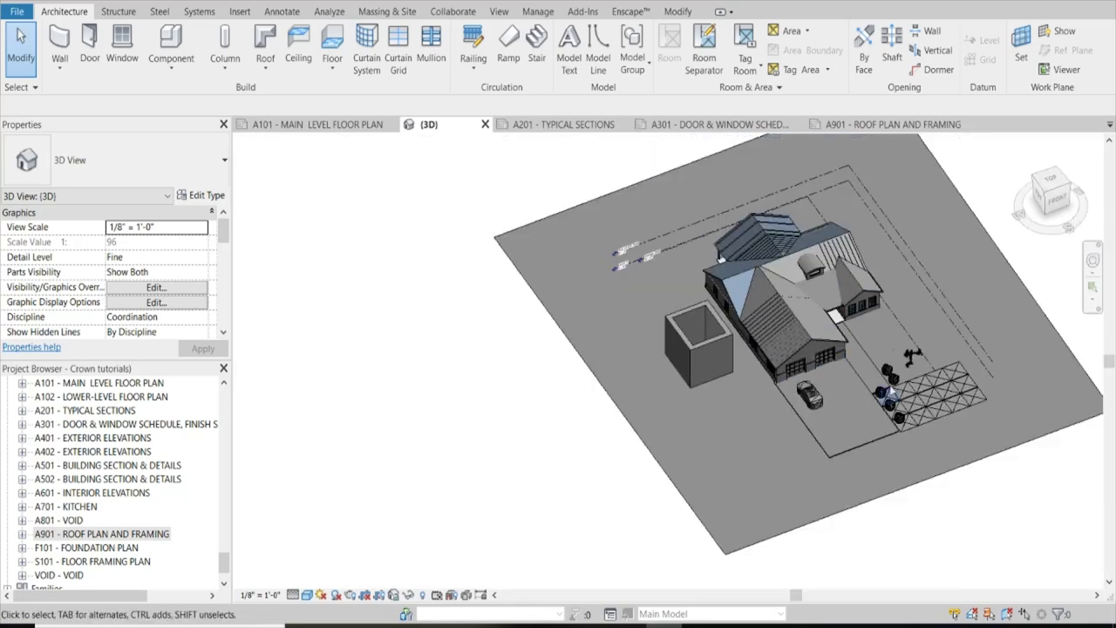
{"action": "scroll", "coordinate": [765, 293], "scroll_direction": "up", "scroll_amount": 6}
{"action": "scroll", "coordinate": [778, 337], "scroll_direction": "down", "scroll_amount": 3}
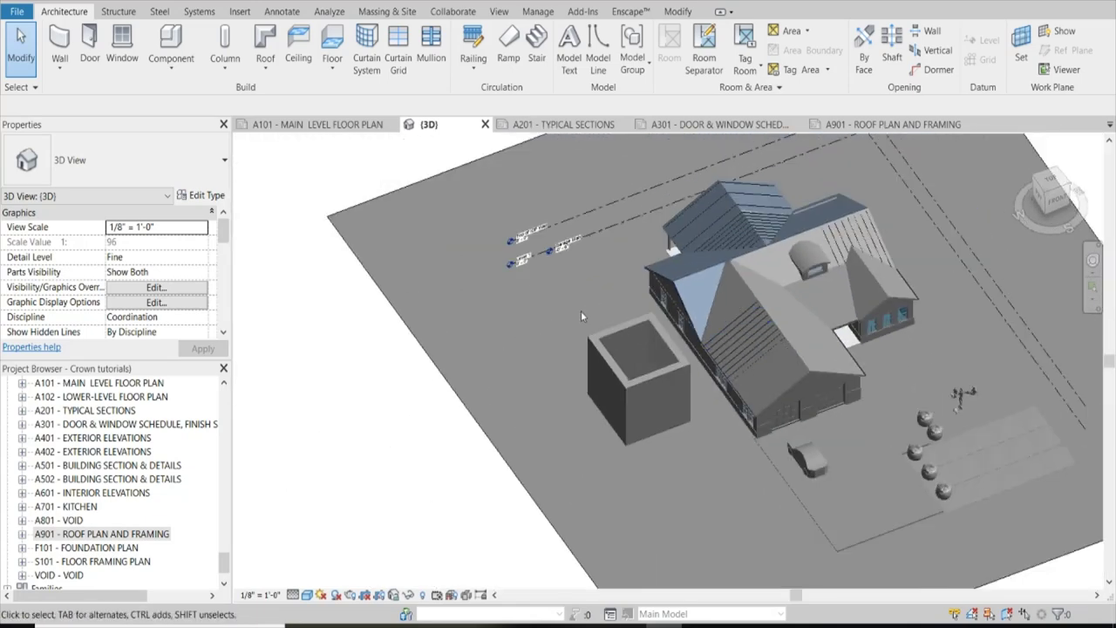
{"action": "scroll", "coordinate": [581, 310], "scroll_direction": "up", "scroll_amount": 6}
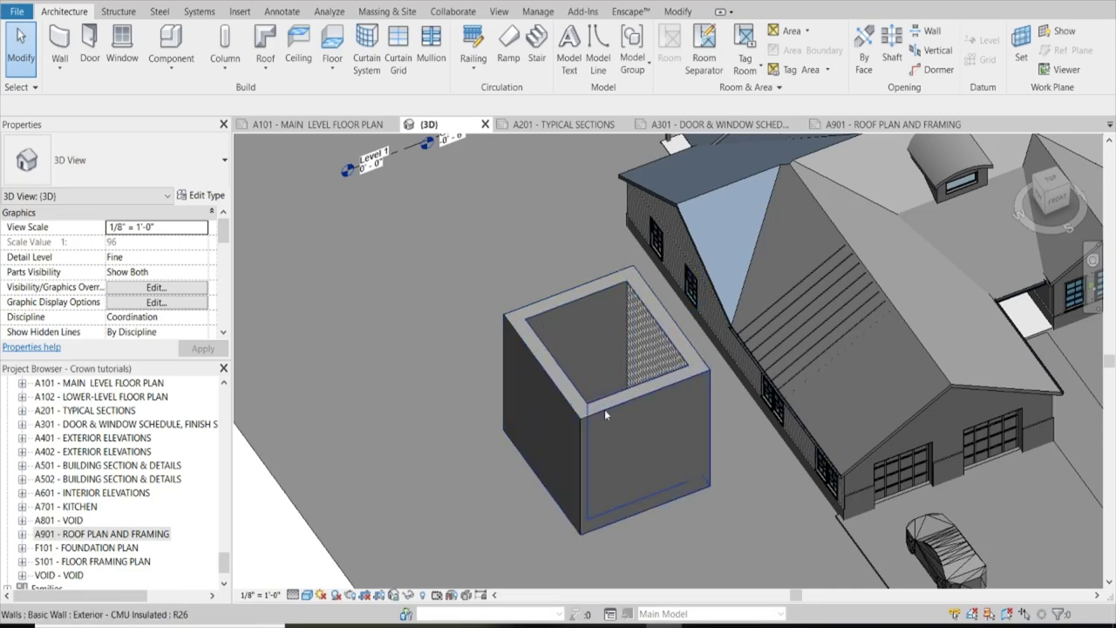
{"action": "left_click", "coordinate": [557, 390]}
{"action": "scroll", "coordinate": [665, 346], "scroll_direction": "up", "scroll_amount": 3}
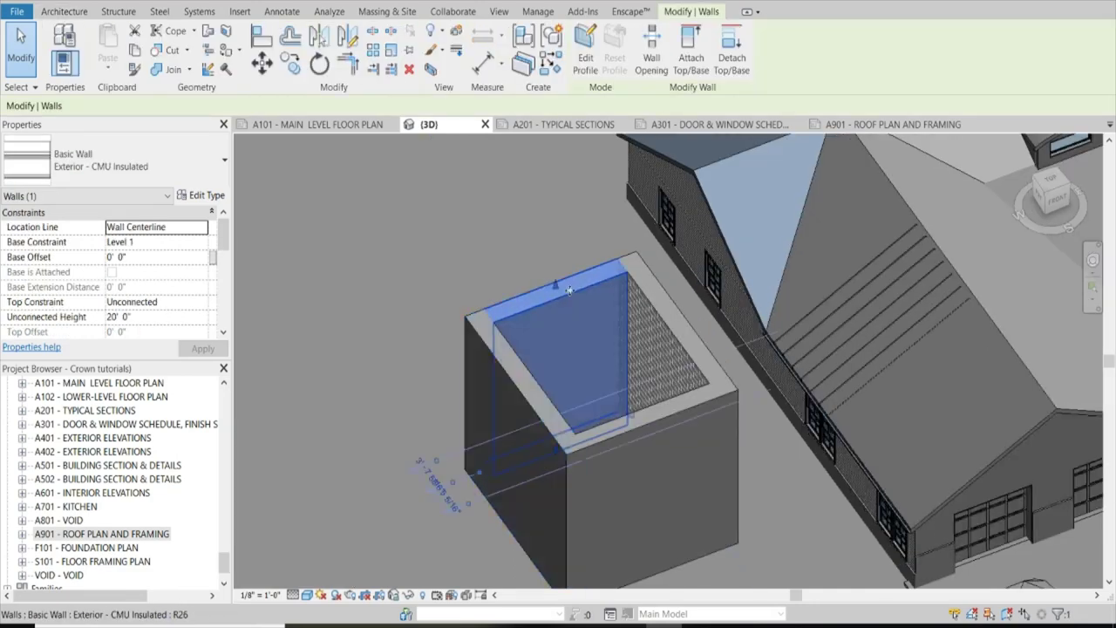
{"action": "left_click", "coordinate": [365, 296]}
{"action": "scroll", "coordinate": [665, 346], "scroll_direction": "up", "scroll_amount": 3}
{"action": "scroll", "coordinate": [665, 346], "scroll_direction": "down", "scroll_amount": 4}
{"action": "middle_click_drag", "start_coordinate": [665, 346], "coordinate": [528, 478], "text": "shift"}
Step: Set the 3D view's detail level to Coarse and examine how the enclosure's walls display
{"action": "left_click", "coordinate": [293, 596]}
{"action": "left_click", "coordinate": [310, 577]}
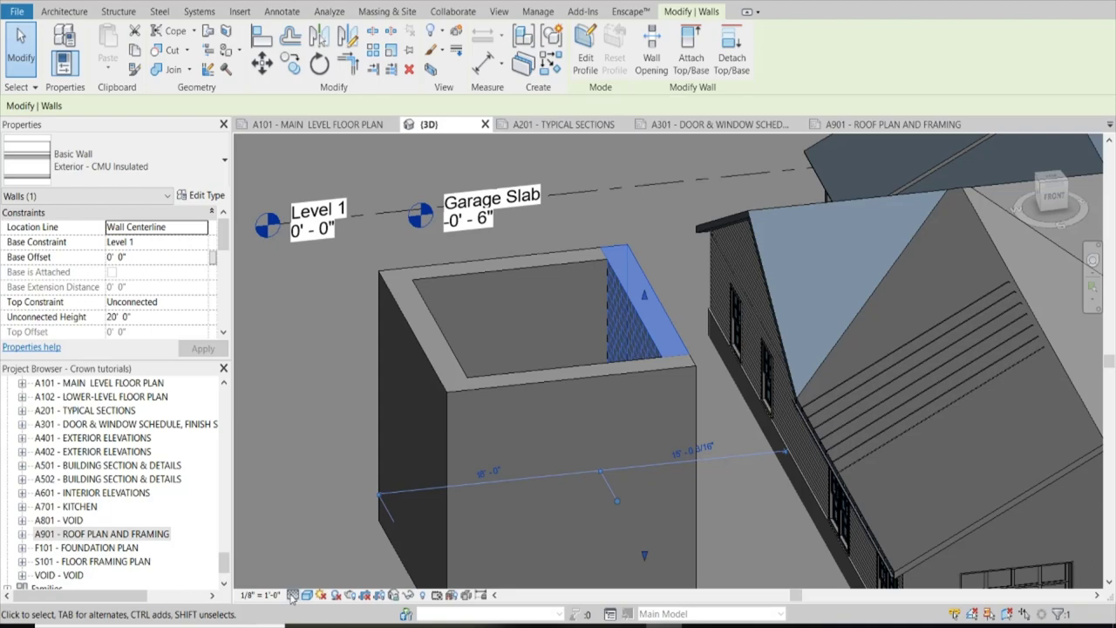
{"action": "left_click", "coordinate": [293, 595]}
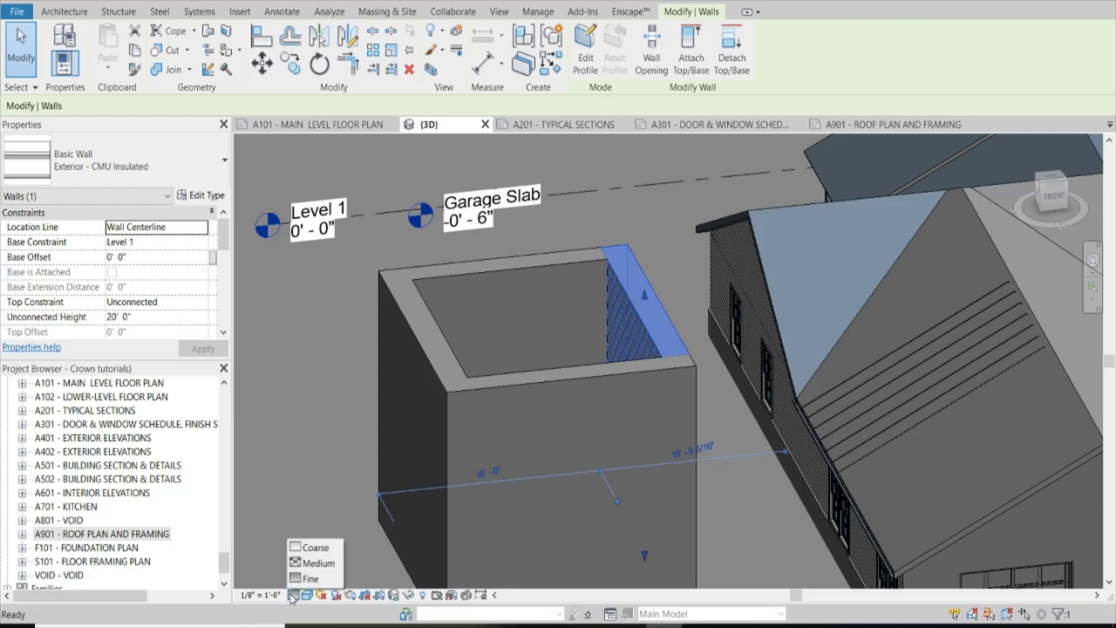
{"action": "left_click", "coordinate": [315, 547]}
{"action": "left_click", "coordinate": [321, 554]}
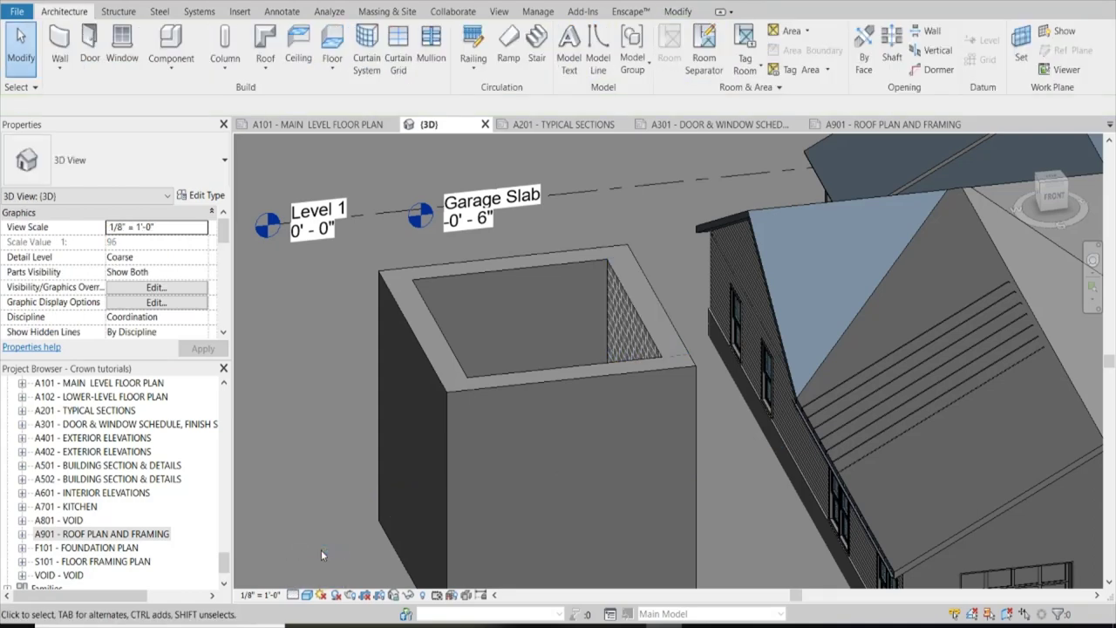
{"action": "scroll", "coordinate": [369, 471], "scroll_direction": "up", "scroll_amount": 3}
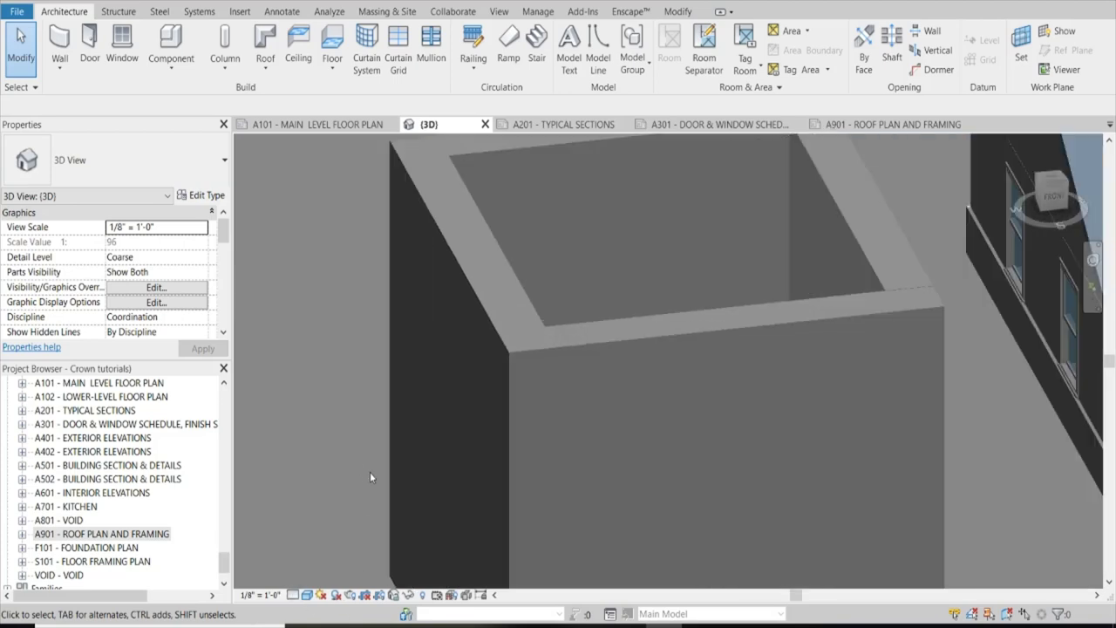
{"action": "scroll", "coordinate": [476, 457], "scroll_direction": "down", "scroll_amount": 5}
Step: Open the main-level floor plan, set its detail level to Coarse, and examine the rectangle's upper and right walls
{"action": "left_click", "coordinate": [355, 128]}
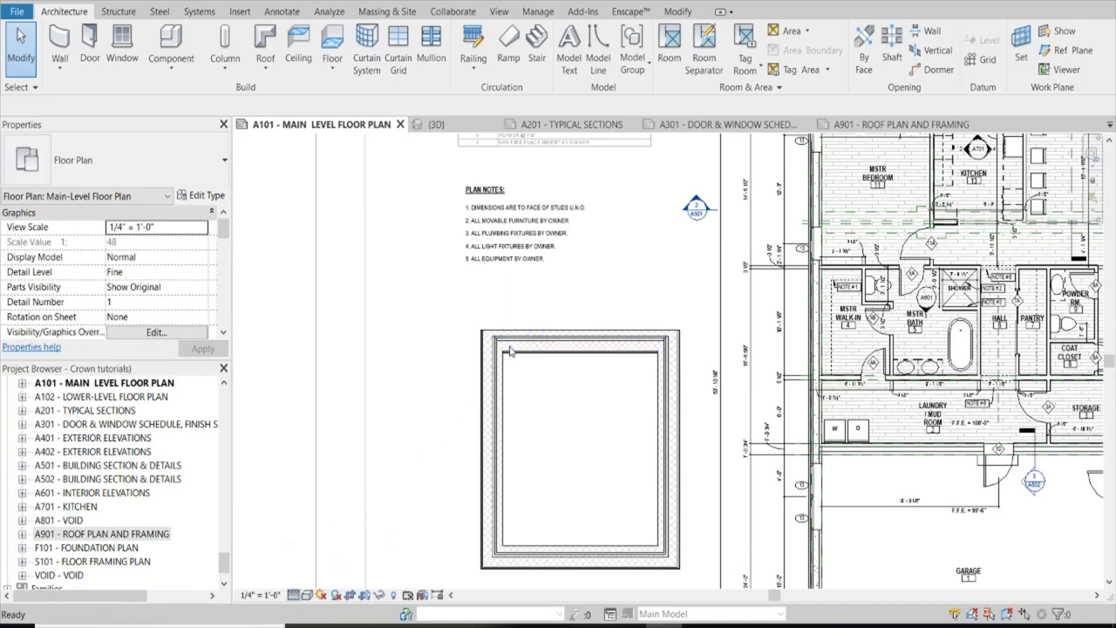
{"action": "scroll", "coordinate": [532, 353], "scroll_direction": "up", "scroll_amount": 3}
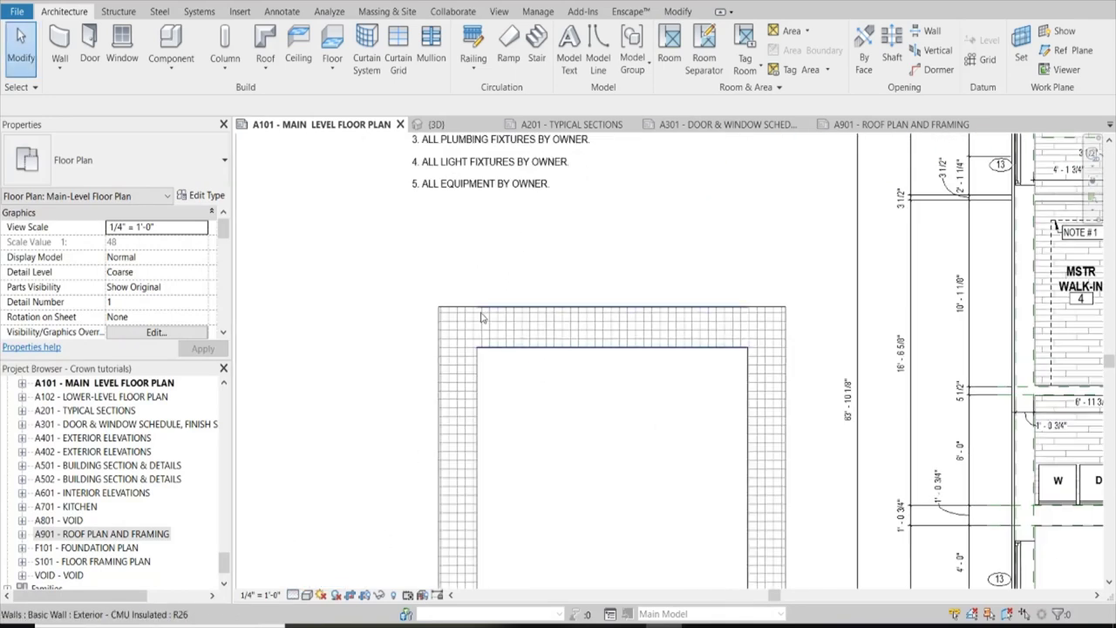
{"action": "left_click", "coordinate": [637, 311]}
{"action": "scroll", "coordinate": [844, 338], "scroll_direction": "up", "scroll_amount": 3}
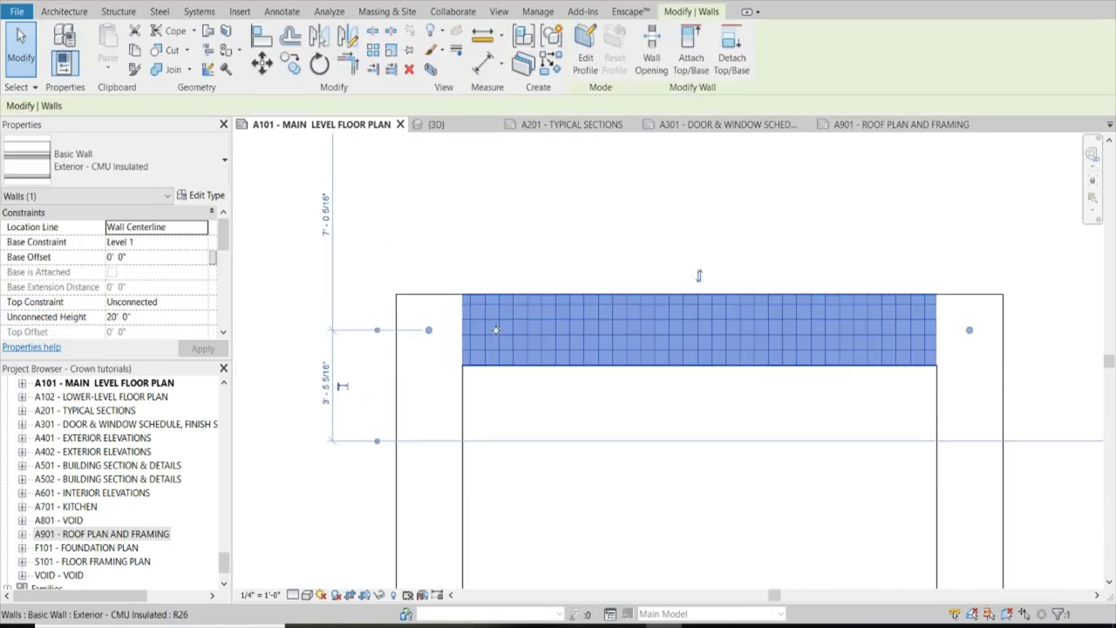
{"action": "left_click", "coordinate": [844, 338]}
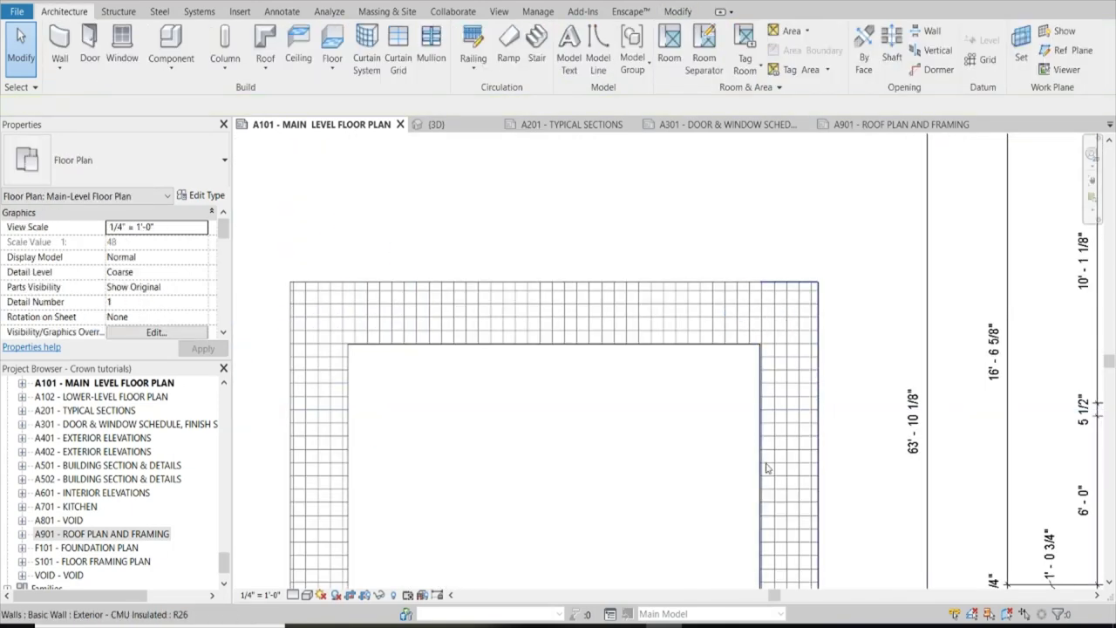
{"action": "scroll", "coordinate": [845, 375], "scroll_direction": "down", "scroll_amount": 3}
{"action": "scroll", "coordinate": [664, 236], "scroll_direction": "up", "scroll_amount": 2}
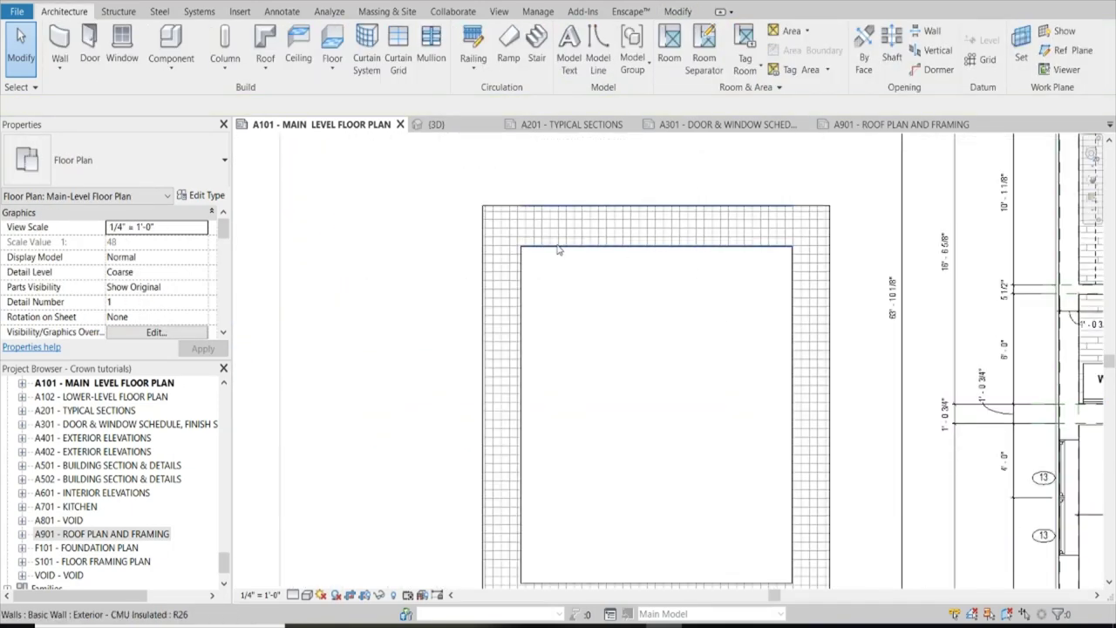
{"action": "scroll", "coordinate": [702, 273], "scroll_direction": "up", "scroll_amount": 1}
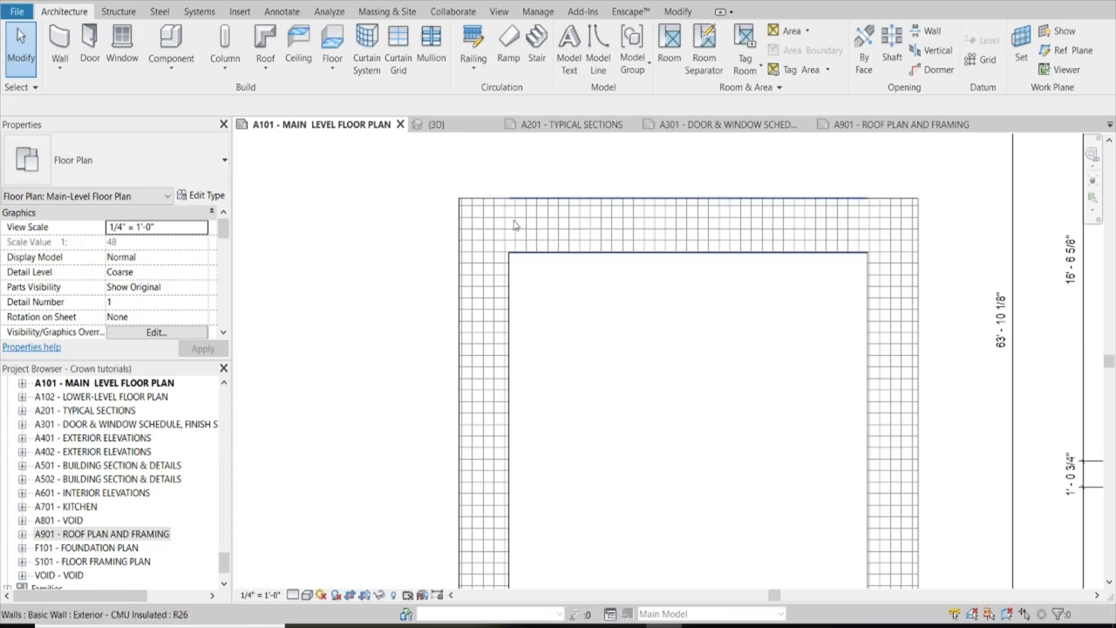
Step: Set the main-level floor plan's detail level to Fine and examine the wall layers at the rectangle's corner
{"action": "left_click", "coordinate": [294, 595]}
{"action": "left_click", "coordinate": [312, 580]}
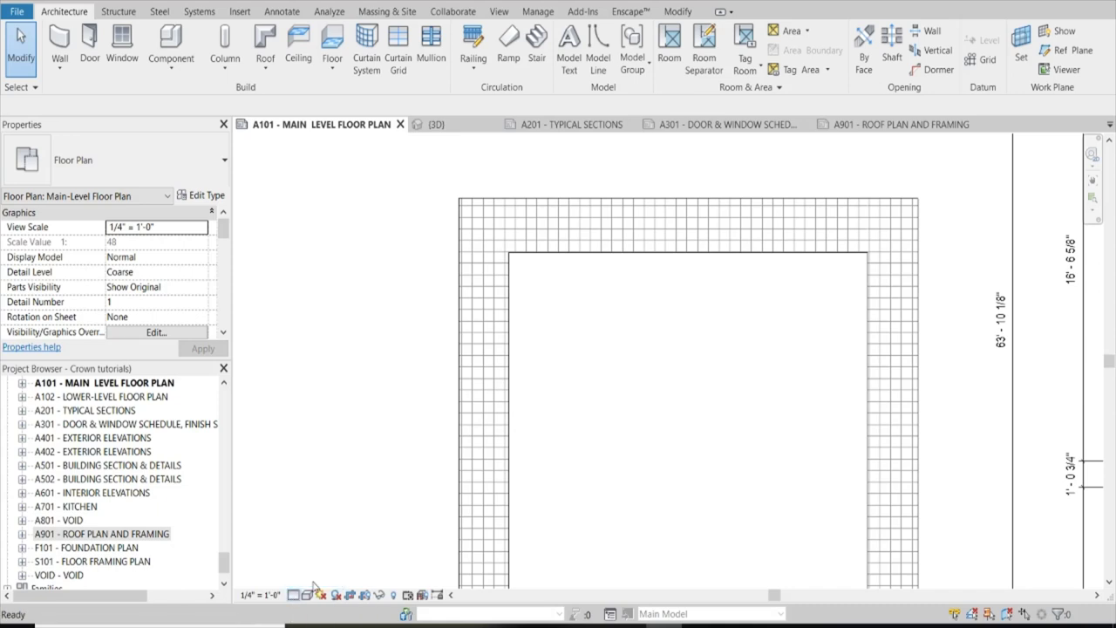
{"action": "scroll", "coordinate": [559, 219], "scroll_direction": "up", "scroll_amount": 2}
{"action": "scroll", "coordinate": [559, 218], "scroll_direction": "down", "scroll_amount": 2}
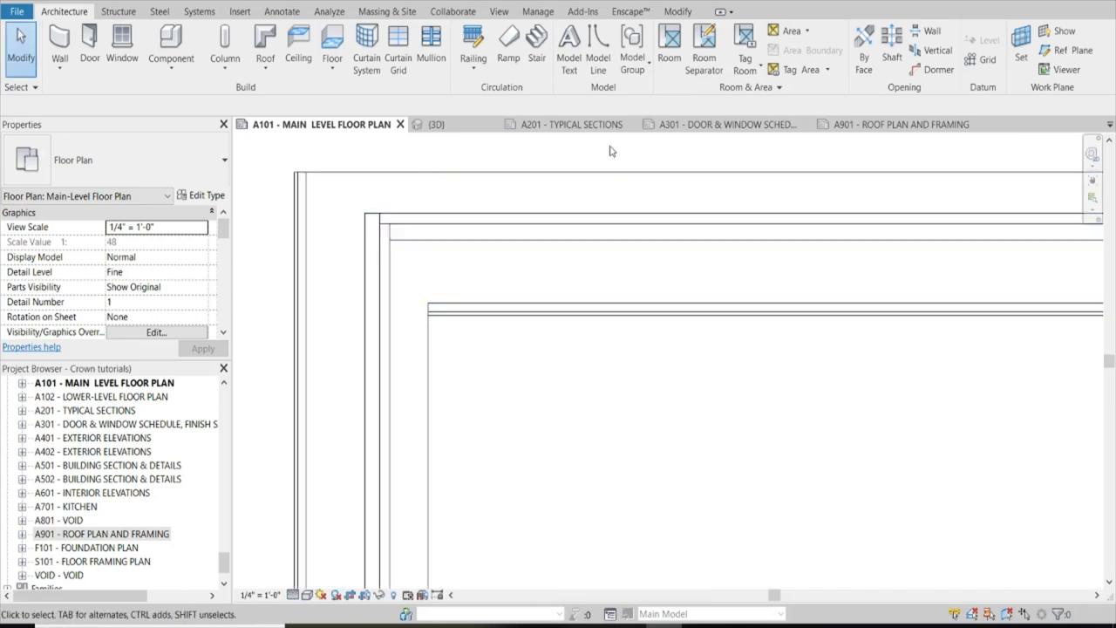
{"action": "scroll", "coordinate": [554, 226], "scroll_direction": "up", "scroll_amount": 2}
{"action": "scroll", "coordinate": [540, 249], "scroll_direction": "down", "scroll_amount": 2}
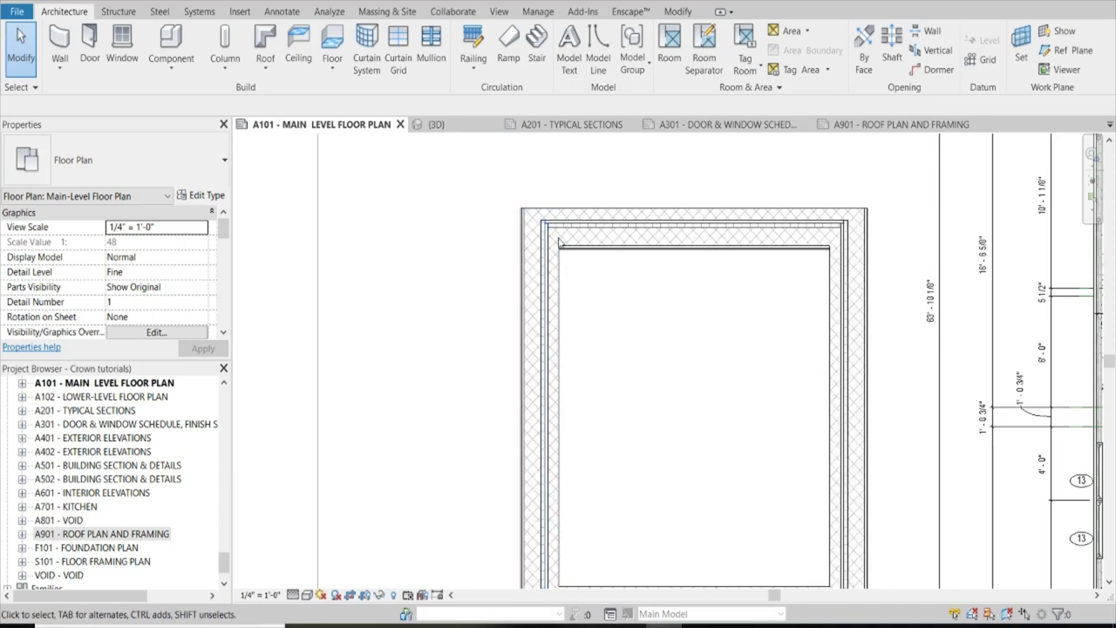
{"action": "scroll", "coordinate": [558, 240], "scroll_direction": "down", "scroll_amount": 1}
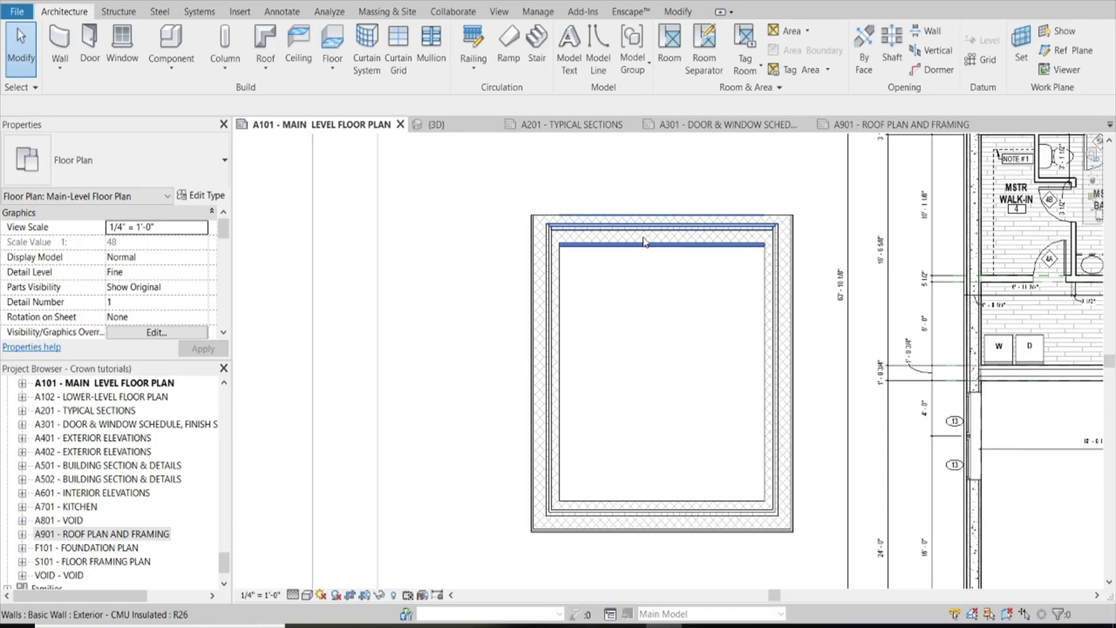
Step: Open the 3D view and examine the enclosure's inner and outer wall faces for the block pattern from all sides
{"action": "left_click", "coordinate": [458, 128]}
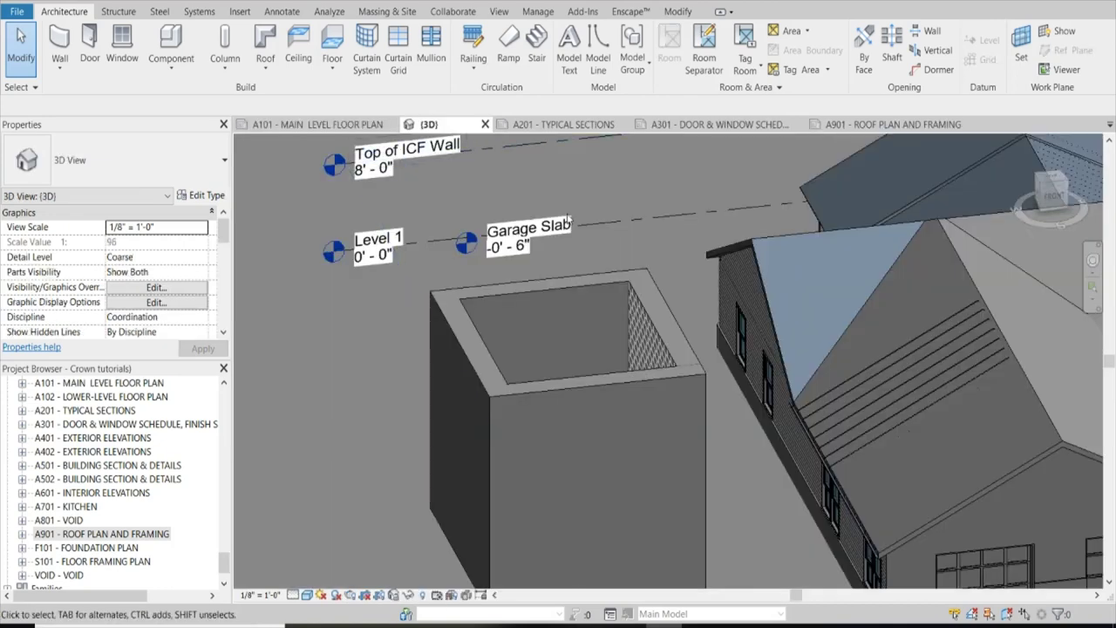
{"action": "left_click", "coordinate": [619, 381]}
{"action": "middle_click_drag", "start_coordinate": [619, 381], "coordinate": [516, 276], "text": "shift"}
{"action": "scroll", "coordinate": [628, 302], "scroll_direction": "up", "scroll_amount": 3}
{"action": "middle_click_drag", "start_coordinate": [666, 282], "coordinate": [479, 365], "text": "shift"}
{"action": "left_click", "coordinate": [558, 219]}
{"action": "scroll", "coordinate": [589, 274], "scroll_direction": "up", "scroll_amount": 2}
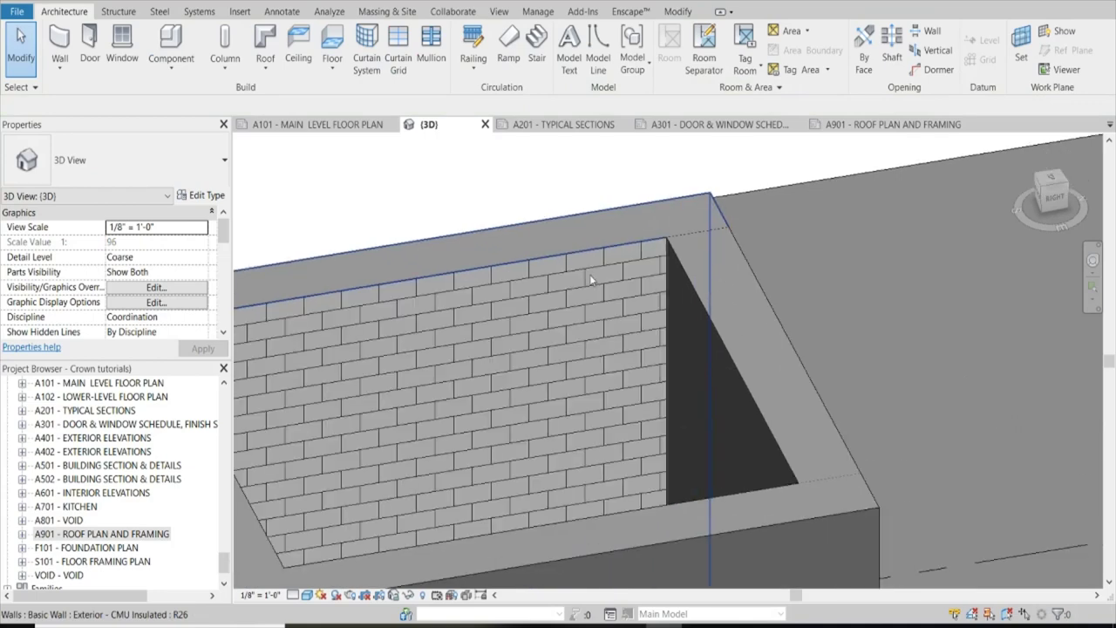
{"action": "middle_click_drag", "start_coordinate": [556, 279], "coordinate": [477, 350], "text": "shift"}
{"action": "left_click", "coordinate": [551, 380]}
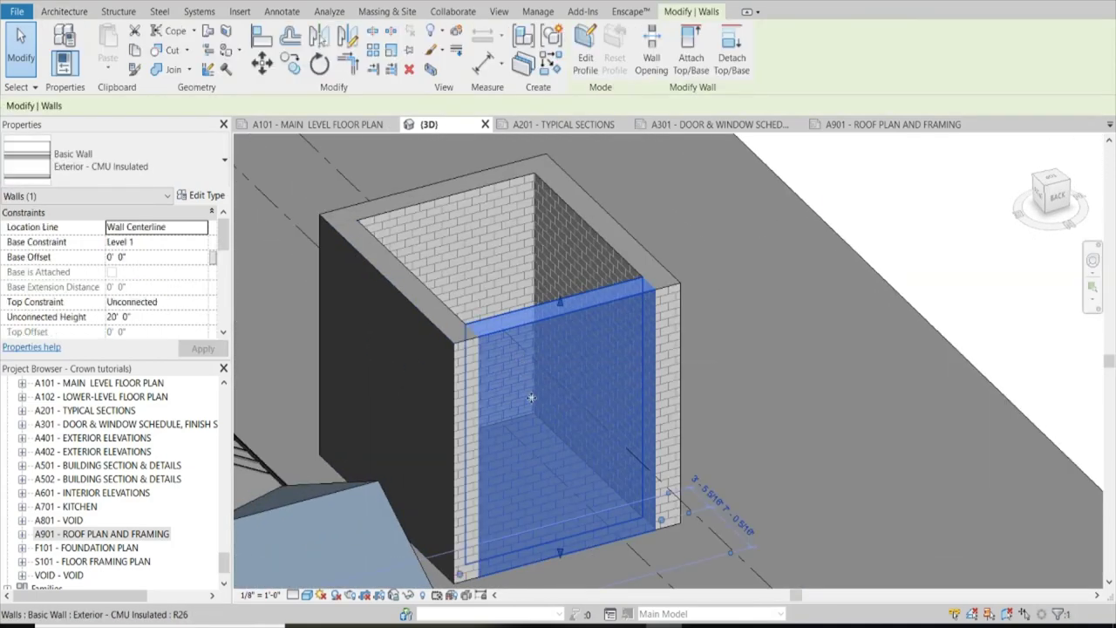
{"action": "key", "text": "Escape"}
{"action": "middle_click_drag", "start_coordinate": [368, 298], "coordinate": [618, 369], "text": "shift"}
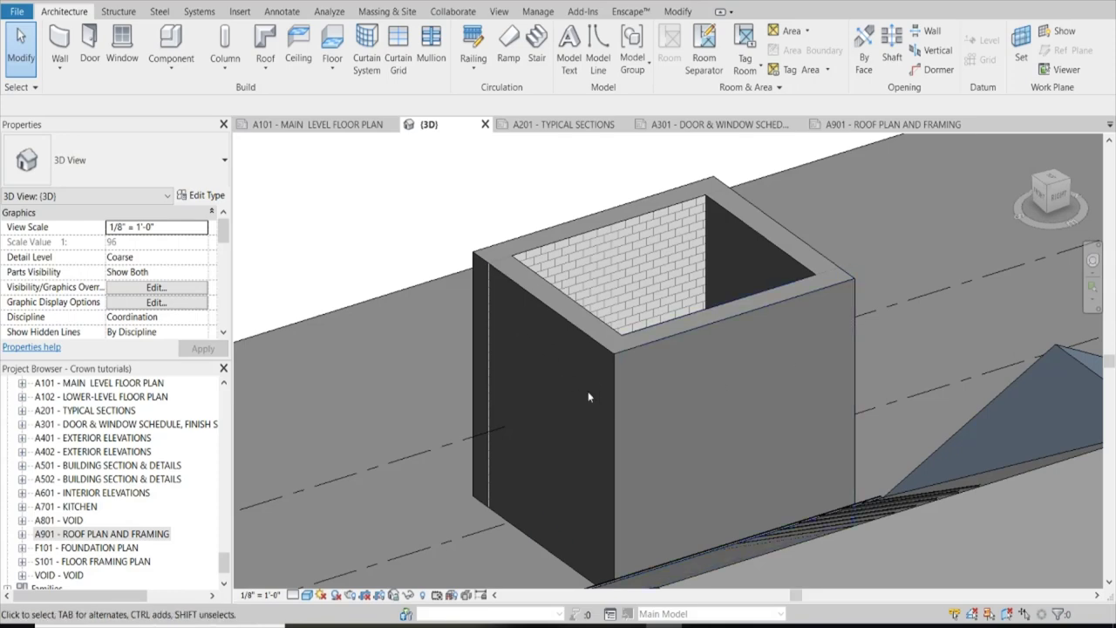
{"action": "middle_click_drag", "start_coordinate": [621, 394], "coordinate": [502, 257], "text": "shift"}
Step: Return to the main-level floor plan and select the rectangle's upper, right and lower walls to check their orientation
{"action": "left_click", "coordinate": [332, 125]}
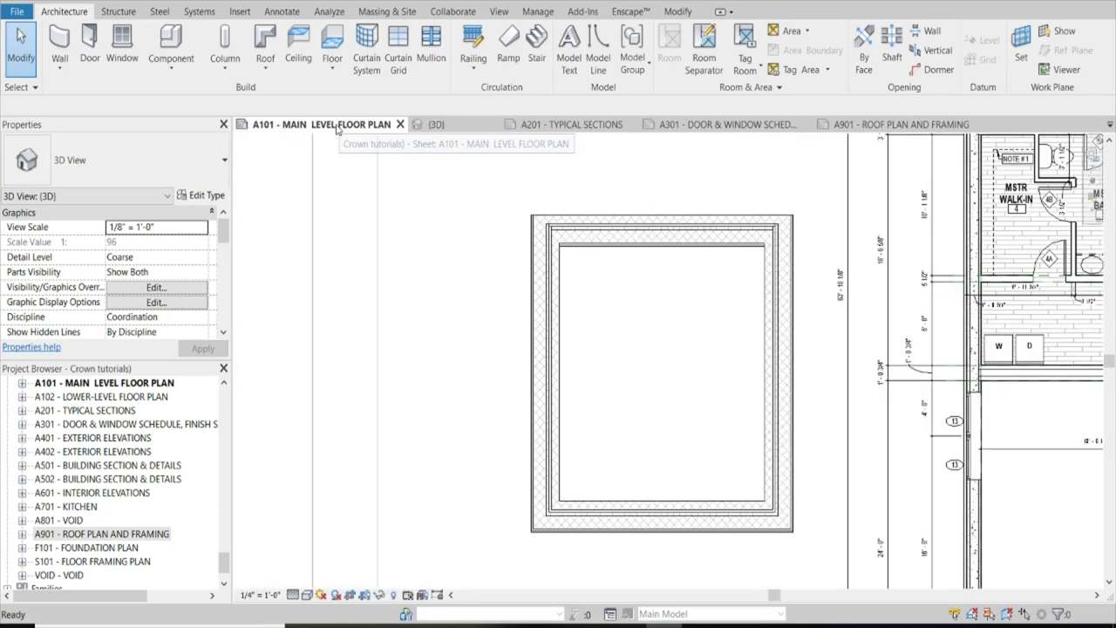
{"action": "left_click", "coordinate": [628, 246]}
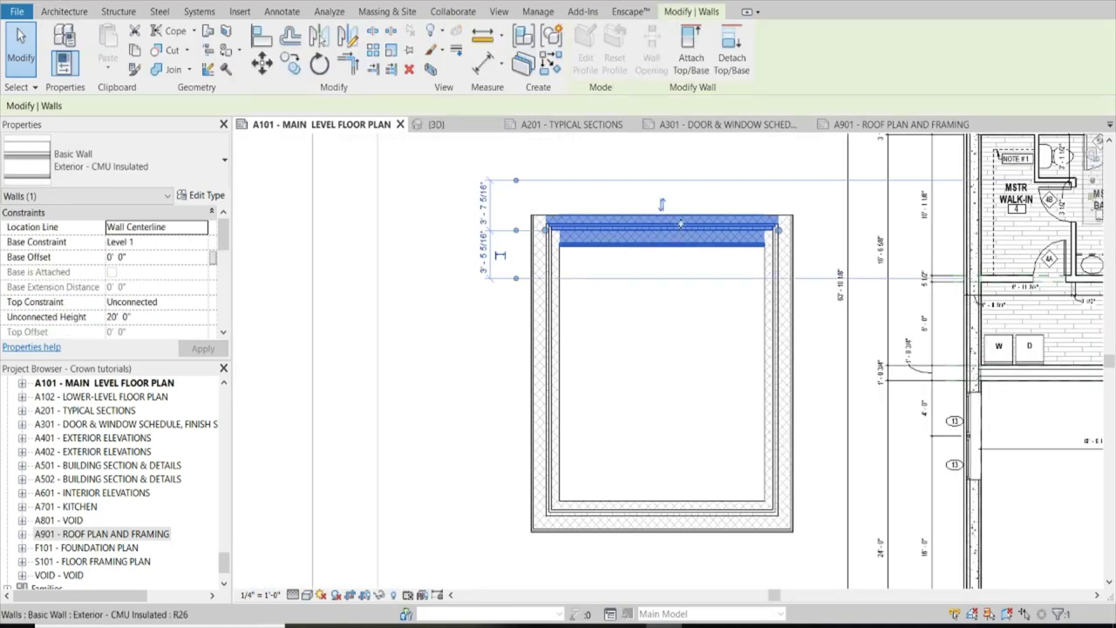
{"action": "left_click", "coordinate": [778, 310]}
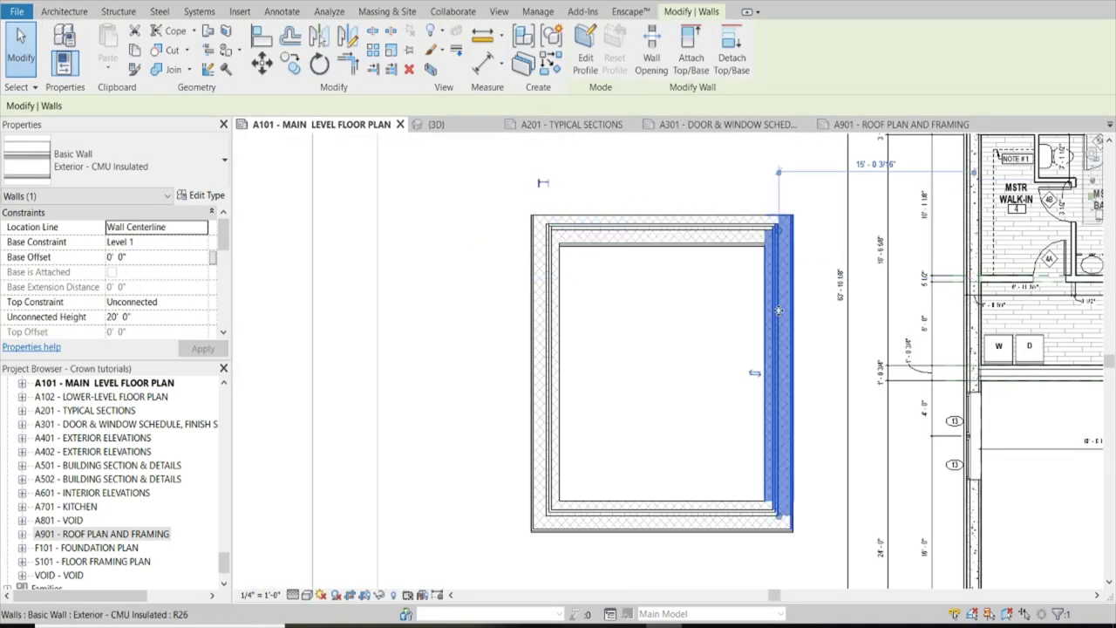
{"action": "left_click", "coordinate": [754, 520]}
Step: Flip the orientation of the rectangle's left, lower and right walls to match the upper wall, with exterior faces outward
{"action": "left_click", "coordinate": [547, 404]}
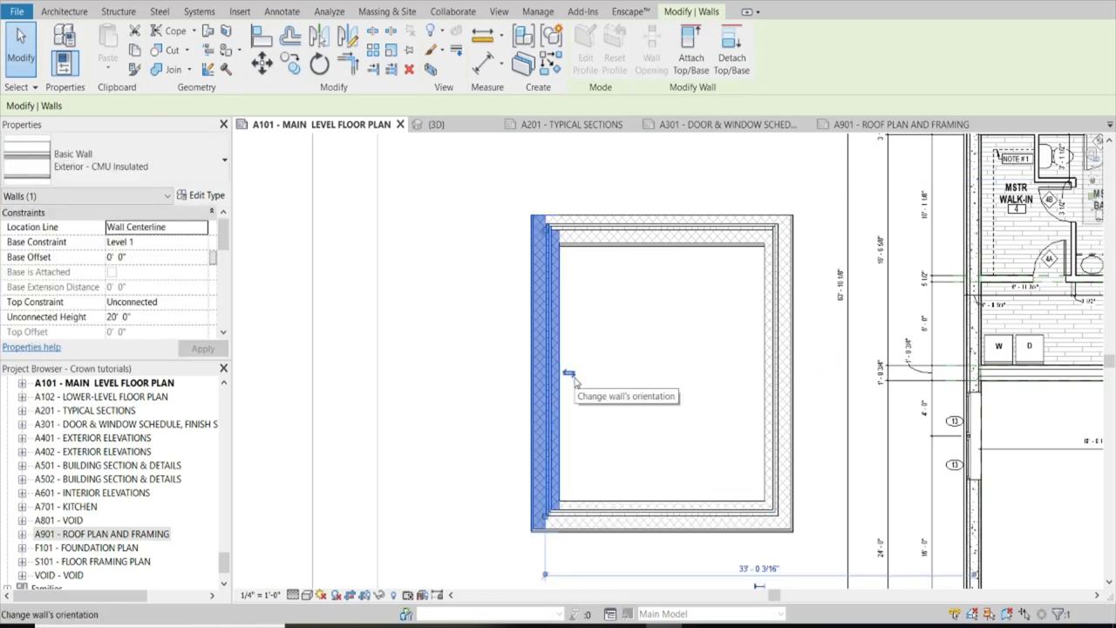
{"action": "left_click", "coordinate": [570, 374]}
{"action": "left_click", "coordinate": [660, 495]}
{"action": "left_click", "coordinate": [661, 493]}
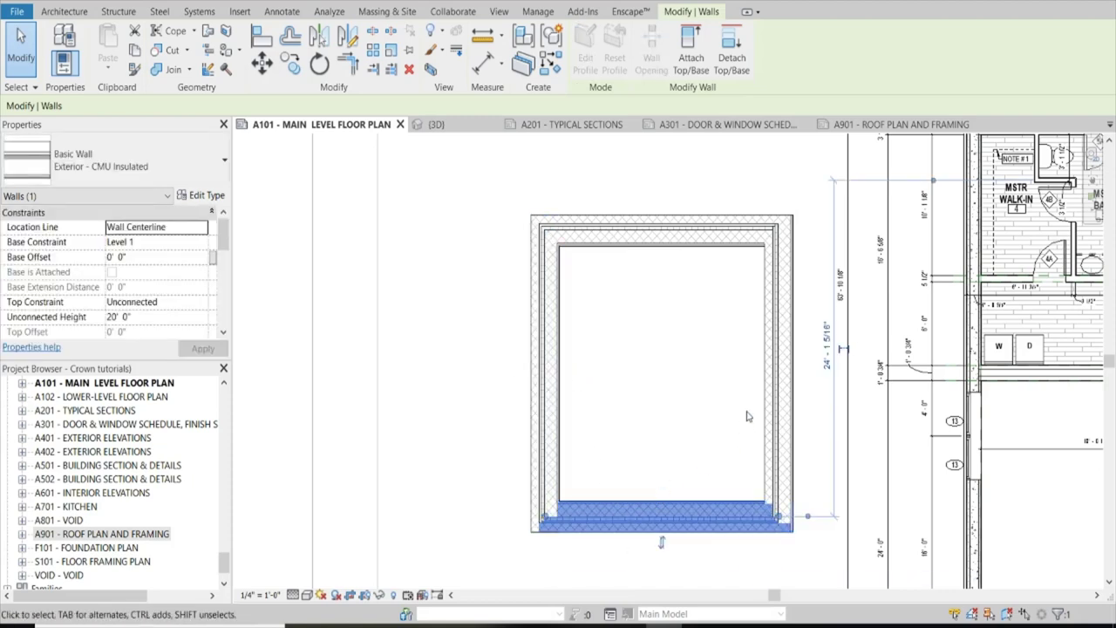
{"action": "left_click", "coordinate": [755, 377]}
{"action": "left_click", "coordinate": [755, 375]}
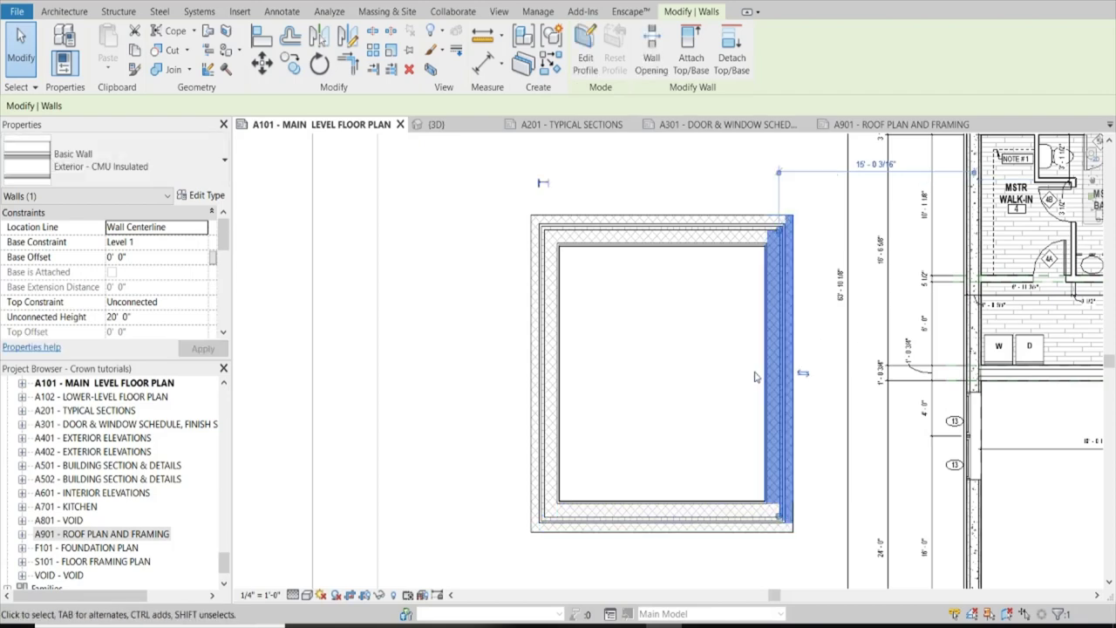
{"action": "left_click", "coordinate": [663, 234]}
{"action": "left_click", "coordinate": [661, 204]}
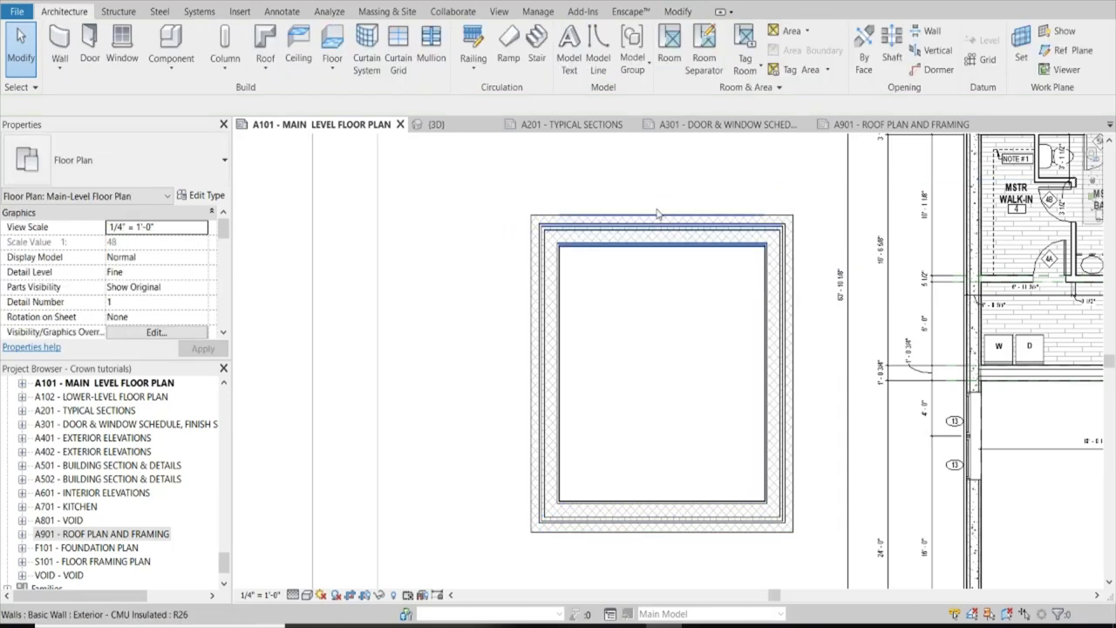
Step: Open the 3D view and examine the enclosure's outer faces for the block pattern
{"action": "left_click", "coordinate": [431, 124]}
{"action": "middle_click_drag", "start_coordinate": [503, 218], "coordinate": [643, 329], "text": "shift"}
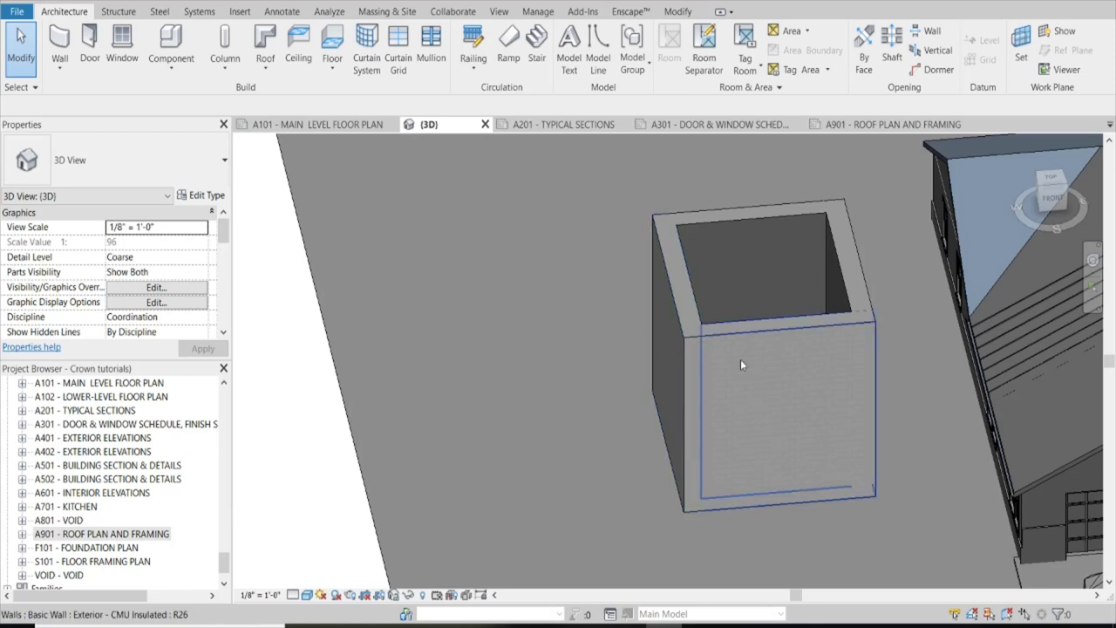
{"action": "mouse_move", "coordinate": [735, 326]}
{"action": "middle_mouse_down", "text": "shift"}
{"action": "mouse_move", "coordinate": [701, 390]}
{"action": "mouse_move", "coordinate": [723, 410]}
{"action": "mouse_move", "coordinate": [750, 335]}
{"action": "middle_mouse_up", "text": "shift"}
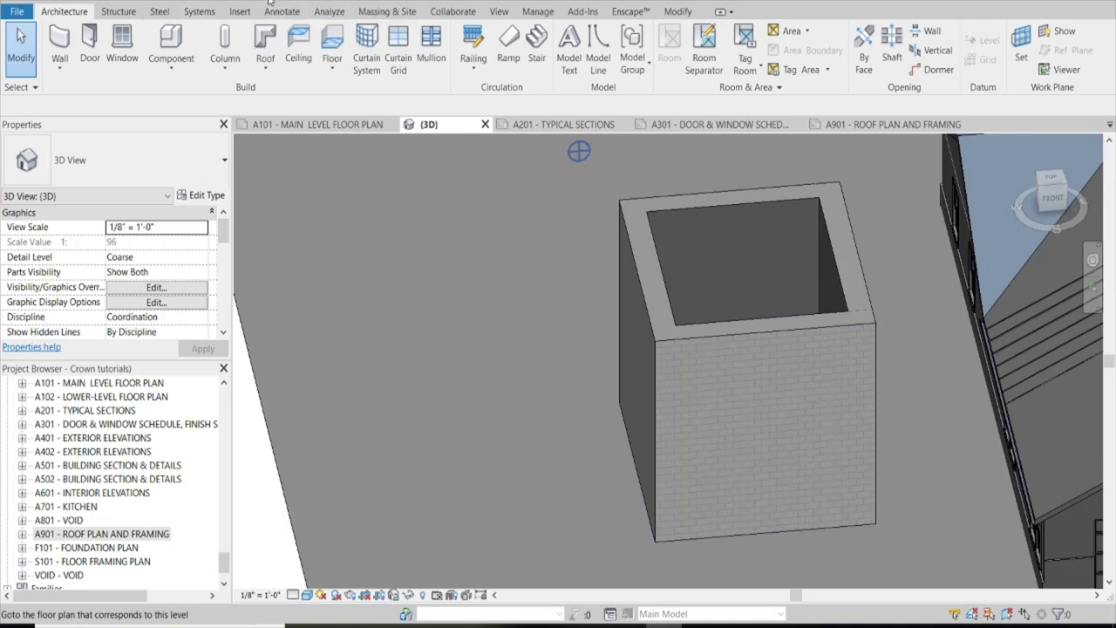
Step: Return to the main-level floor plan and select each of the rectangle's four walls in turn to check its orientation control
{"action": "left_click", "coordinate": [301, 124]}
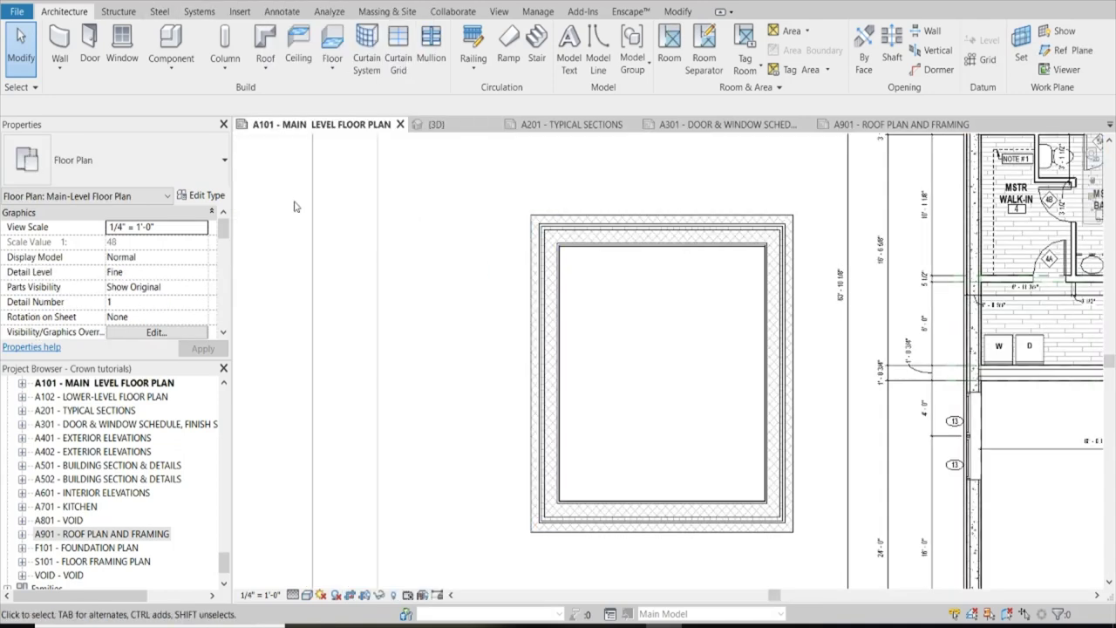
{"action": "left_click", "coordinate": [559, 428]}
{"action": "left_click", "coordinate": [637, 299]}
{"action": "left_click", "coordinate": [663, 239]}
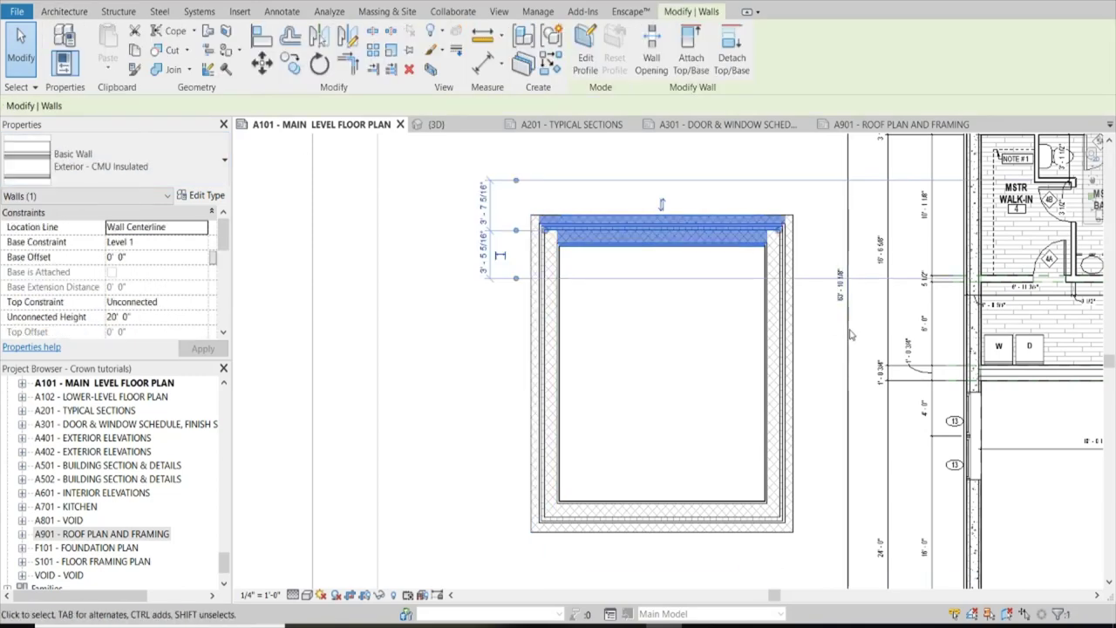
{"action": "left_click", "coordinate": [785, 347]}
{"action": "left_click", "coordinate": [662, 516]}
{"action": "left_click", "coordinate": [554, 373]}
{"action": "left_click", "coordinate": [663, 231]}
{"action": "left_click", "coordinate": [780, 374]}
{"action": "left_click", "coordinate": [601, 518]}
{"action": "left_click", "coordinate": [544, 375]}
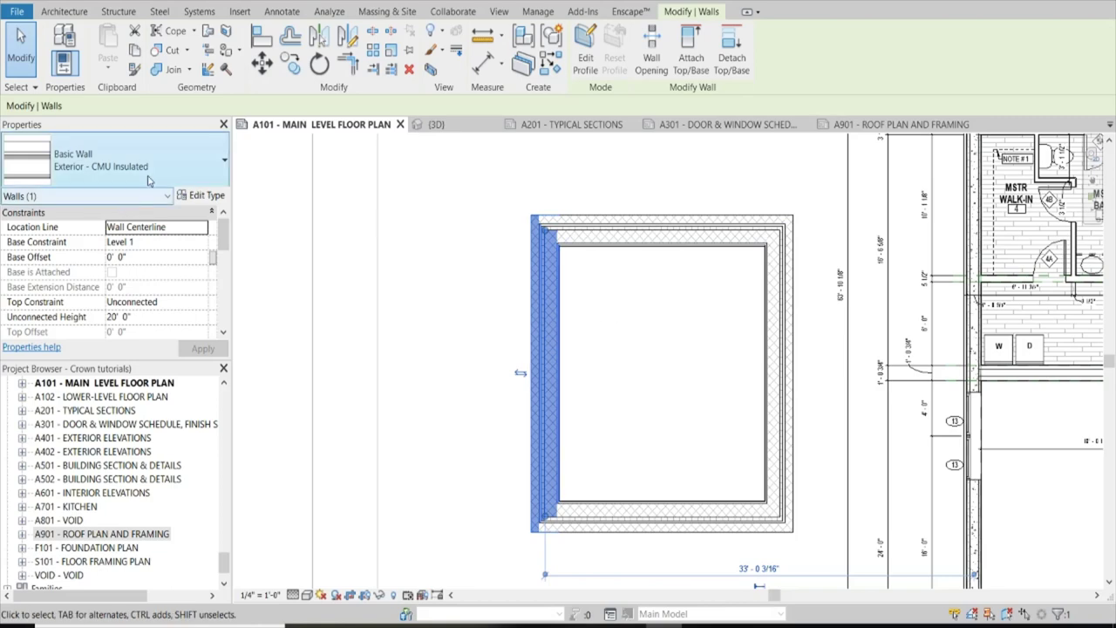
{"action": "left_click", "coordinate": [656, 366]}
{"action": "left_click", "coordinate": [550, 296]}
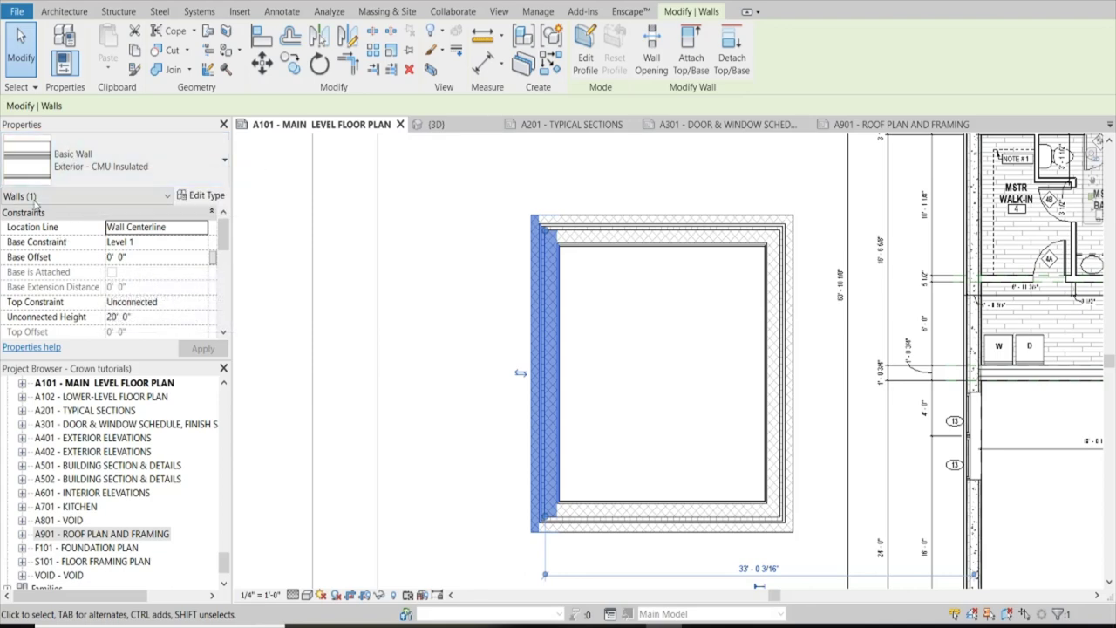
Step: Show the walls in the 3D view and set the selected left wall's unconnected height to 8' 0"
{"action": "scroll", "coordinate": [87, 262], "scroll_direction": "down", "scroll_amount": 5}
{"action": "scroll", "coordinate": [125, 302], "scroll_direction": "up", "scroll_amount": 4}
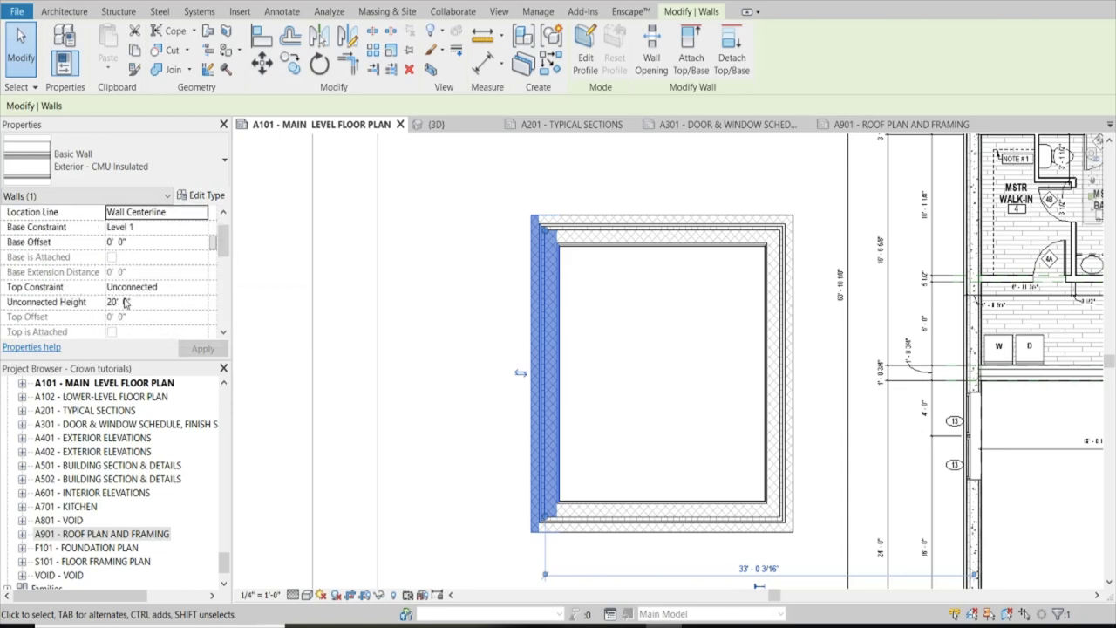
{"action": "scroll", "coordinate": [113, 288], "scroll_direction": "up", "scroll_amount": 1}
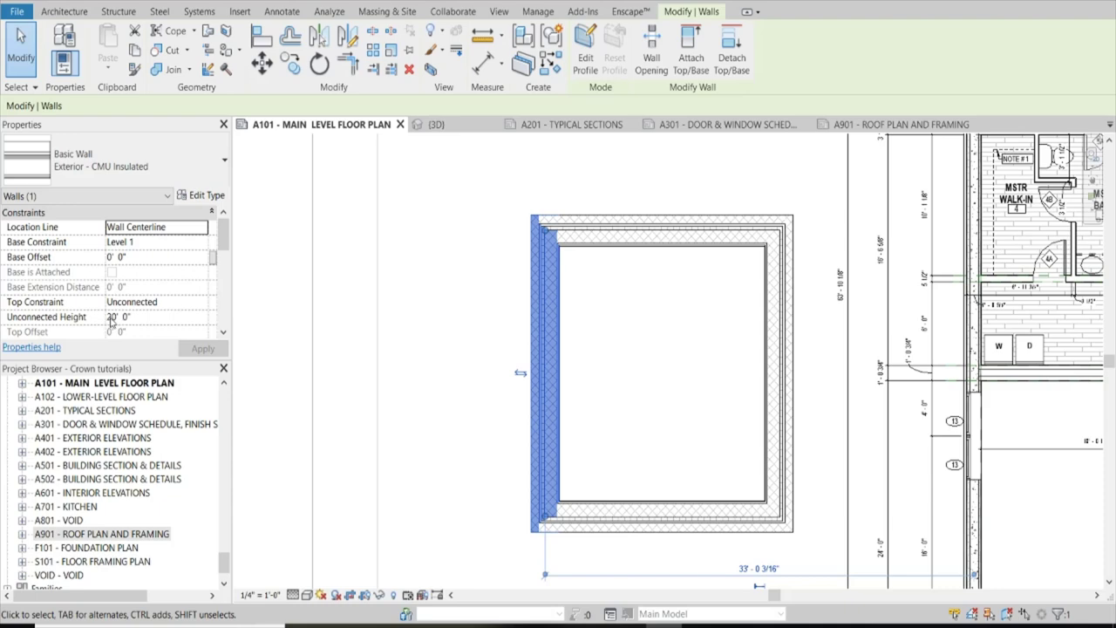
{"action": "left_click", "coordinate": [433, 124]}
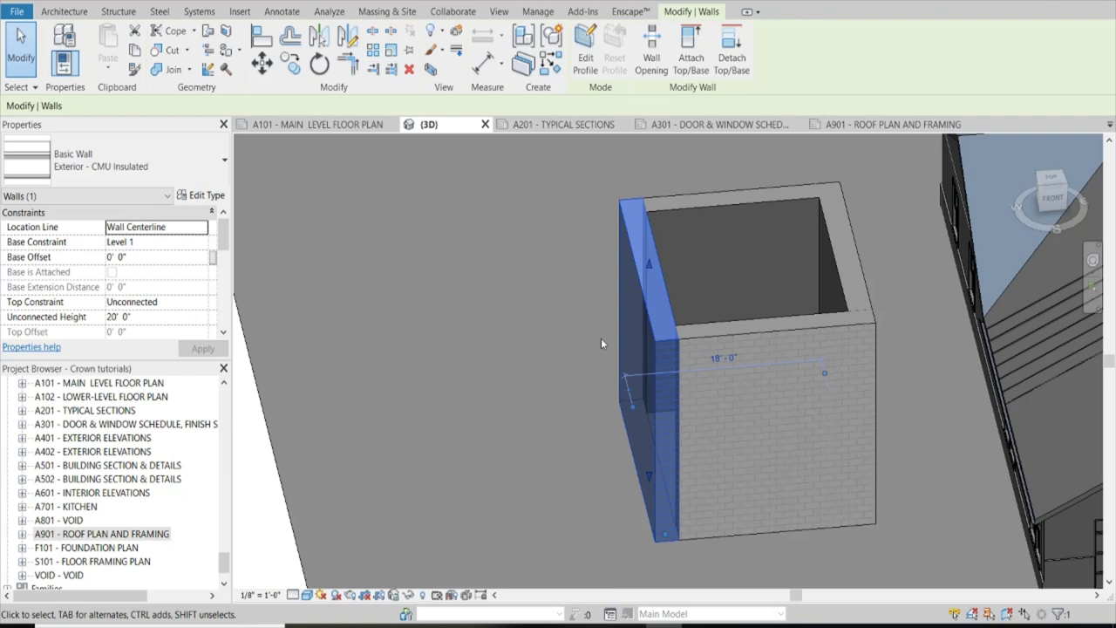
{"action": "left_click", "coordinate": [114, 317]}
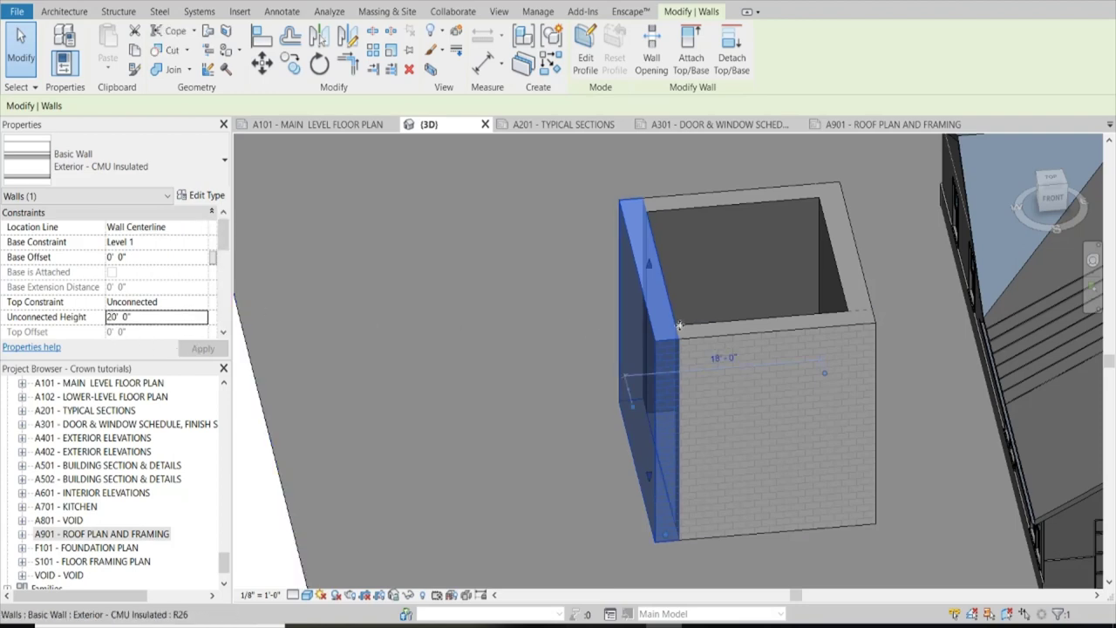
{"action": "key", "text": "Return"}
{"action": "left_click_drag", "start_coordinate": [119, 319], "coordinate": [99, 315]}
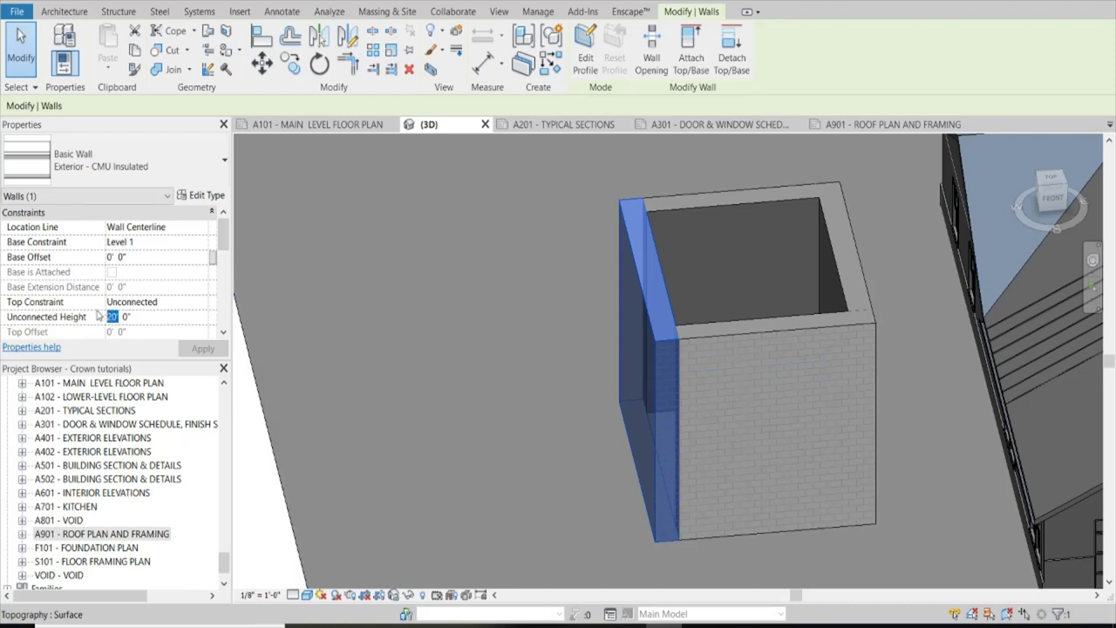
{"action": "type", "text": "8"}
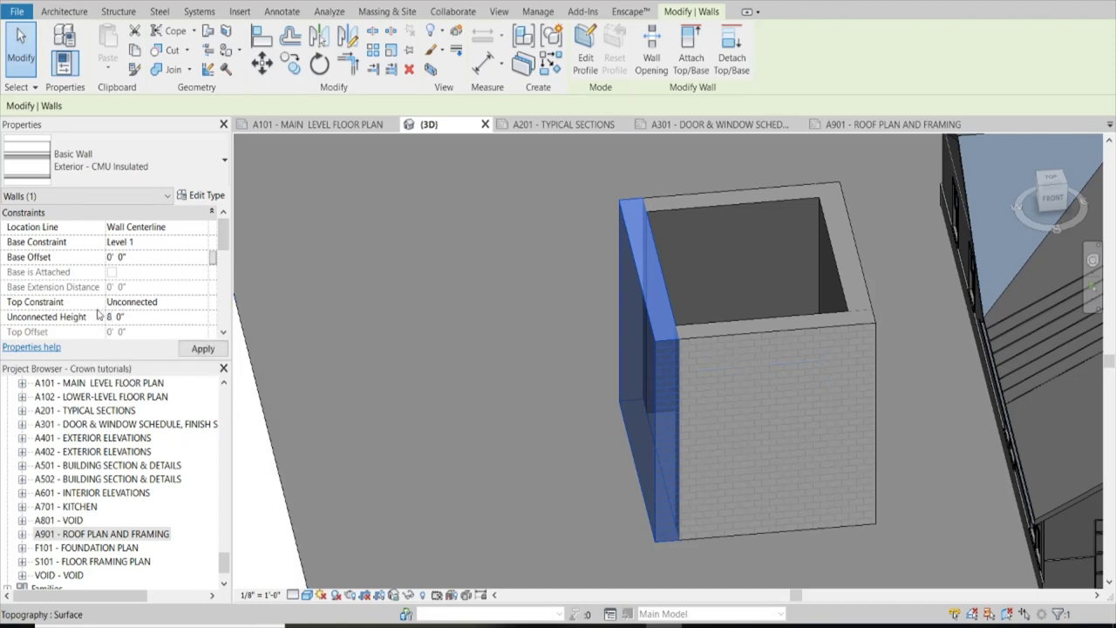
{"action": "left_click", "coordinate": [444, 284]}
{"action": "middle_click_drag", "start_coordinate": [552, 345], "coordinate": [614, 397], "text": "shift"}
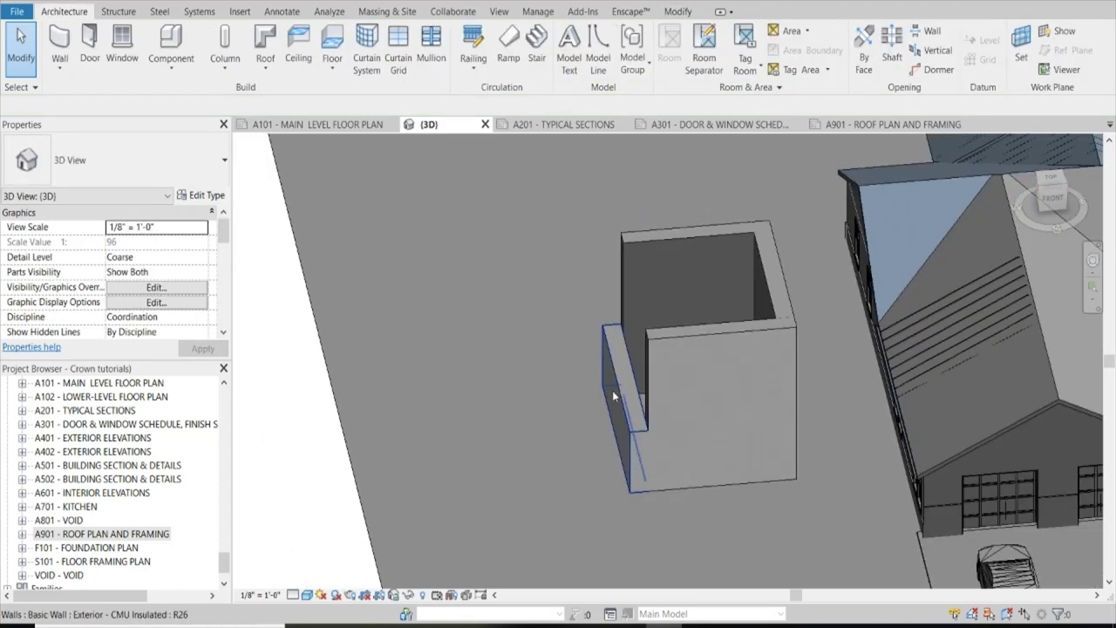
Step: Select the enclosure's other three walls together and set their unconnected height to 8' 0"
{"action": "left_click", "coordinate": [685, 338]}
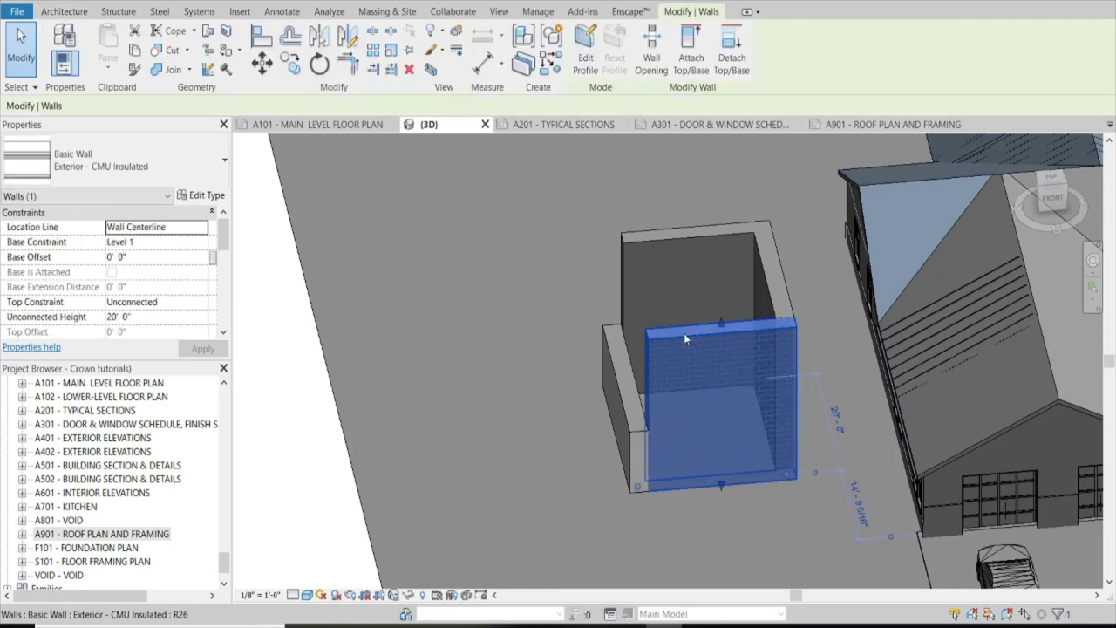
{"action": "left_click", "coordinate": [781, 279], "text": "ctrl"}
{"action": "left_click", "coordinate": [688, 266], "text": "ctrl"}
{"action": "left_click", "coordinate": [123, 319]}
{"action": "left_click_drag", "start_coordinate": [149, 317], "coordinate": [66, 302]}
{"action": "type", "text": "96"}
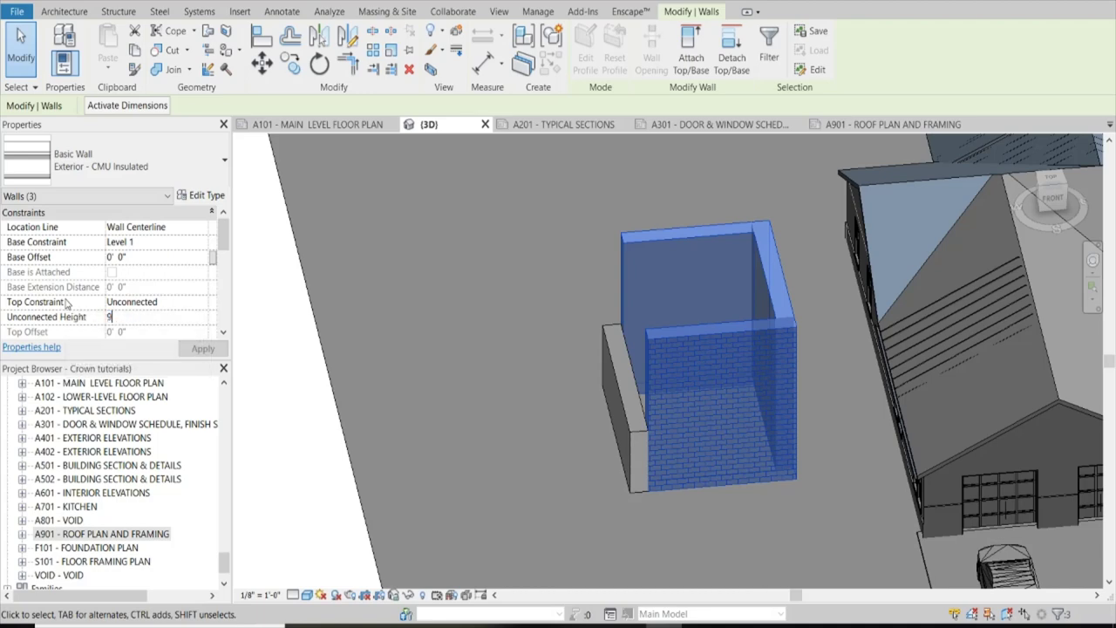
{"action": "key", "text": "Return"}
{"action": "left_click", "coordinate": [470, 318]}
Step: Examine the lowered enclosure in 3D, selecting its front wall, and return to the main-level floor plan with nothing selected
{"action": "middle_click_drag", "start_coordinate": [470, 317], "coordinate": [706, 425], "text": "shift"}
{"action": "left_click", "coordinate": [706, 430]}
{"action": "scroll", "coordinate": [666, 327], "scroll_direction": "up", "scroll_amount": 3}
{"action": "middle_click_drag", "start_coordinate": [666, 326], "coordinate": [368, 151], "text": "shift"}
{"action": "left_click", "coordinate": [350, 130]}
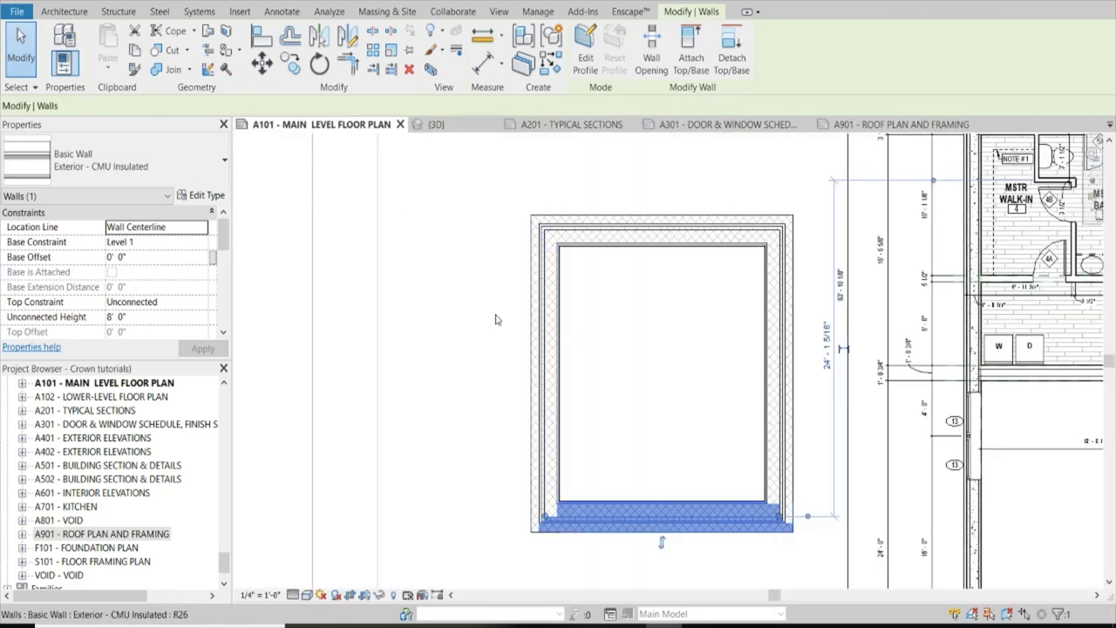
{"action": "left_click", "coordinate": [419, 311]}
{"action": "scroll", "coordinate": [375, 270], "scroll_direction": "down", "scroll_amount": 5}
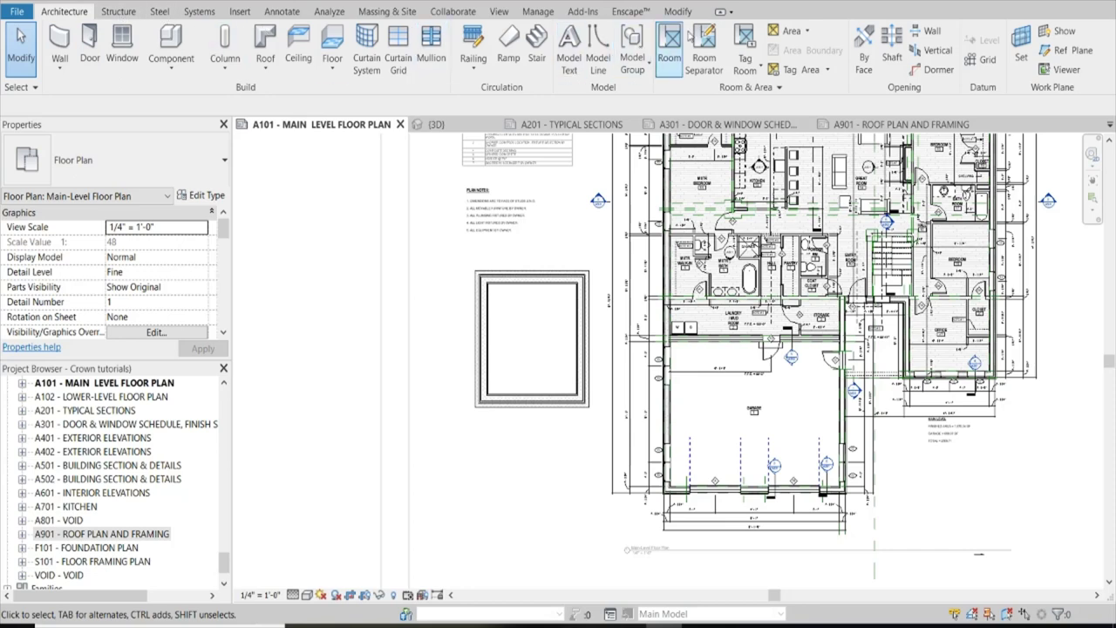
{"action": "left_click", "coordinate": [120, 15]}
{"action": "left_click", "coordinate": [198, 12]}
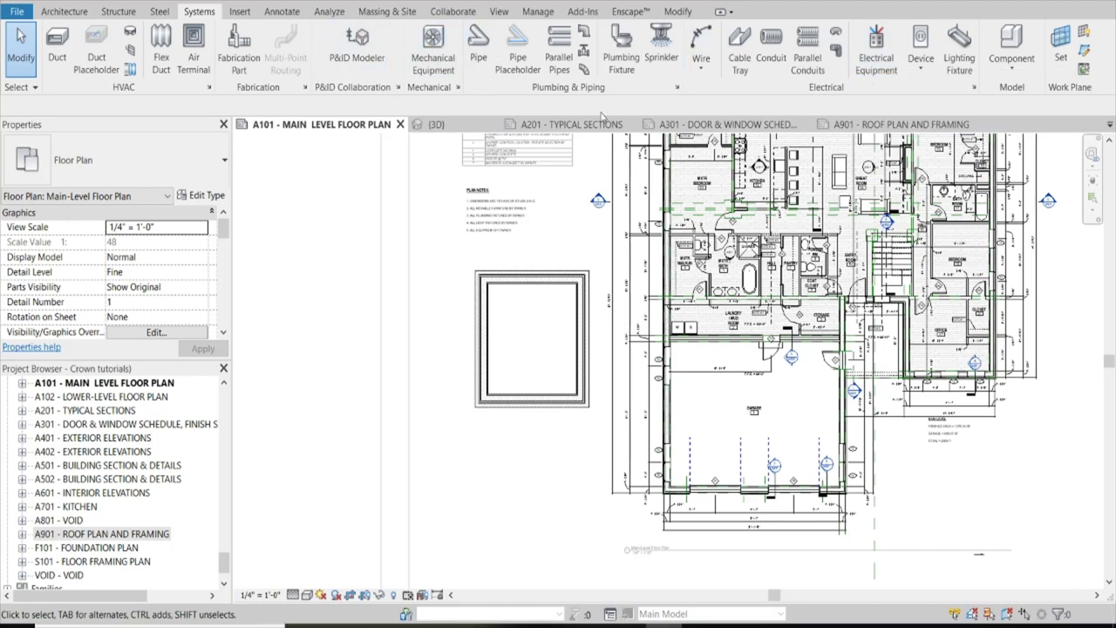
{"action": "left_click", "coordinate": [240, 11]}
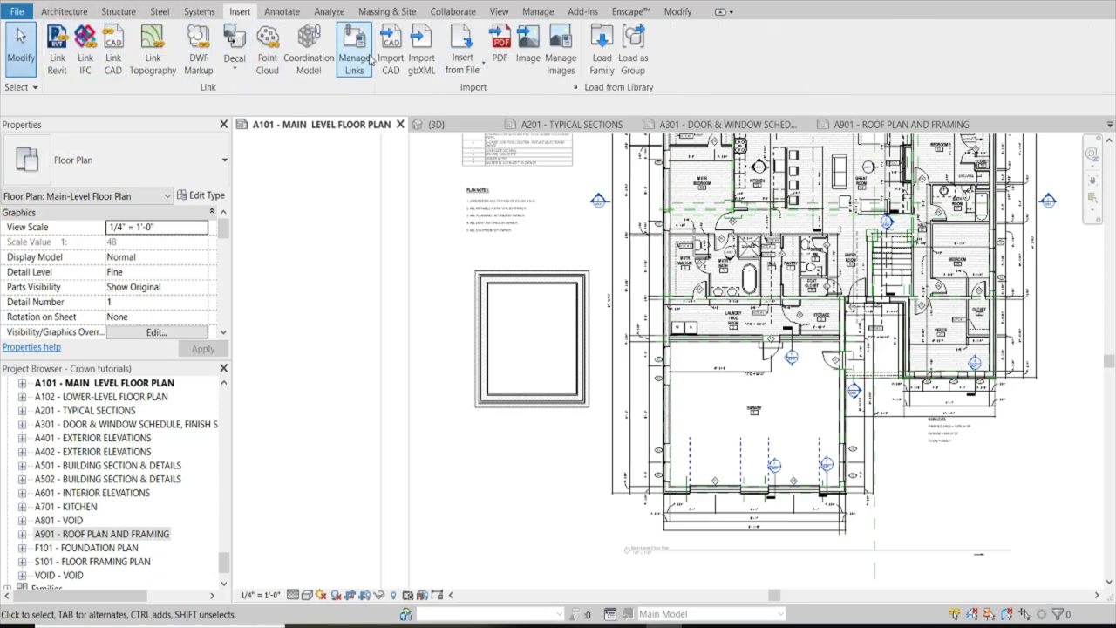
{"action": "left_click", "coordinate": [281, 11]}
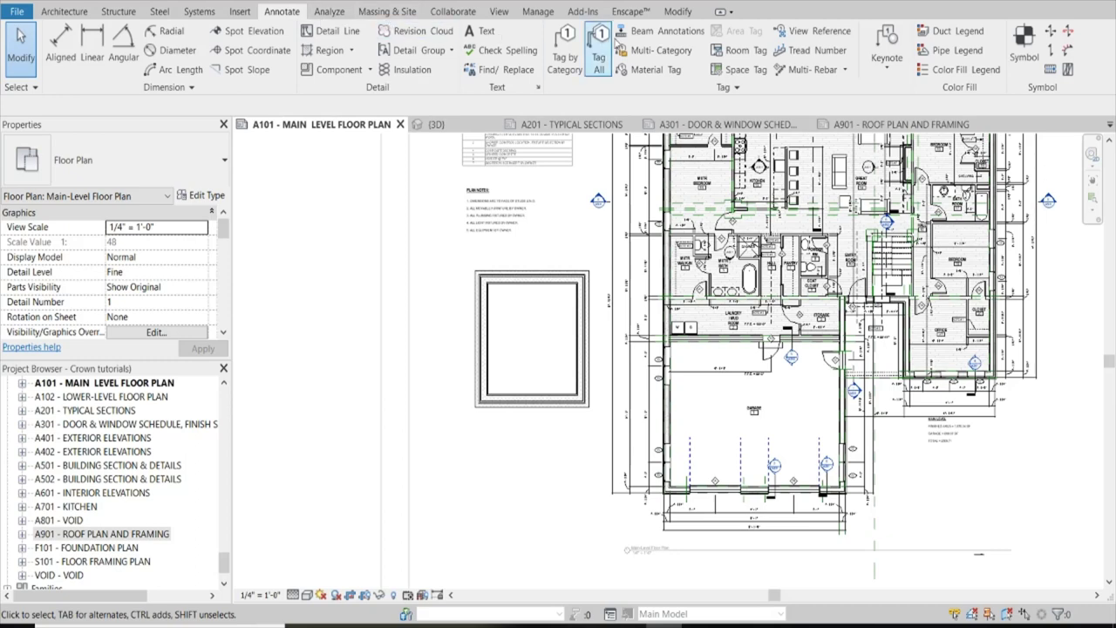
{"action": "left_click", "coordinate": [64, 11]}
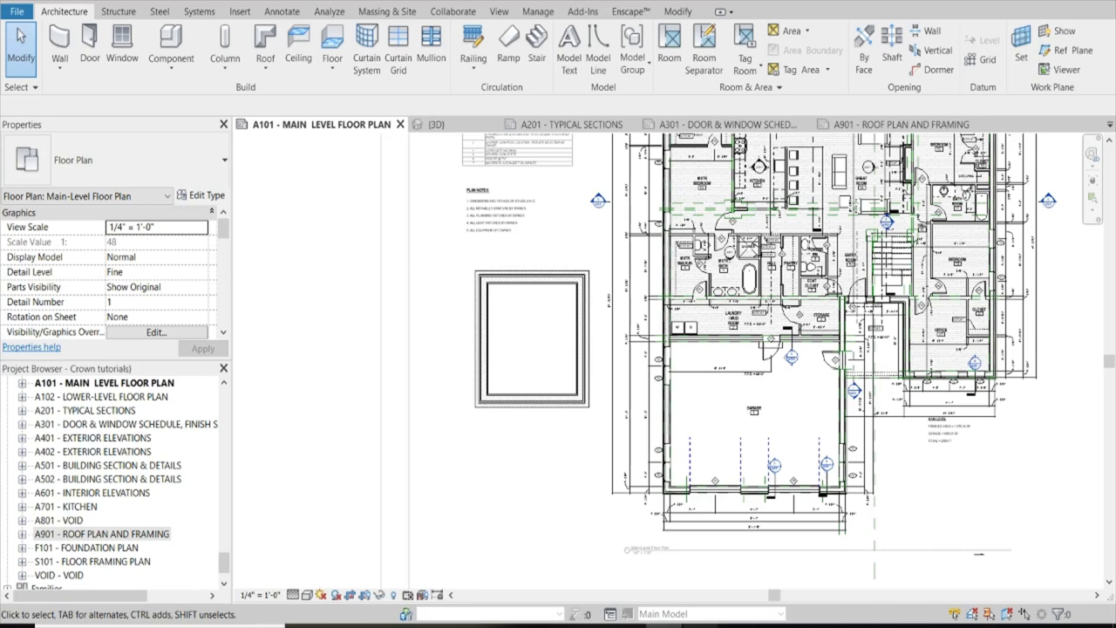
Step: Review the sticky note listing the top ways to master Revit and return to the floor plan
{"action": "left_click", "coordinate": [701, 625]}
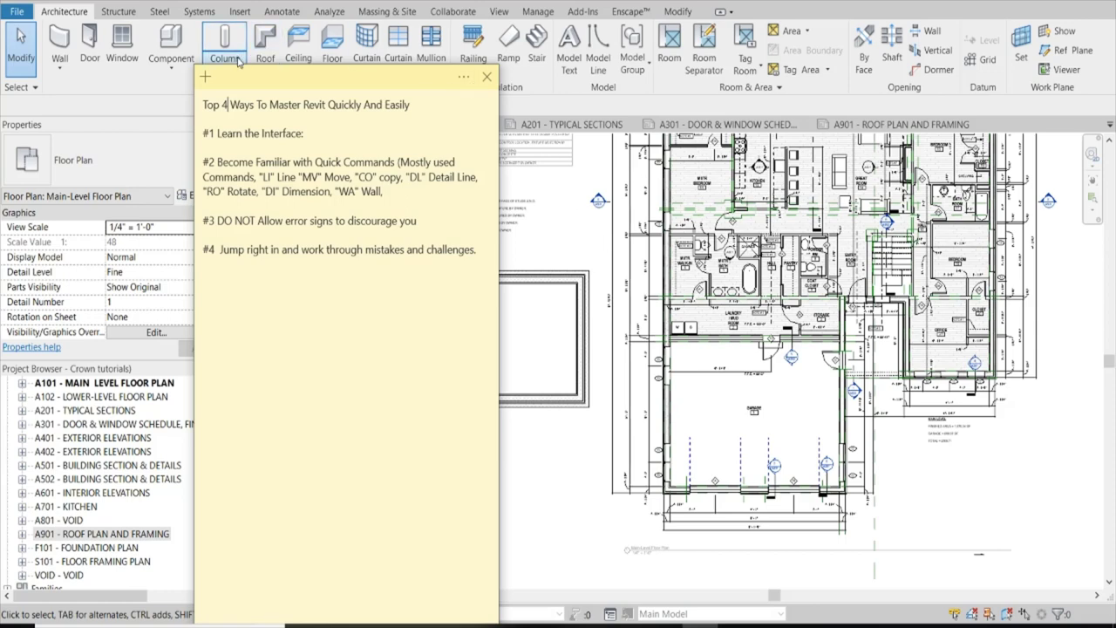
{"action": "left_click", "coordinate": [513, 281]}
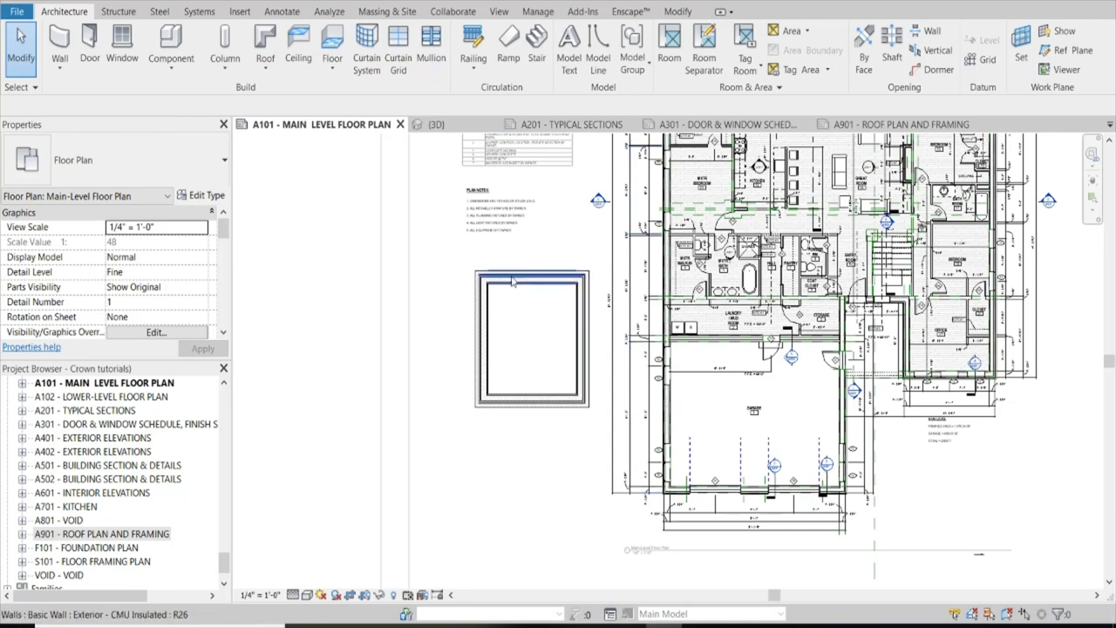
Step: Place an aligned dimension between the centerlines of the left and right walls, above the rectangle
{"action": "scroll", "coordinate": [501, 304], "scroll_direction": "up", "scroll_amount": 3}
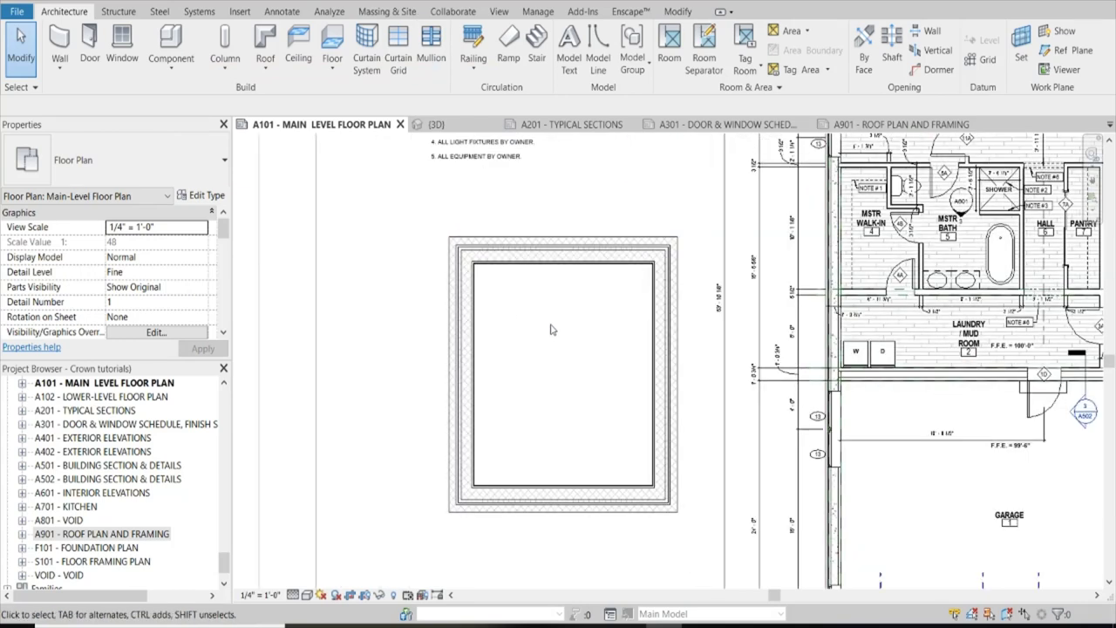
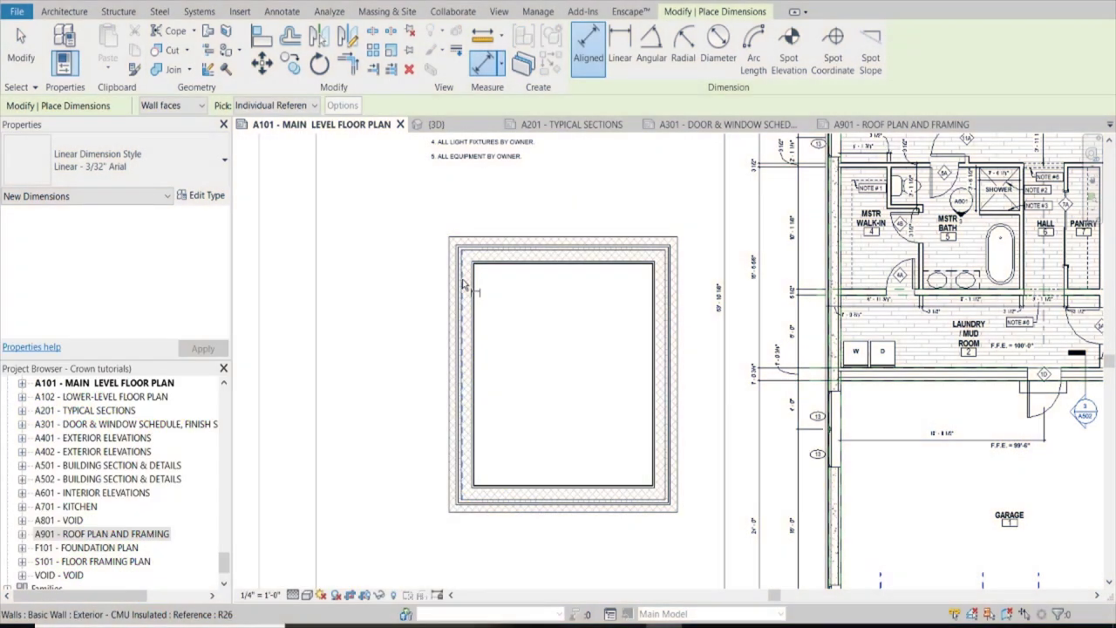
{"action": "left_click", "coordinate": [462, 375]}
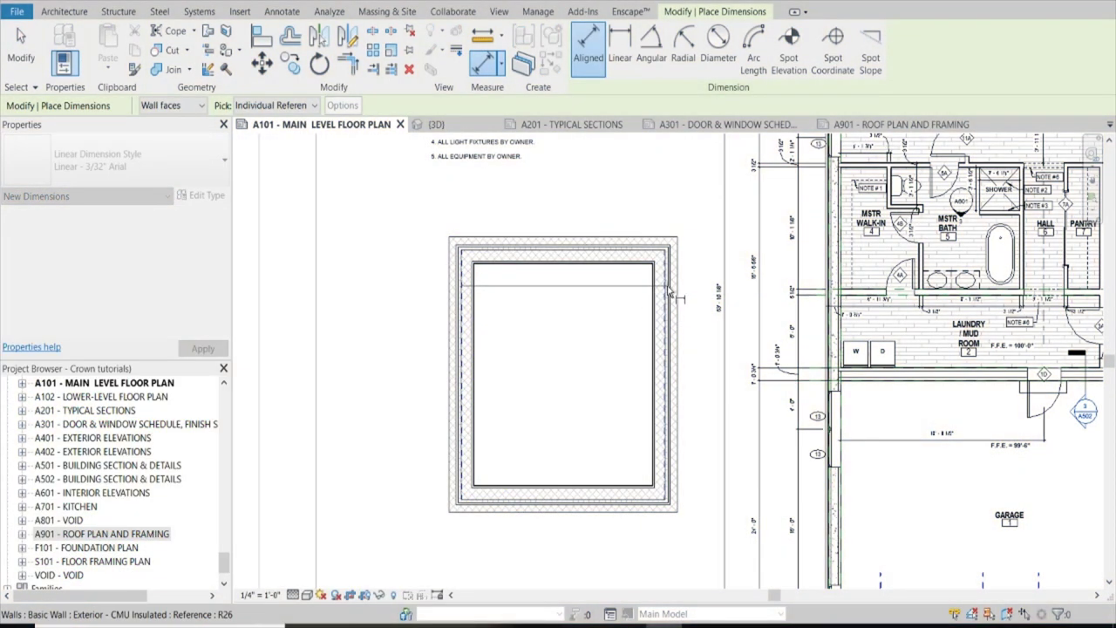
{"action": "left_click", "coordinate": [664, 288]}
{"action": "left_click", "coordinate": [664, 183]}
{"action": "scroll", "coordinate": [478, 251], "scroll_direction": "up", "scroll_amount": 2}
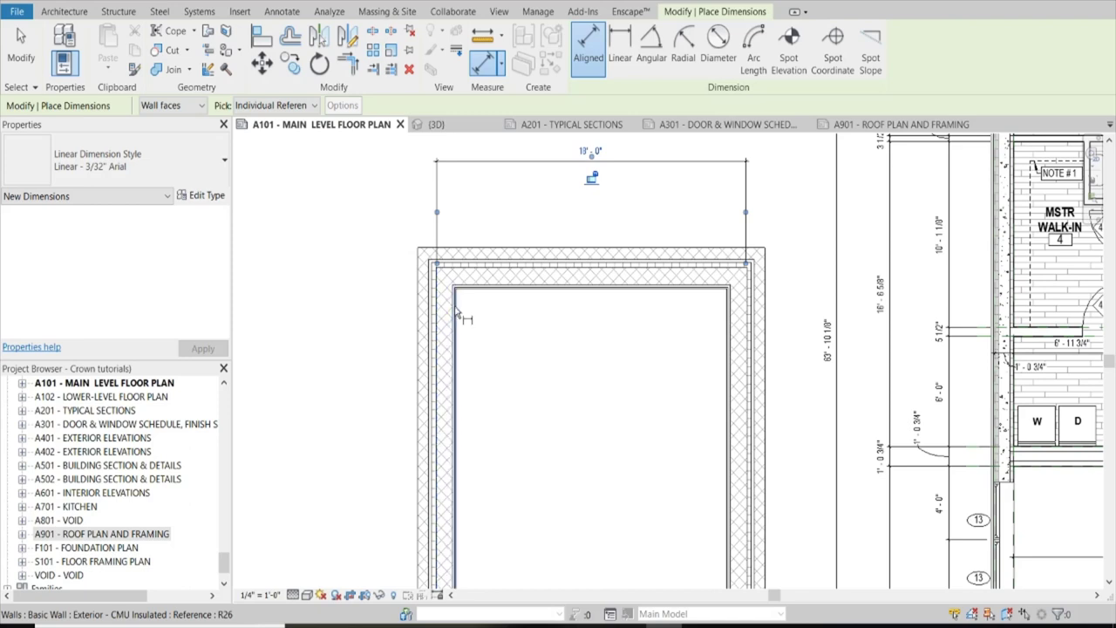
Step: Place an aligned dimension between the inner faces of the left and right walls, inside the rectangle
{"action": "scroll", "coordinate": [455, 312], "scroll_direction": "up", "scroll_amount": 2}
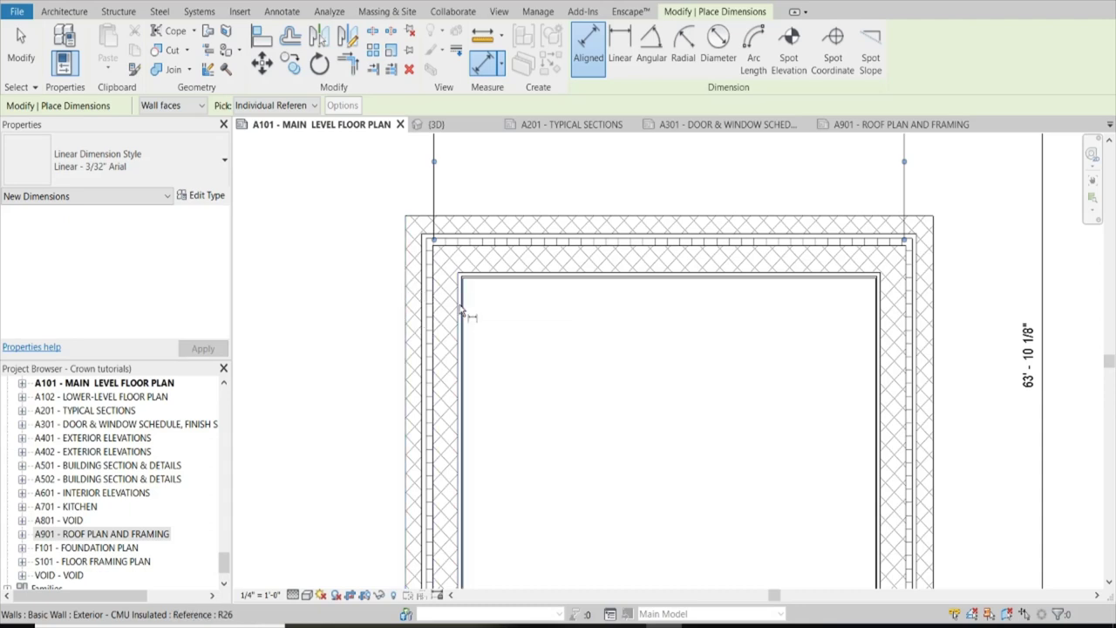
{"action": "scroll", "coordinate": [469, 311], "scroll_direction": "up", "scroll_amount": 3}
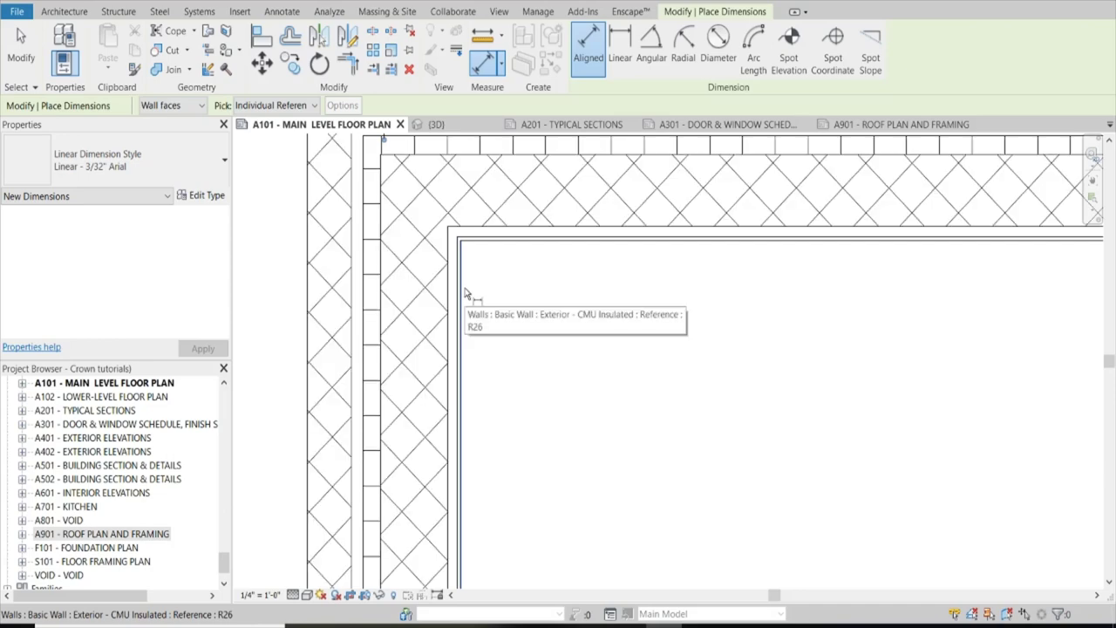
{"action": "left_click", "coordinate": [464, 305]}
{"action": "scroll", "coordinate": [928, 354], "scroll_direction": "down", "scroll_amount": 1}
{"action": "scroll", "coordinate": [929, 355], "scroll_direction": "up", "scroll_amount": 2}
{"action": "middle_click_drag", "start_coordinate": [954, 323], "coordinate": [787, 281]}
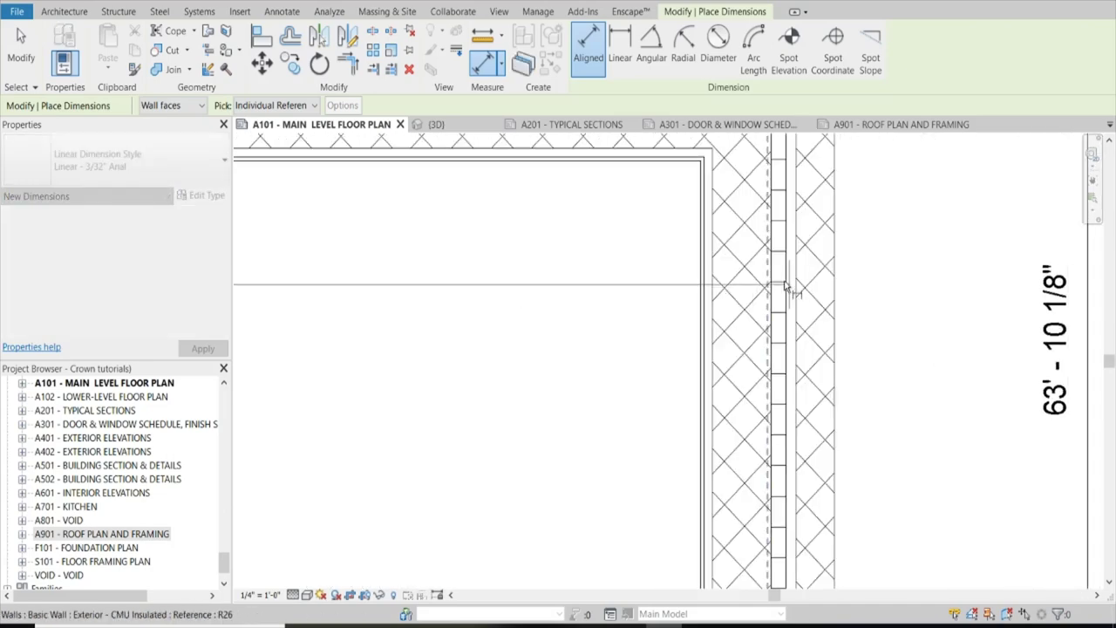
{"action": "left_click", "coordinate": [664, 245]}
{"action": "scroll", "coordinate": [610, 261], "scroll_direction": "down", "scroll_amount": 3}
{"action": "left_click", "coordinate": [543, 284]}
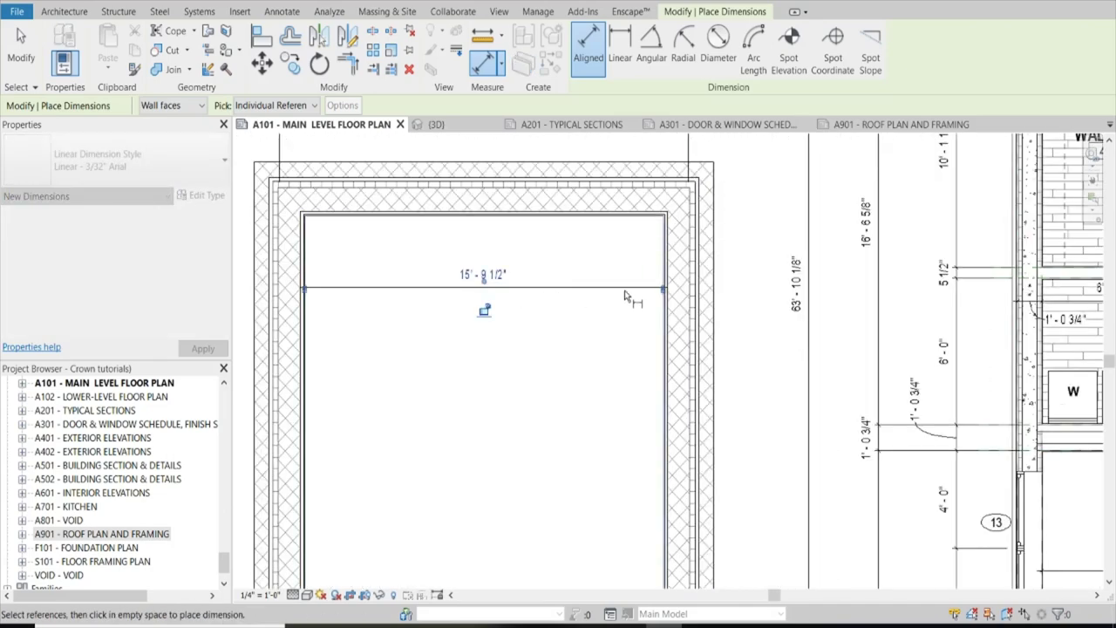
Step: Dimension the distance between the upper and lower walls' centerlines, placing it outside the left wall, and end the dimension command
{"action": "scroll", "coordinate": [418, 234], "scroll_direction": "up", "scroll_amount": 4}
{"action": "scroll", "coordinate": [384, 230], "scroll_direction": "down", "scroll_amount": 2}
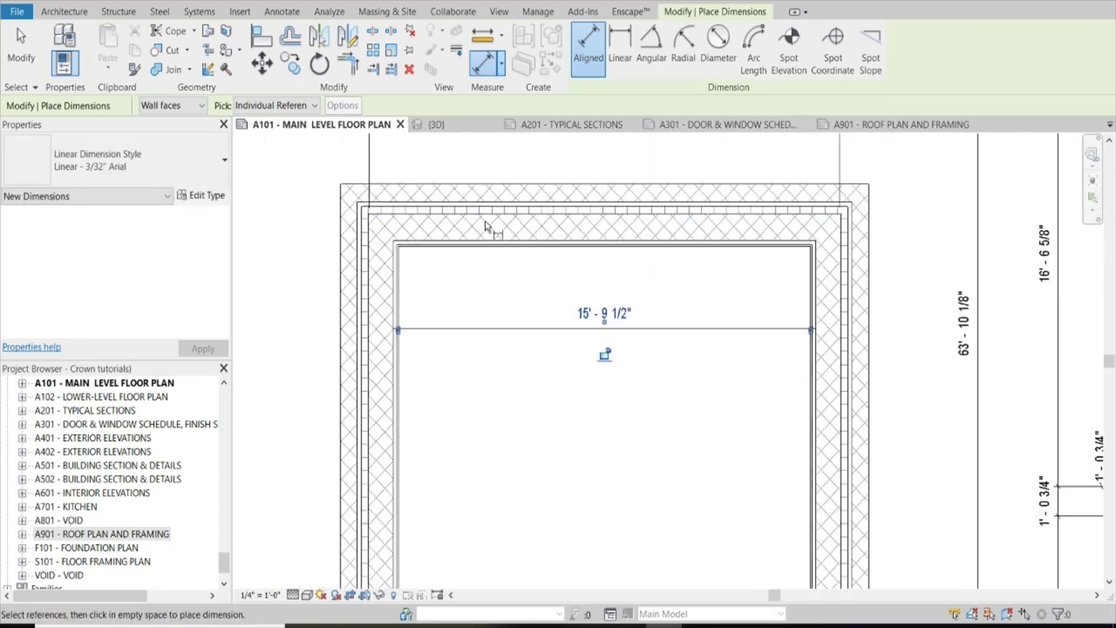
{"action": "left_click", "coordinate": [493, 218]}
{"action": "scroll", "coordinate": [496, 429], "scroll_direction": "down", "scroll_amount": 3}
{"action": "left_click", "coordinate": [495, 429]}
{"action": "scroll", "coordinate": [495, 429], "scroll_direction": "up", "scroll_amount": 1}
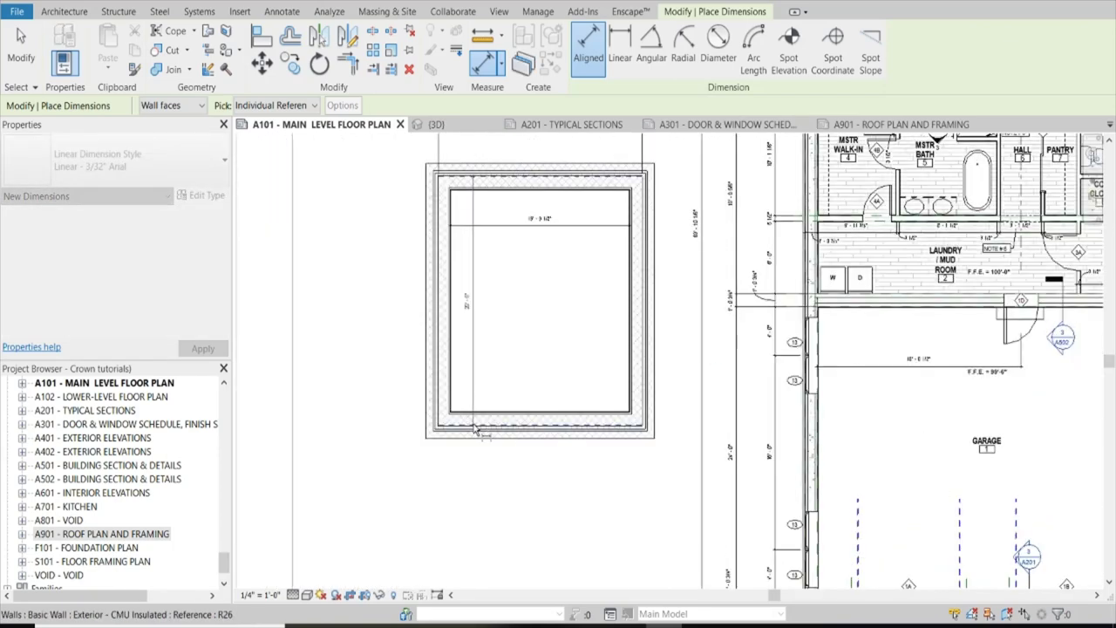
{"action": "left_click", "coordinate": [381, 348]}
{"action": "key", "text": "Escape"}
{"action": "key", "text": "Escape"}
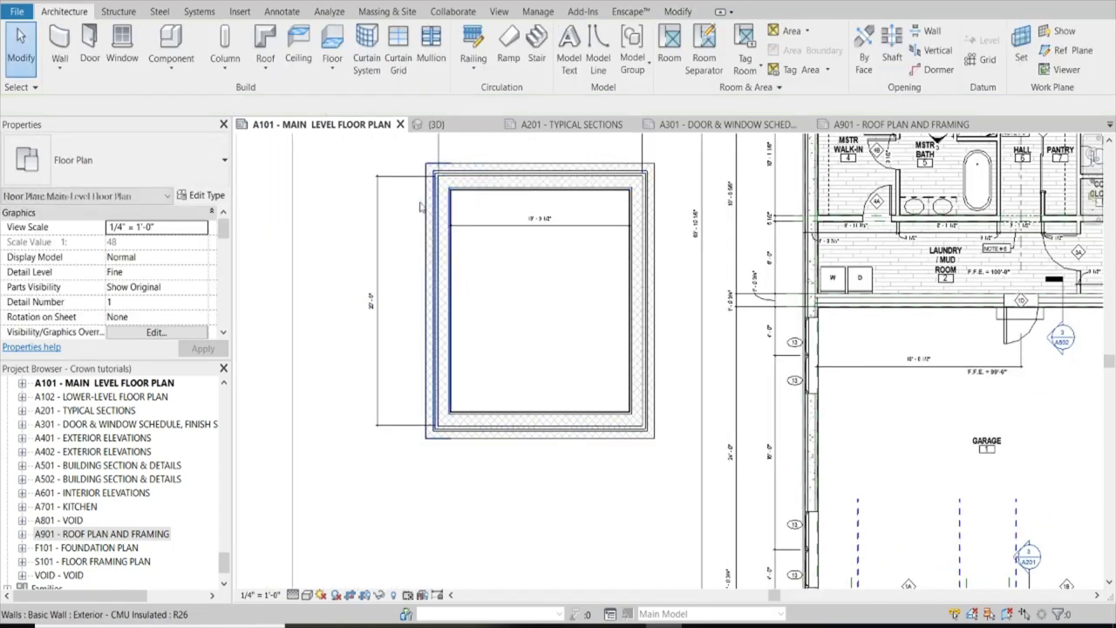
Step: Examine the type properties of the outer horizontal dimension above the enclosure, including its tick mark choices, and cancel without changes
{"action": "scroll", "coordinate": [512, 234], "scroll_direction": "up", "scroll_amount": 3}
{"action": "scroll", "coordinate": [511, 234], "scroll_direction": "down", "scroll_amount": 3}
{"action": "scroll", "coordinate": [438, 244], "scroll_direction": "up", "scroll_amount": 3}
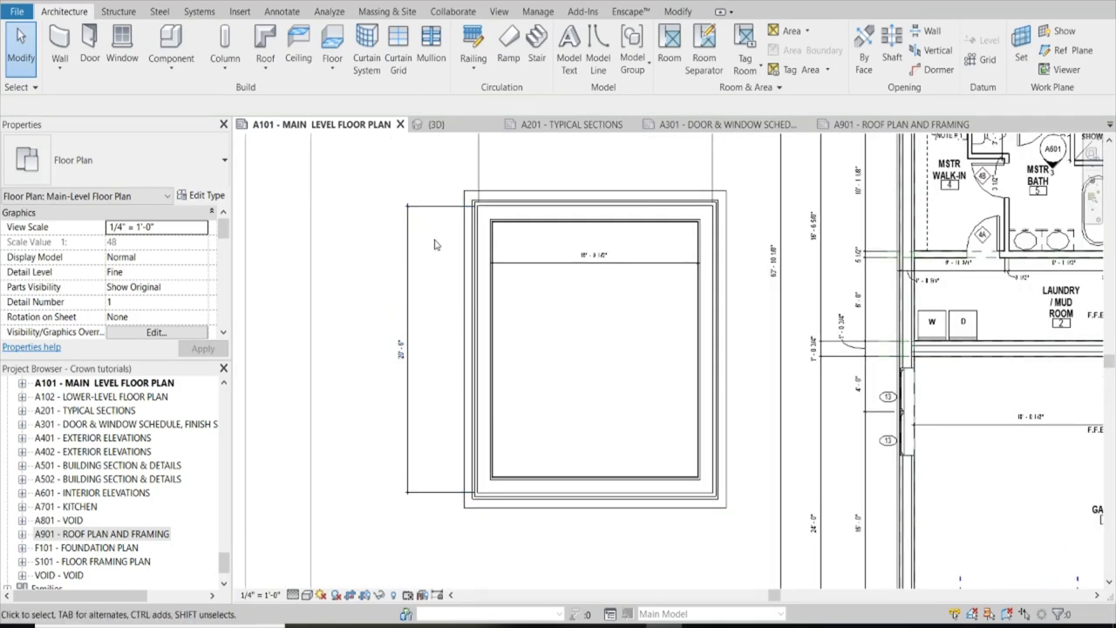
{"action": "scroll", "coordinate": [406, 362], "scroll_direction": "down", "scroll_amount": 2}
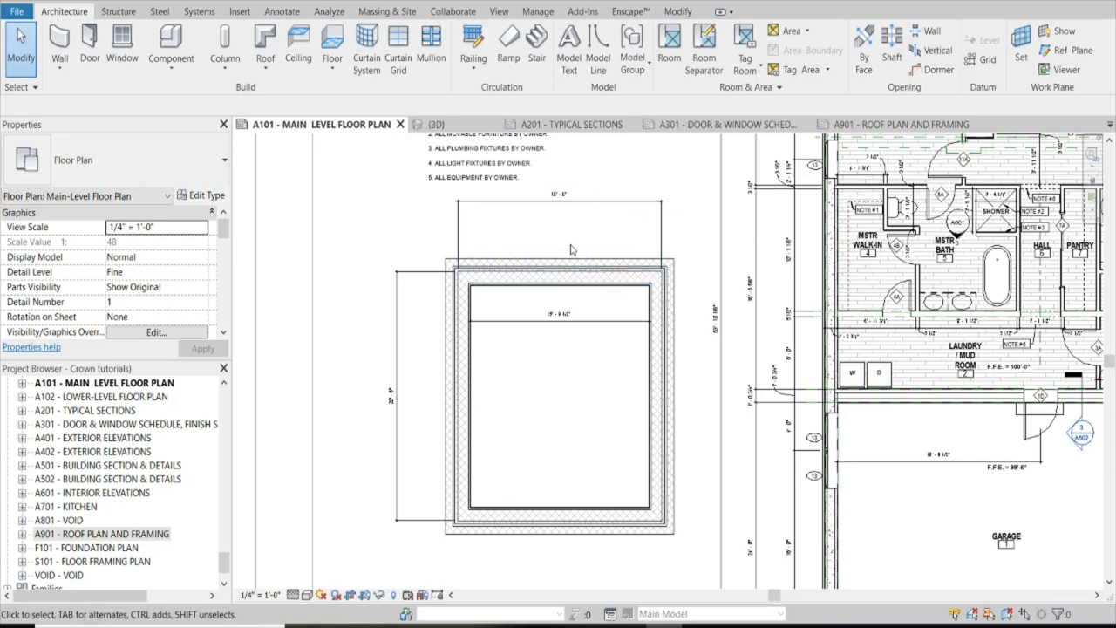
{"action": "scroll", "coordinate": [567, 262], "scroll_direction": "up", "scroll_amount": 4}
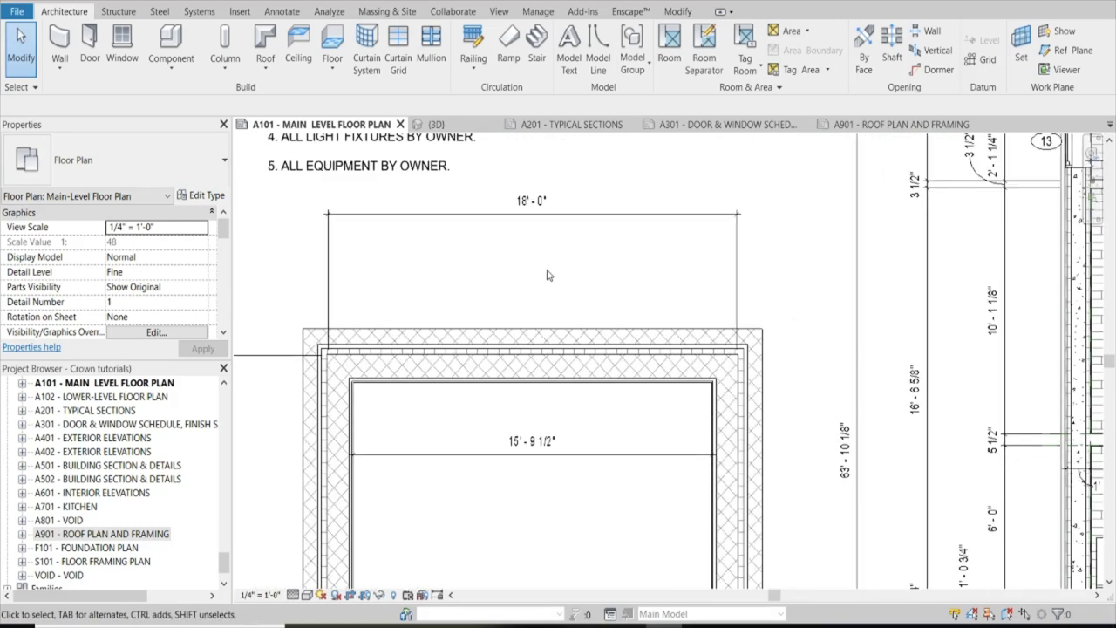
{"action": "left_click", "coordinate": [565, 219]}
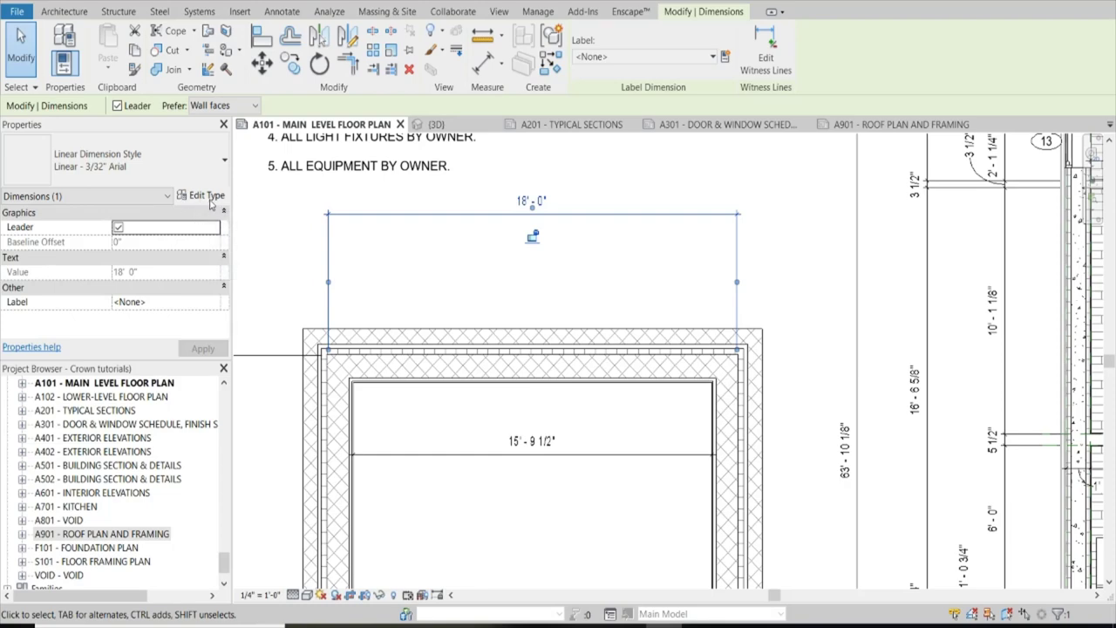
{"action": "left_click", "coordinate": [210, 196]}
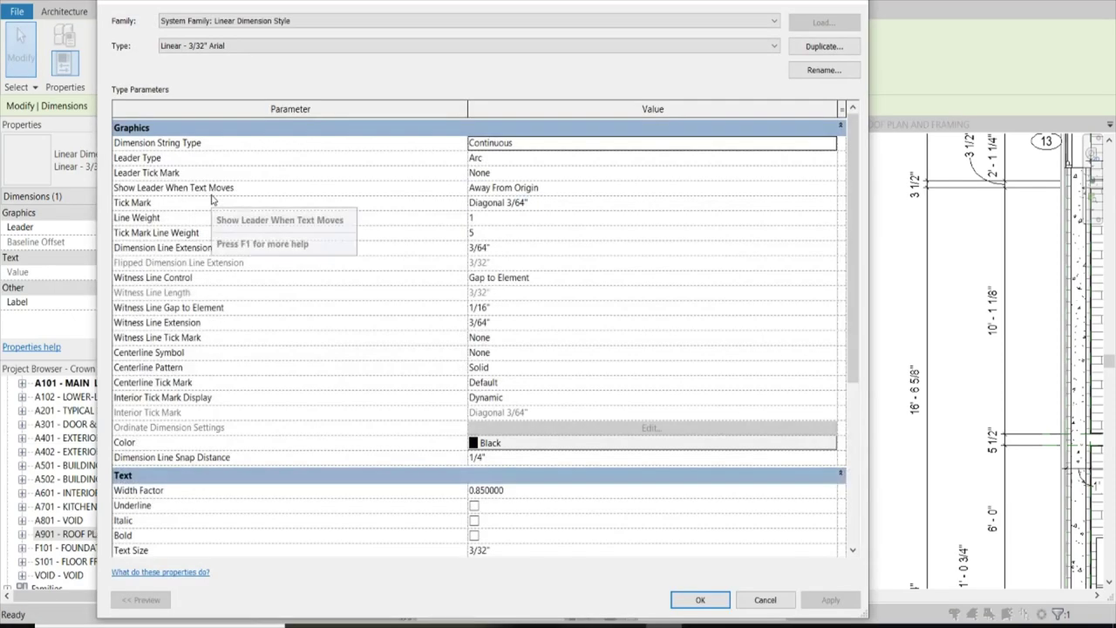
{"action": "left_click", "coordinate": [534, 206]}
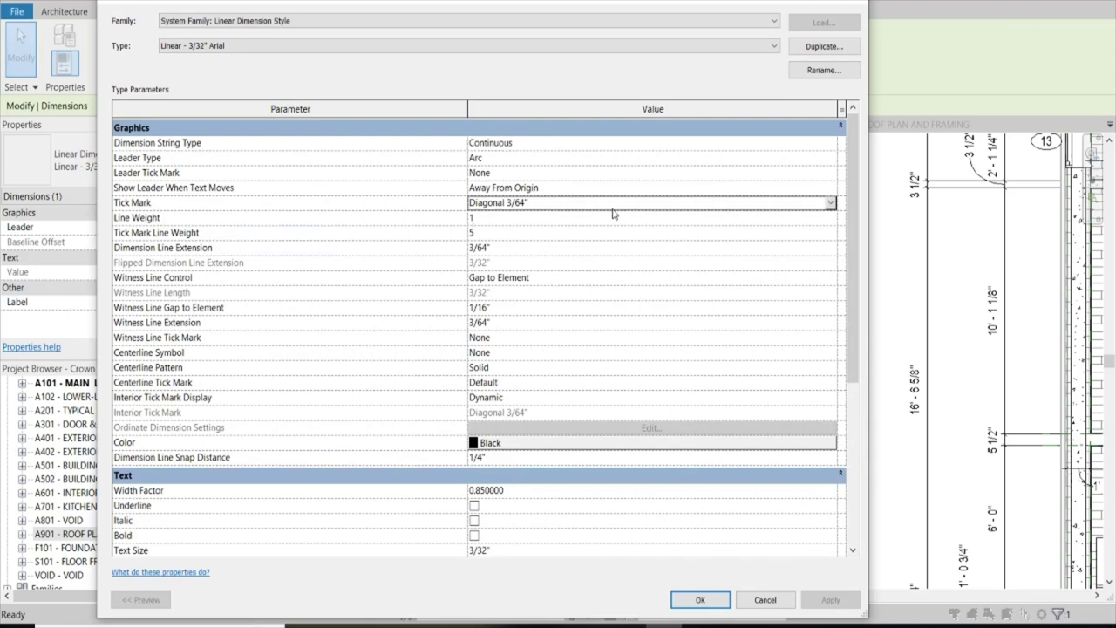
{"action": "left_click", "coordinate": [830, 205]}
{"action": "left_click", "coordinate": [831, 205]}
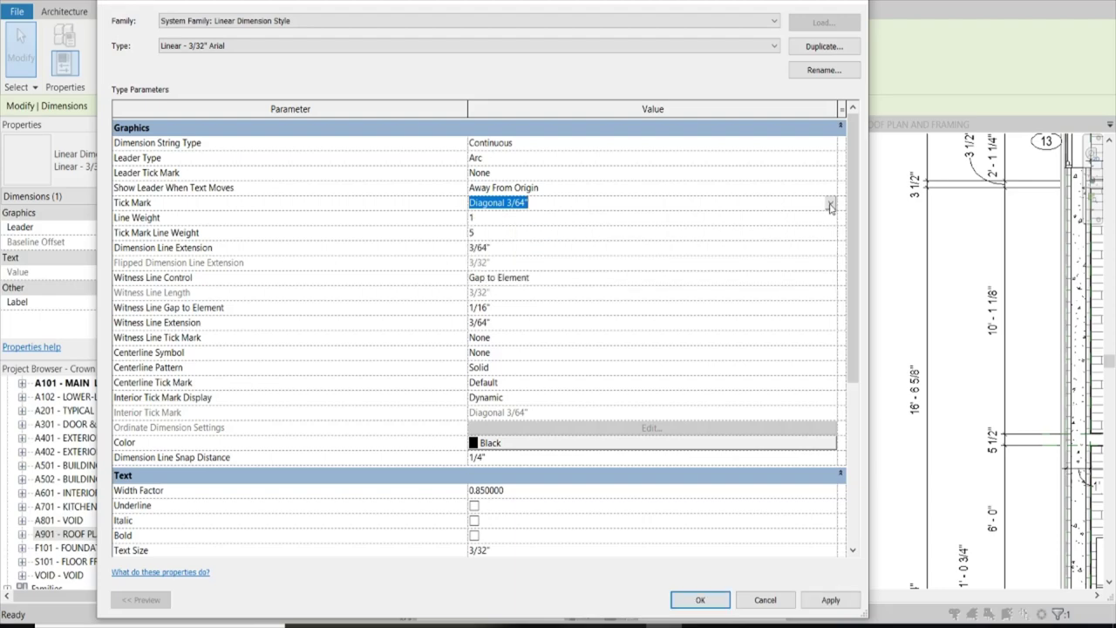
{"action": "scroll", "coordinate": [576, 299], "scroll_direction": "down", "scroll_amount": 6}
{"action": "scroll", "coordinate": [502, 339], "scroll_direction": "up", "scroll_amount": 6}
{"action": "scroll", "coordinate": [523, 336], "scroll_direction": "down", "scroll_amount": 5}
{"action": "scroll", "coordinate": [541, 330], "scroll_direction": "up", "scroll_amount": 2}
{"action": "scroll", "coordinate": [541, 330], "scroll_direction": "up", "scroll_amount": 2}
{"action": "left_click", "coordinate": [766, 599]}
{"action": "key", "text": "Escape"}
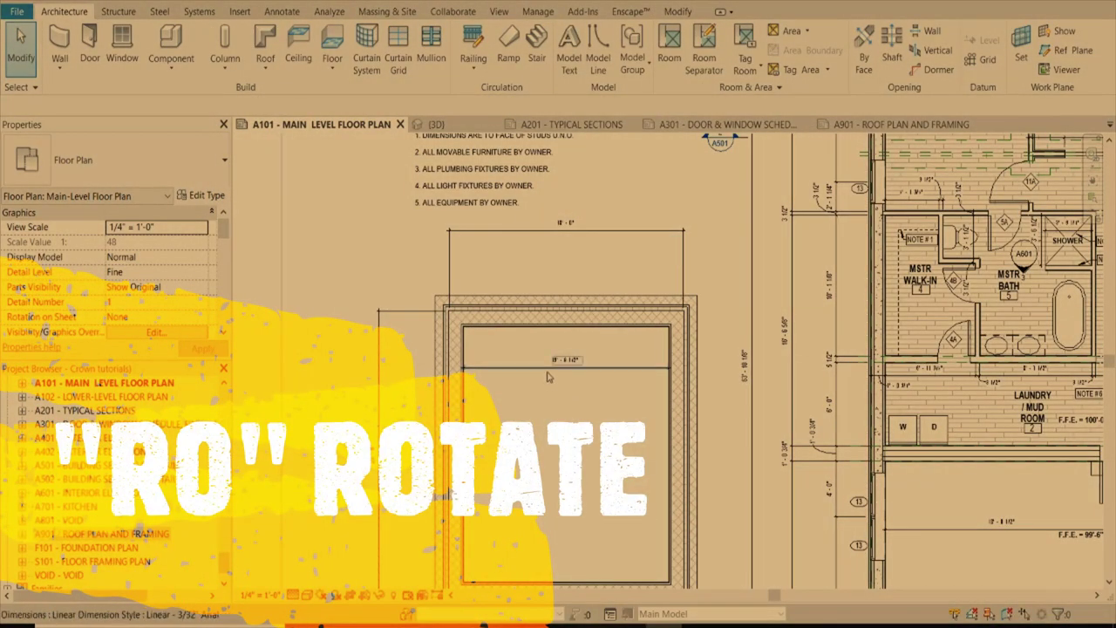
Step: Try rotating the enclosure walls and their dimensions 55° counterclockwise by eye, and undo the rotation
{"action": "scroll", "coordinate": [532, 257], "scroll_direction": "down", "scroll_amount": 3}
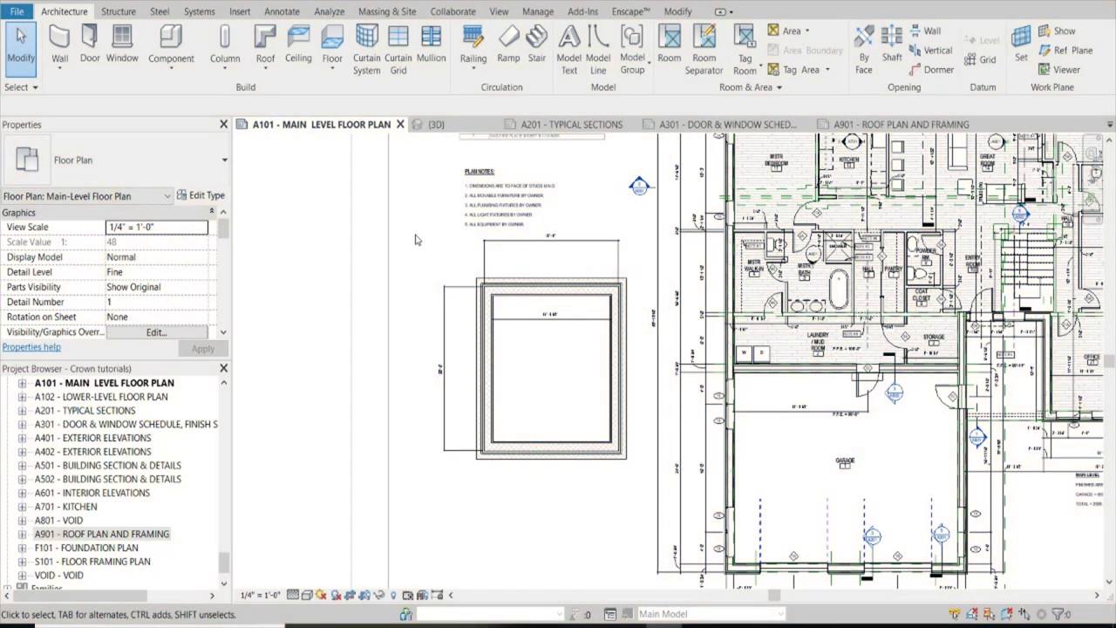
{"action": "left_click_drag", "start_coordinate": [412, 228], "coordinate": [647, 521]}
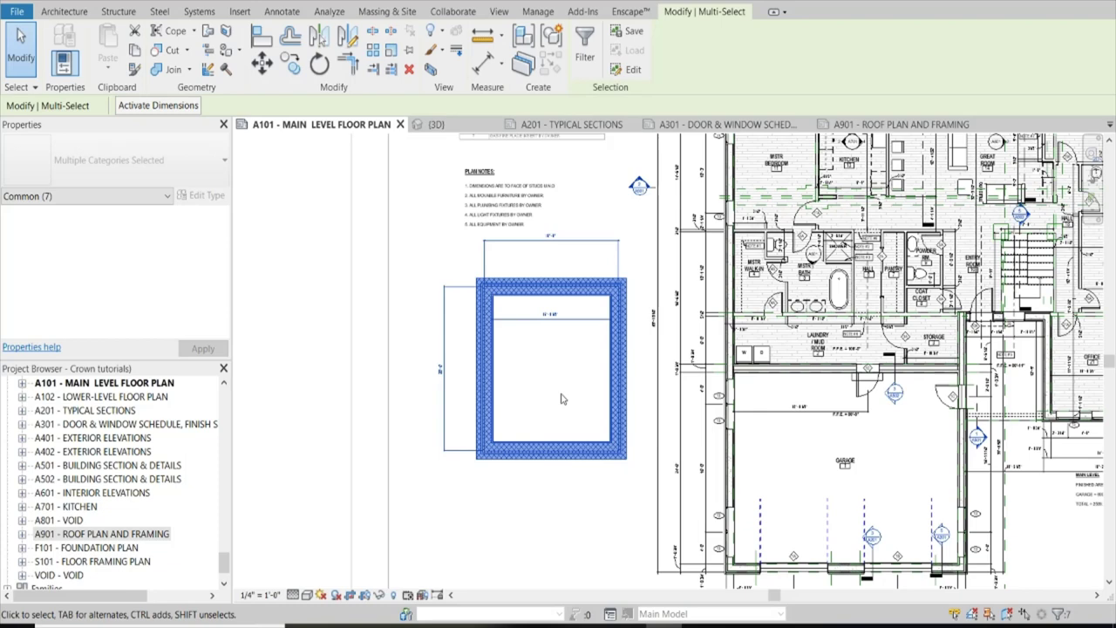
{"action": "left_click", "coordinate": [545, 372]}
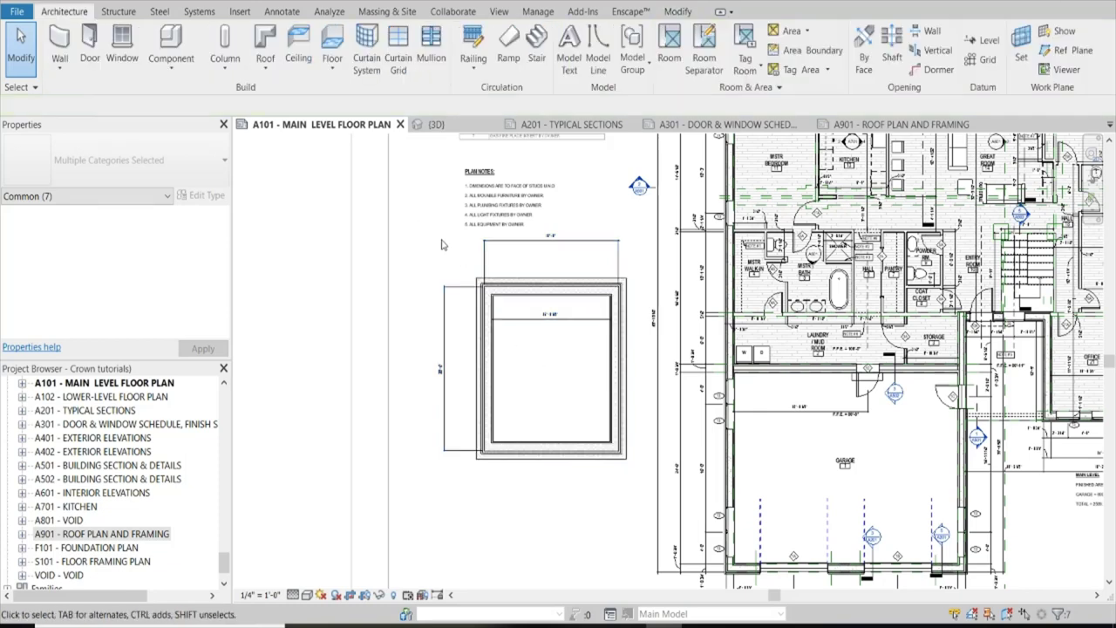
{"action": "left_click_drag", "start_coordinate": [419, 219], "coordinate": [639, 510]}
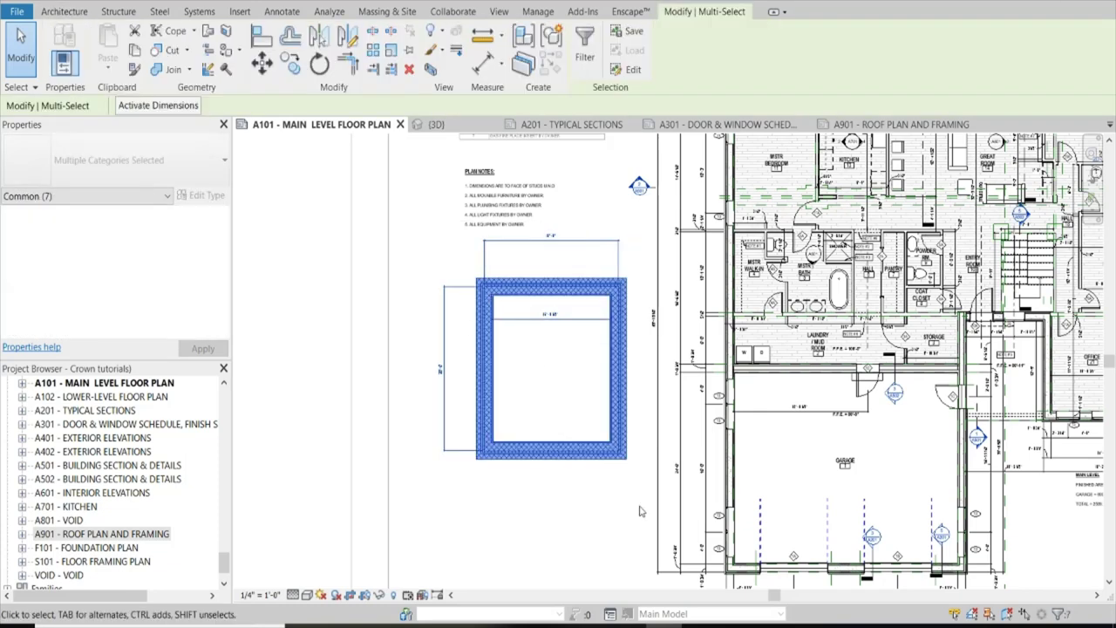
{"action": "key", "text": "r"}
{"action": "key", "text": "o"}
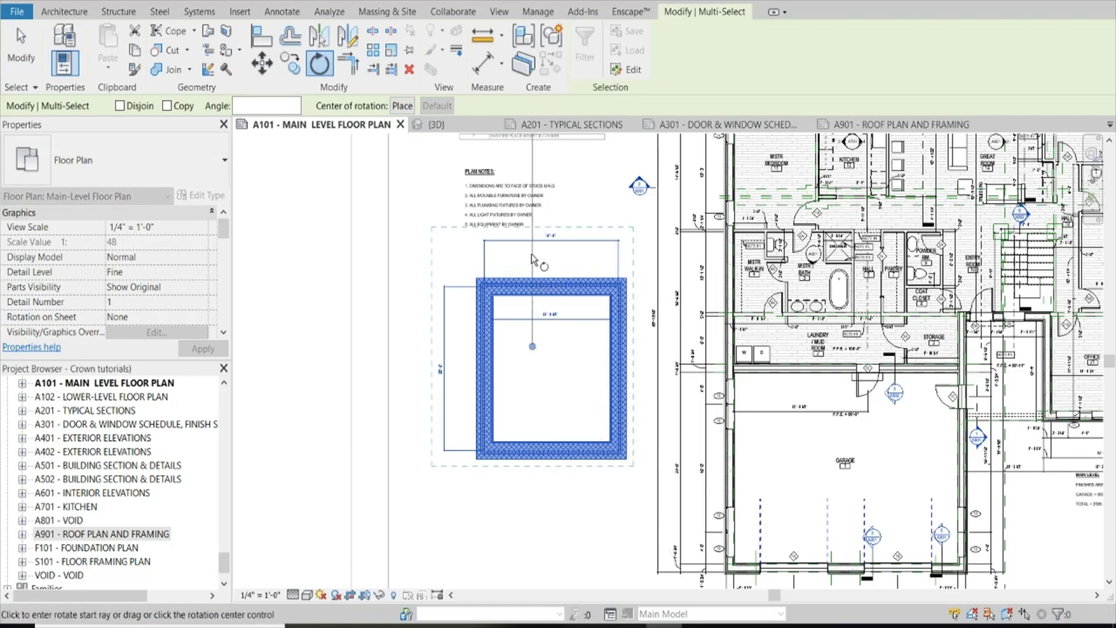
{"action": "left_click", "coordinate": [533, 259]}
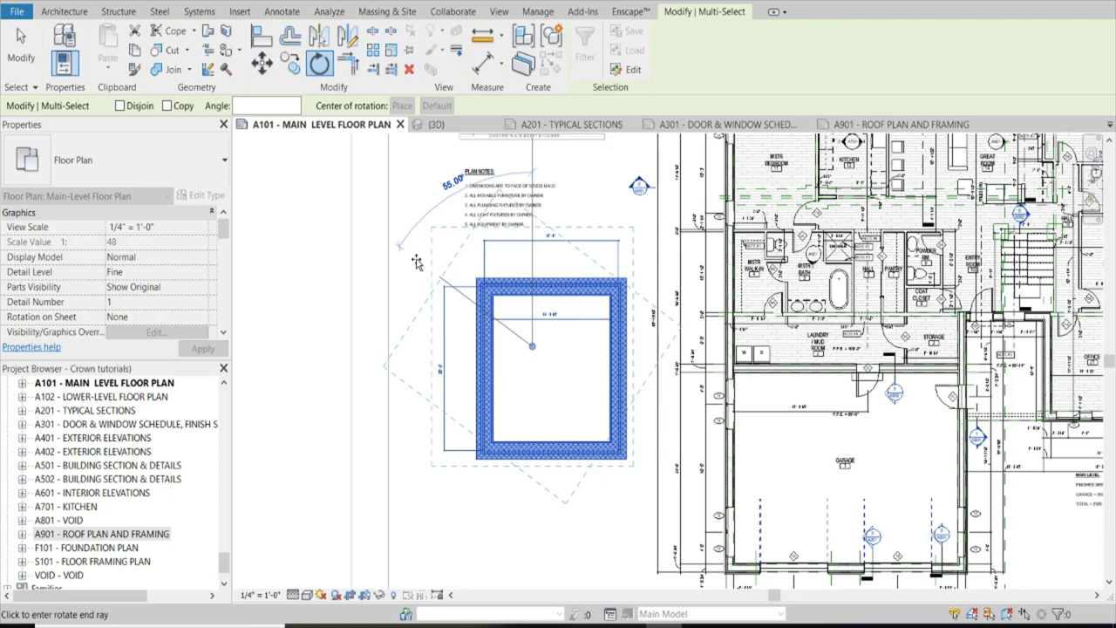
{"action": "left_click", "coordinate": [418, 262]}
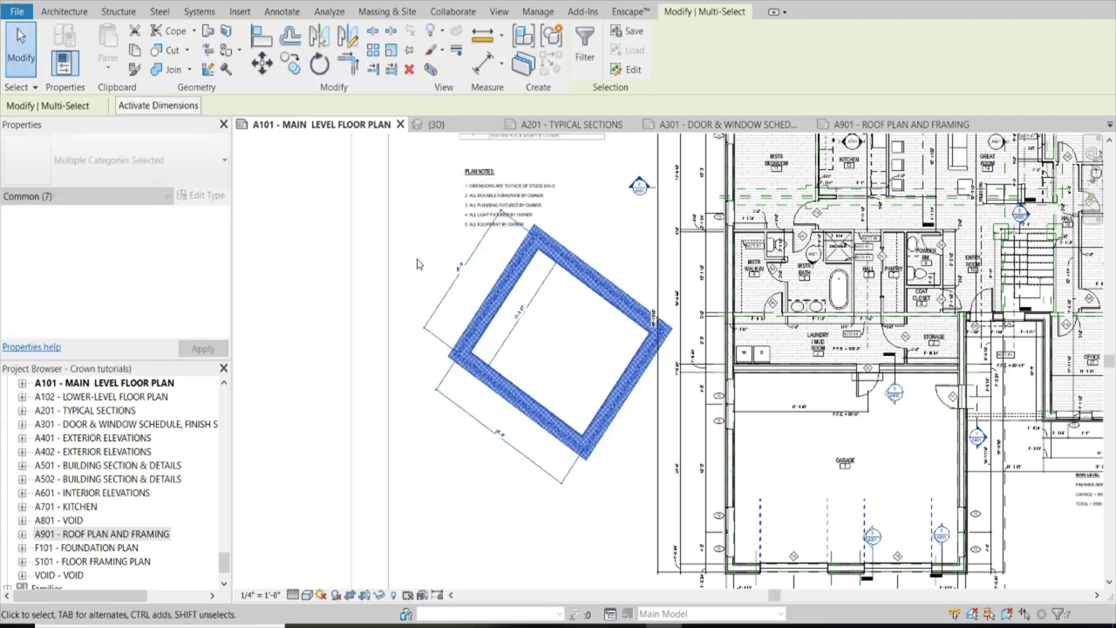
{"action": "key", "text": "ctrl+z"}
{"action": "left_click_drag", "start_coordinate": [415, 216], "coordinate": [630, 498]}
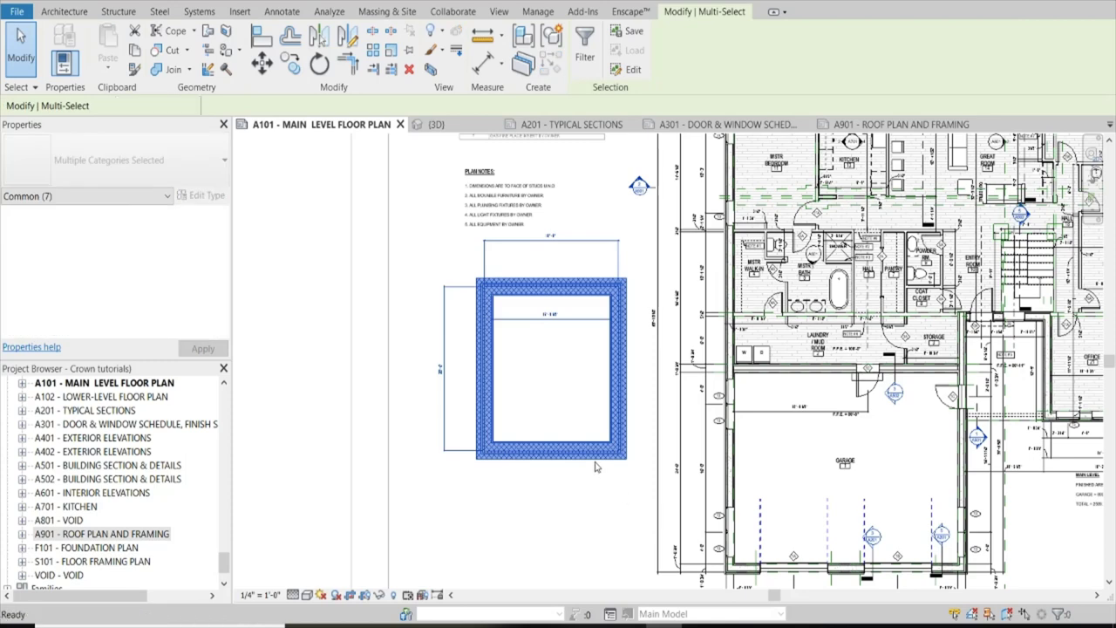
{"action": "key", "text": "r"}
{"action": "key", "text": "p"}
{"action": "key", "text": "Escape"}
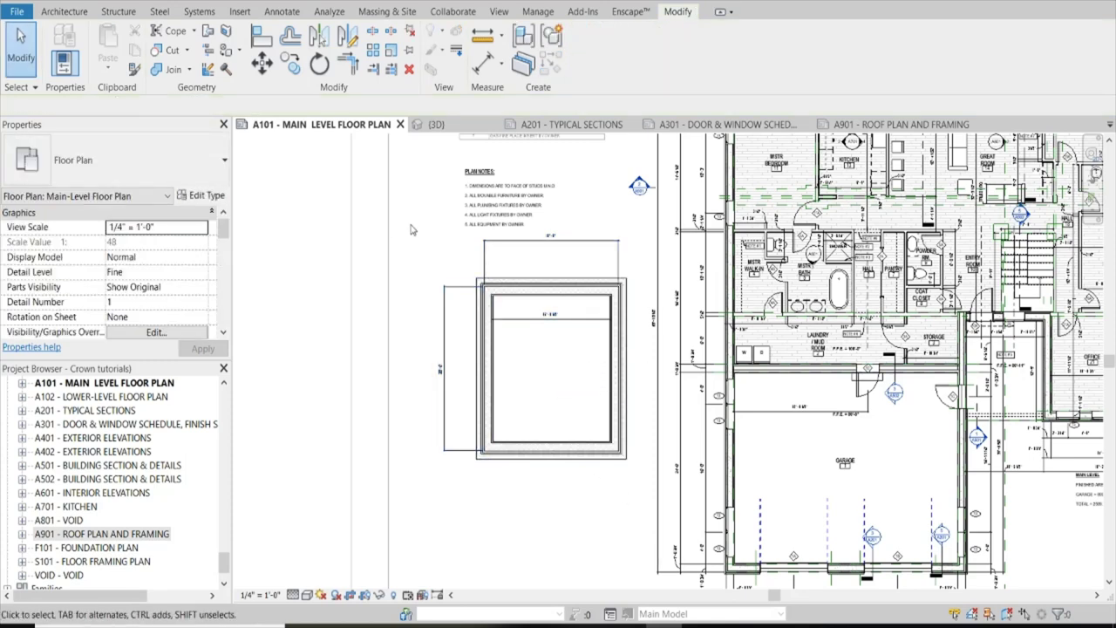
Step: Rotate the four enclosure walls together with their dimensions counterclockwise by an exact angle of 55°
{"action": "left_click_drag", "start_coordinate": [413, 229], "coordinate": [649, 518]}
{"action": "key", "text": "r"}
{"action": "key", "text": "o"}
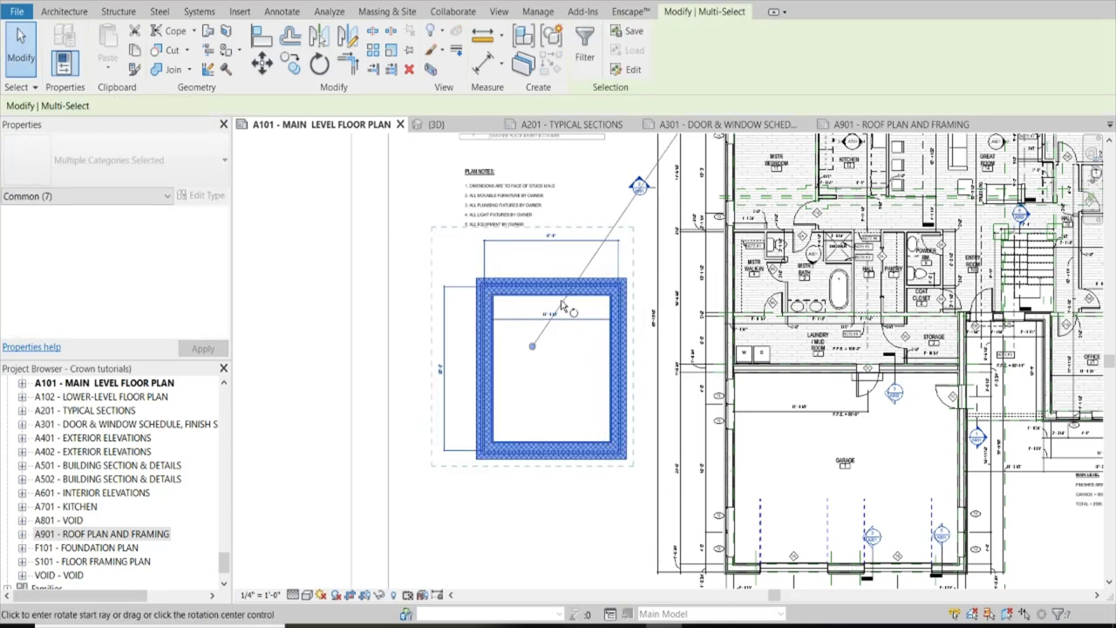
{"action": "left_click", "coordinate": [533, 257]}
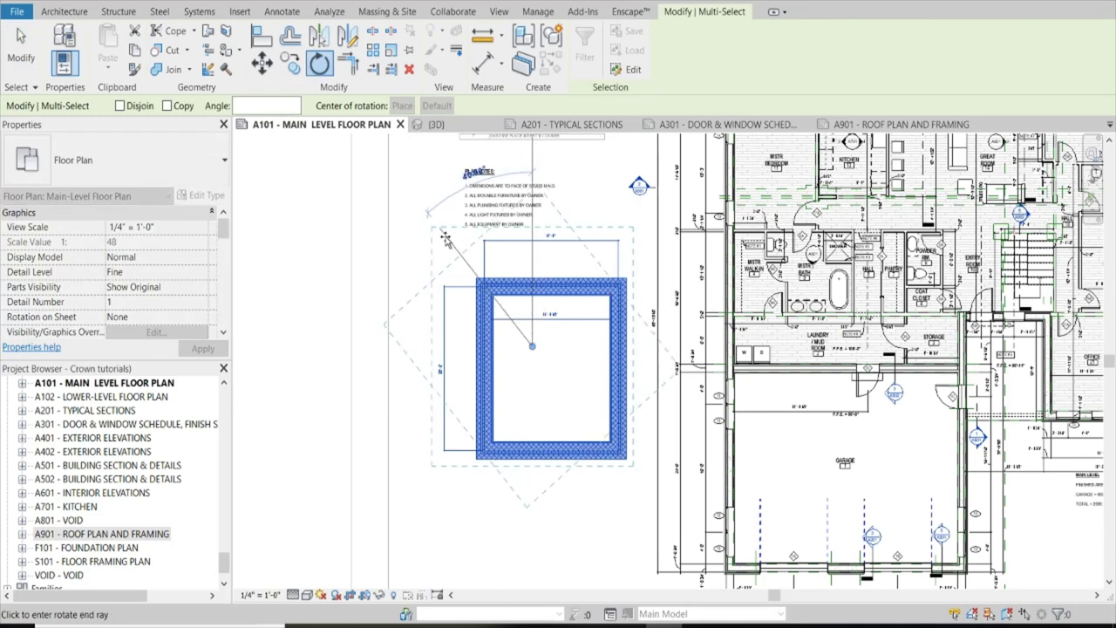
{"action": "type", "text": "55"}
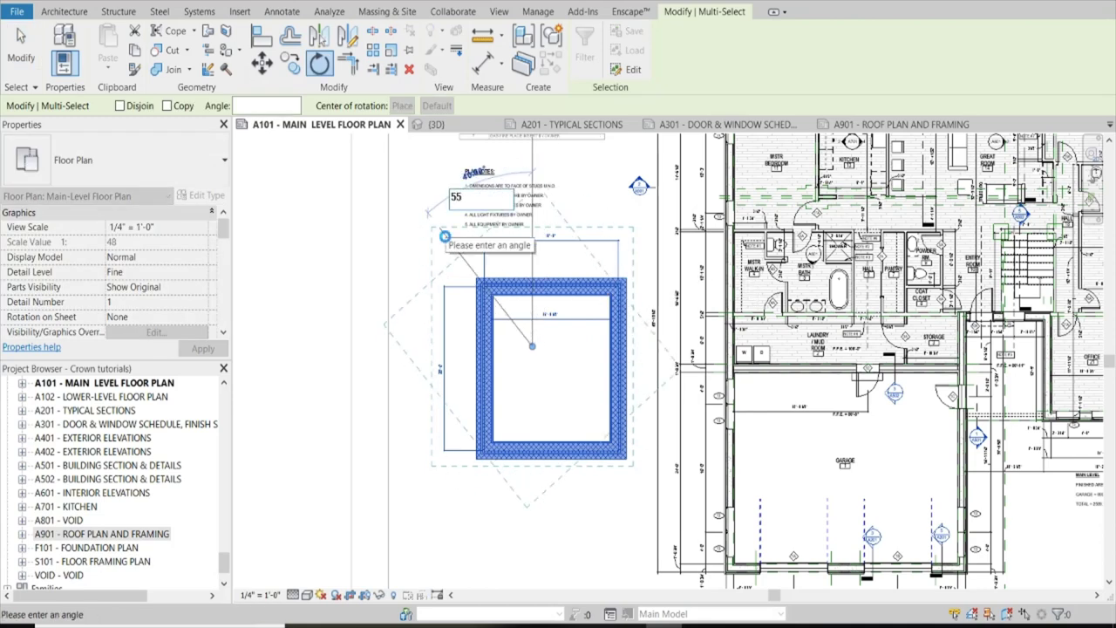
{"action": "key", "text": "Return"}
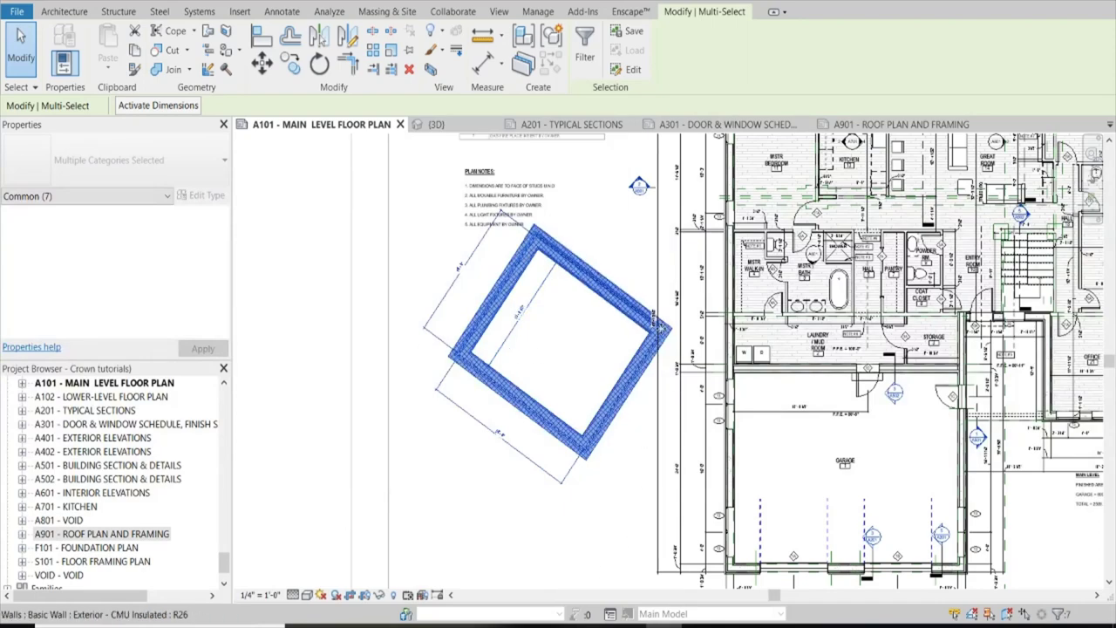
Step: Move the rotated walls and their dimensions horizontally about 3'-6" to the left, away from the house plan
{"action": "scroll", "coordinate": [627, 354], "scroll_direction": "up", "scroll_amount": 5}
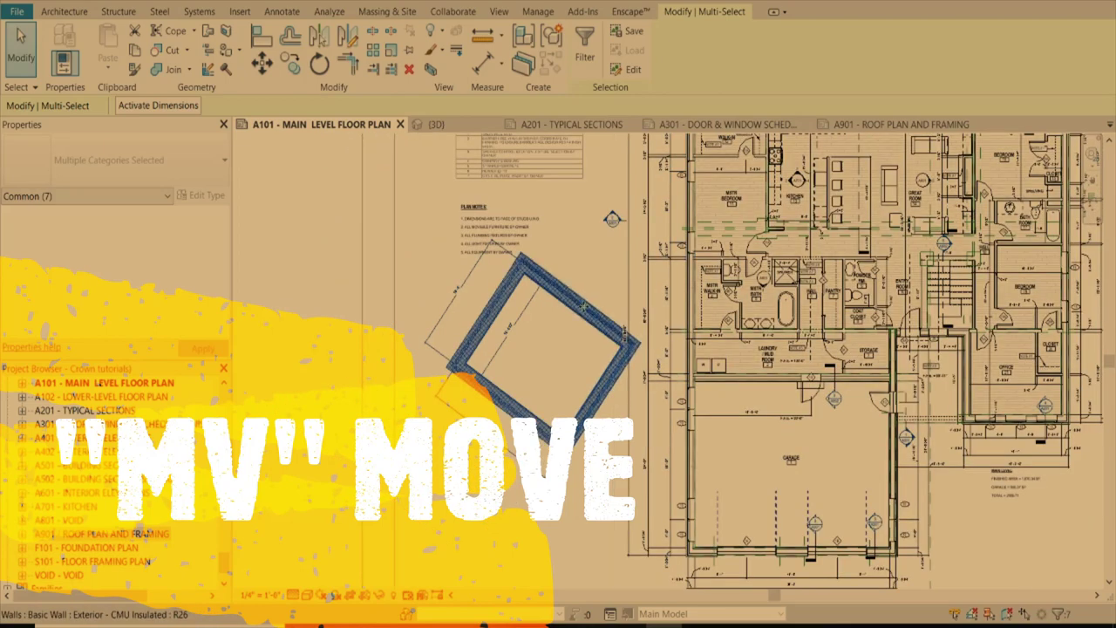
{"action": "scroll", "coordinate": [639, 334], "scroll_direction": "up", "scroll_amount": 2}
{"action": "left_click", "coordinate": [684, 382]}
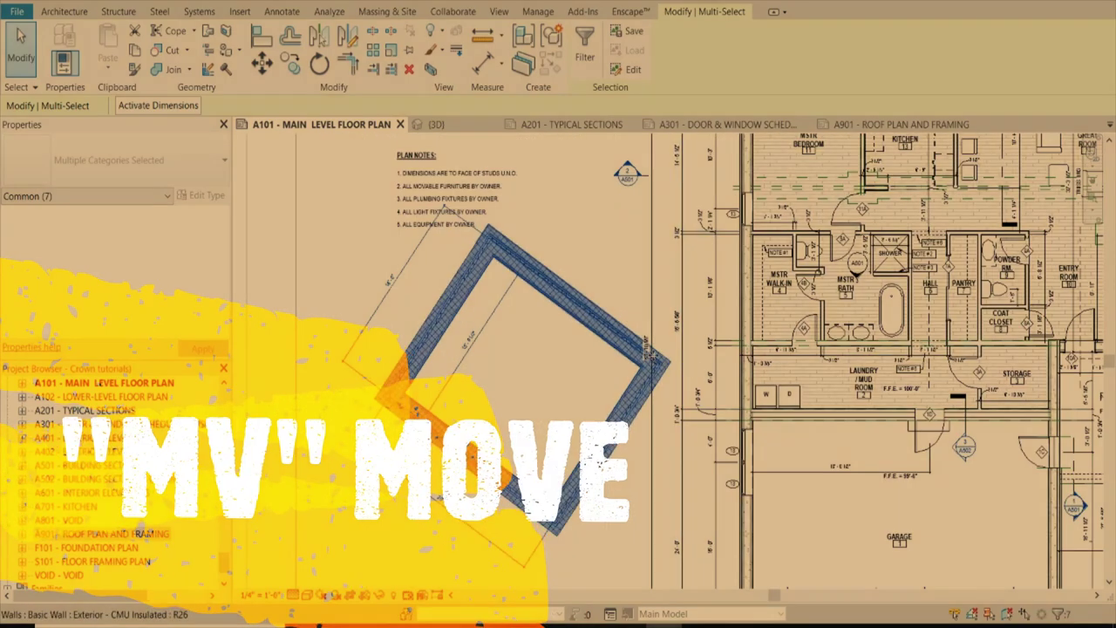
{"action": "key", "text": "m"}
{"action": "key", "text": "v"}
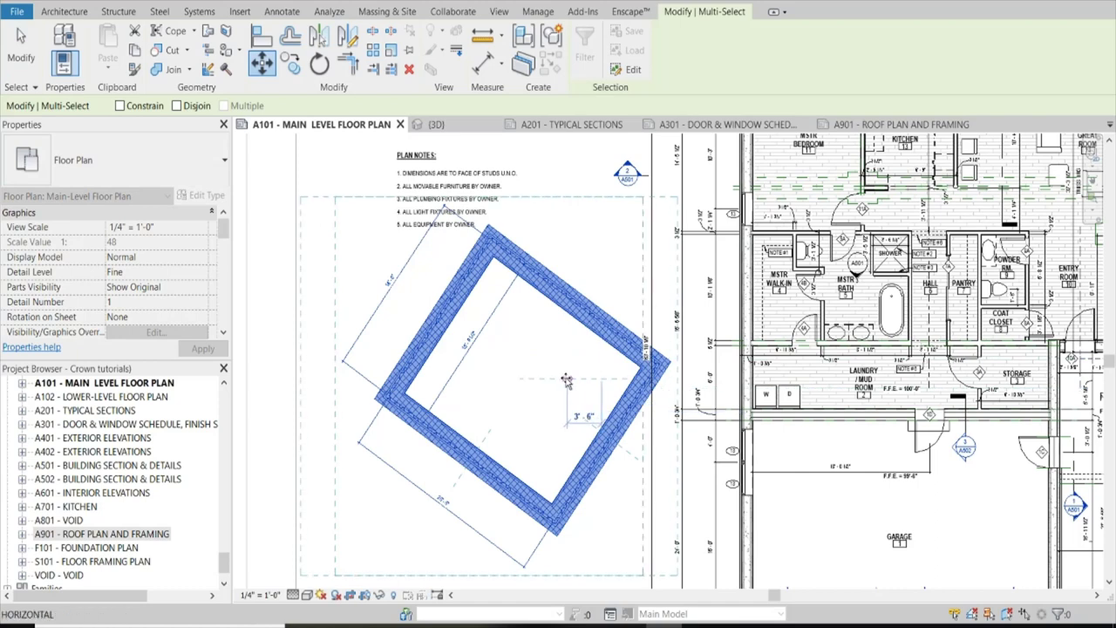
{"action": "left_click", "coordinate": [567, 380]}
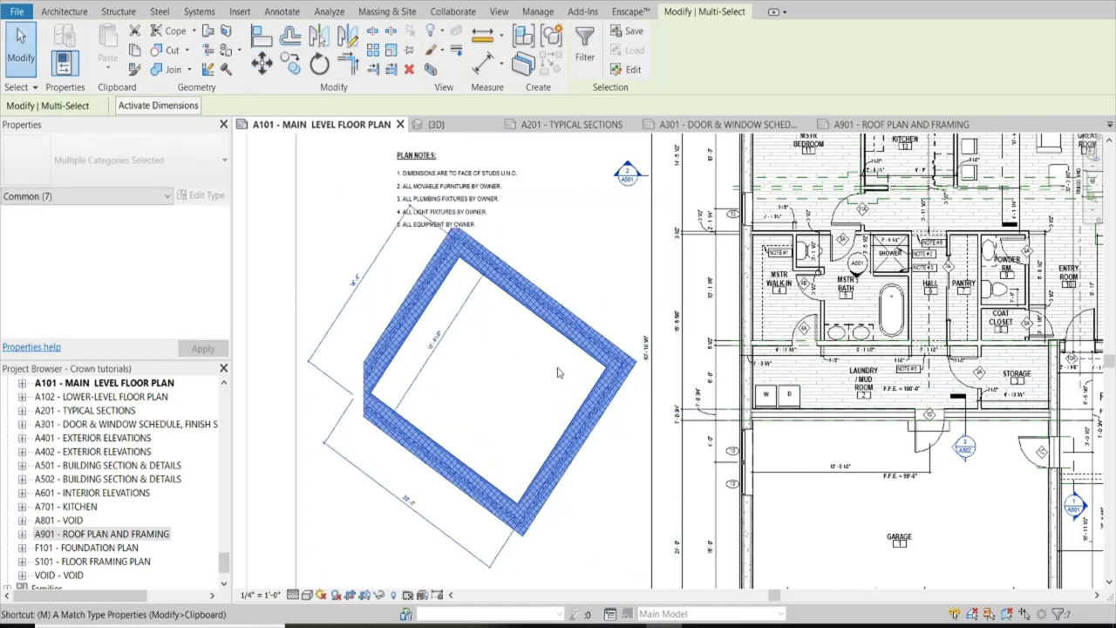
Step: Move the rotated enclosure and its dimensions slightly down and to the right, and clear the selection
{"action": "key", "text": "m"}
{"action": "key", "text": "v"}
{"action": "left_click", "coordinate": [541, 371]}
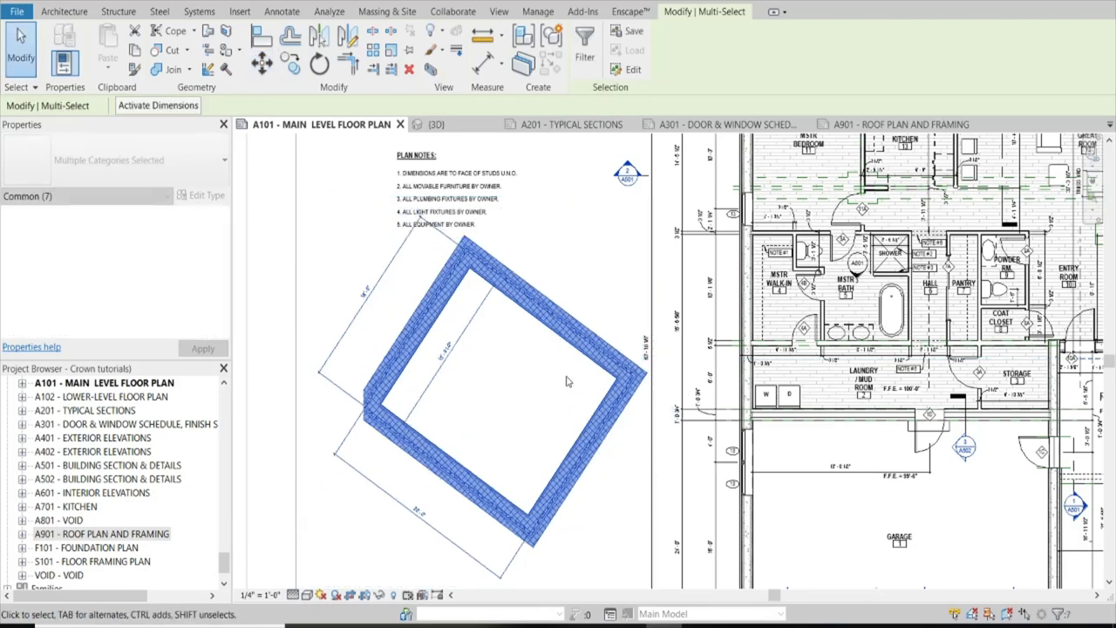
{"action": "scroll", "coordinate": [550, 365], "scroll_direction": "down", "scroll_amount": 3}
{"action": "key", "text": "Escape"}
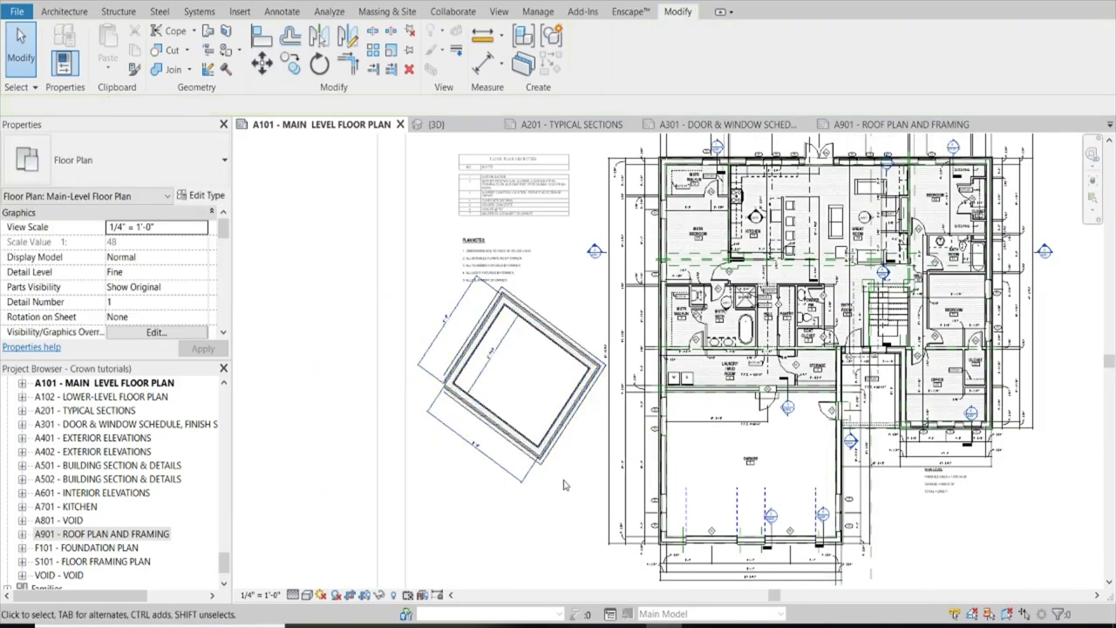
Step: Show the floor plan's crop region, stretch its left edge outward past the enclosure's left corner, and hide the crop region again
{"action": "scroll", "coordinate": [545, 418], "scroll_direction": "down", "scroll_amount": 3}
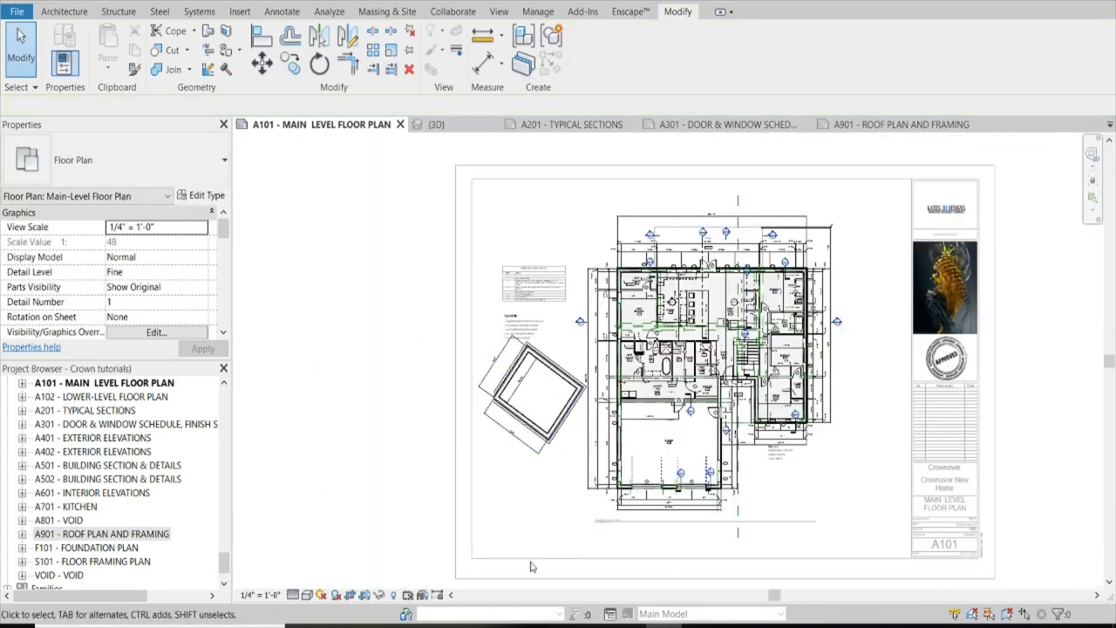
{"action": "left_click", "coordinate": [365, 597]}
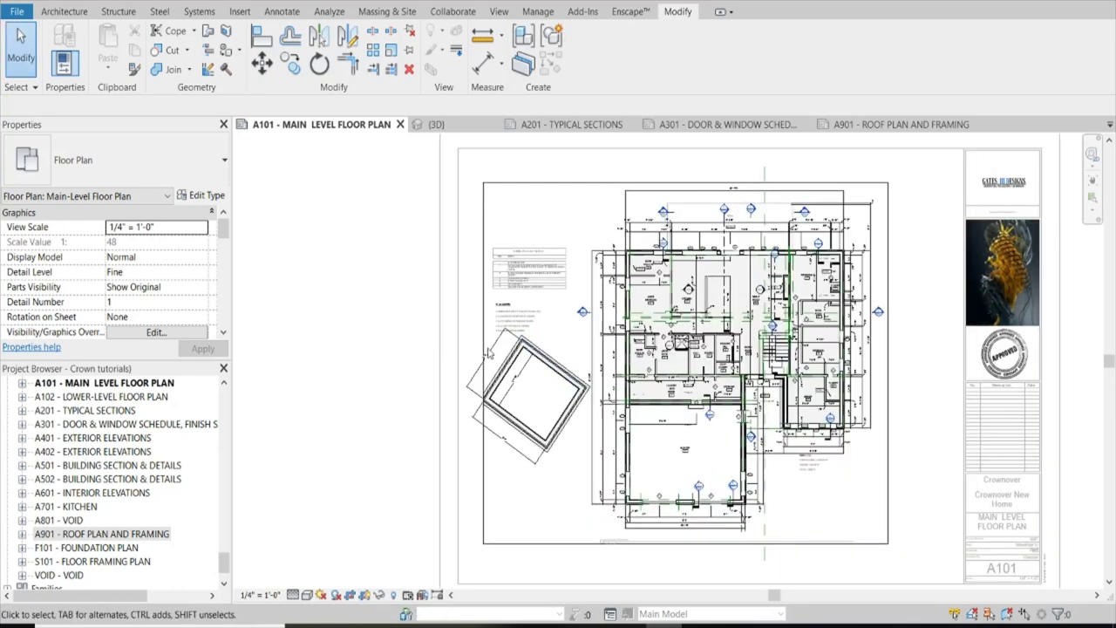
{"action": "scroll", "coordinate": [523, 348], "scroll_direction": "up", "scroll_amount": 2}
{"action": "left_click", "coordinate": [463, 305]}
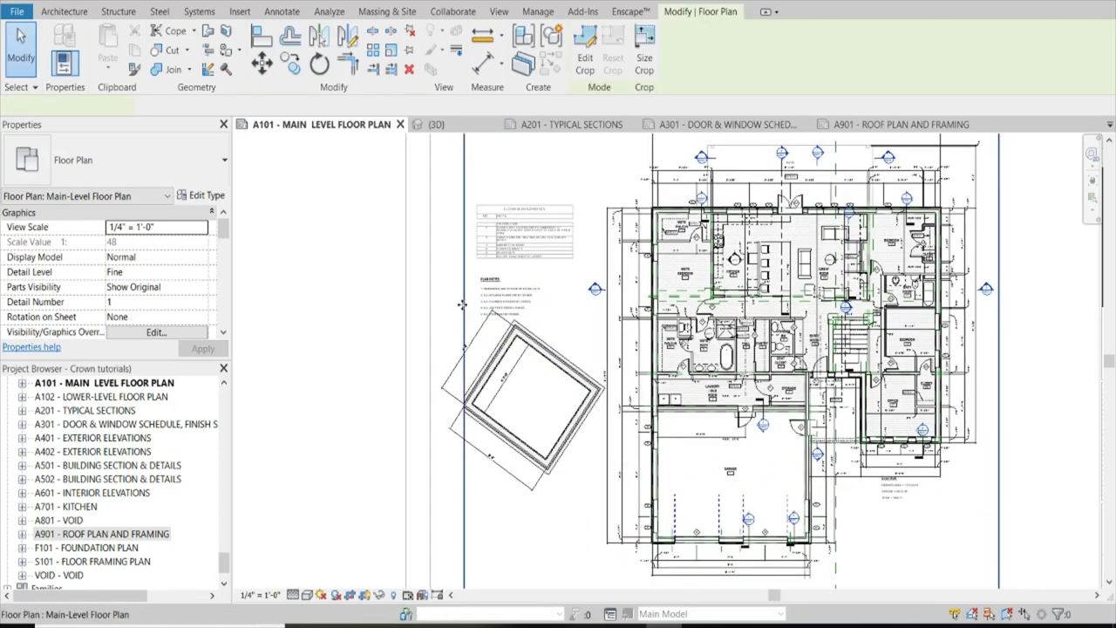
{"action": "left_click", "coordinate": [464, 360]}
{"action": "key", "text": "Escape"}
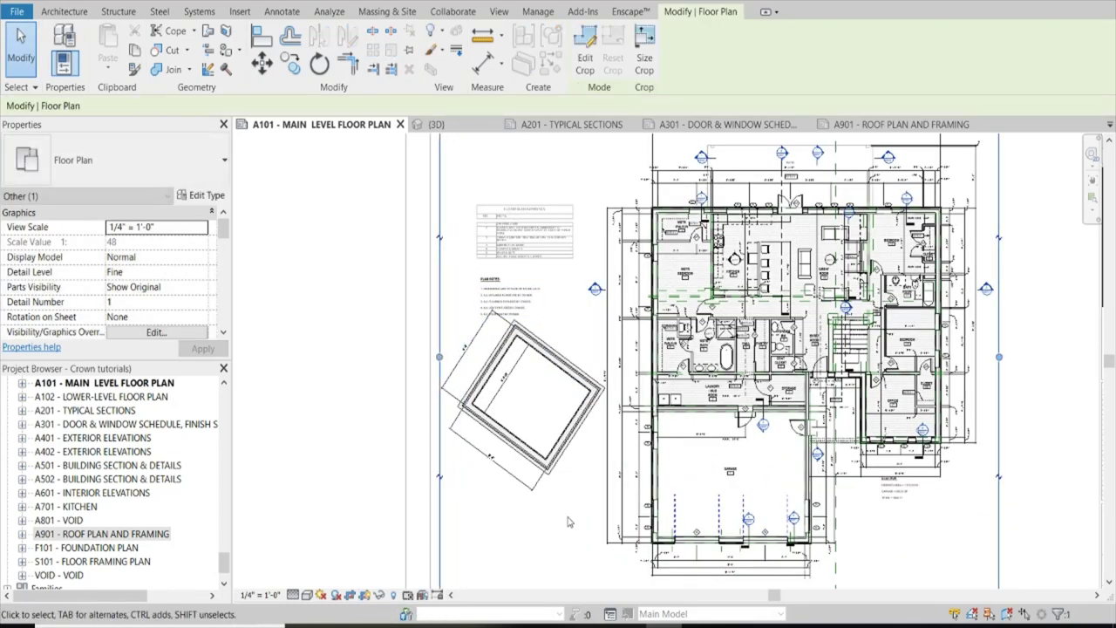
{"action": "left_click", "coordinate": [375, 596]}
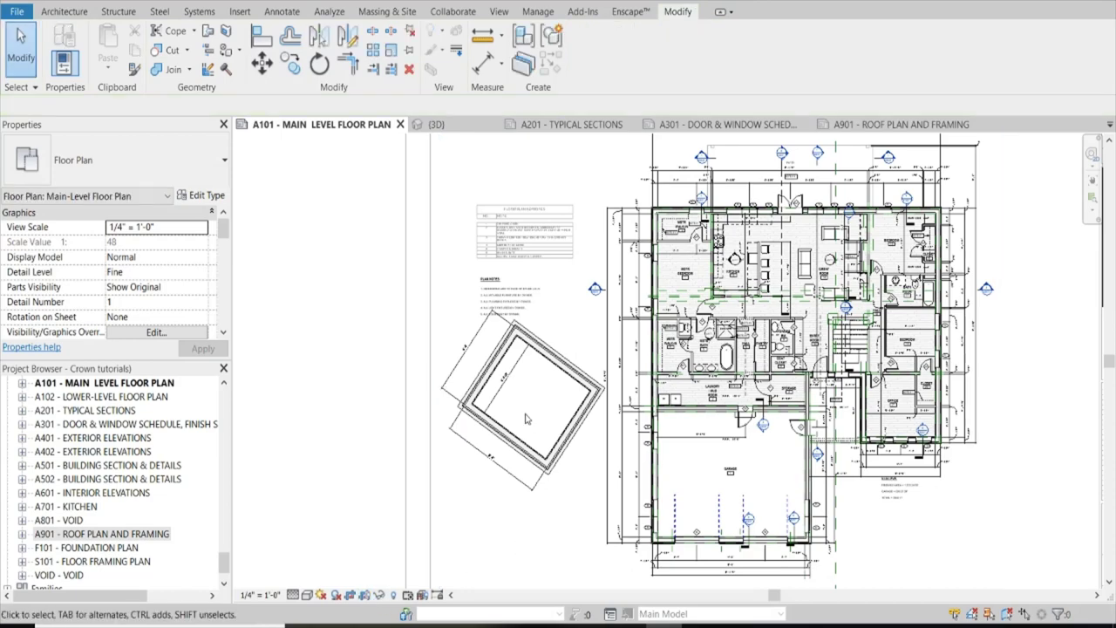
Step: Start placing detail lines in the main level floor plan using the <Overhead> line style
{"action": "scroll", "coordinate": [523, 397], "scroll_direction": "up", "scroll_amount": 2}
{"action": "scroll", "coordinate": [508, 294], "scroll_direction": "up", "scroll_amount": 3}
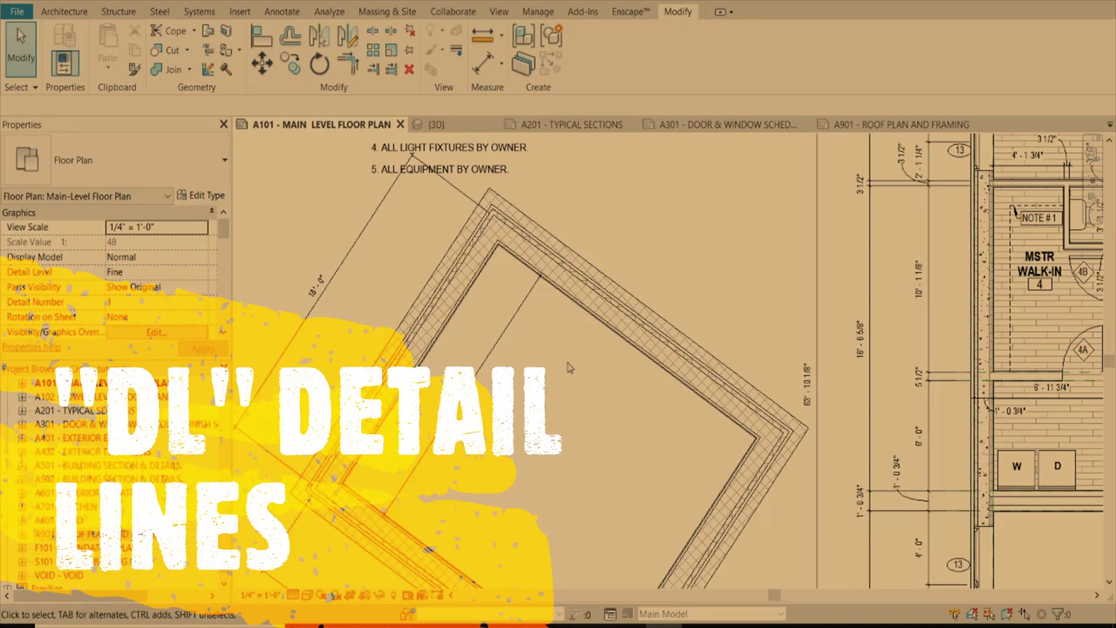
{"action": "key", "text": "d"}
{"action": "key", "text": "l"}
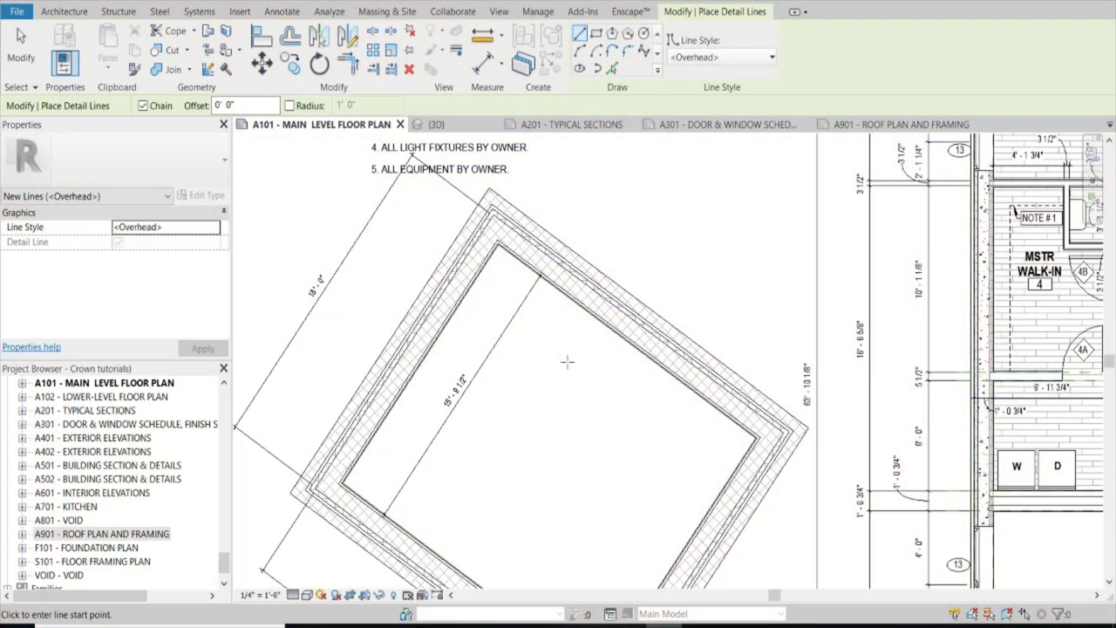
{"action": "left_click", "coordinate": [770, 59]}
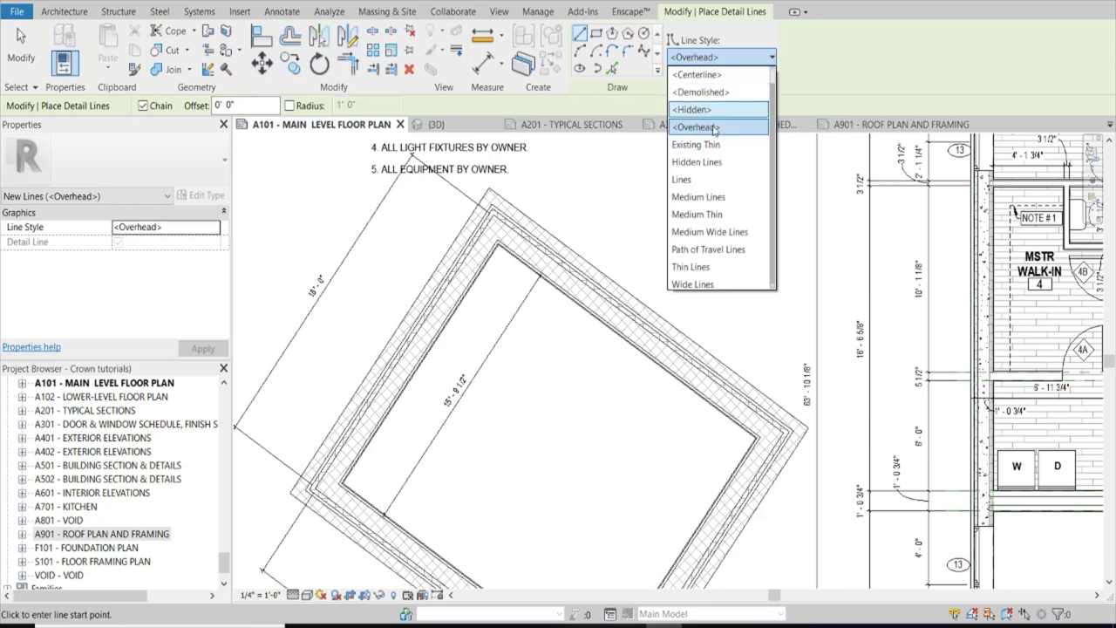
{"action": "scroll", "coordinate": [706, 157], "scroll_direction": "down", "scroll_amount": 1}
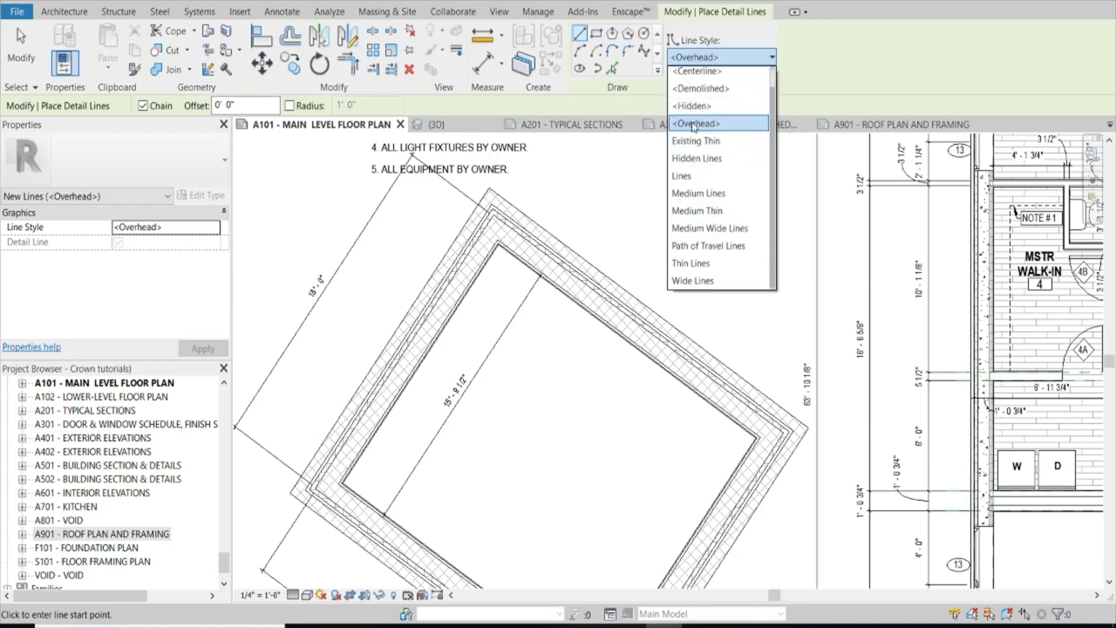
{"action": "left_click", "coordinate": [694, 126]}
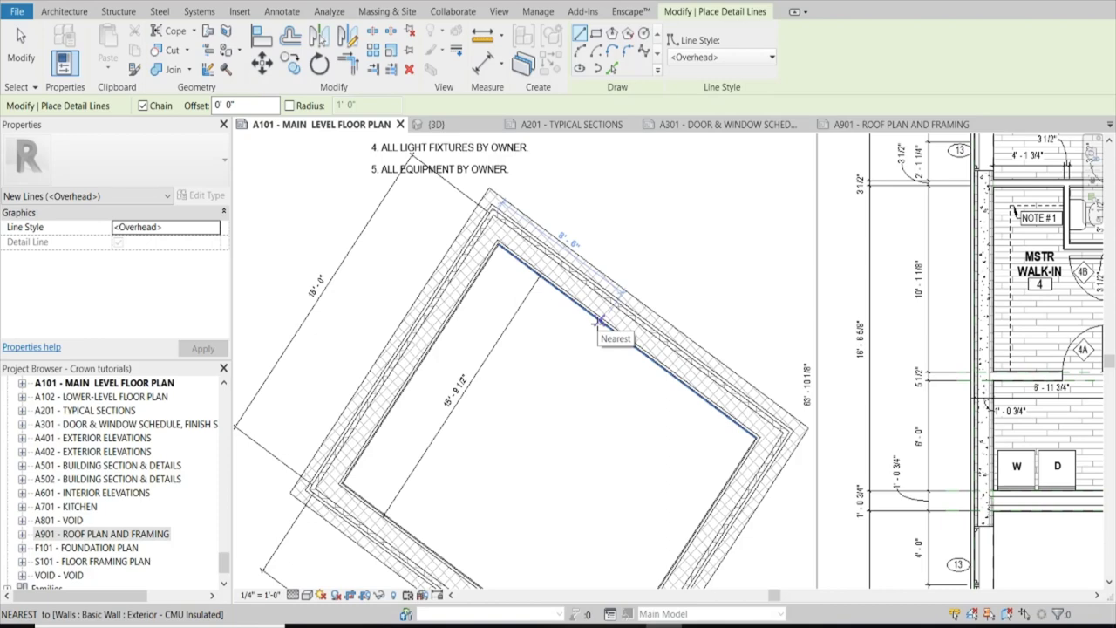
Step: Set the offset for the new detail lines to 24 inches (2' 0")
{"action": "scroll", "coordinate": [494, 263], "scroll_direction": "down", "scroll_amount": 2}
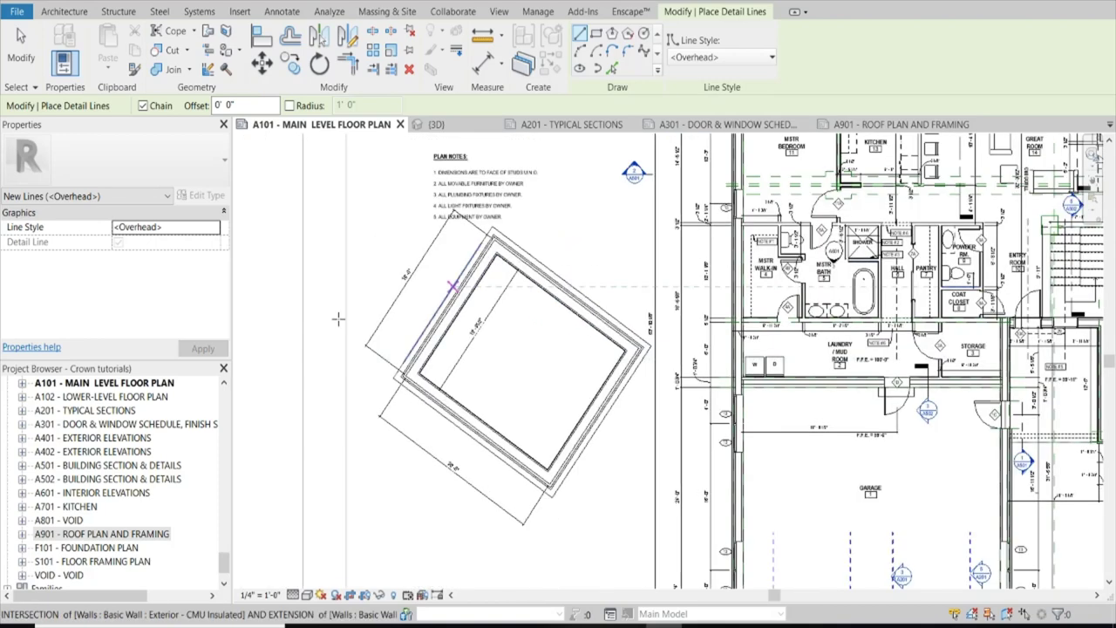
{"action": "scroll", "coordinate": [523, 314], "scroll_direction": "up", "scroll_amount": 2}
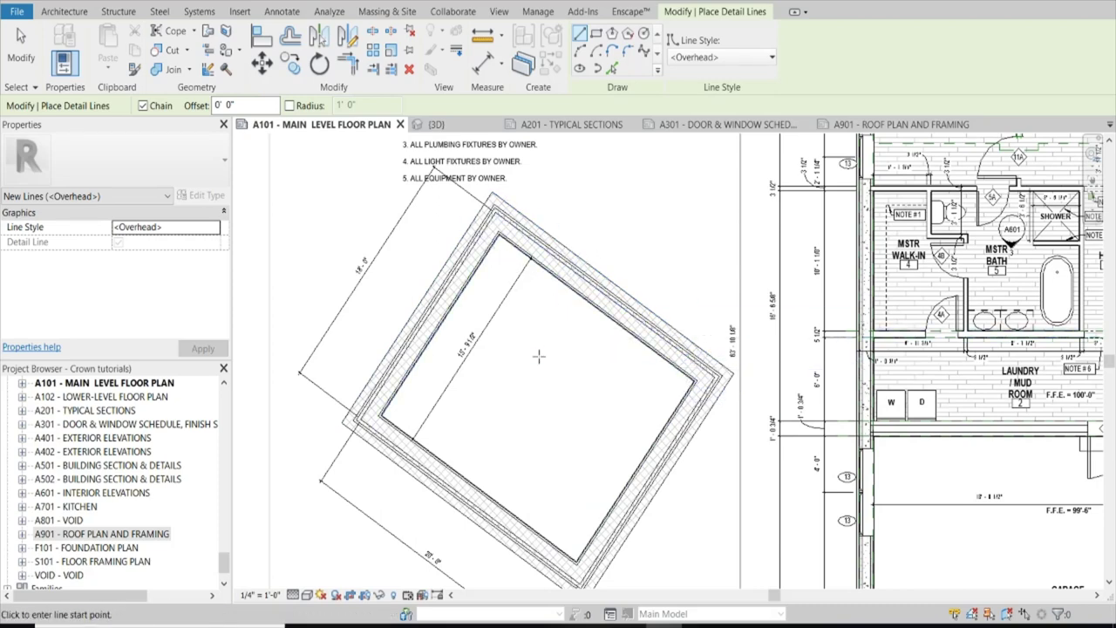
{"action": "scroll", "coordinate": [563, 304], "scroll_direction": "up", "scroll_amount": 5}
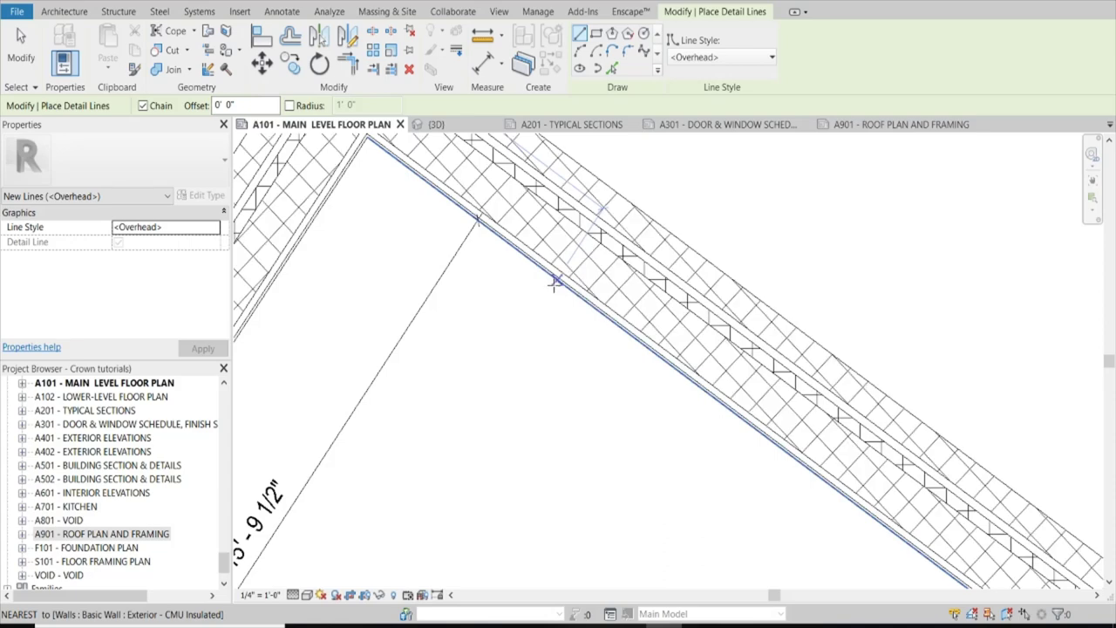
{"action": "scroll", "coordinate": [549, 304], "scroll_direction": "down", "scroll_amount": 4}
{"action": "scroll", "coordinate": [554, 288], "scroll_direction": "up", "scroll_amount": 6}
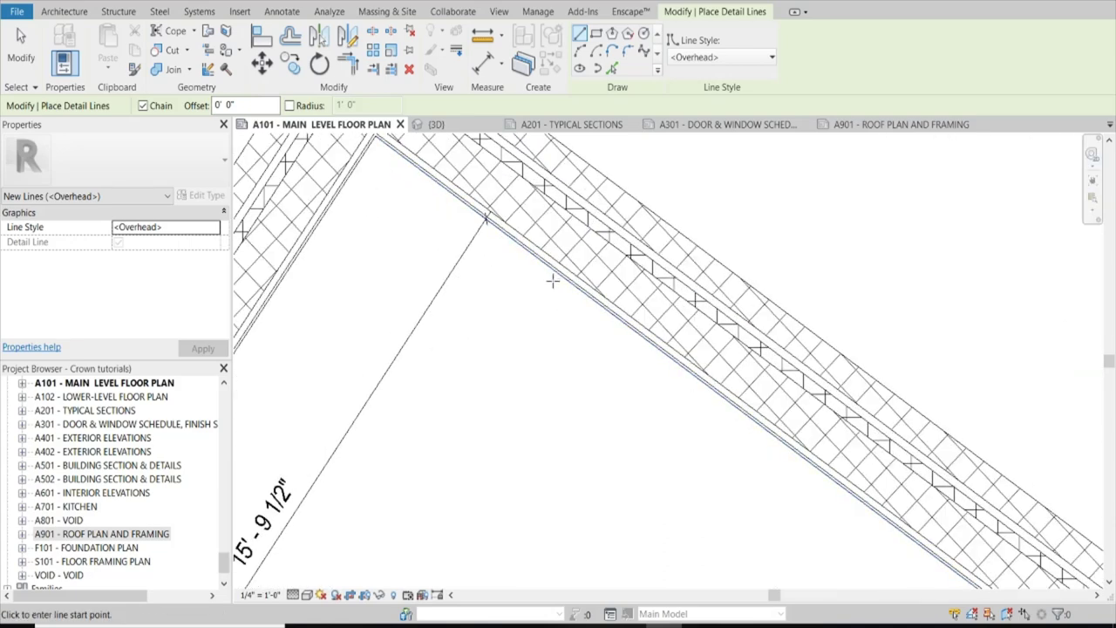
{"action": "scroll", "coordinate": [558, 268], "scroll_direction": "down", "scroll_amount": 4}
{"action": "key", "text": "Escape"}
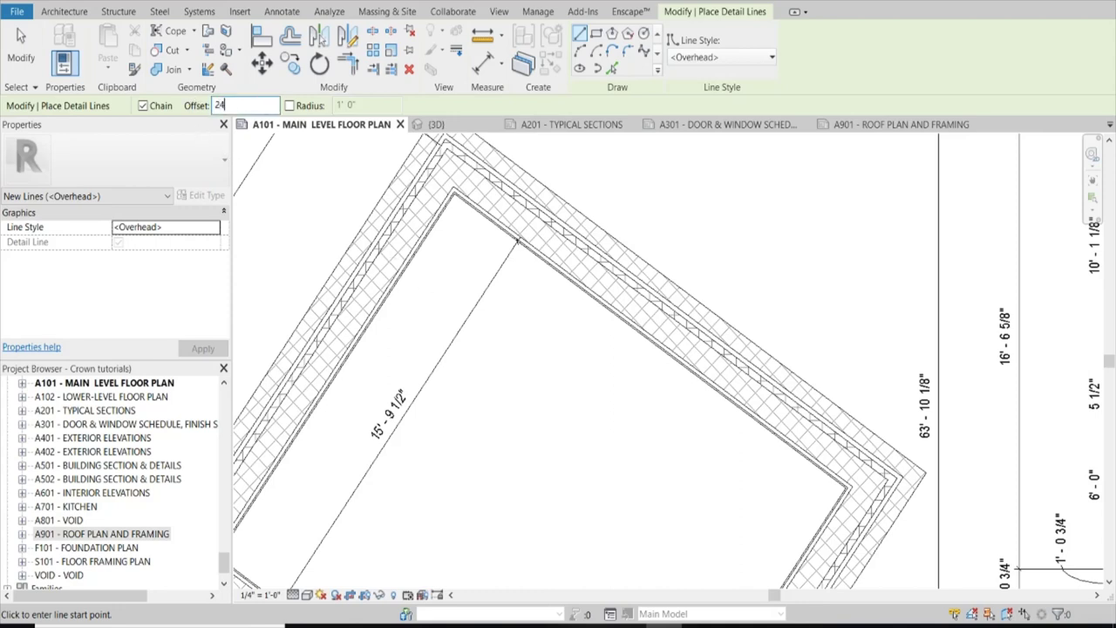
{"action": "key", "text": "Return"}
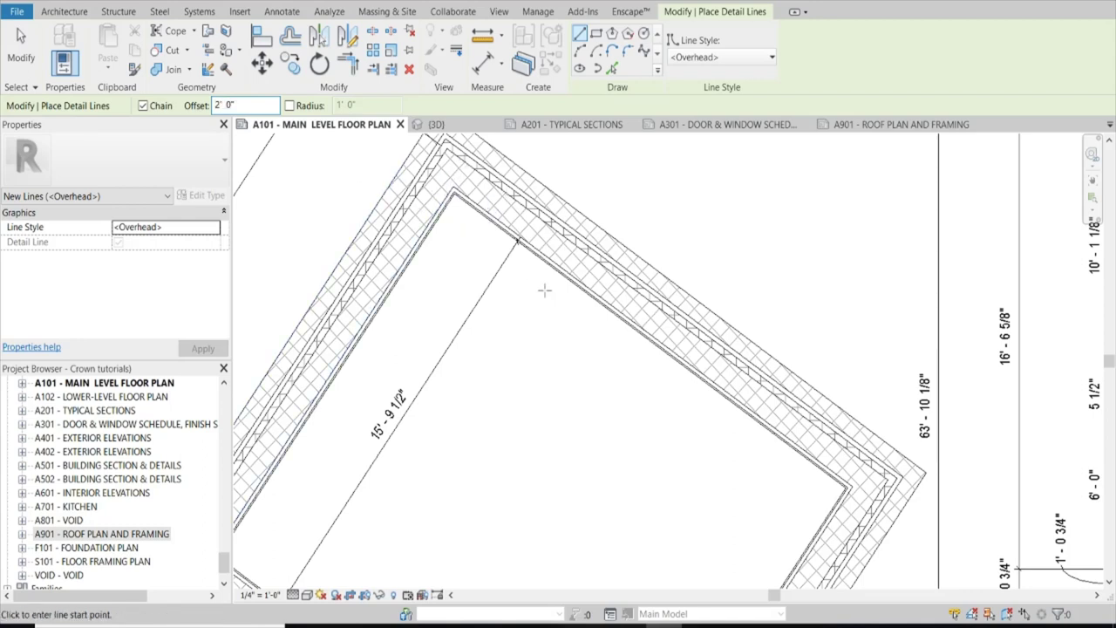
Step: Create overhead lines with Pick Lines, offset 2' 0" inward from the inside faces of the enclosure's upper-right and upper-left walls
{"action": "left_click", "coordinate": [613, 69]}
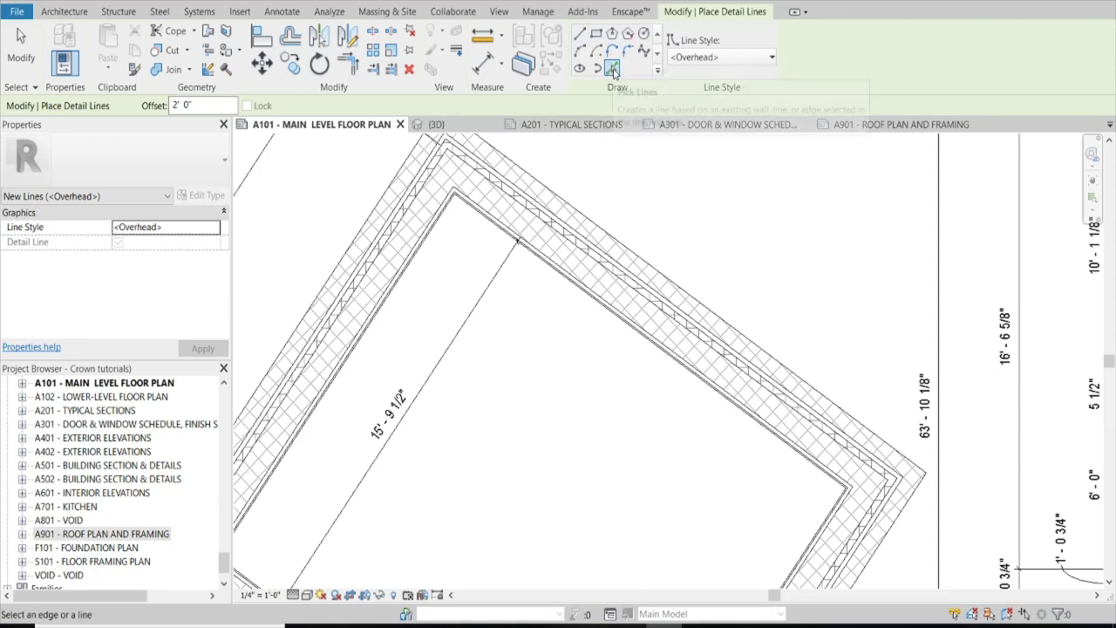
{"action": "scroll", "coordinate": [518, 240], "scroll_direction": "up", "scroll_amount": 5}
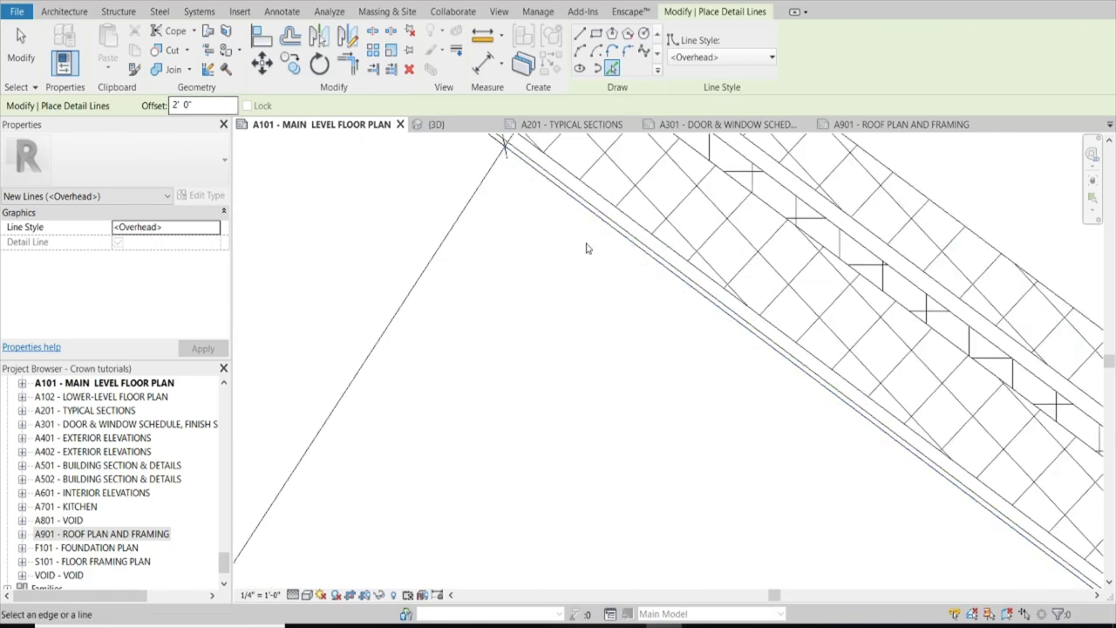
{"action": "left_click", "coordinate": [611, 238]}
{"action": "scroll", "coordinate": [511, 242], "scroll_direction": "left", "scroll_amount": 5, "text": "shift"}
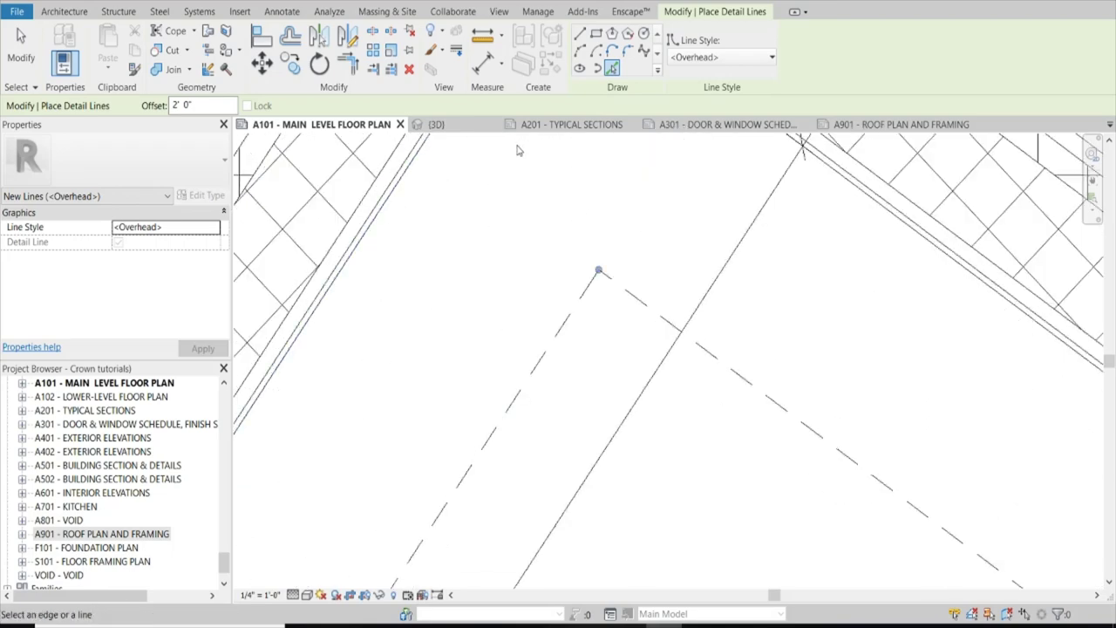
Step: Add the 2' 0" offset overhead lines inside the lower-left and lower-right walls to close the dashed rectangle, and end the line command
{"action": "scroll", "coordinate": [599, 269], "scroll_direction": "down", "scroll_amount": 3}
{"action": "scroll", "coordinate": [357, 477], "scroll_direction": "up", "scroll_amount": 4}
{"action": "middle_click_drag", "start_coordinate": [356, 477], "coordinate": [419, 343]}
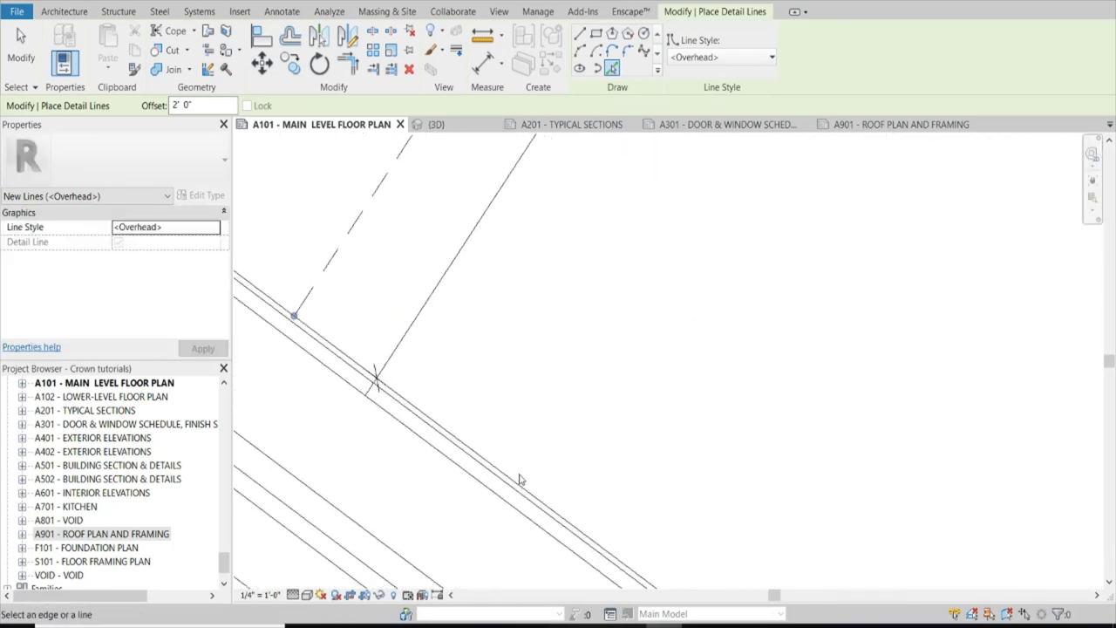
{"action": "scroll", "coordinate": [506, 331], "scroll_direction": "down", "scroll_amount": 4}
{"action": "scroll", "coordinate": [942, 418], "scroll_direction": "up", "scroll_amount": 5}
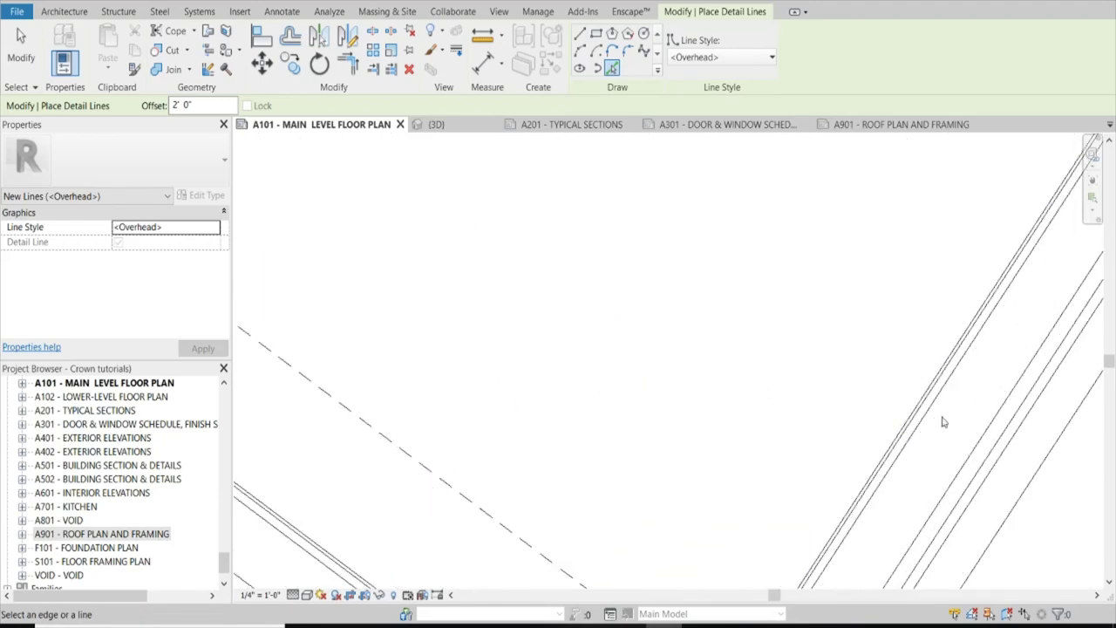
{"action": "scroll", "coordinate": [944, 372], "scroll_direction": "down", "scroll_amount": 4}
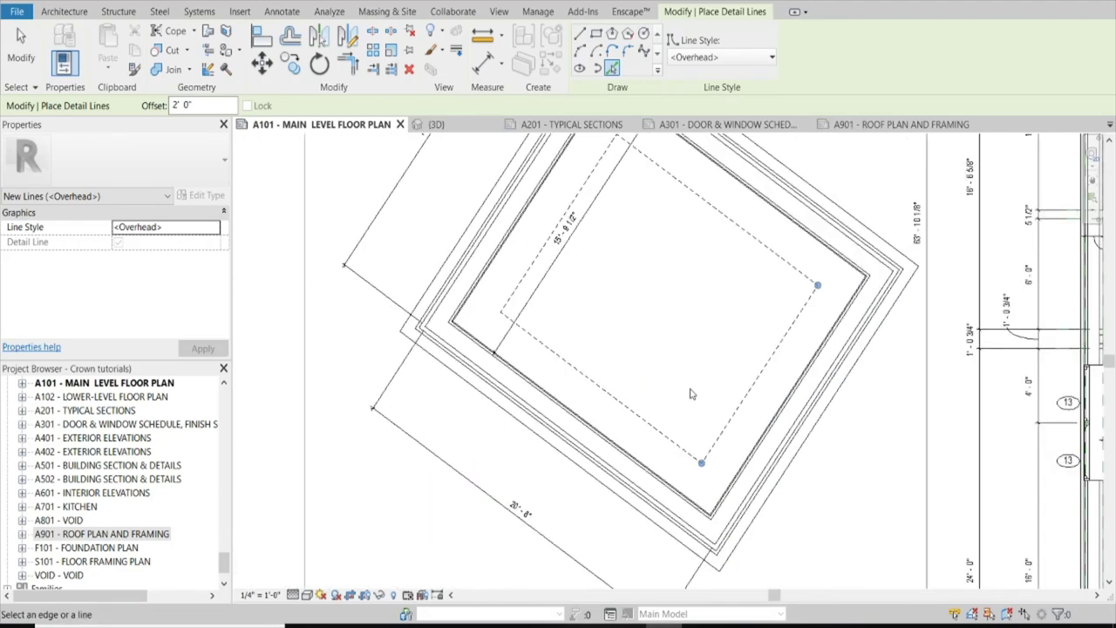
{"action": "scroll", "coordinate": [649, 279], "scroll_direction": "up", "scroll_amount": 2}
{"action": "scroll", "coordinate": [649, 279], "scroll_direction": "up", "scroll_amount": 1}
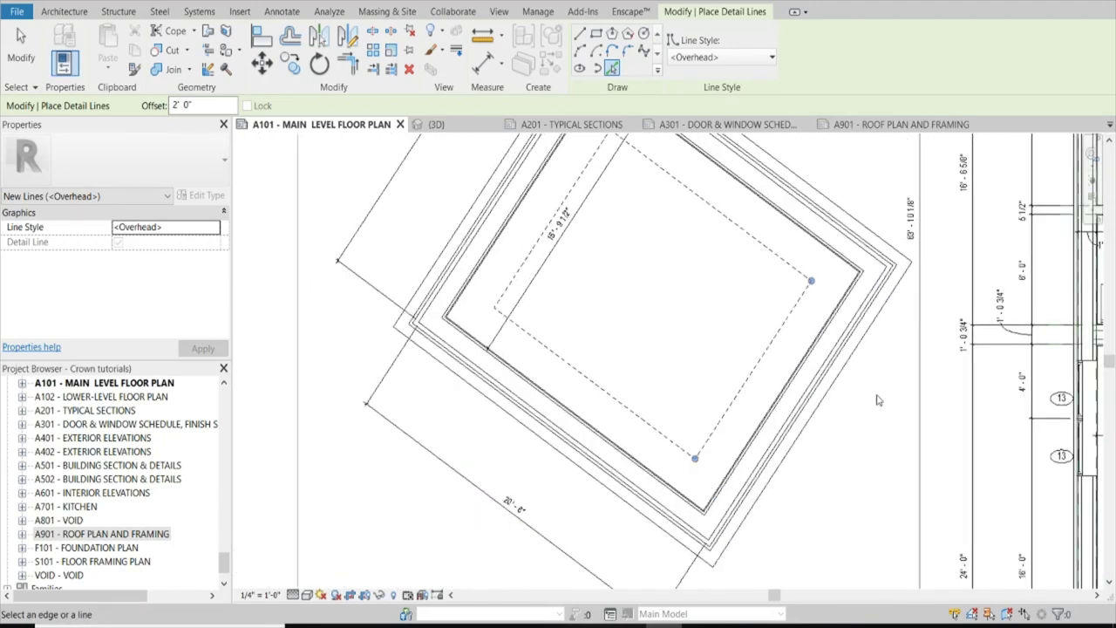
{"action": "scroll", "coordinate": [710, 355], "scroll_direction": "down", "scroll_amount": 2}
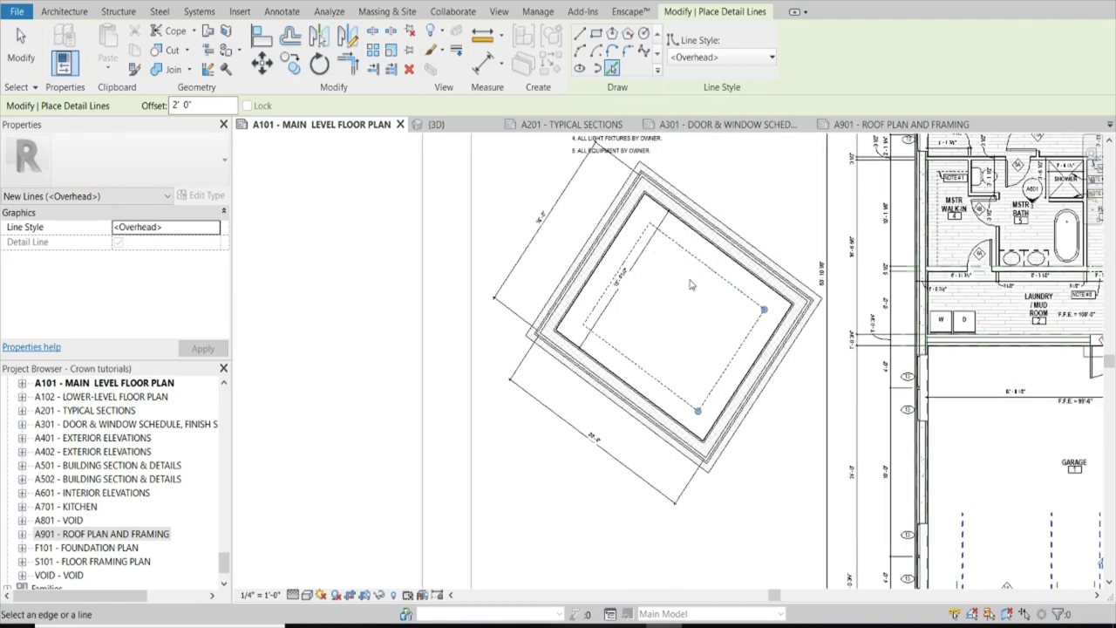
{"action": "scroll", "coordinate": [578, 213], "scroll_direction": "up", "scroll_amount": 3}
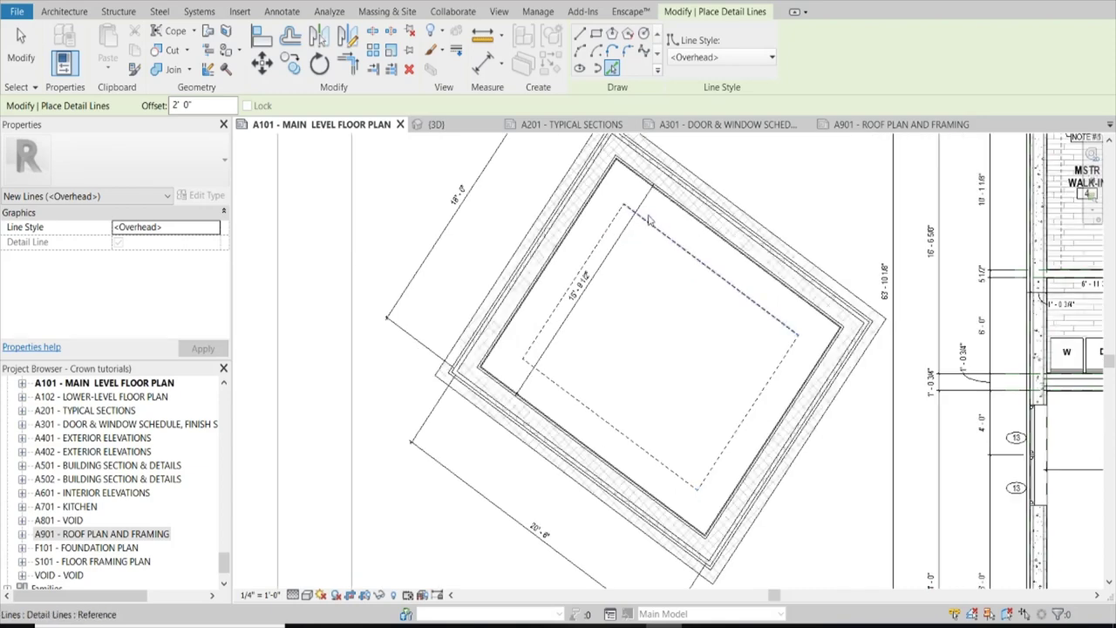
{"action": "key", "text": "Escape"}
{"action": "key", "text": "Escape"}
{"action": "left_click", "coordinate": [643, 206]}
{"action": "key", "text": "Escape"}
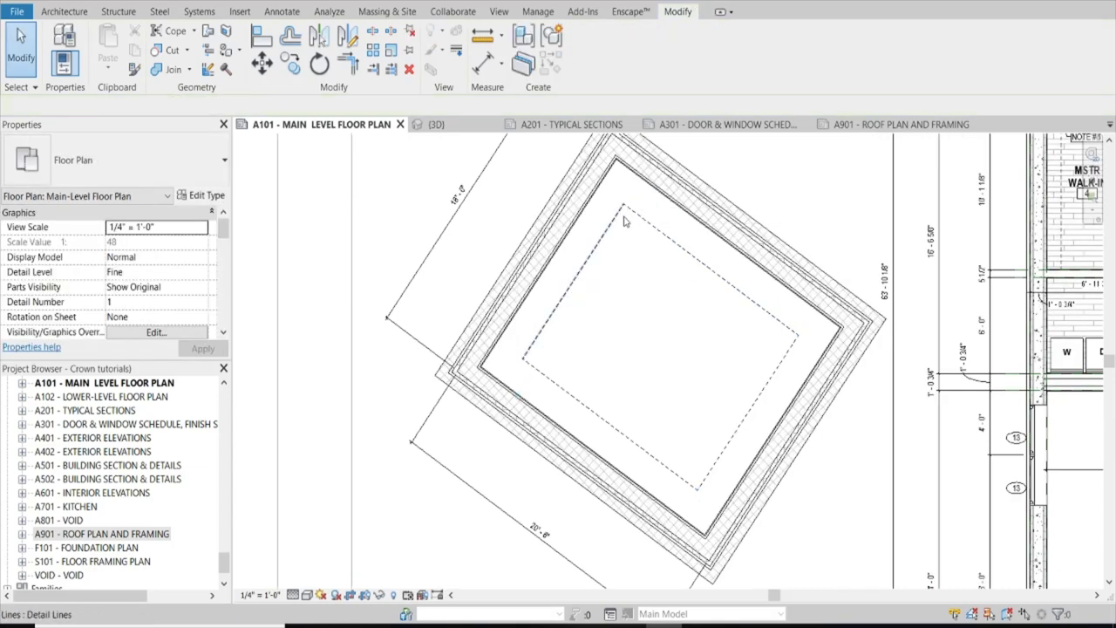
{"action": "scroll", "coordinate": [654, 229], "scroll_direction": "up", "scroll_amount": 2}
{"action": "scroll", "coordinate": [654, 229], "scroll_direction": "down", "scroll_amount": 4}
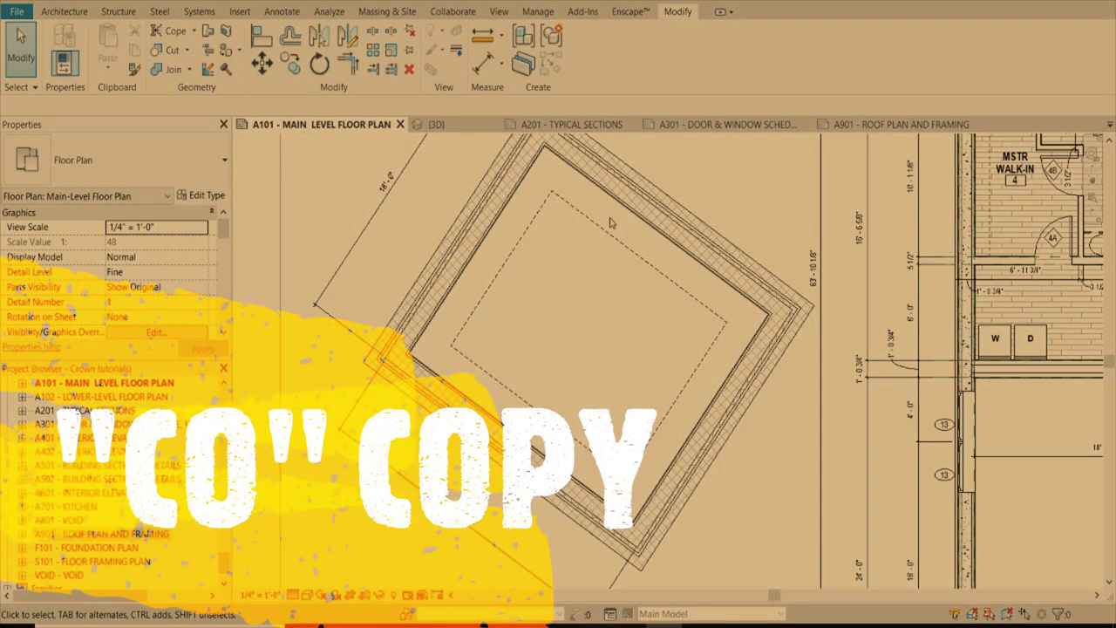
{"action": "scroll", "coordinate": [607, 224], "scroll_direction": "up", "scroll_amount": 3}
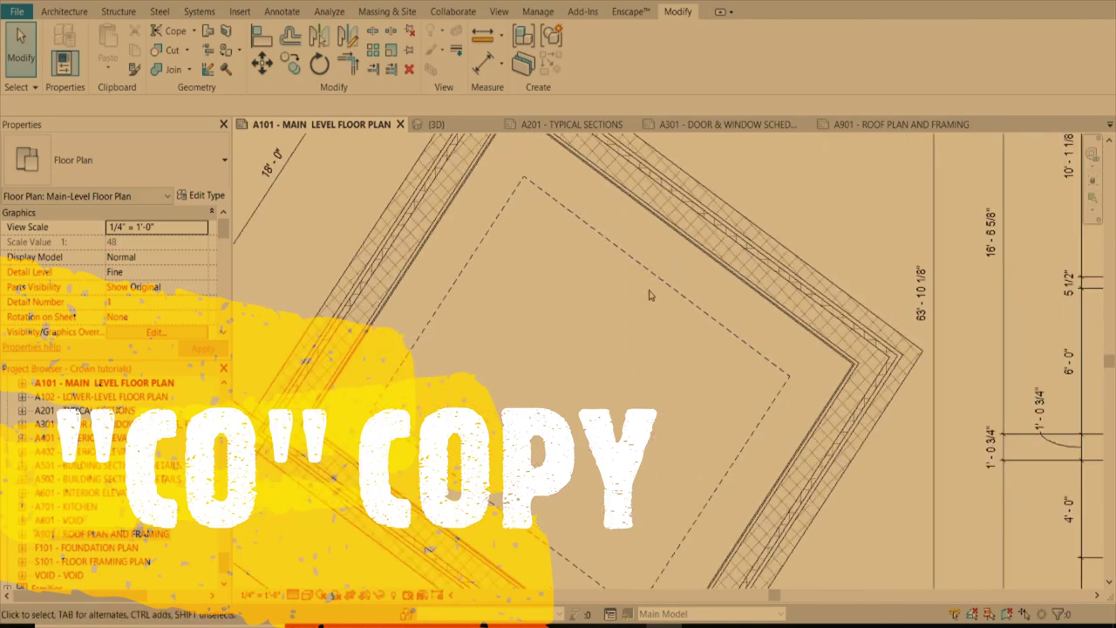
{"action": "scroll", "coordinate": [569, 219], "scroll_direction": "up", "scroll_amount": 2}
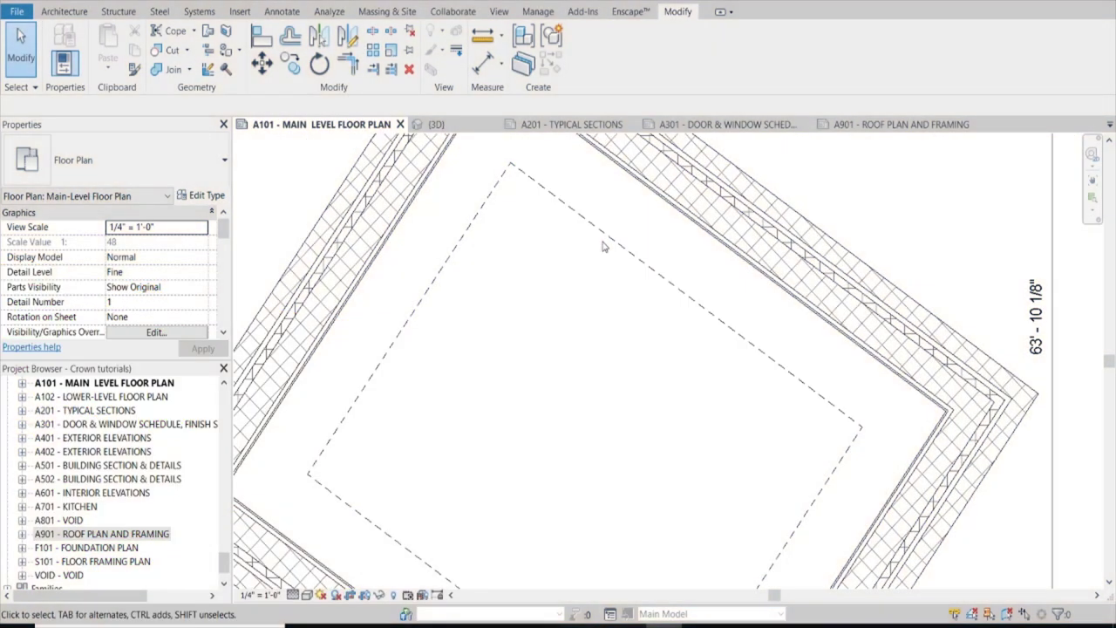
{"action": "key", "text": "c"}
{"action": "key", "text": "o"}
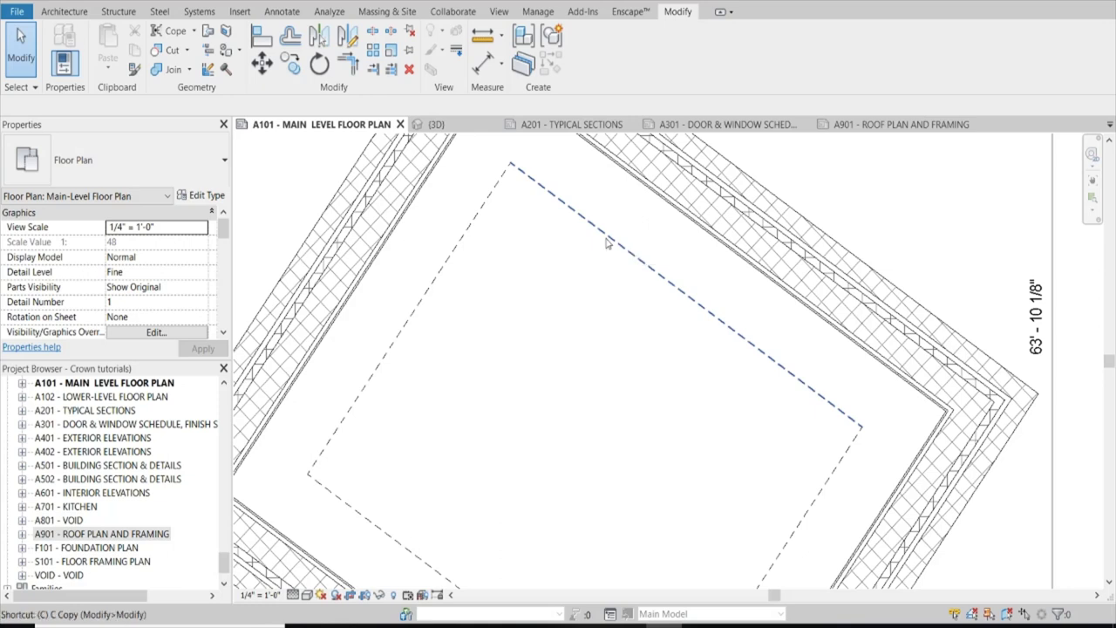
{"action": "key", "text": "Escape"}
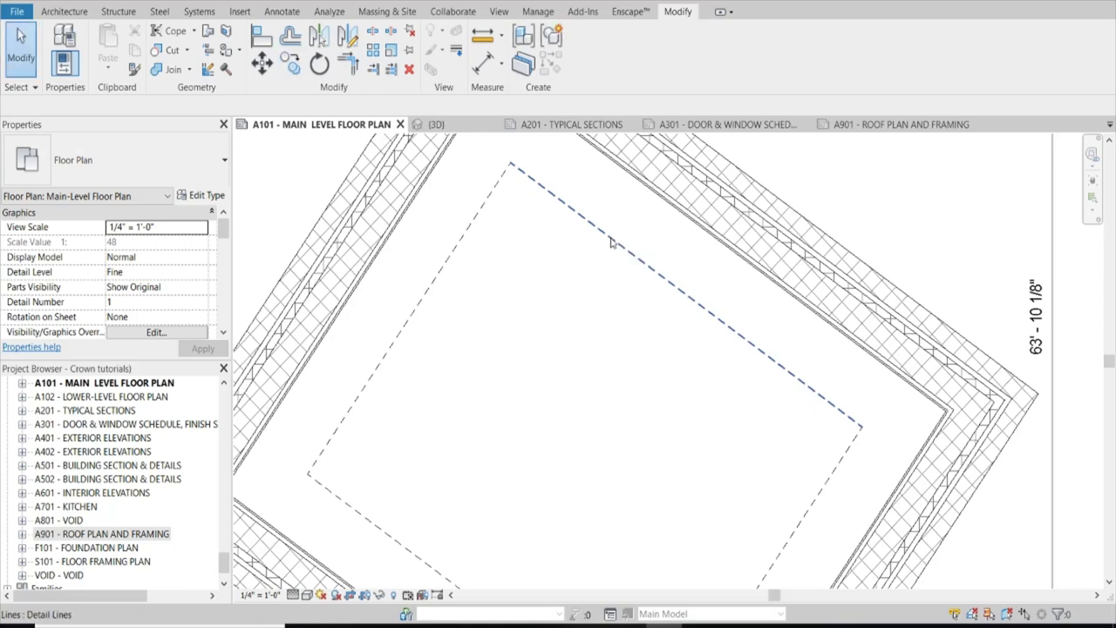
Step: Copy the dashed rectangle's upper-right line 36 inches perpendicularly into the rectangle and clear the selection
{"action": "left_click", "coordinate": [610, 237]}
{"action": "key", "text": "c"}
{"action": "key", "text": "o"}
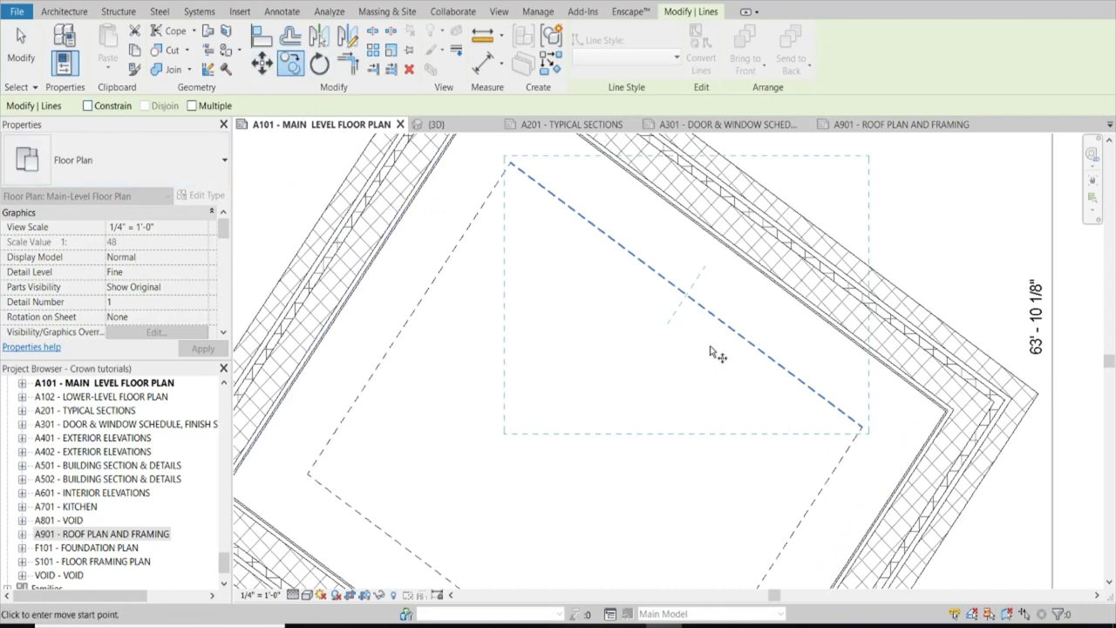
{"action": "left_click", "coordinate": [686, 296]}
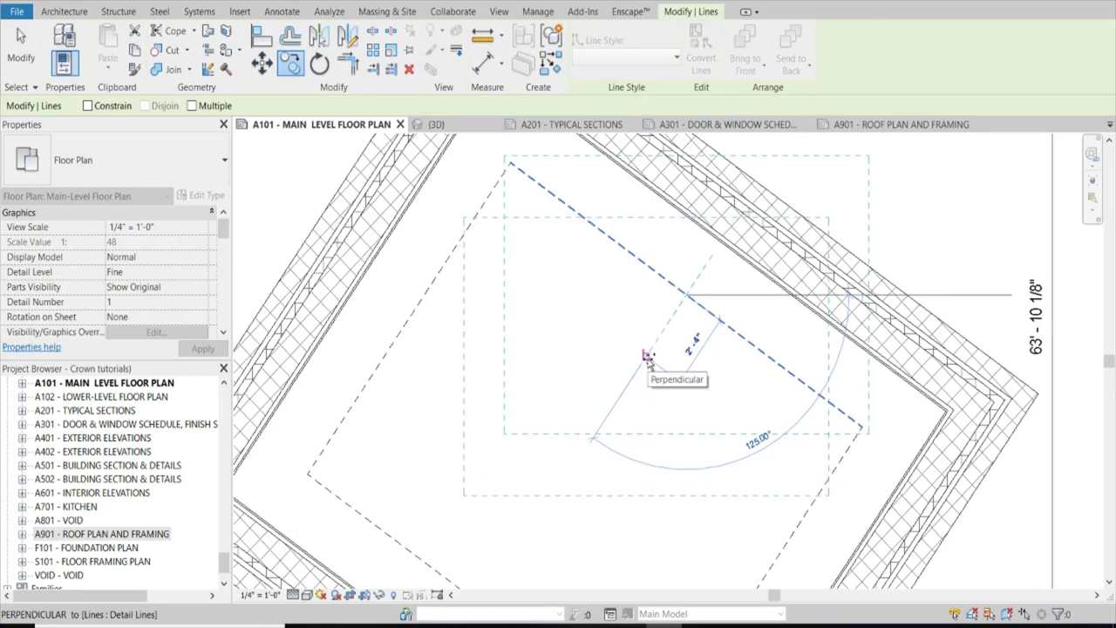
{"action": "type", "text": "36"}
{"action": "key", "text": "Return"}
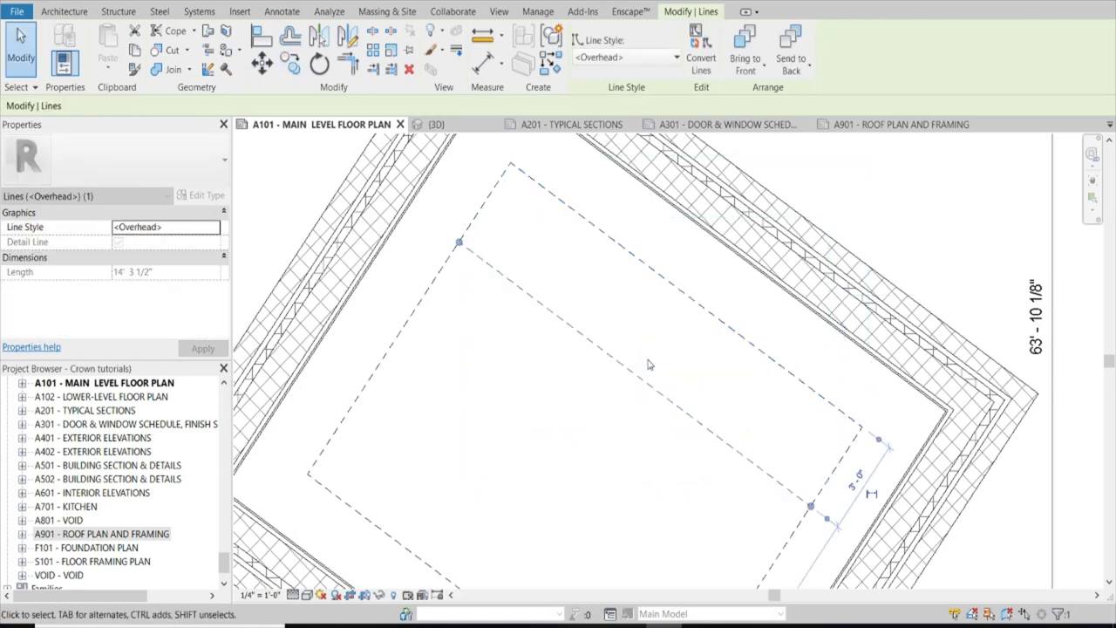
{"action": "key", "text": "Escape"}
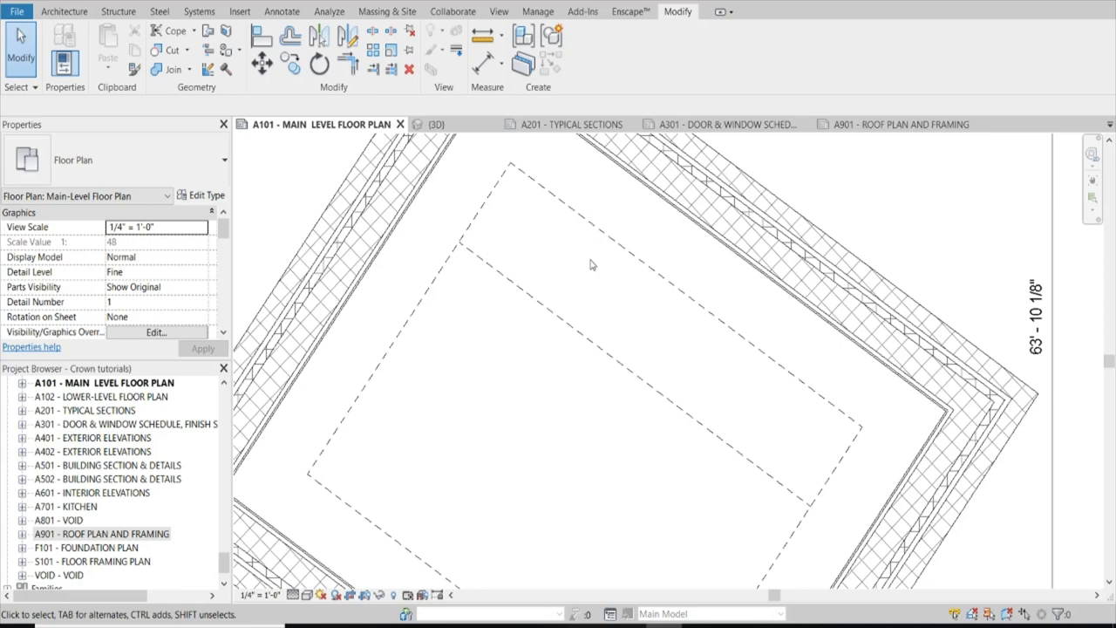
Step: Copy the dashed rectangle's upper-left line 3' inward, parallel to the upper-right line
{"action": "left_click", "coordinate": [441, 271]}
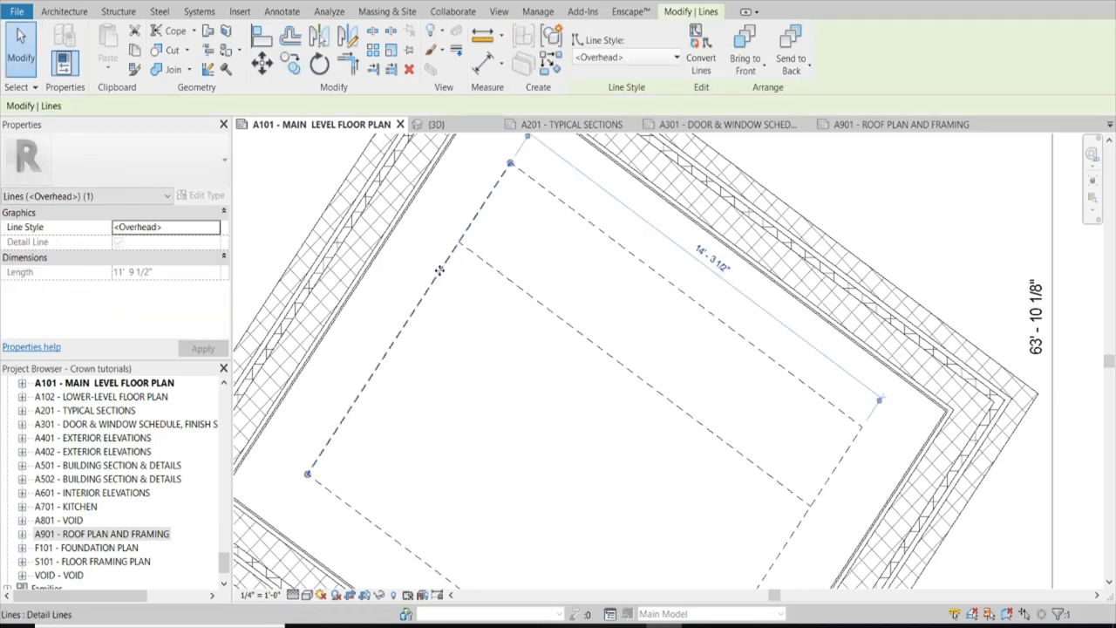
{"action": "key", "text": "c"}
{"action": "key", "text": "o"}
{"action": "left_click", "coordinate": [451, 286]}
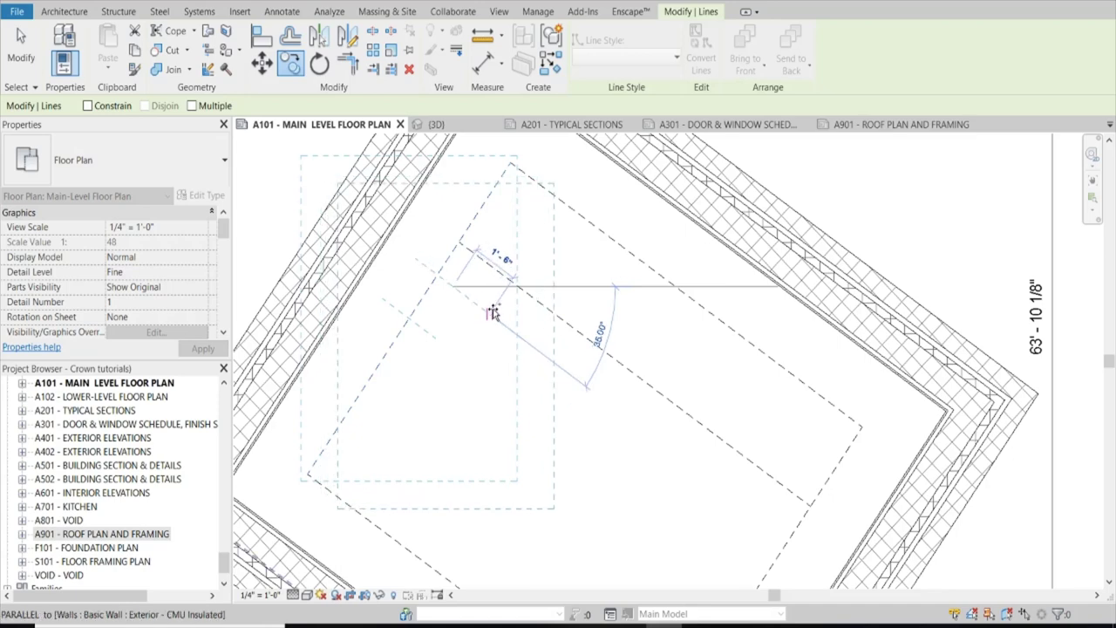
{"action": "type", "text": "3'"}
{"action": "key", "text": "Return"}
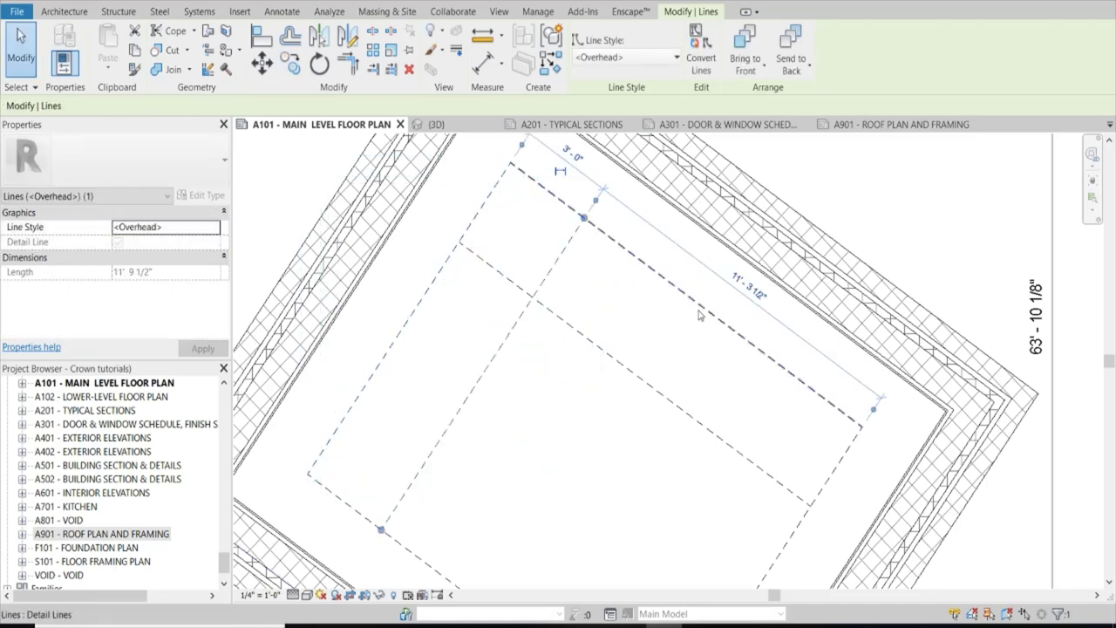
Step: Copy the outer dashed rectangle's lower-left line 3' inward, perpendicular to the line
{"action": "scroll", "coordinate": [699, 316], "scroll_direction": "down", "scroll_amount": 5}
{"action": "left_click", "coordinate": [616, 448]}
{"action": "key", "text": "c"}
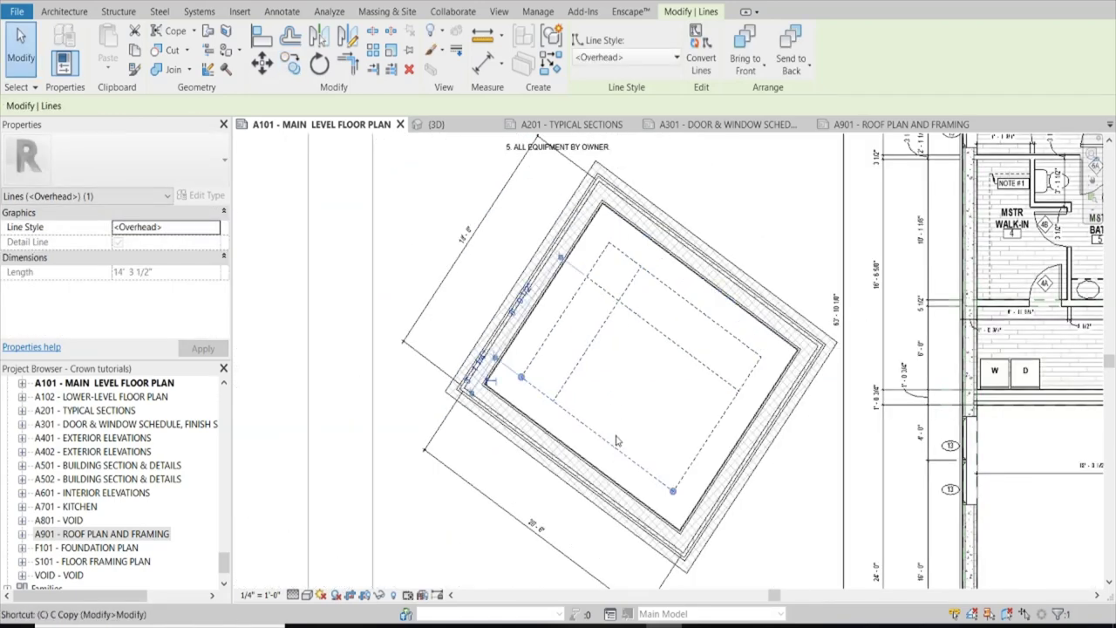
{"action": "key", "text": "c"}
{"action": "left_click", "coordinate": [617, 442]}
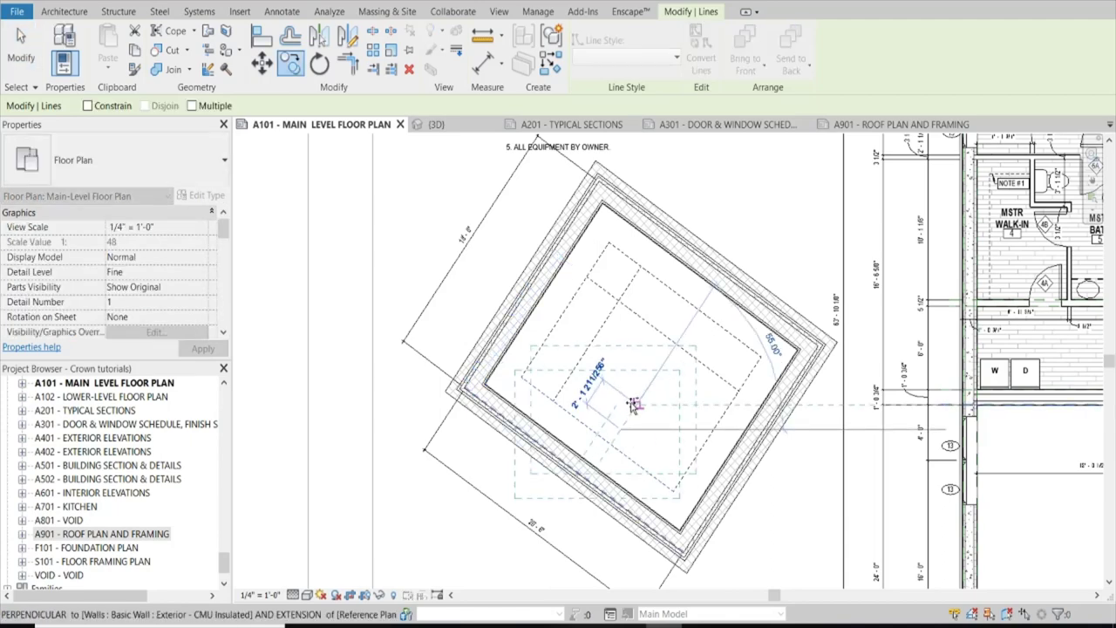
{"action": "type", "text": "3'"}
{"action": "key", "text": "Return"}
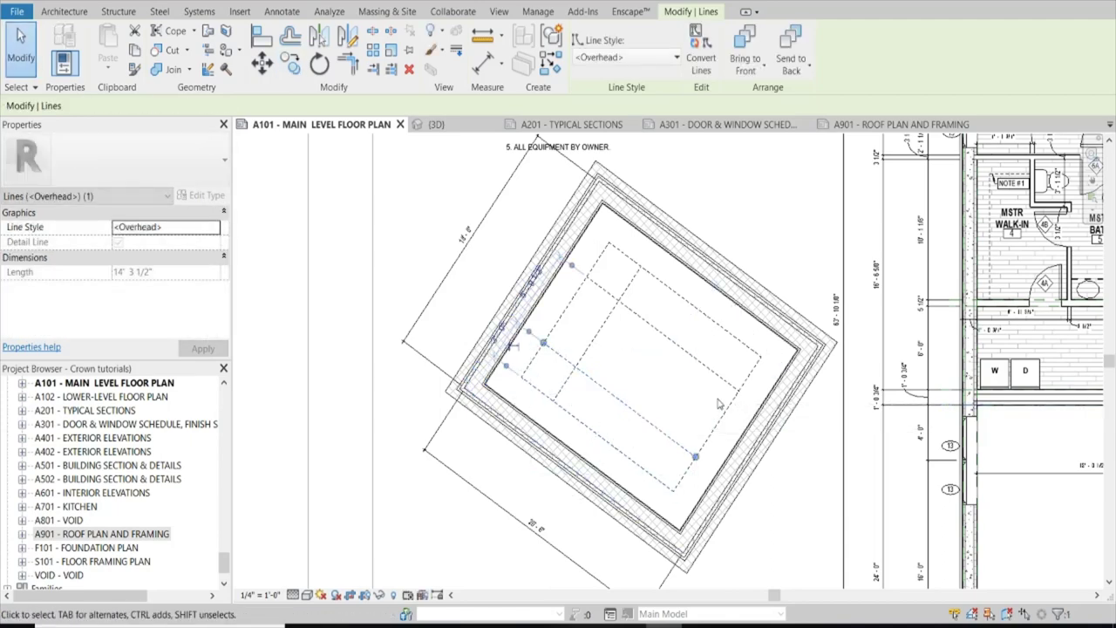
Step: Copy the outer dashed rectangle's lower-right line 36" inward, parallel to the lower-left wall, and clear the selection
{"action": "scroll", "coordinate": [719, 402], "scroll_direction": "up", "scroll_amount": 3}
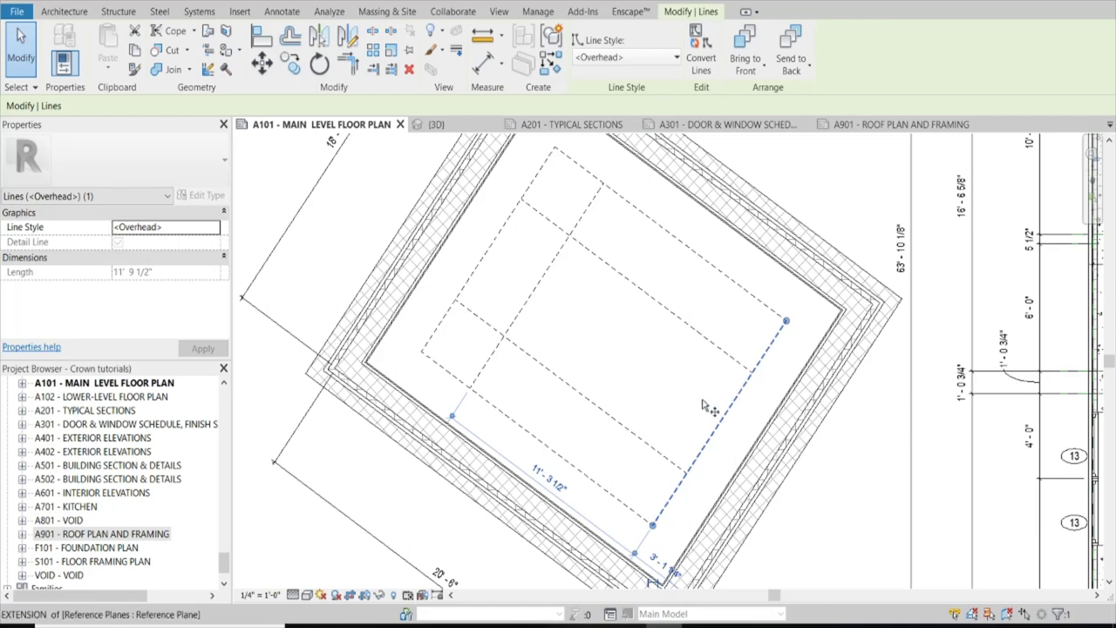
{"action": "key", "text": "r"}
{"action": "key", "text": "o"}
{"action": "left_click", "coordinate": [639, 454]}
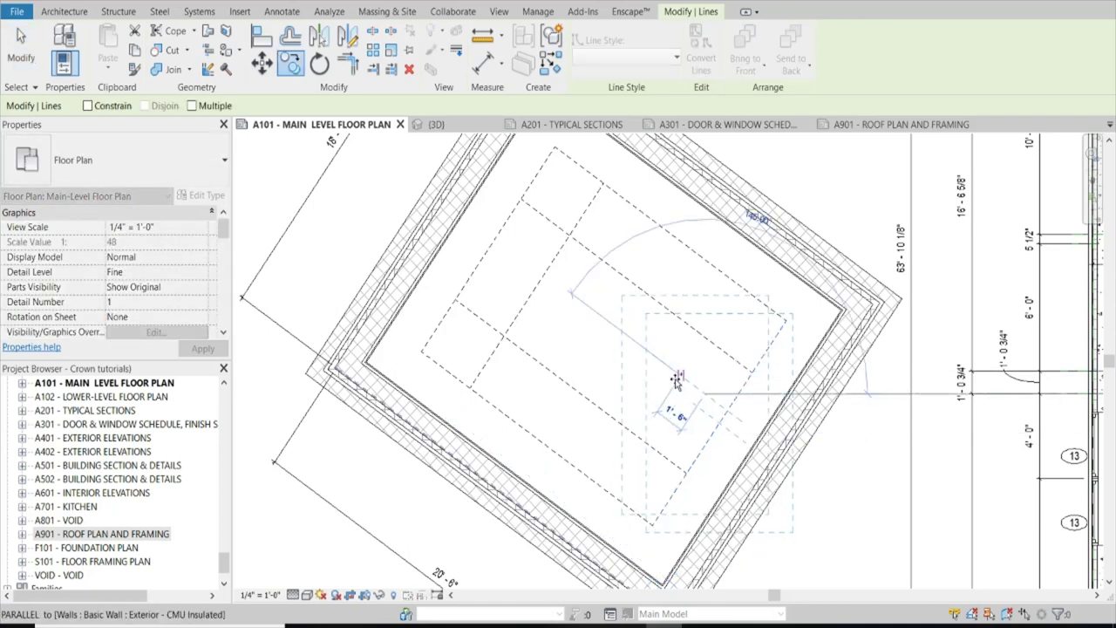
{"action": "type", "text": "36"}
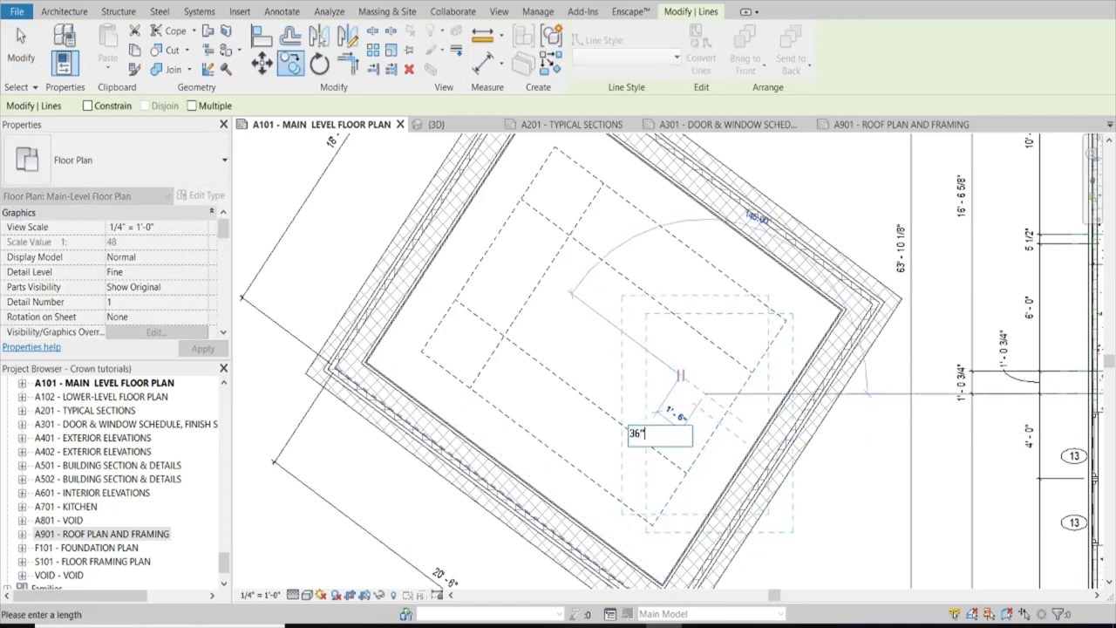
{"action": "key", "text": "Return"}
{"action": "key", "text": "Escape"}
{"action": "scroll", "coordinate": [567, 241], "scroll_direction": "up", "scroll_amount": 2}
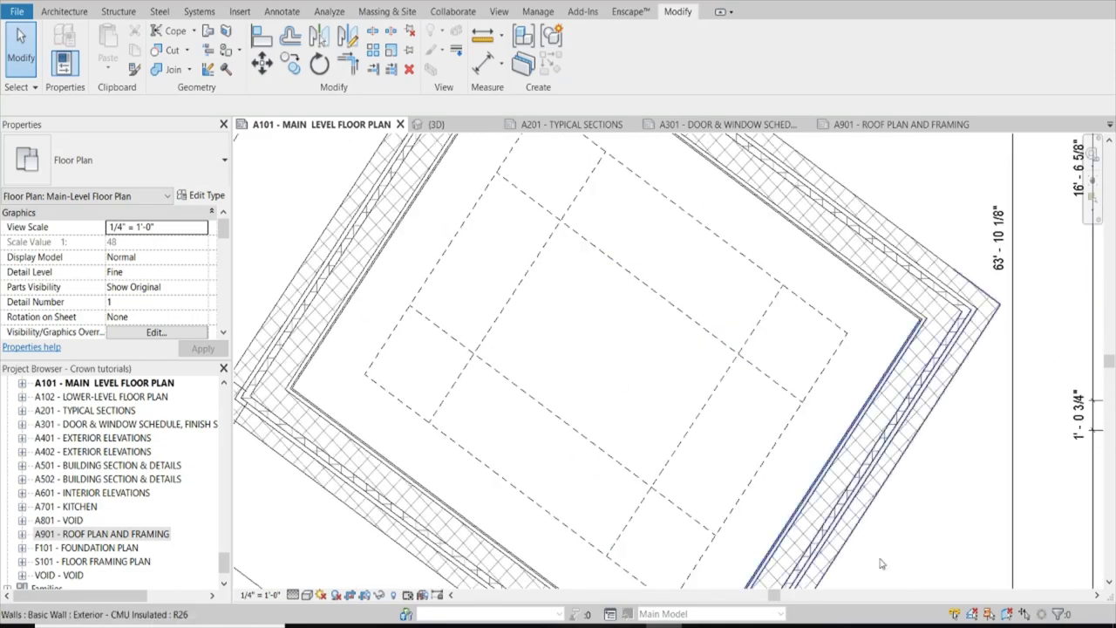
Step: Trim the copied upper-left line to corners with the copied upper-right and lower-left lines, keeping the inner segments
{"action": "scroll", "coordinate": [647, 324], "scroll_direction": "down", "scroll_amount": 3}
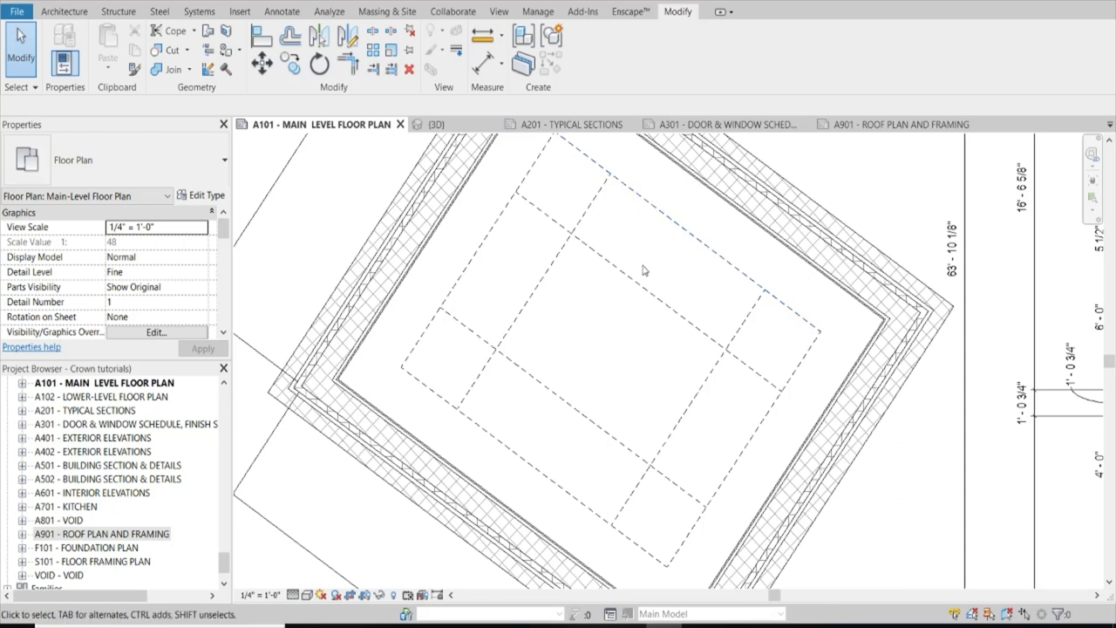
{"action": "key", "text": "t"}
{"action": "key", "text": "r"}
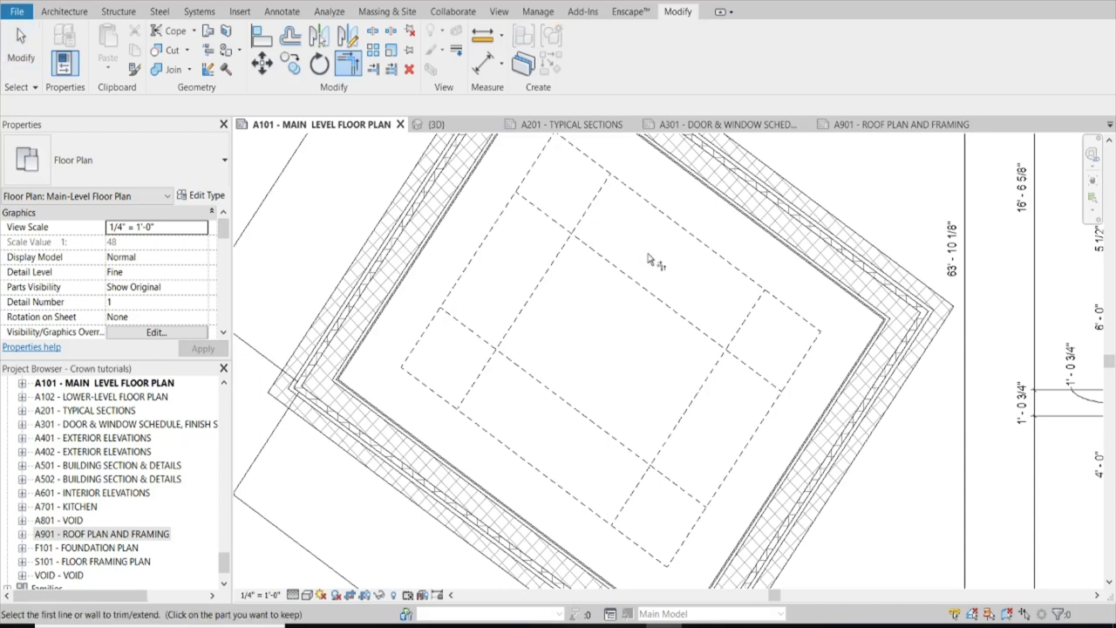
{"action": "left_click", "coordinate": [613, 260]}
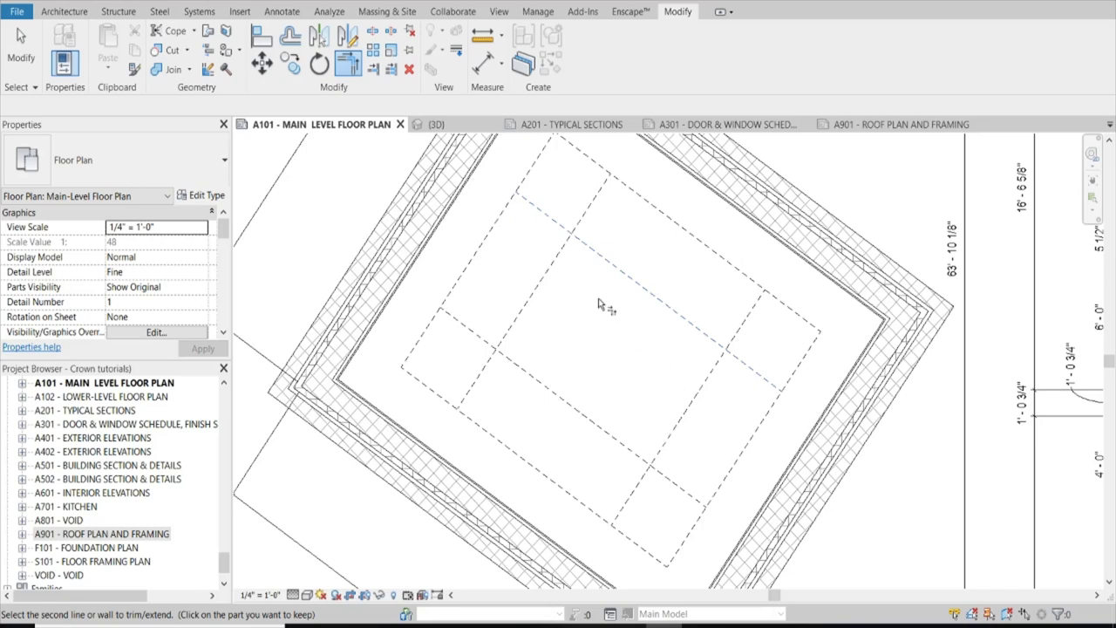
{"action": "left_click", "coordinate": [563, 253]}
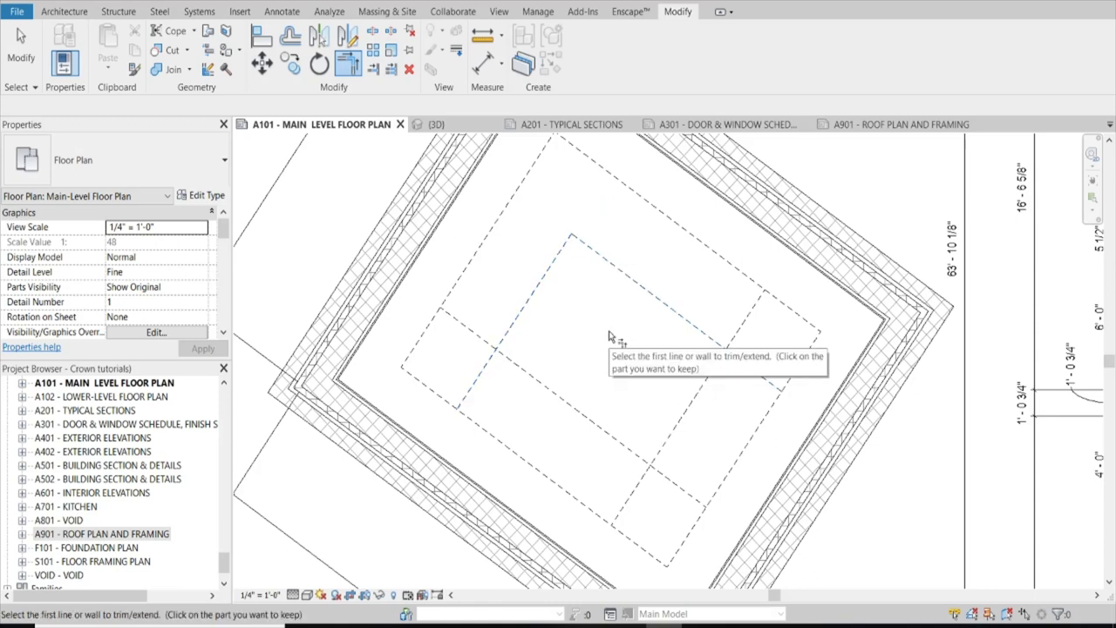
{"action": "left_click", "coordinate": [514, 365]}
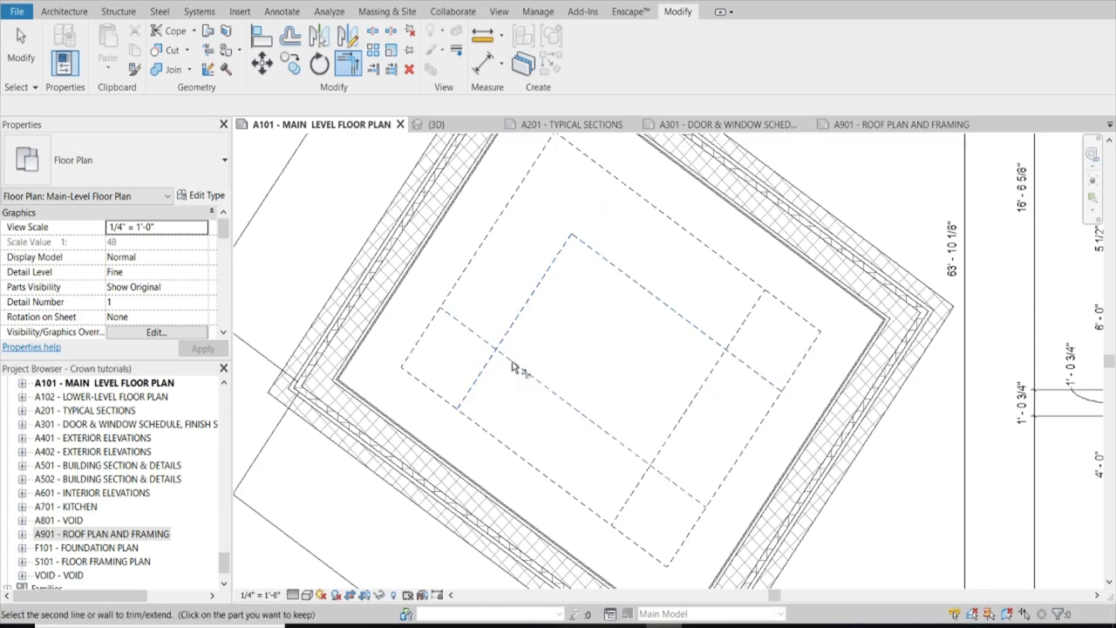
{"action": "left_click", "coordinate": [533, 314]}
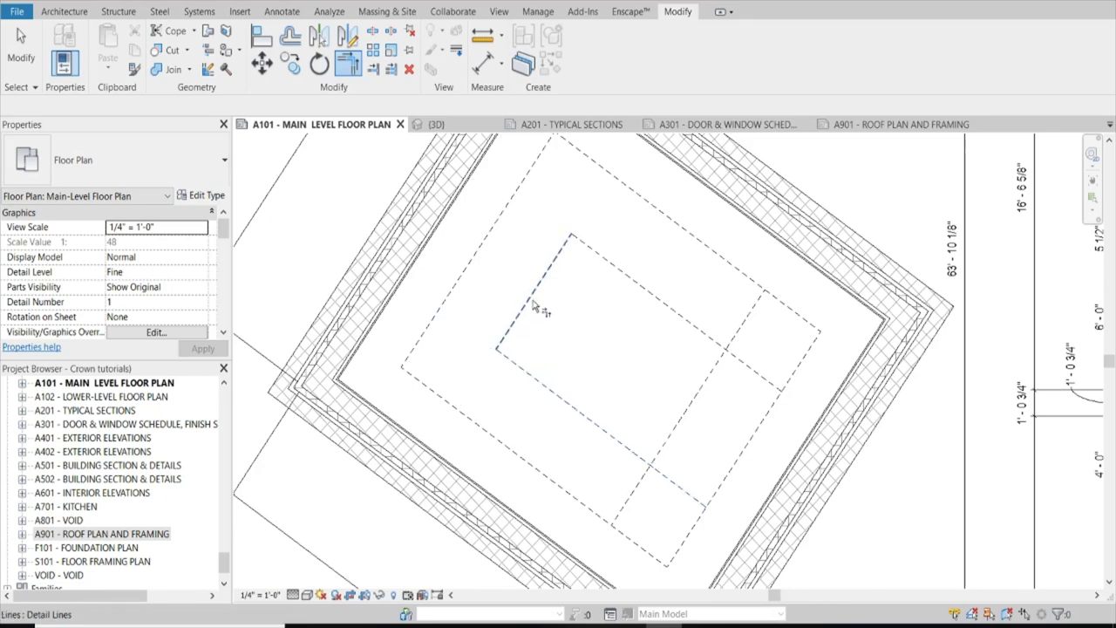
Step: Trim the copied lower-right line to corners with the copied lower-left and upper-right lines, completing the inner rectangle, and end the trim
{"action": "scroll", "coordinate": [590, 336], "scroll_direction": "down", "scroll_amount": 2}
{"action": "scroll", "coordinate": [604, 401], "scroll_direction": "up", "scroll_amount": 3}
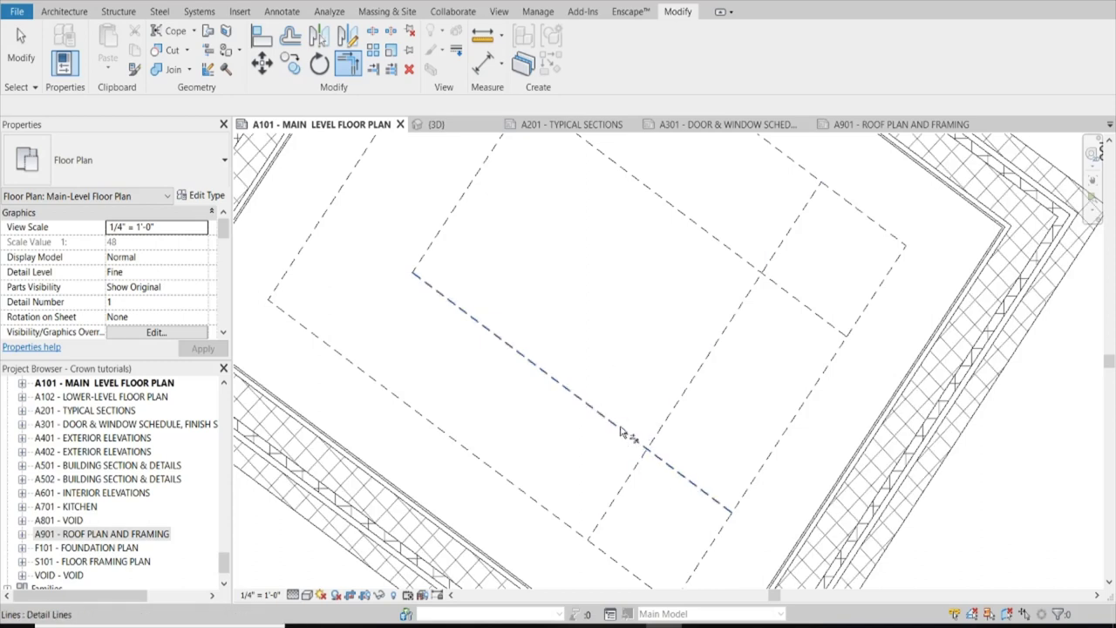
{"action": "left_click", "coordinate": [620, 430]}
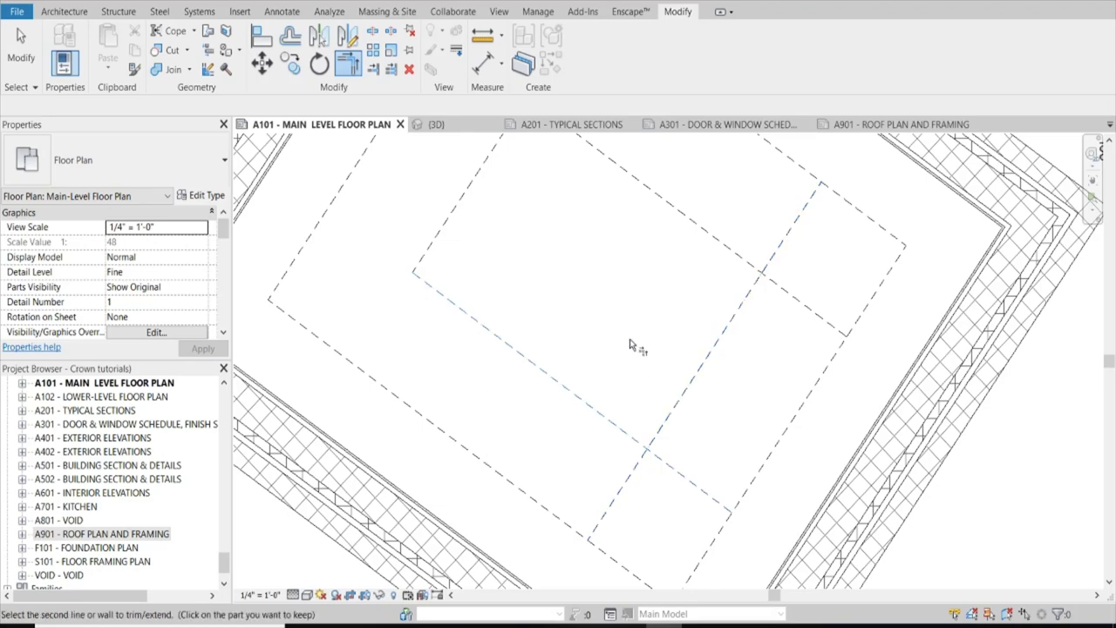
{"action": "left_click", "coordinate": [676, 402]}
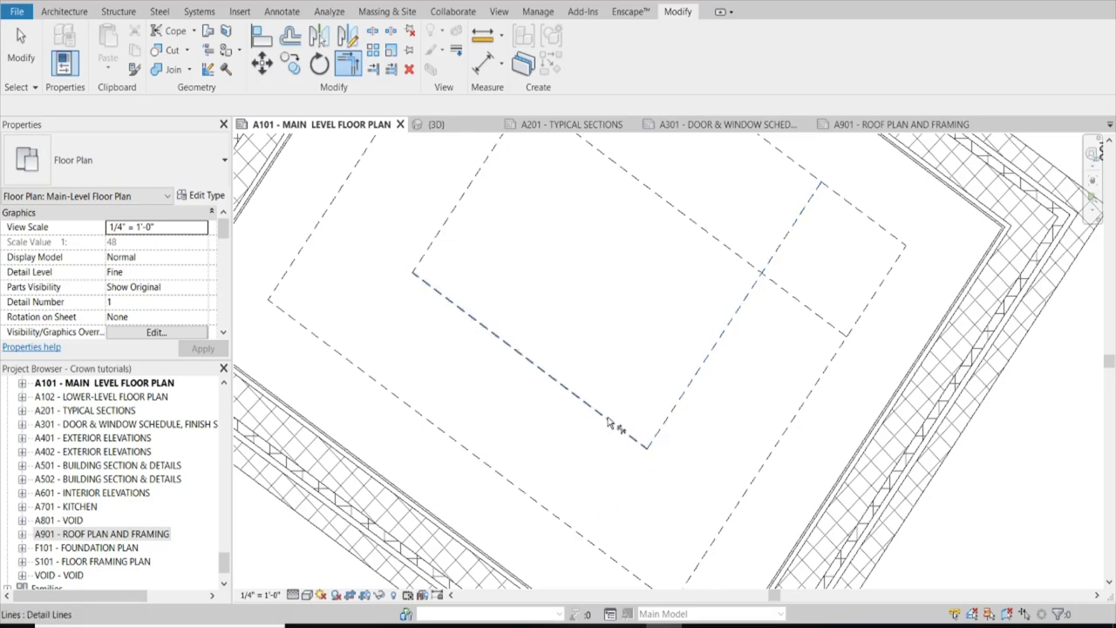
{"action": "scroll", "coordinate": [628, 401], "scroll_direction": "down", "scroll_amount": 3}
{"action": "scroll", "coordinate": [661, 347], "scroll_direction": "up", "scroll_amount": 2}
{"action": "middle_click_drag", "start_coordinate": [660, 346], "coordinate": [612, 368]}
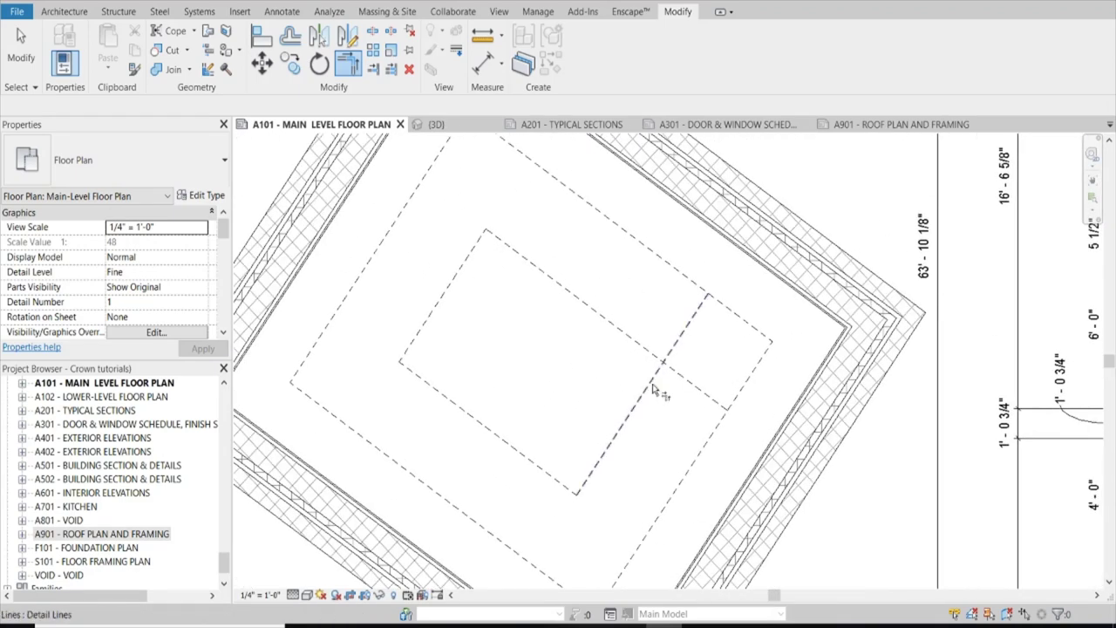
{"action": "left_click", "coordinate": [658, 383]}
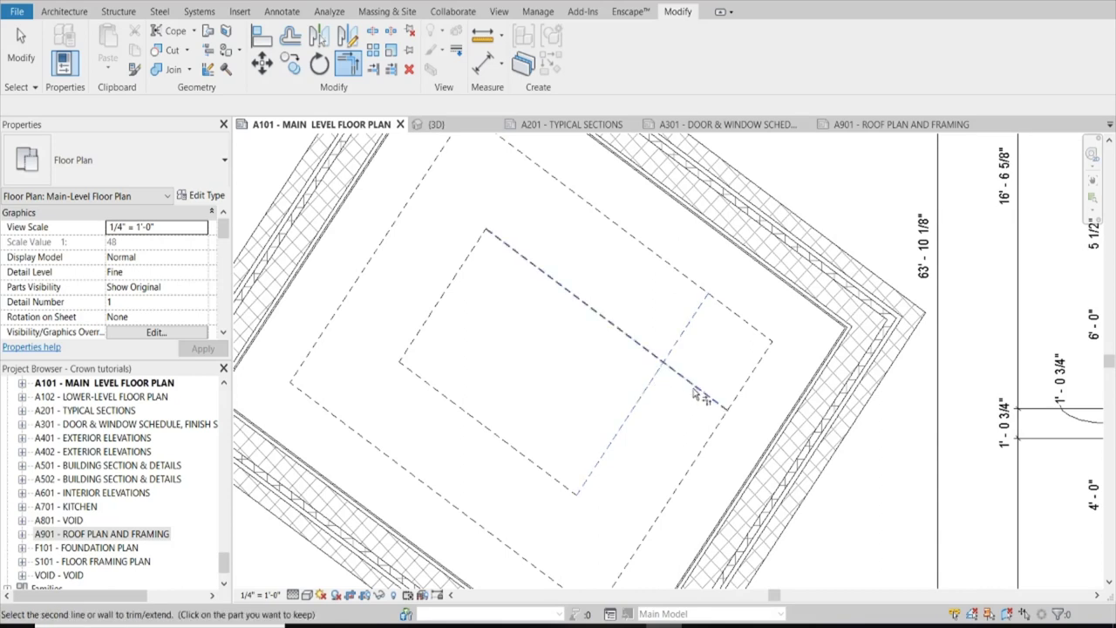
{"action": "left_click", "coordinate": [670, 366]}
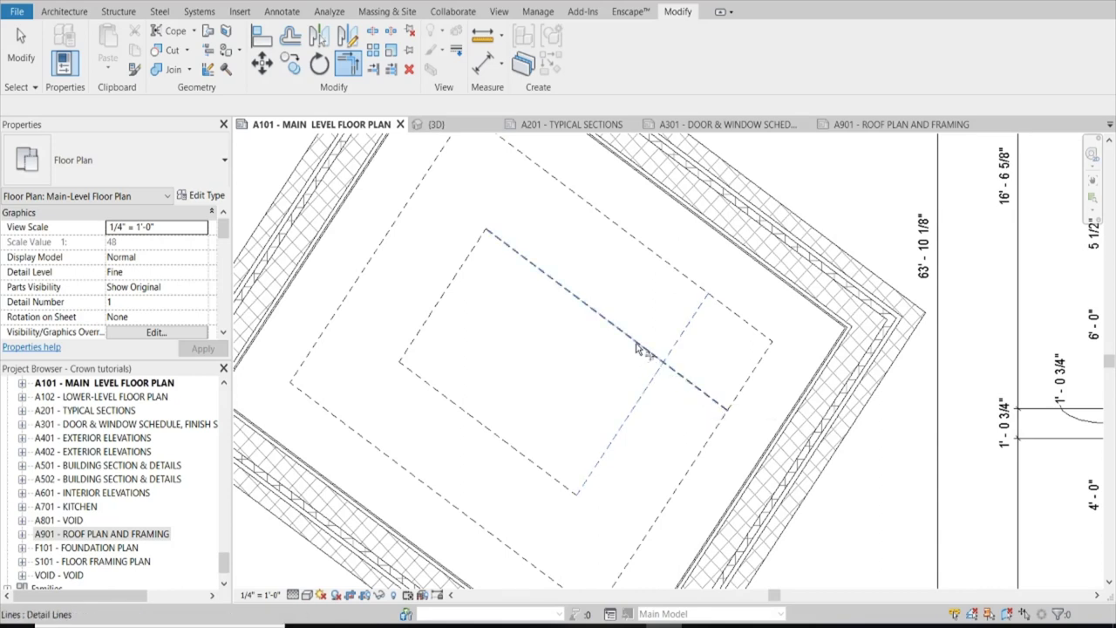
{"action": "left_click", "coordinate": [632, 342]}
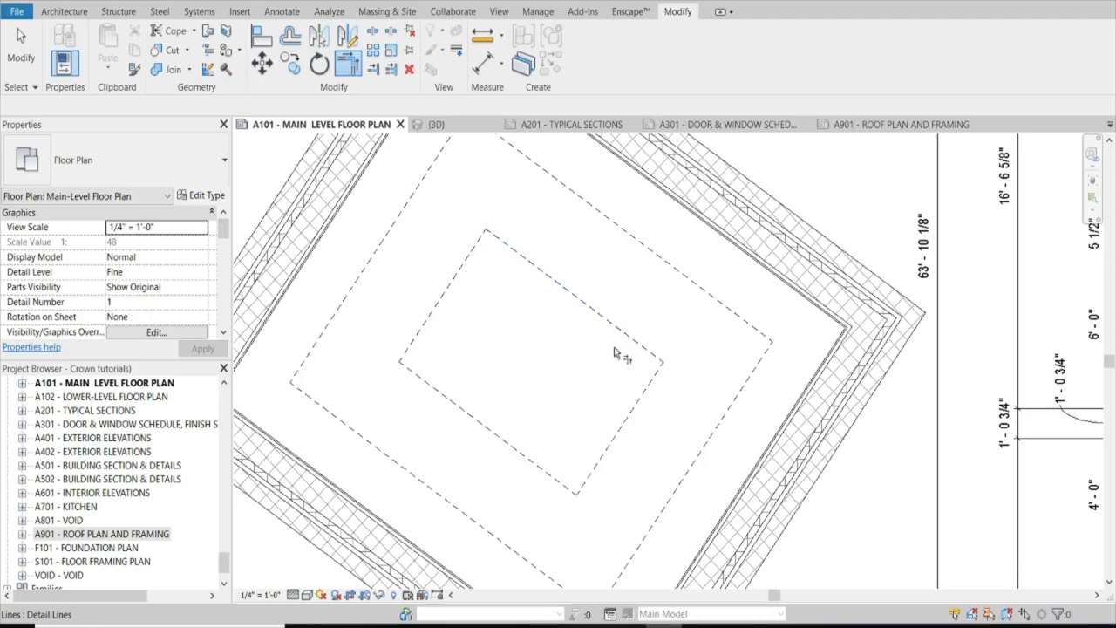
{"action": "scroll", "coordinate": [610, 342], "scroll_direction": "down", "scroll_amount": 4}
{"action": "key", "text": "Escape"}
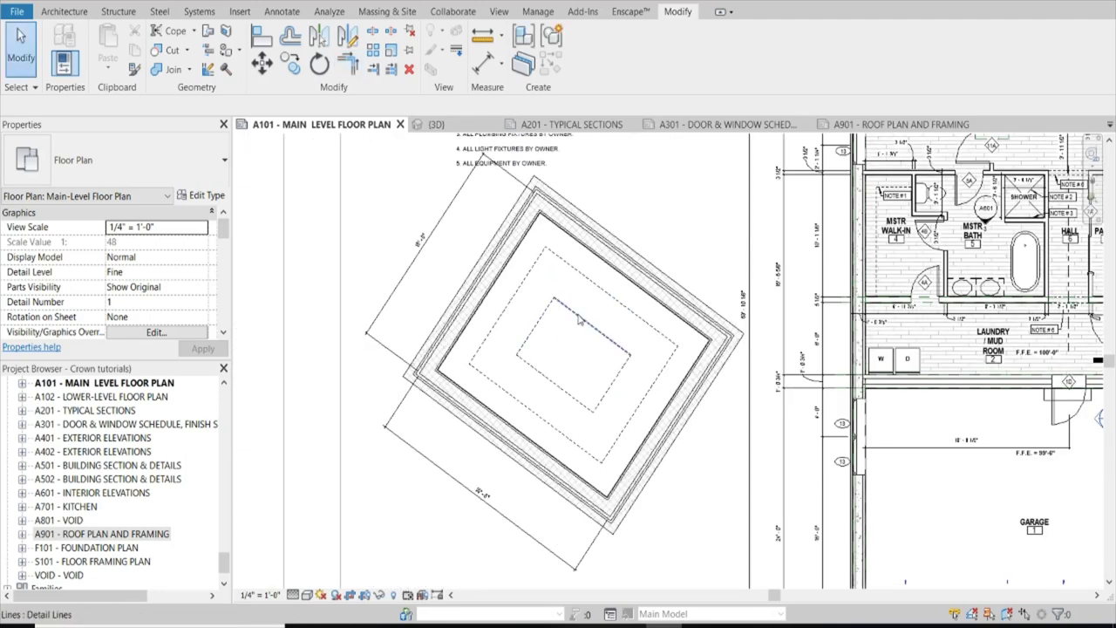
{"action": "scroll", "coordinate": [593, 316], "scroll_direction": "up", "scroll_amount": 3}
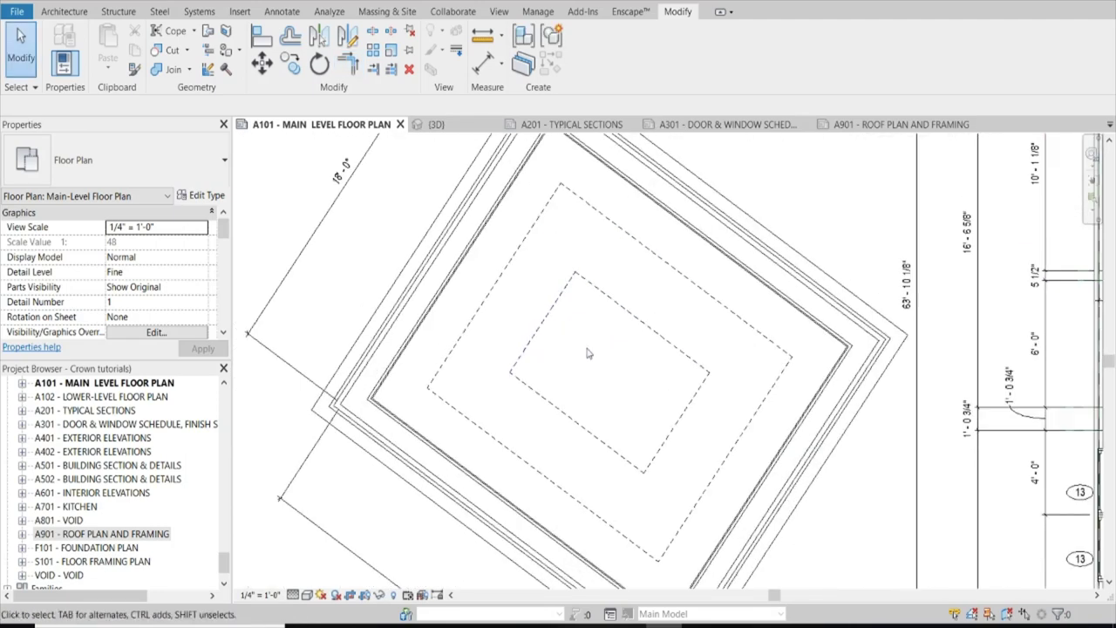
{"action": "scroll", "coordinate": [610, 314], "scroll_direction": "down", "scroll_amount": 4}
{"action": "scroll", "coordinate": [621, 313], "scroll_direction": "up", "scroll_amount": 3}
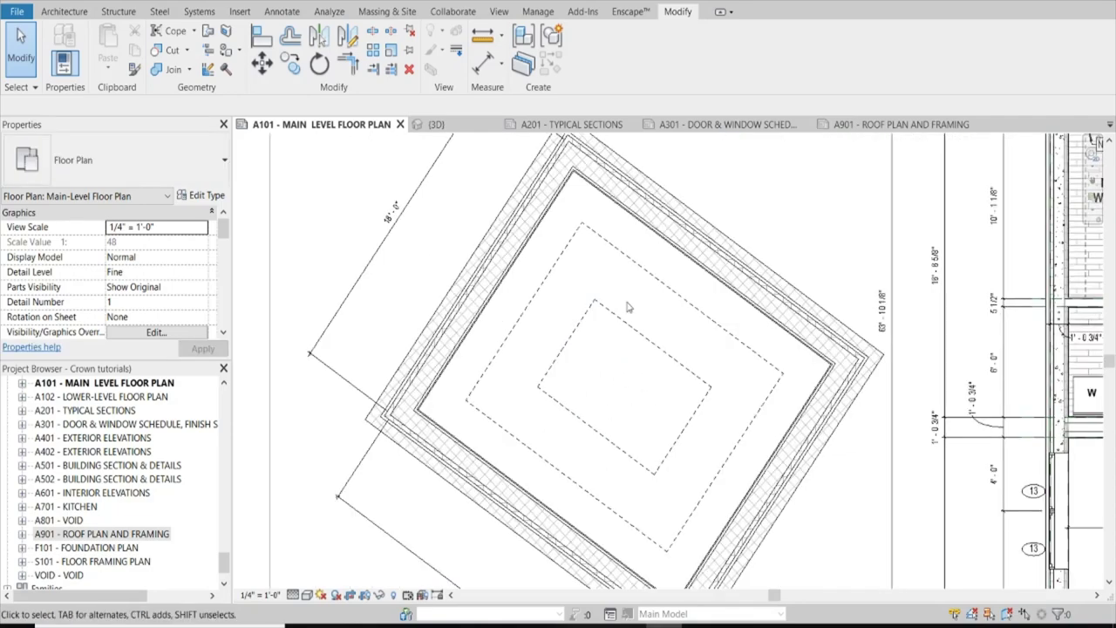
{"action": "scroll", "coordinate": [645, 315], "scroll_direction": "down", "scroll_amount": 4}
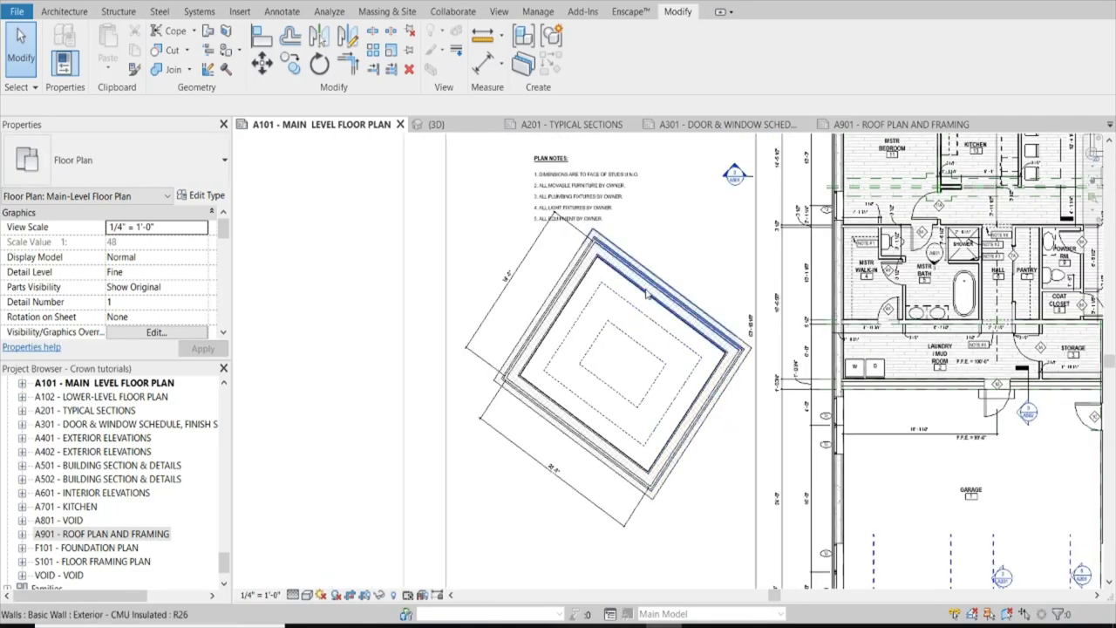
{"action": "scroll", "coordinate": [577, 260], "scroll_direction": "up", "scroll_amount": 3}
{"action": "scroll", "coordinate": [575, 259], "scroll_direction": "down", "scroll_amount": 3}
{"action": "scroll", "coordinate": [576, 259], "scroll_direction": "down", "scroll_amount": 2}
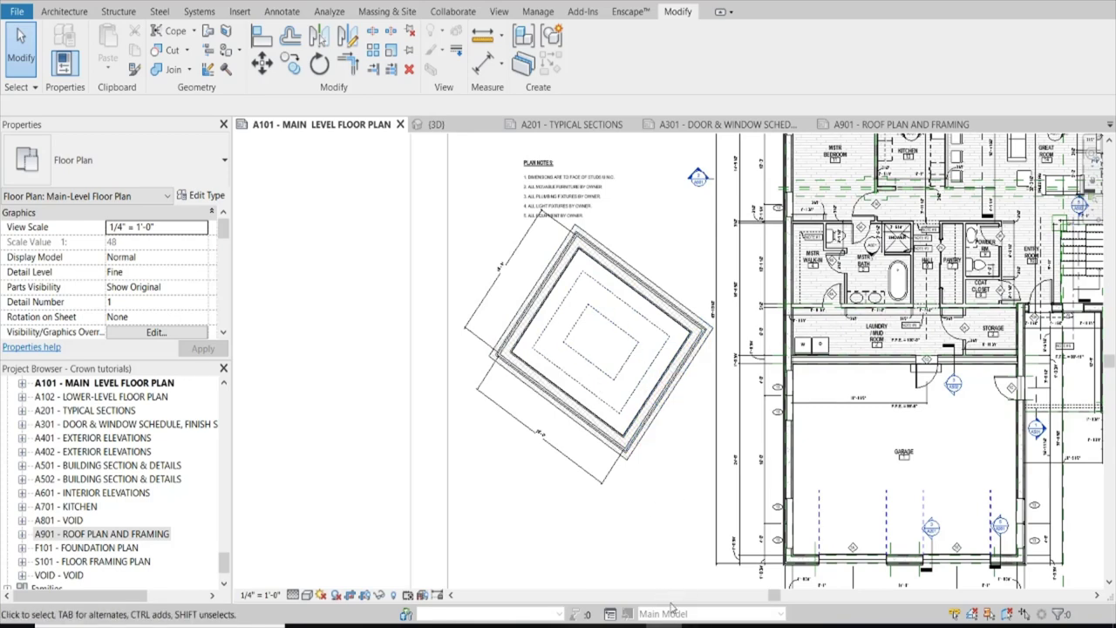
Step: Switch to the sticky note on mastering Revit, review its list of tips, and return to the Revit floor plan
{"action": "left_click", "coordinate": [682, 625]}
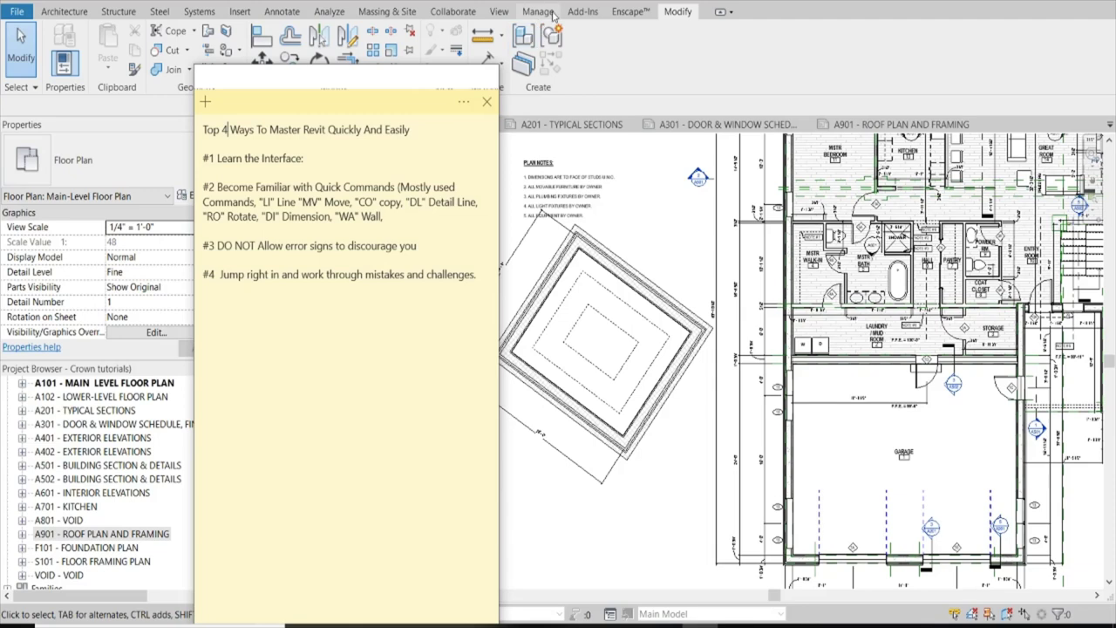
{"action": "left_click", "coordinate": [659, 233]}
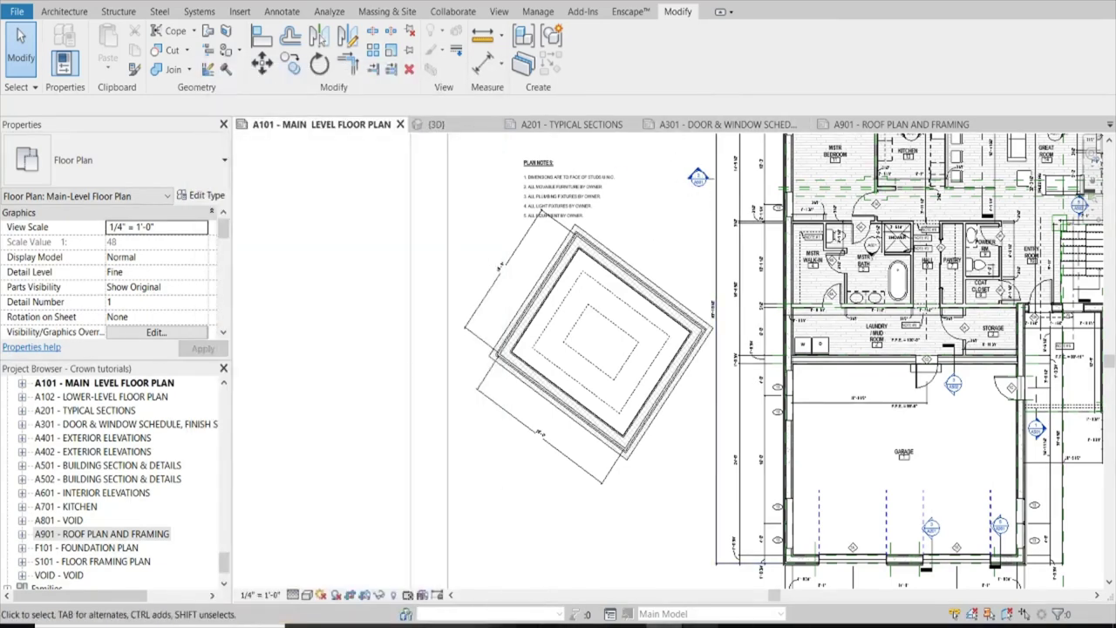
{"action": "key", "text": "alt+Tab"}
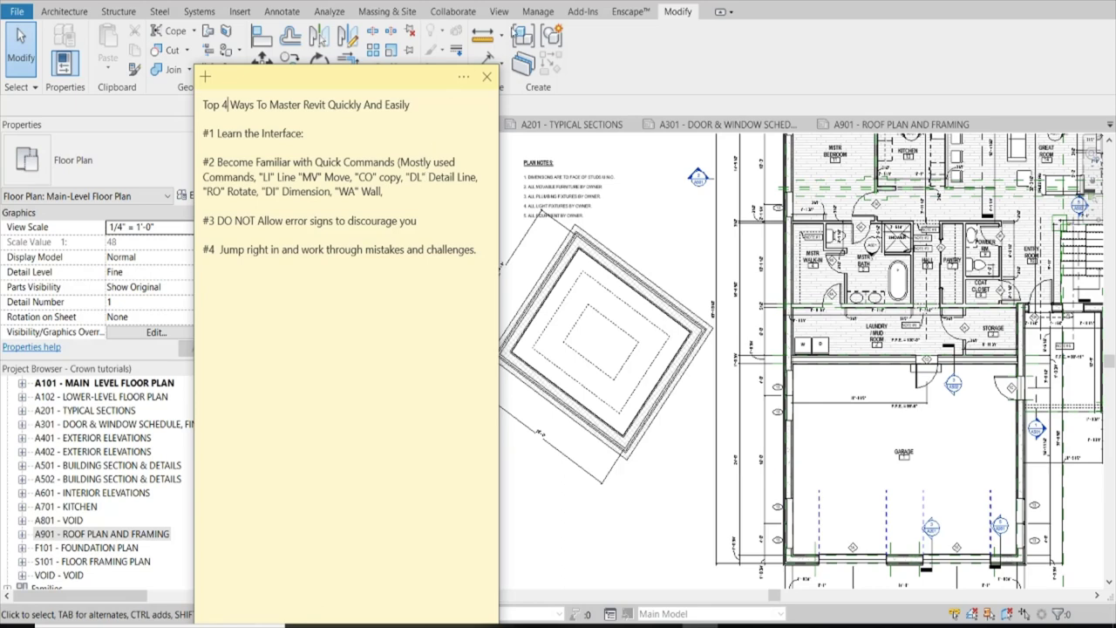
{"action": "key", "text": "alt+Tab"}
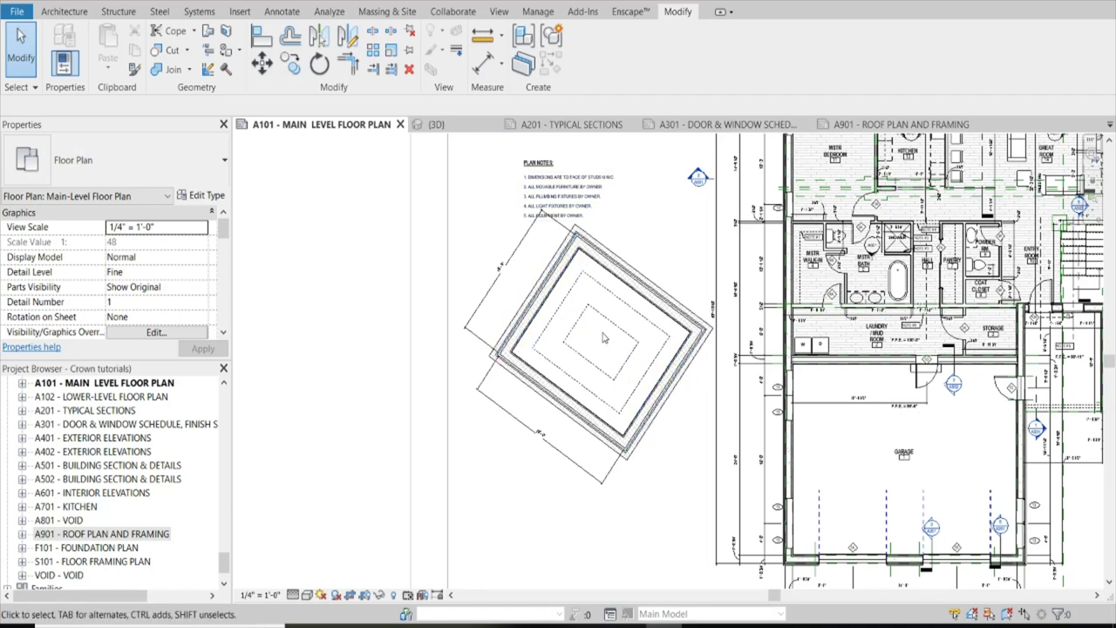
Step: Place a vertical W10X49 structural column near the center of the inner dashed rectangle and end the placement
{"action": "left_click", "coordinate": [113, 12]}
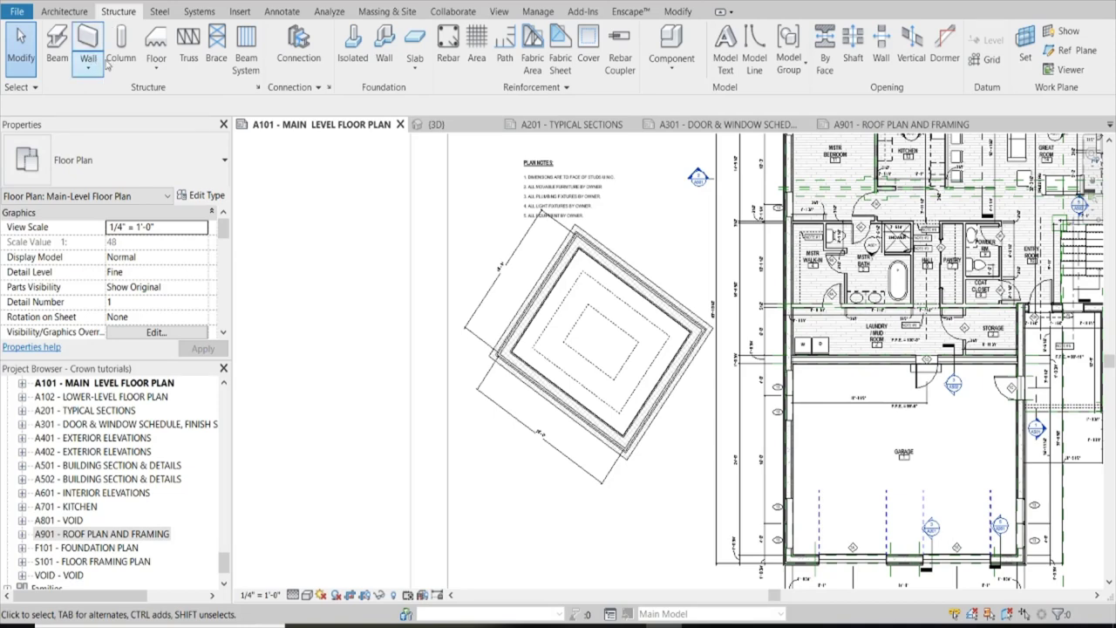
{"action": "left_click", "coordinate": [120, 48]}
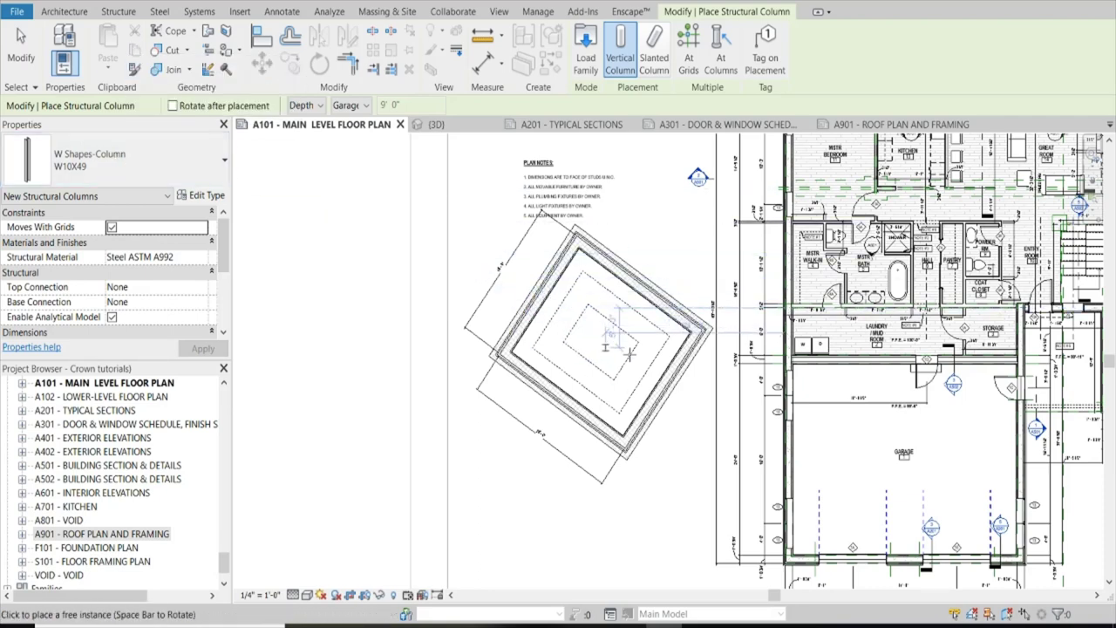
{"action": "scroll", "coordinate": [598, 336], "scroll_direction": "up", "scroll_amount": 3}
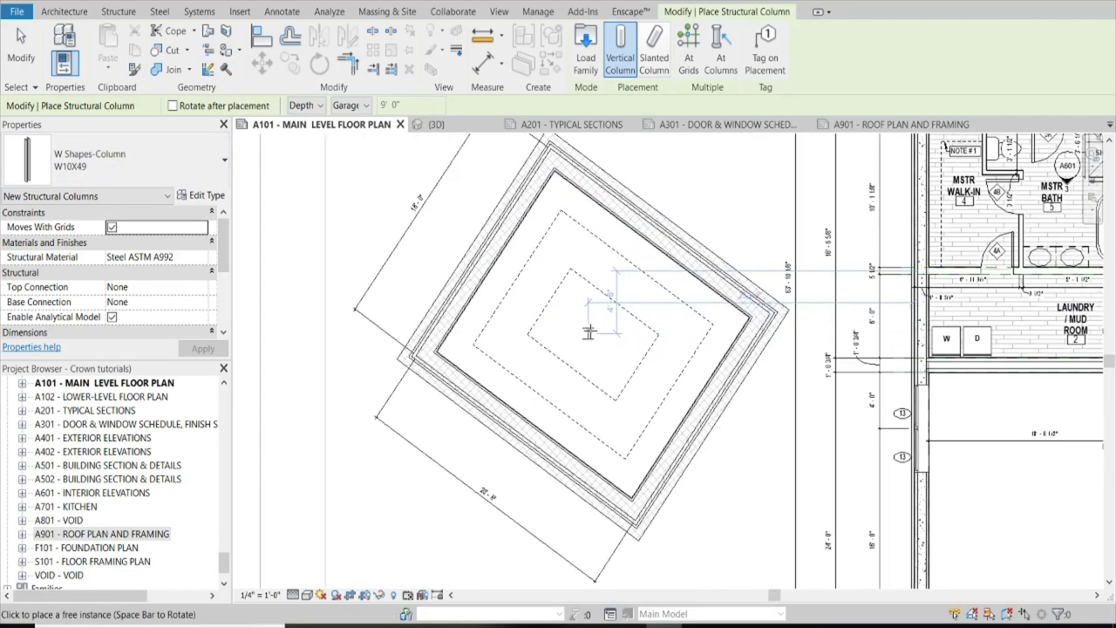
{"action": "left_click", "coordinate": [591, 332]}
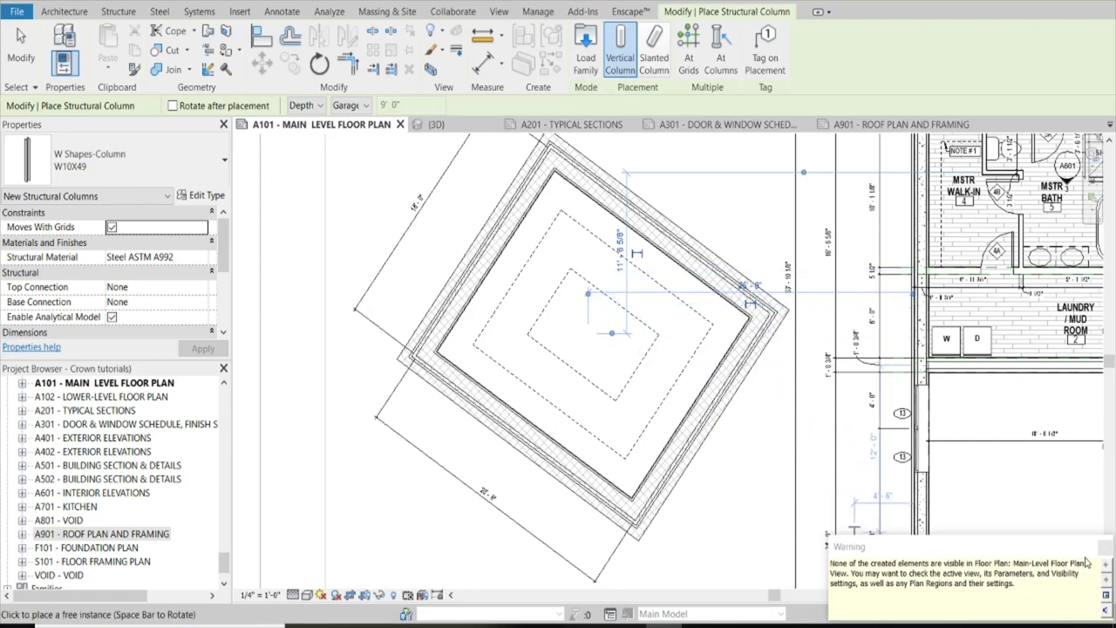
{"action": "scroll", "coordinate": [279, 270], "scroll_direction": "down", "scroll_amount": 1}
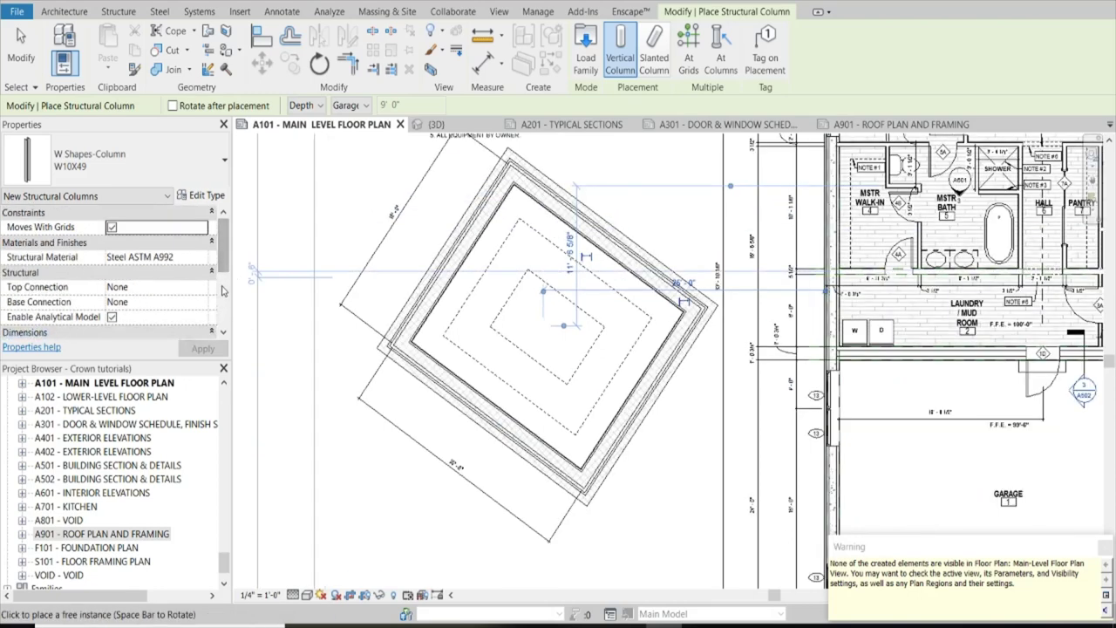
{"action": "key", "text": "Escape"}
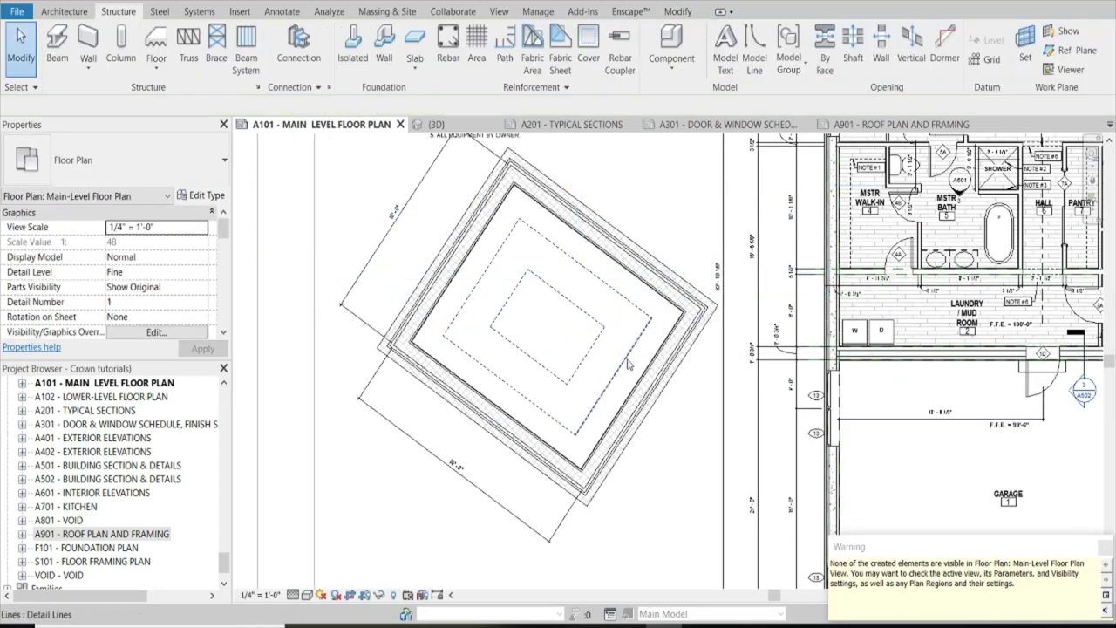
Step: Place a vertical W10X49 structural column again near the middle of the inner dashed rectangle and end the placement
{"action": "scroll", "coordinate": [628, 365], "scroll_direction": "up", "scroll_amount": 1}
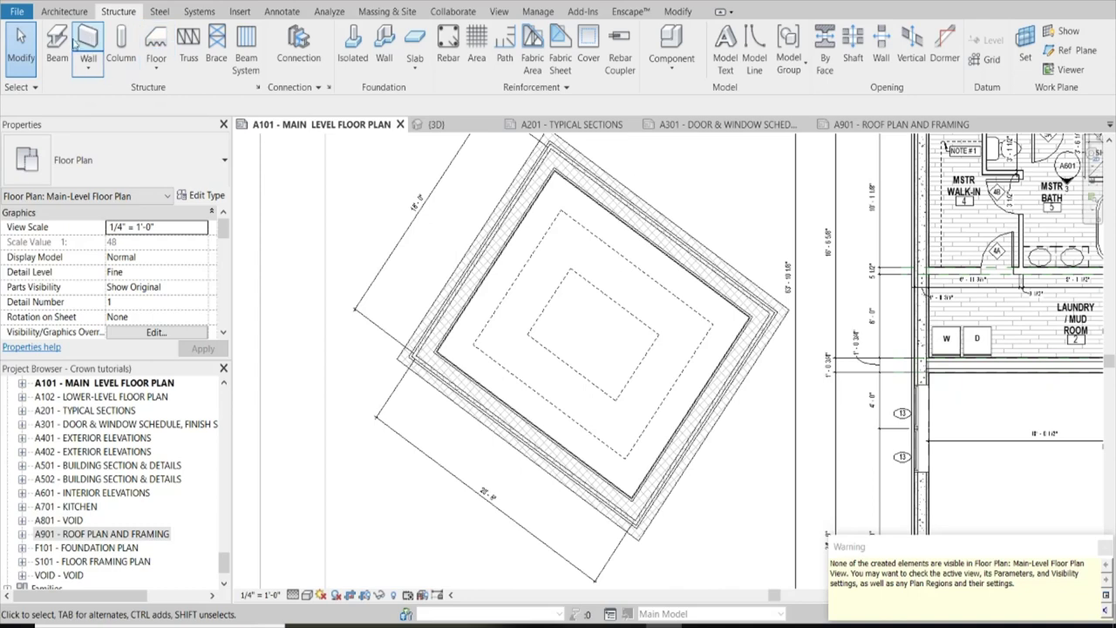
{"action": "left_click", "coordinate": [122, 43]}
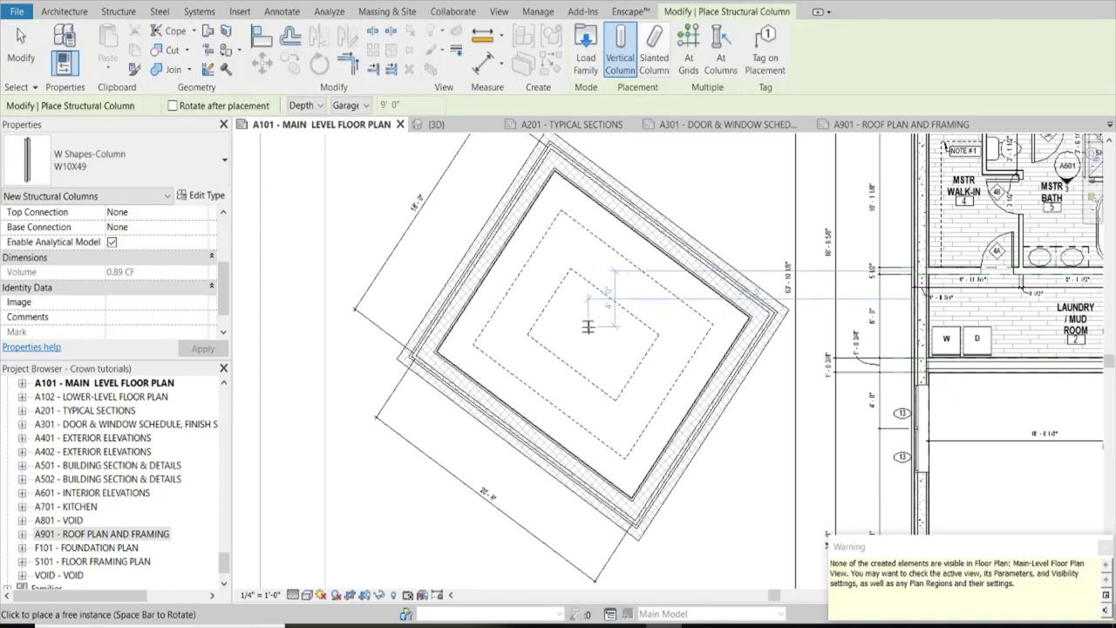
{"action": "left_click", "coordinate": [589, 326]}
{"action": "key", "text": "Escape"}
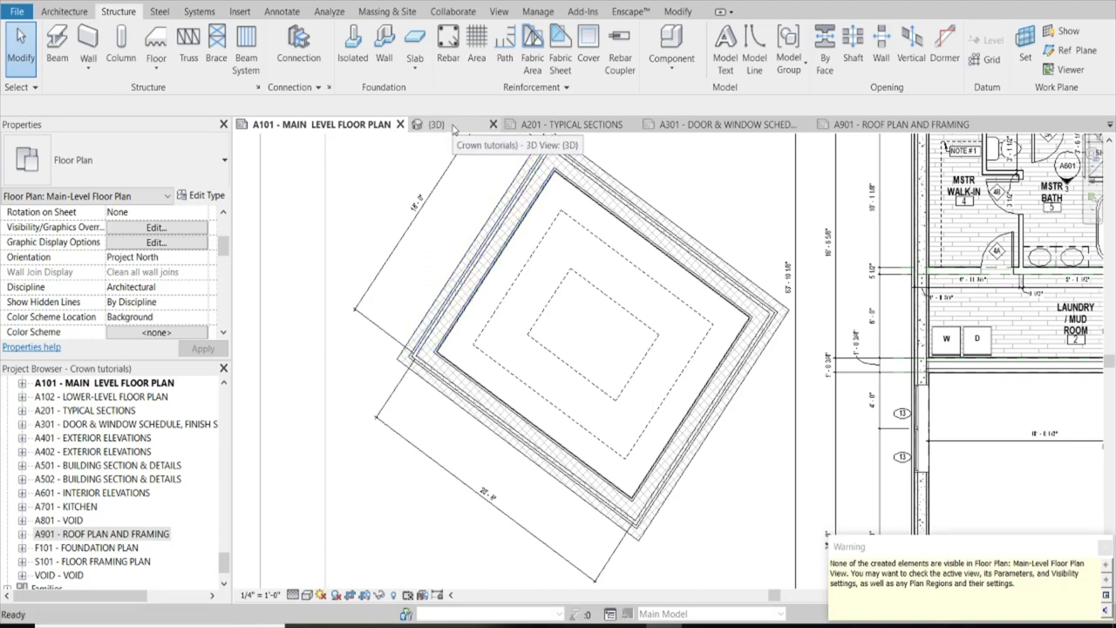
Step: Find the placed column inside the enclosure in the 3D view and set that view's detail level to Fine
{"action": "left_click", "coordinate": [453, 129]}
{"action": "middle_click_drag", "start_coordinate": [558, 331], "coordinate": [573, 394], "text": "shift"}
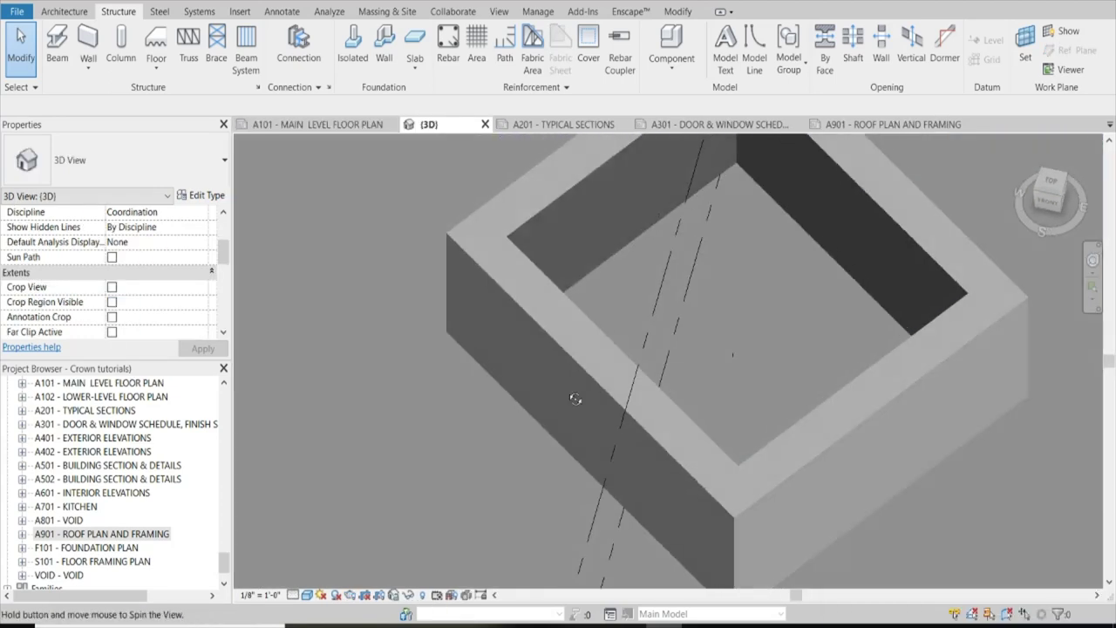
{"action": "scroll", "coordinate": [741, 338], "scroll_direction": "up", "scroll_amount": 6}
{"action": "scroll", "coordinate": [683, 284], "scroll_direction": "up", "scroll_amount": 2}
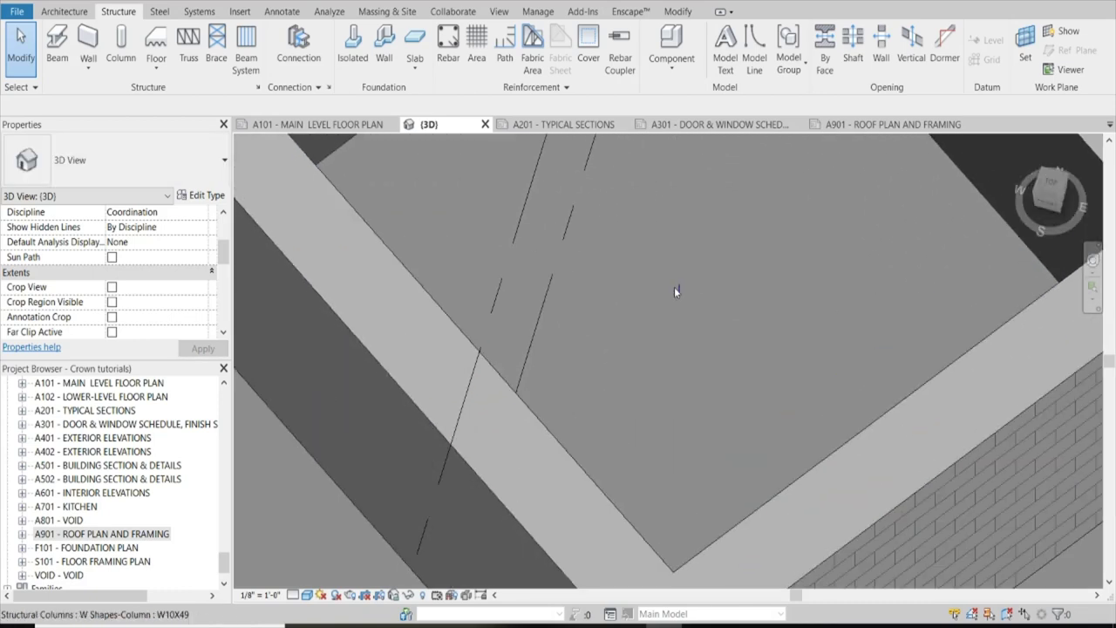
{"action": "left_click", "coordinate": [682, 286]}
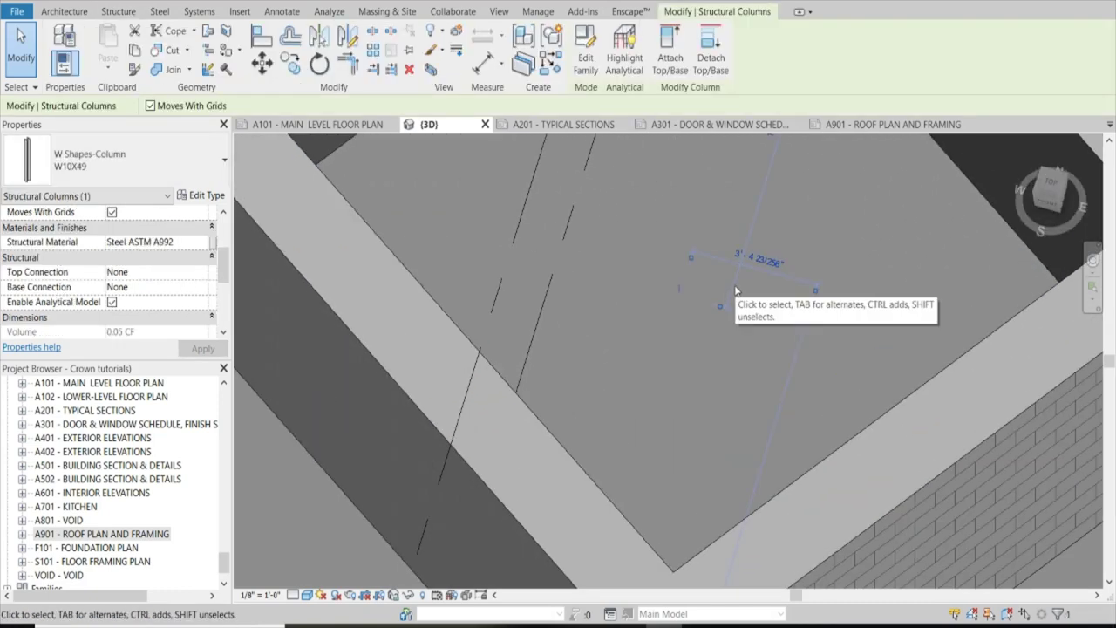
{"action": "middle_click_drag", "start_coordinate": [735, 296], "coordinate": [665, 387], "text": "shift"}
{"action": "left_click", "coordinate": [293, 594]}
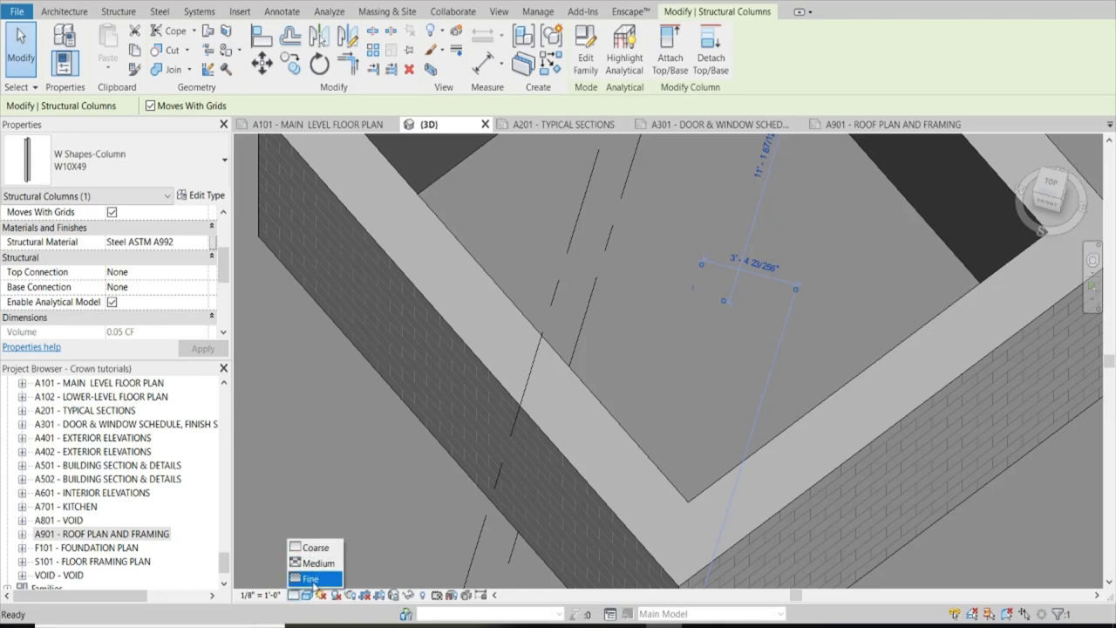
{"action": "left_click", "coordinate": [315, 546]}
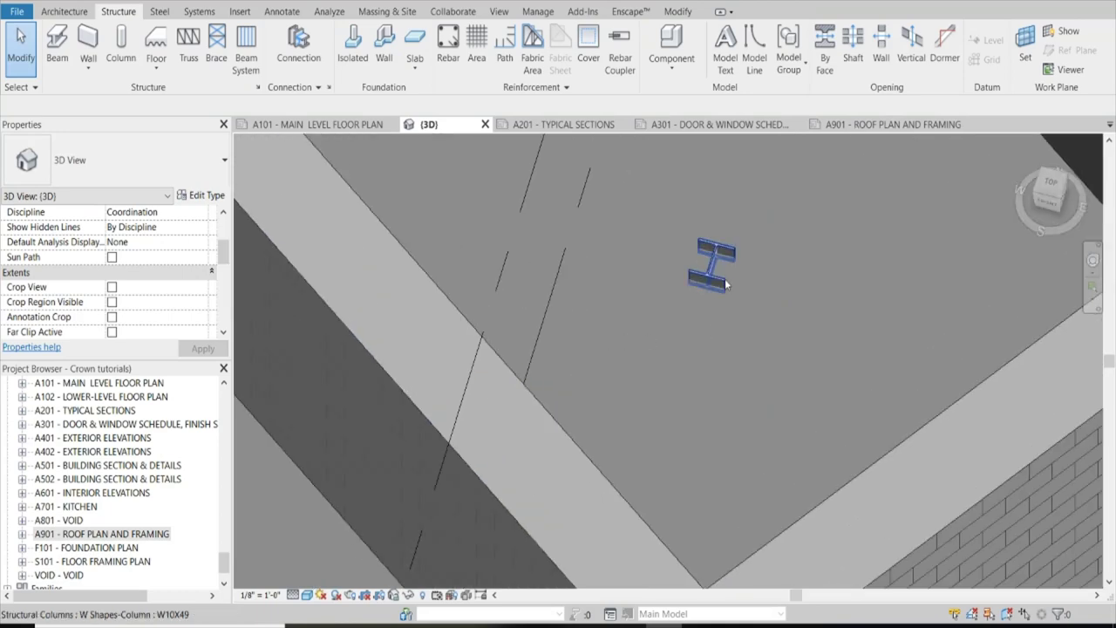
Step: Return to the A101 floor plan and place an extra vertical W10X49 column just outside the inner dashed rectangle's upper-right edge
{"action": "left_click", "coordinate": [327, 127]}
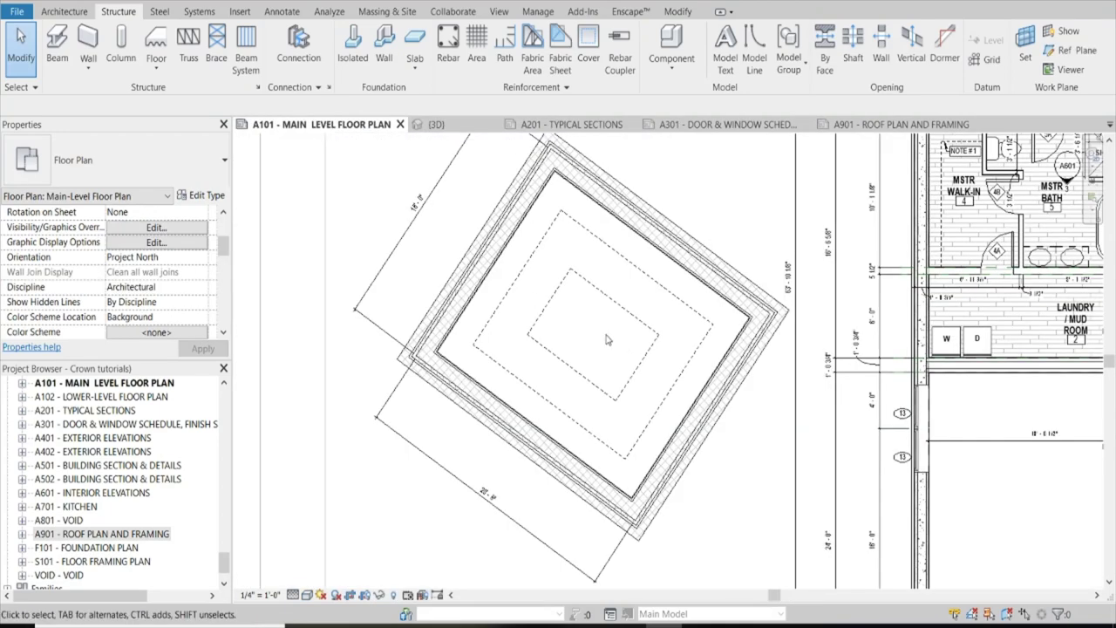
{"action": "scroll", "coordinate": [605, 338], "scroll_direction": "up", "scroll_amount": 4}
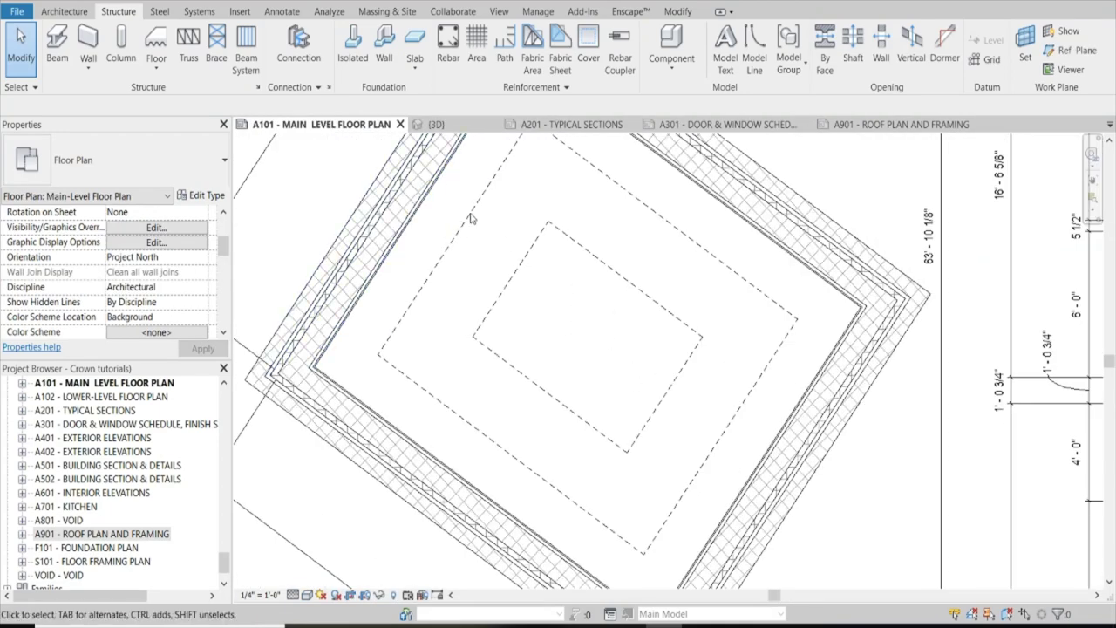
{"action": "left_click", "coordinate": [121, 40]}
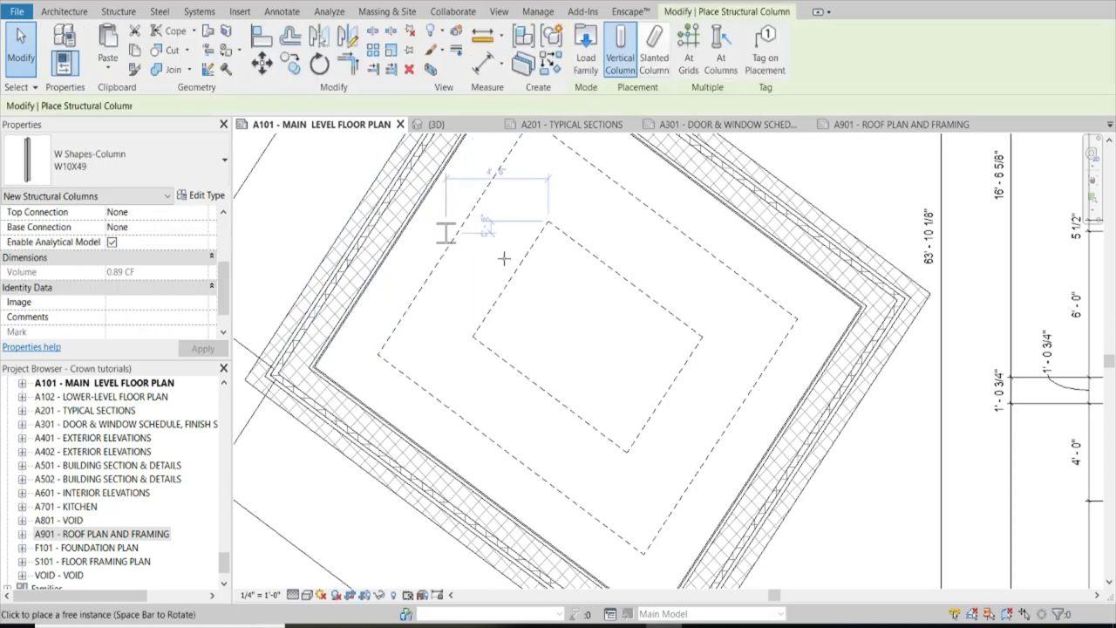
{"action": "left_click", "coordinate": [609, 234]}
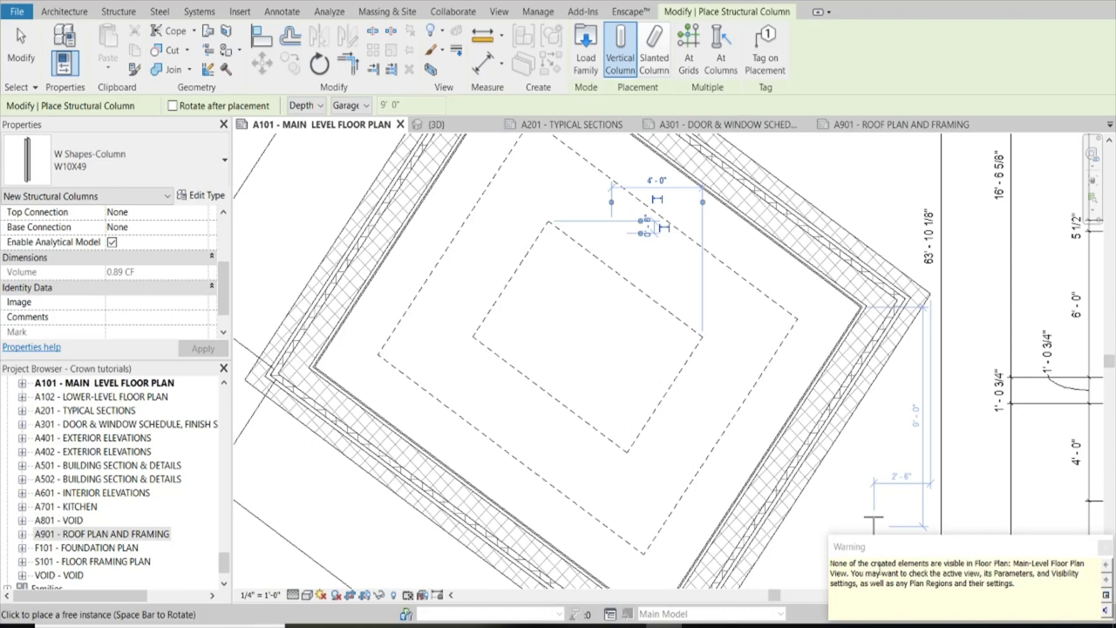
{"action": "key", "text": "Escape"}
{"action": "key", "text": "Escape"}
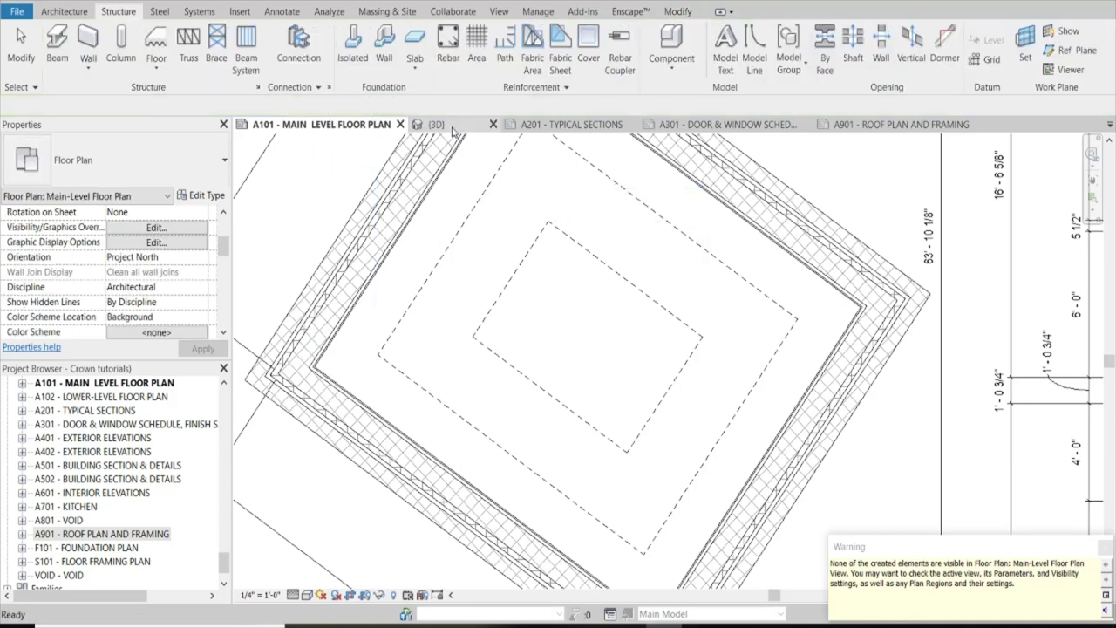
Step: In the 3D view, delete the extra column farther from the enclosure's front corner
{"action": "left_click", "coordinate": [452, 127]}
{"action": "scroll", "coordinate": [637, 299], "scroll_direction": "down", "scroll_amount": 3}
{"action": "left_click", "coordinate": [742, 208]}
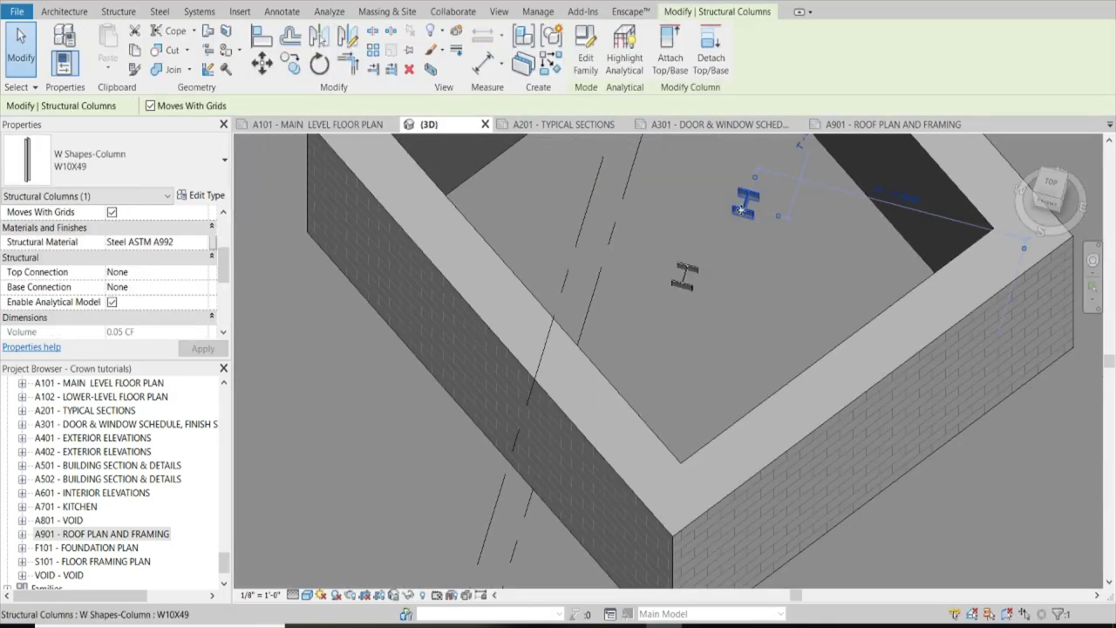
{"action": "key", "text": "Delete"}
Step: Set the remaining W10X49 column's base level to Level 1 and its top level to Top of ICF Wall
{"action": "left_click", "coordinate": [685, 276]}
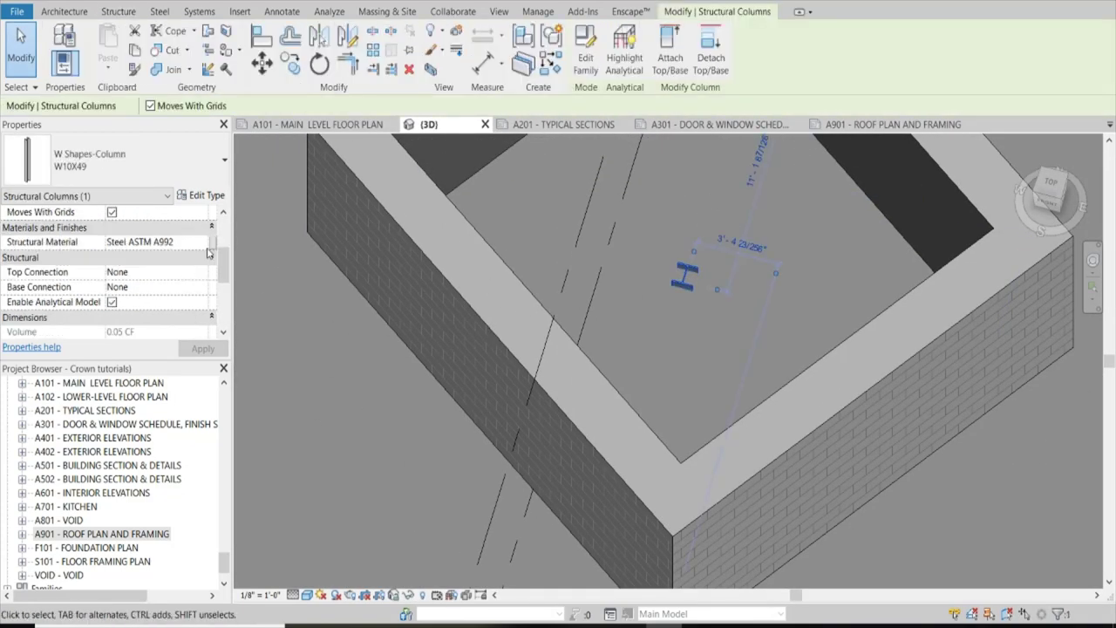
{"action": "scroll", "coordinate": [215, 263], "scroll_direction": "down", "scroll_amount": 5}
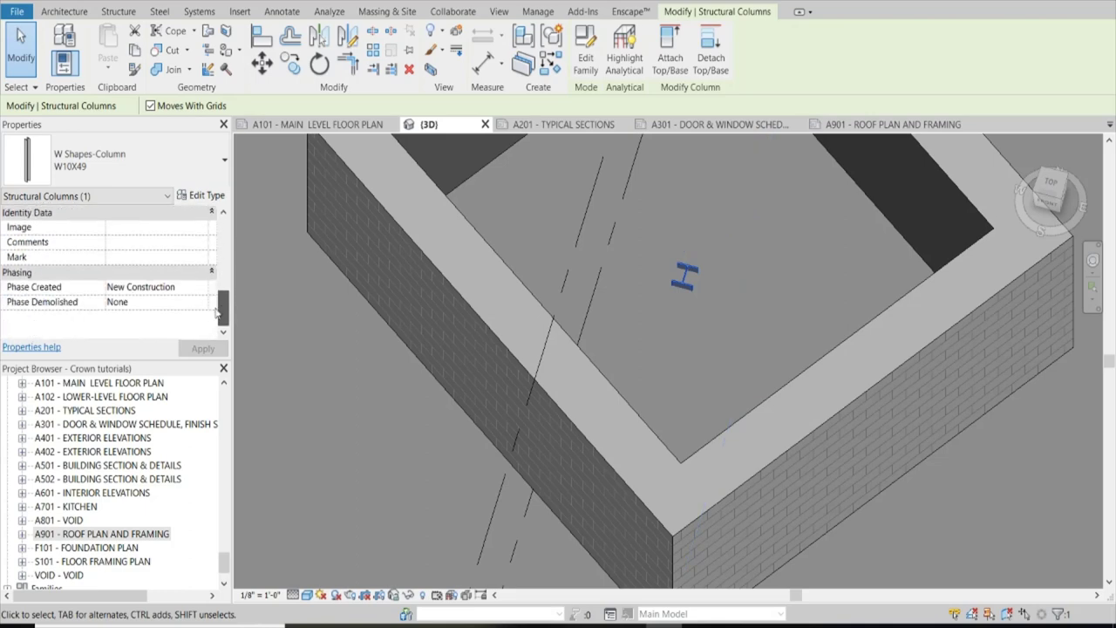
{"action": "scroll", "coordinate": [215, 264], "scroll_direction": "up", "scroll_amount": 8}
{"action": "scroll", "coordinate": [246, 240], "scroll_direction": "up", "scroll_amount": 1}
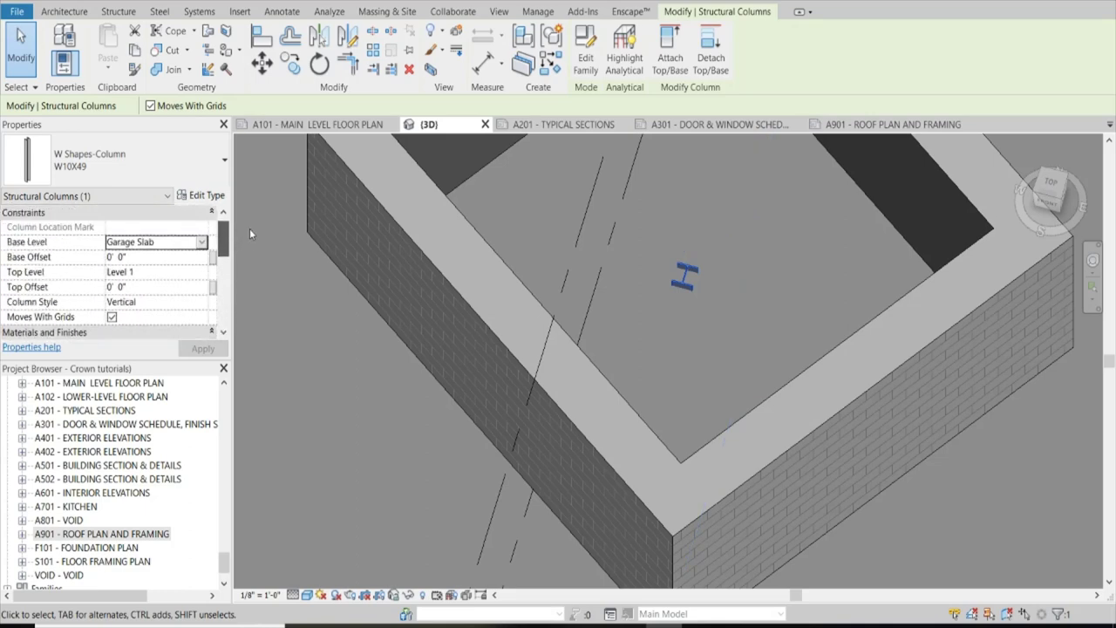
{"action": "scroll", "coordinate": [249, 228], "scroll_direction": "down", "scroll_amount": 1}
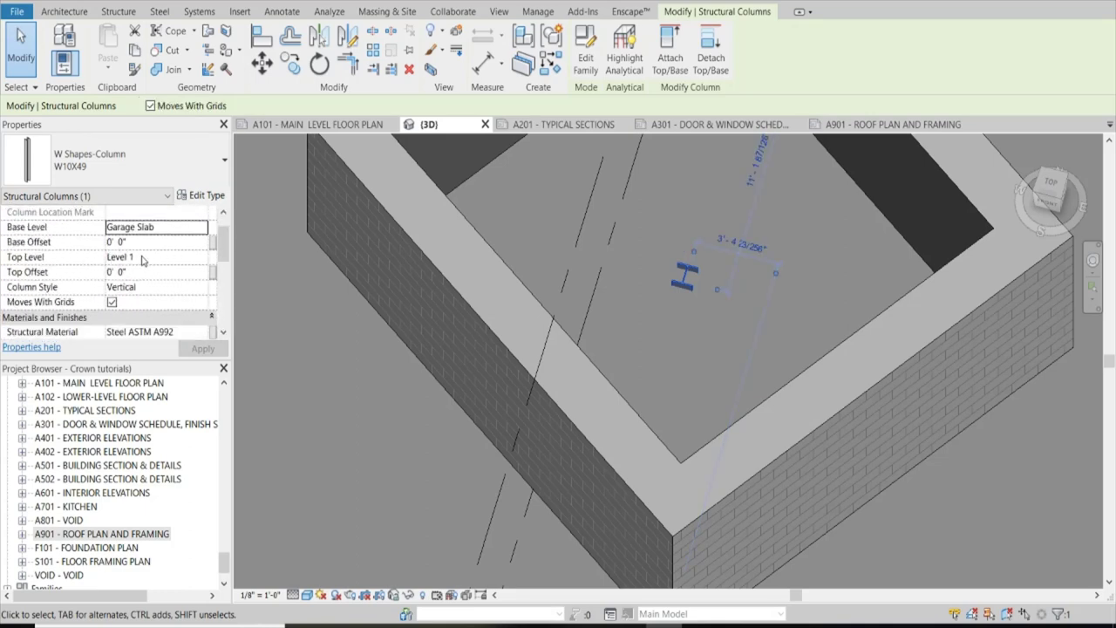
{"action": "left_click", "coordinate": [196, 228]}
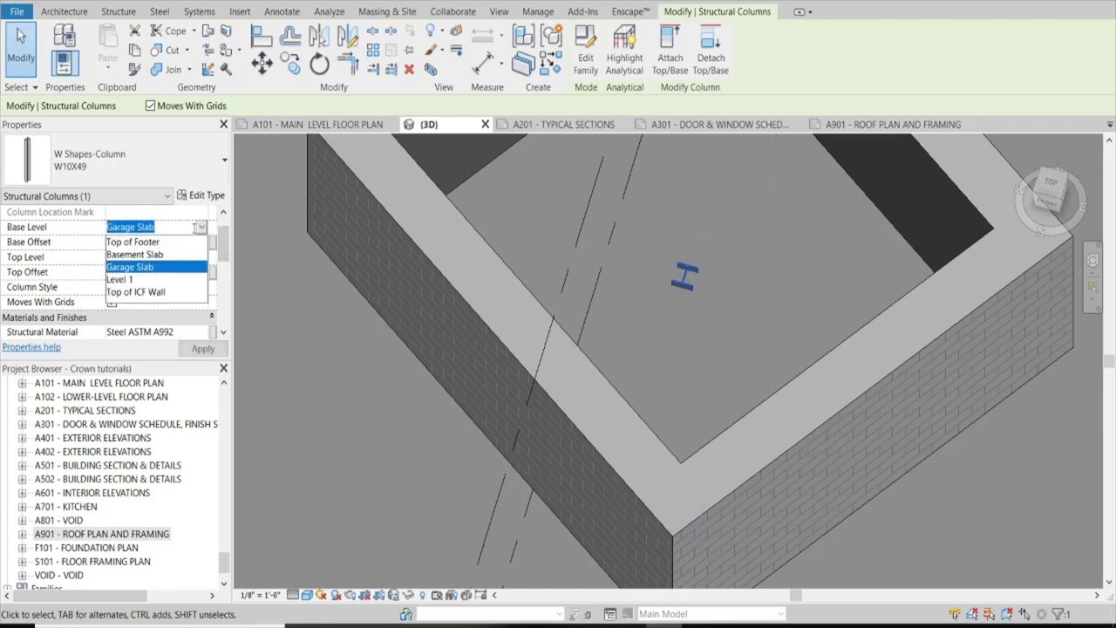
{"action": "left_click", "coordinate": [133, 279]}
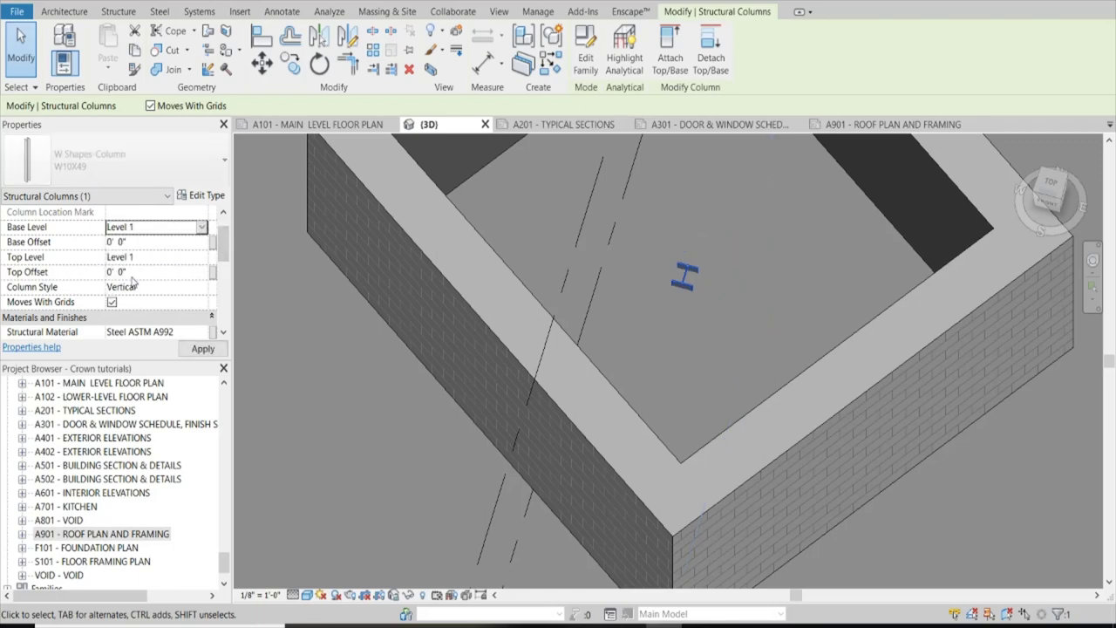
{"action": "left_click", "coordinate": [201, 258]}
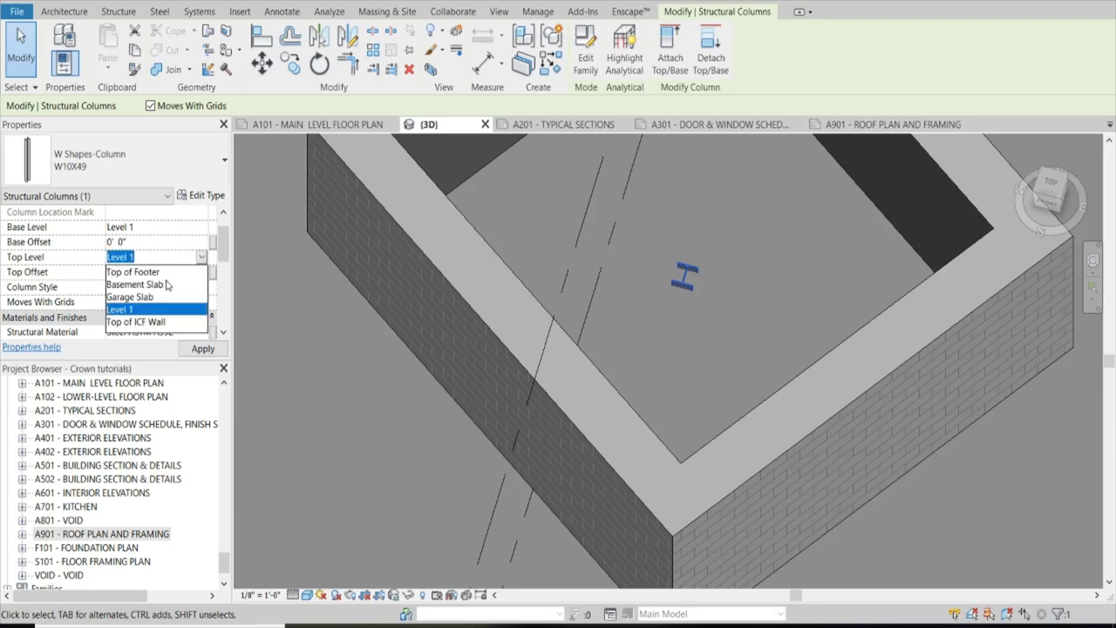
{"action": "left_click", "coordinate": [131, 321]}
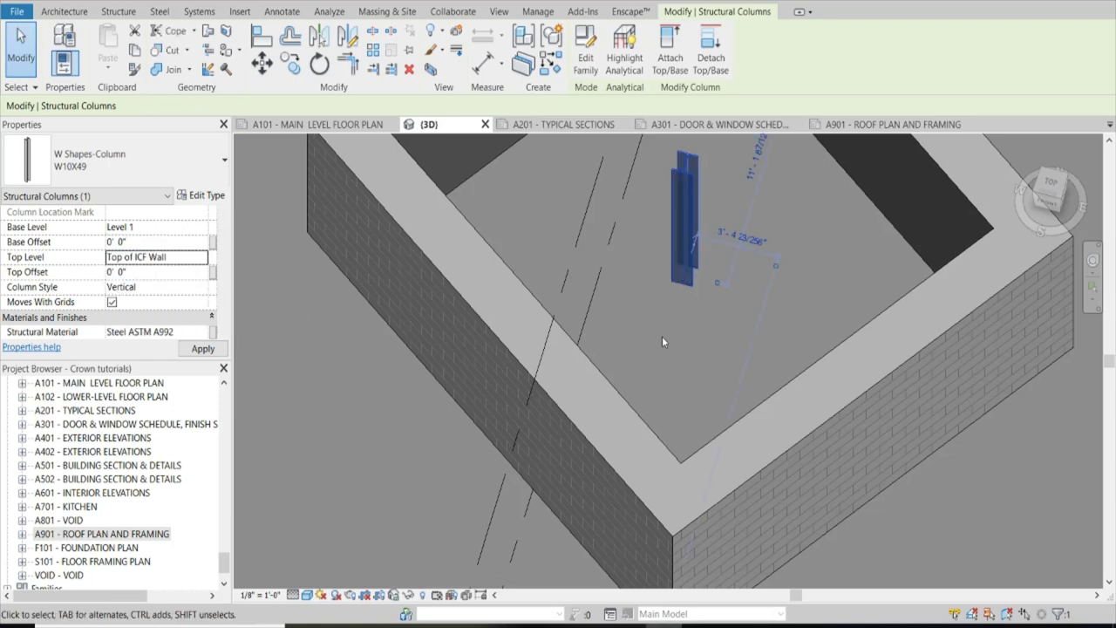
Step: Examine the column's height and shape inside the enclosure in the 3D view, and clear the selection
{"action": "scroll", "coordinate": [672, 344], "scroll_direction": "down", "scroll_amount": 3}
{"action": "scroll", "coordinate": [693, 225], "scroll_direction": "up", "scroll_amount": 2}
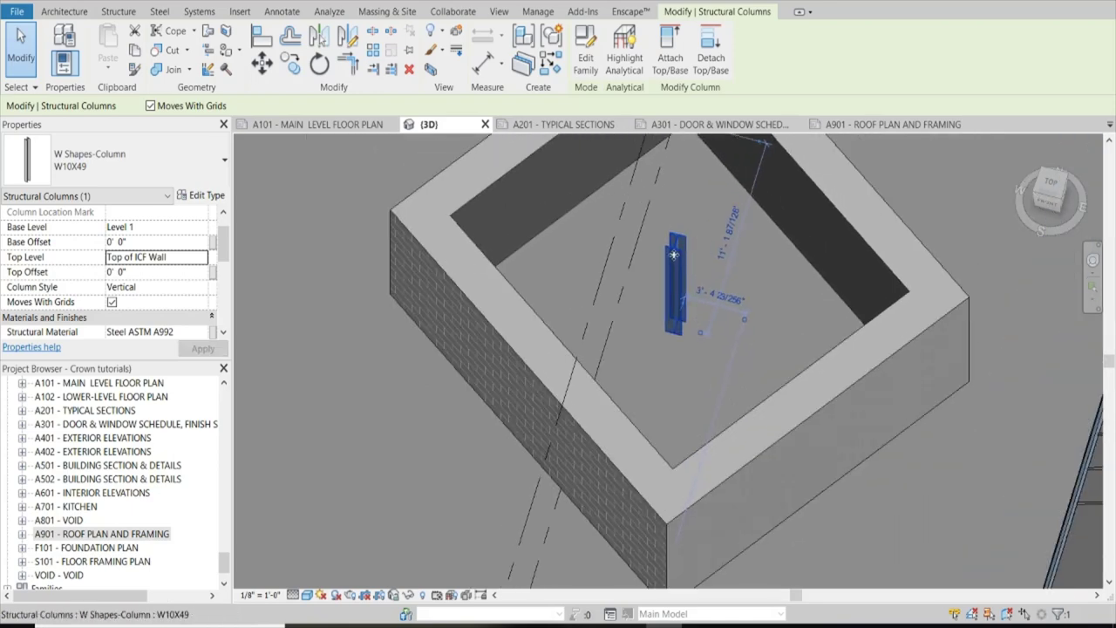
{"action": "scroll", "coordinate": [665, 240], "scroll_direction": "up", "scroll_amount": 2}
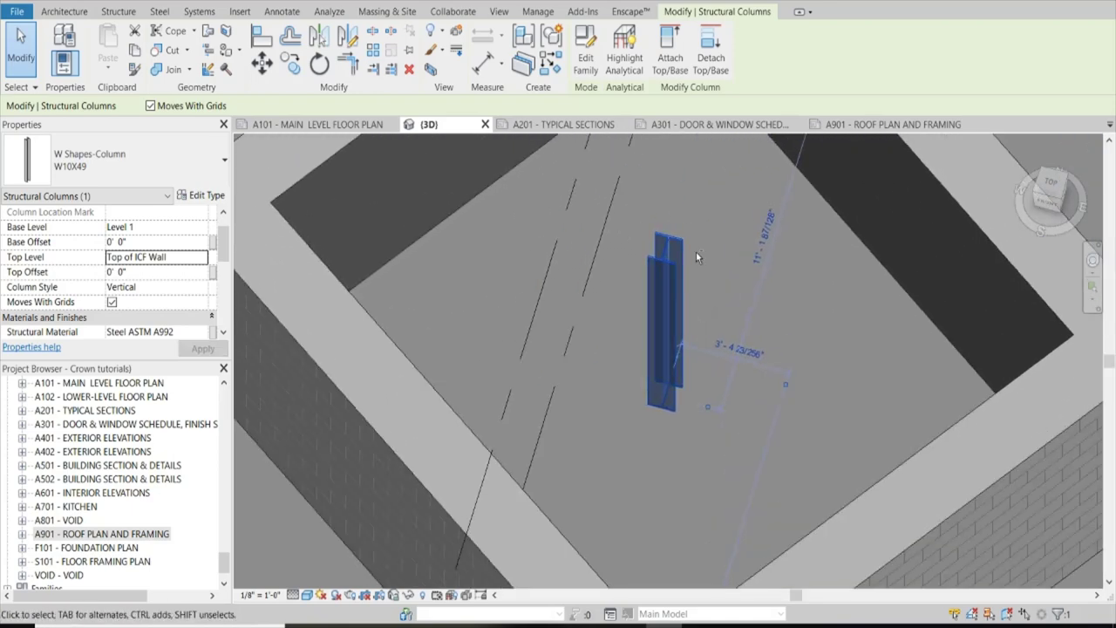
{"action": "key", "text": "Escape"}
{"action": "middle_click_drag", "start_coordinate": [704, 270], "coordinate": [652, 286], "text": "shift"}
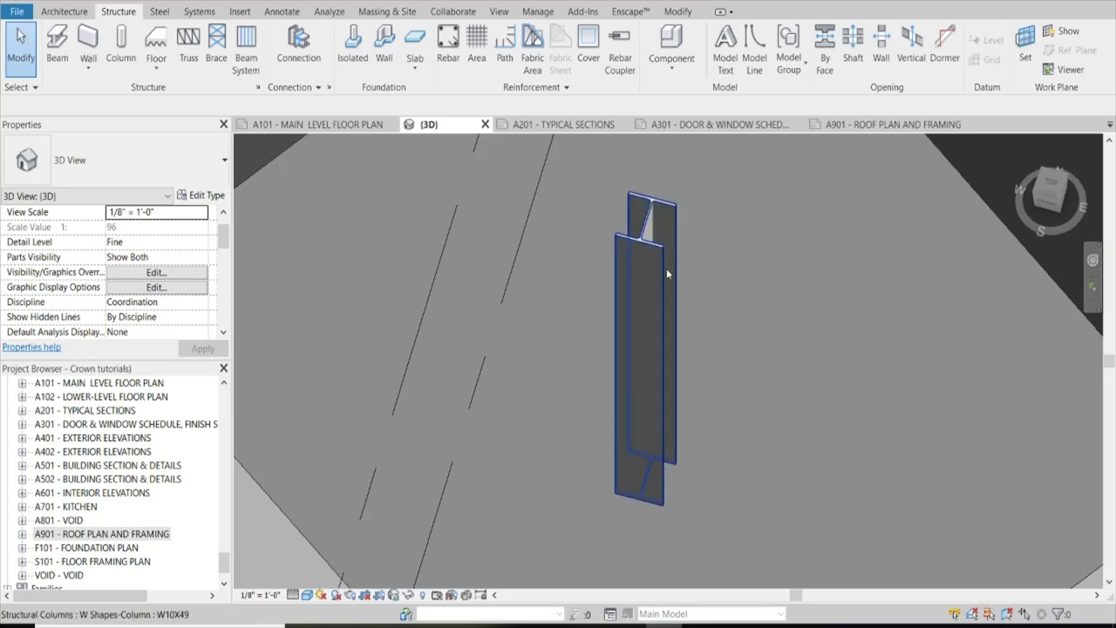
{"action": "left_click", "coordinate": [665, 268]}
{"action": "scroll", "coordinate": [665, 269], "scroll_direction": "down", "scroll_amount": 3}
{"action": "key", "text": "Escape"}
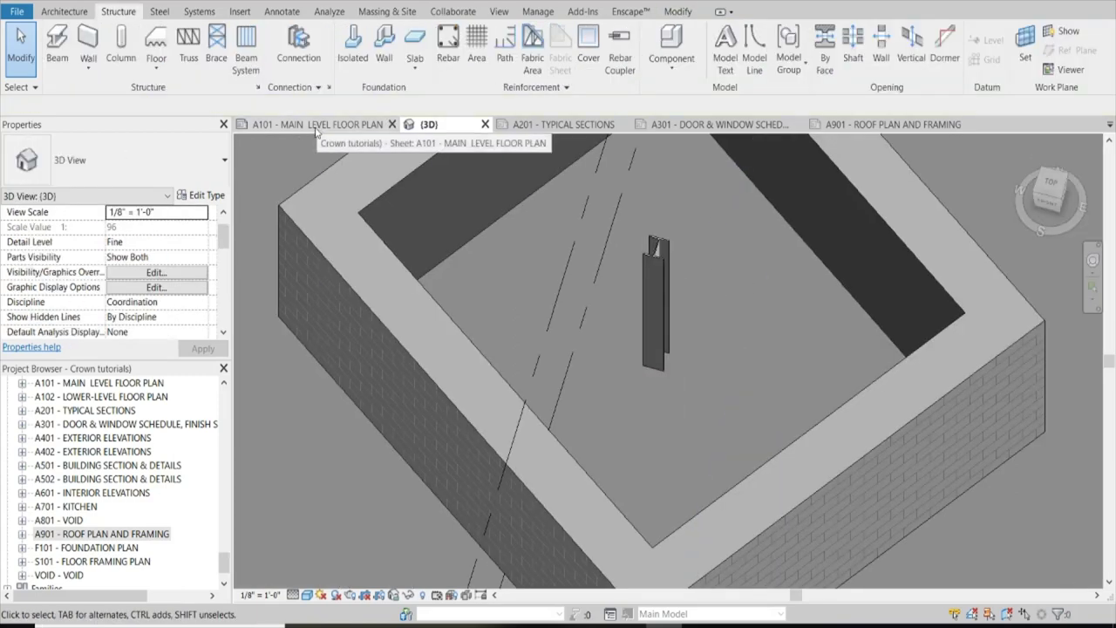
Step: Return to the A101 floor plan and examine the column's orientation and position within the inner dashed rectangle
{"action": "left_click", "coordinate": [316, 126]}
{"action": "scroll", "coordinate": [583, 323], "scroll_direction": "up", "scroll_amount": 1}
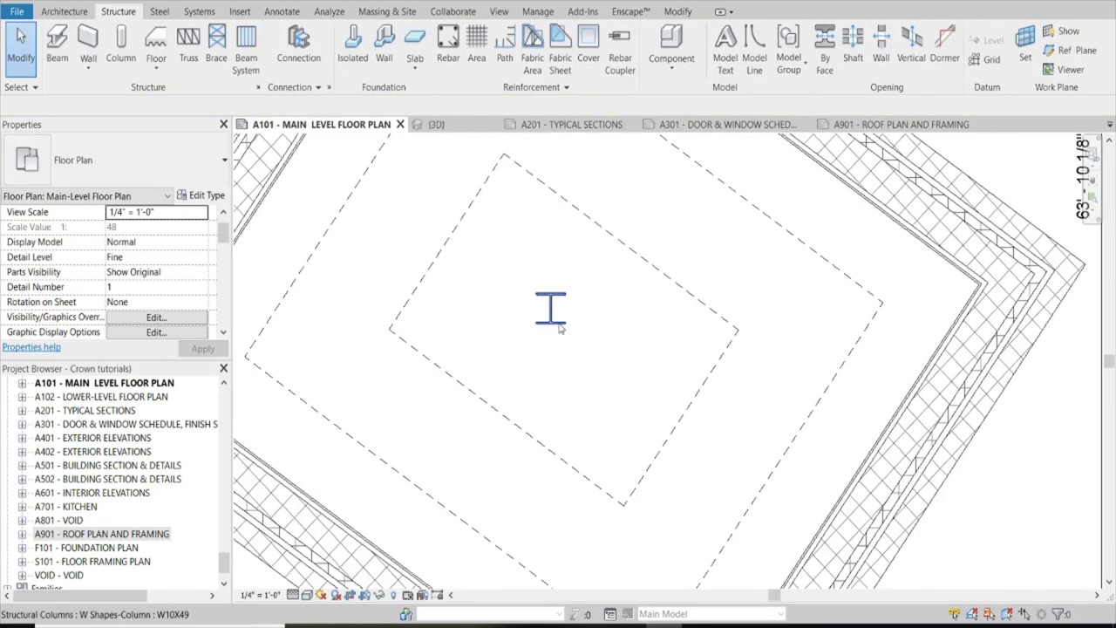
{"action": "left_click", "coordinate": [581, 320]}
{"action": "scroll", "coordinate": [581, 320], "scroll_direction": "up", "scroll_amount": 2}
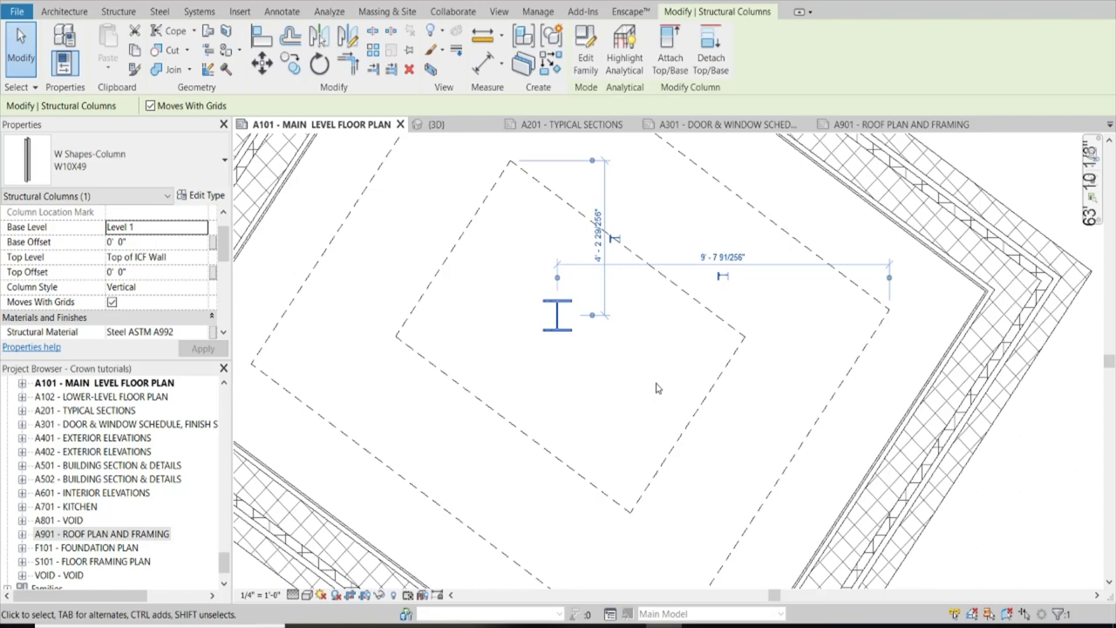
{"action": "scroll", "coordinate": [611, 361], "scroll_direction": "down", "scroll_amount": 1}
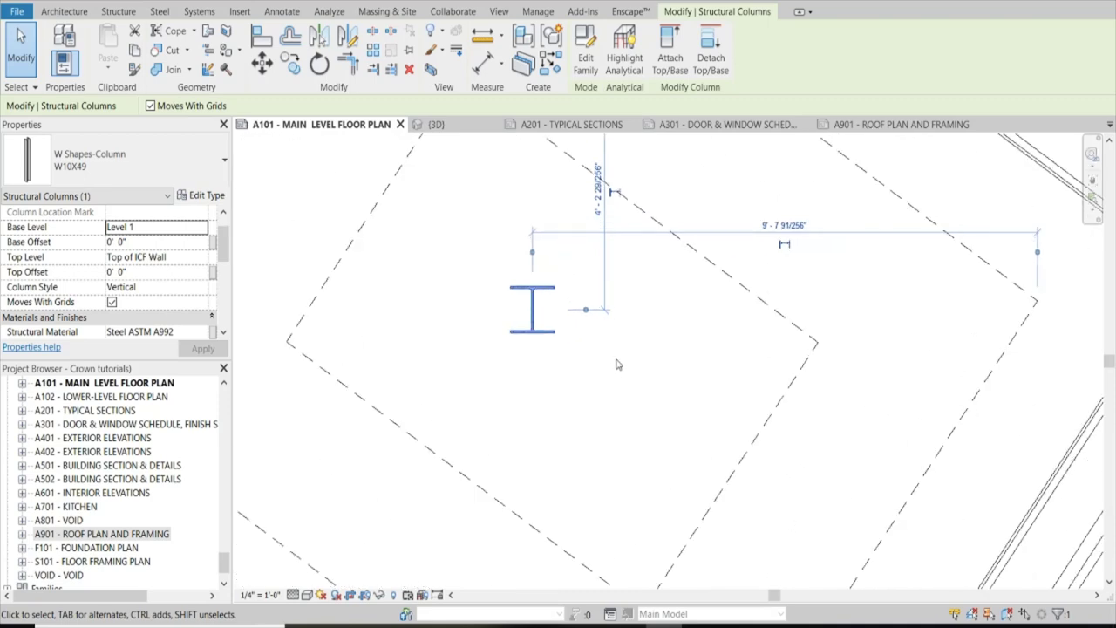
{"action": "left_click", "coordinate": [618, 362]}
{"action": "scroll", "coordinate": [575, 349], "scroll_direction": "down", "scroll_amount": 2}
{"action": "left_click", "coordinate": [564, 340]}
{"action": "scroll", "coordinate": [584, 353], "scroll_direction": "up", "scroll_amount": 3}
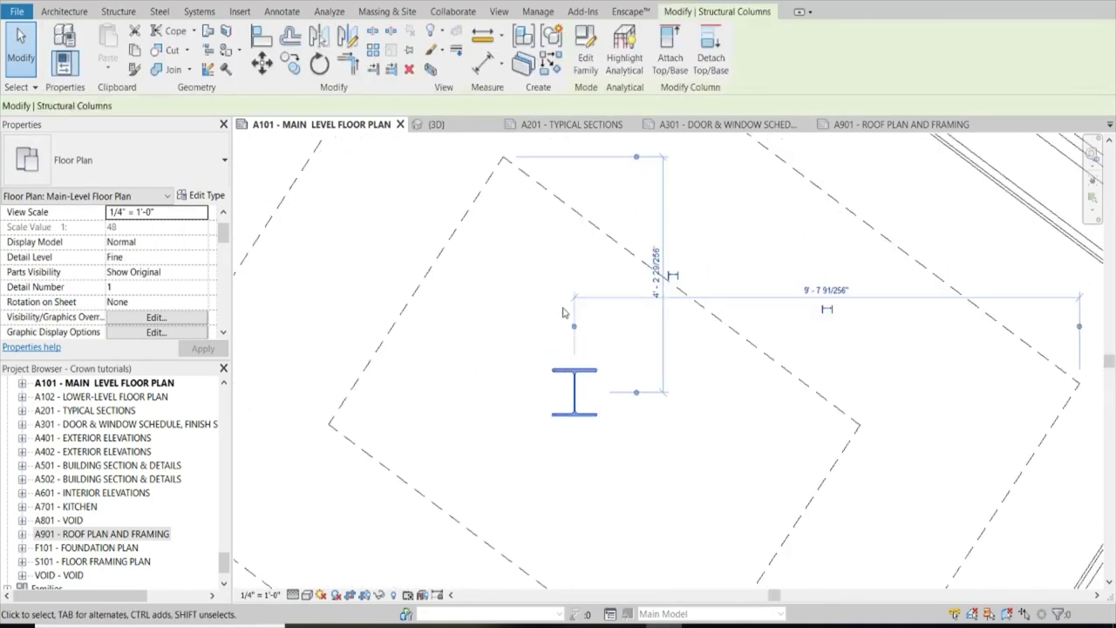
{"action": "scroll", "coordinate": [590, 358], "scroll_direction": "down", "scroll_amount": 3}
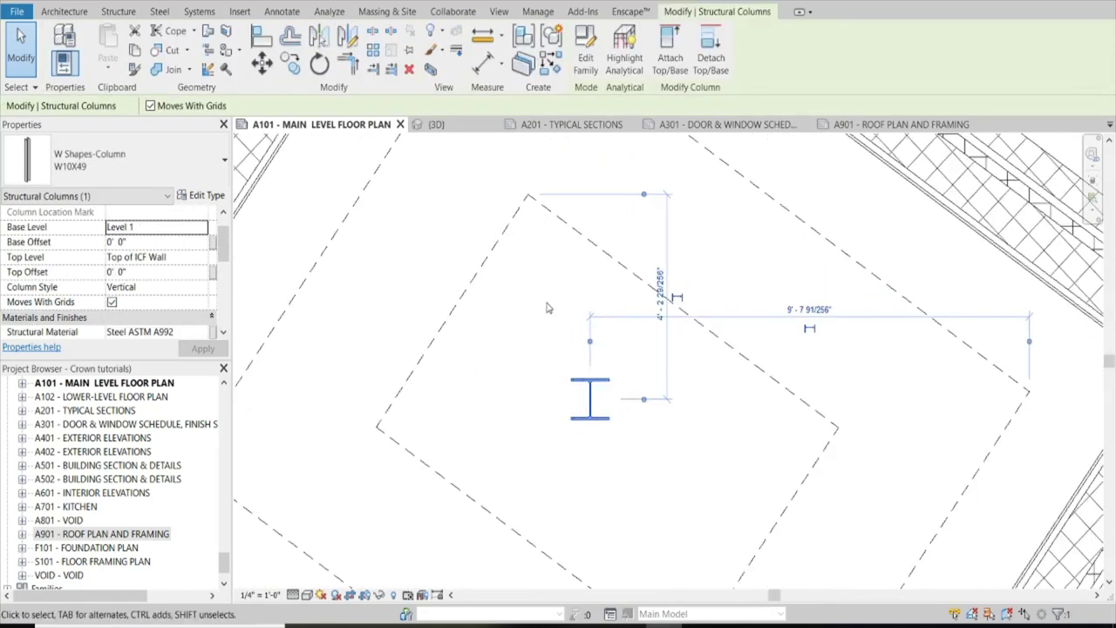
{"action": "left_click", "coordinate": [616, 312]}
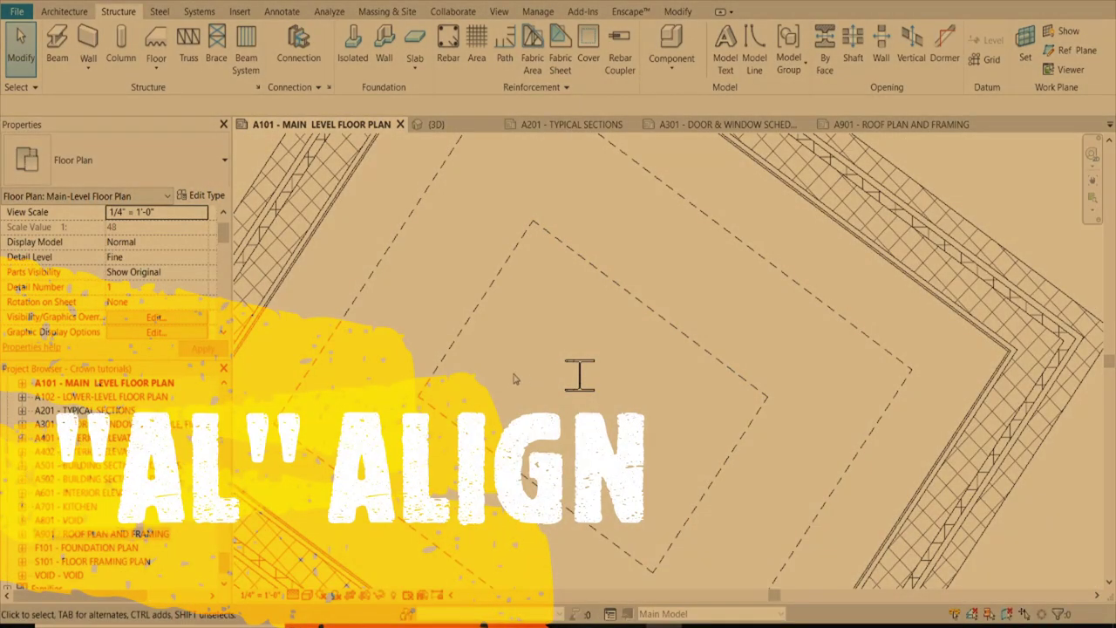
{"action": "key", "text": "a"}
{"action": "key", "text": "l"}
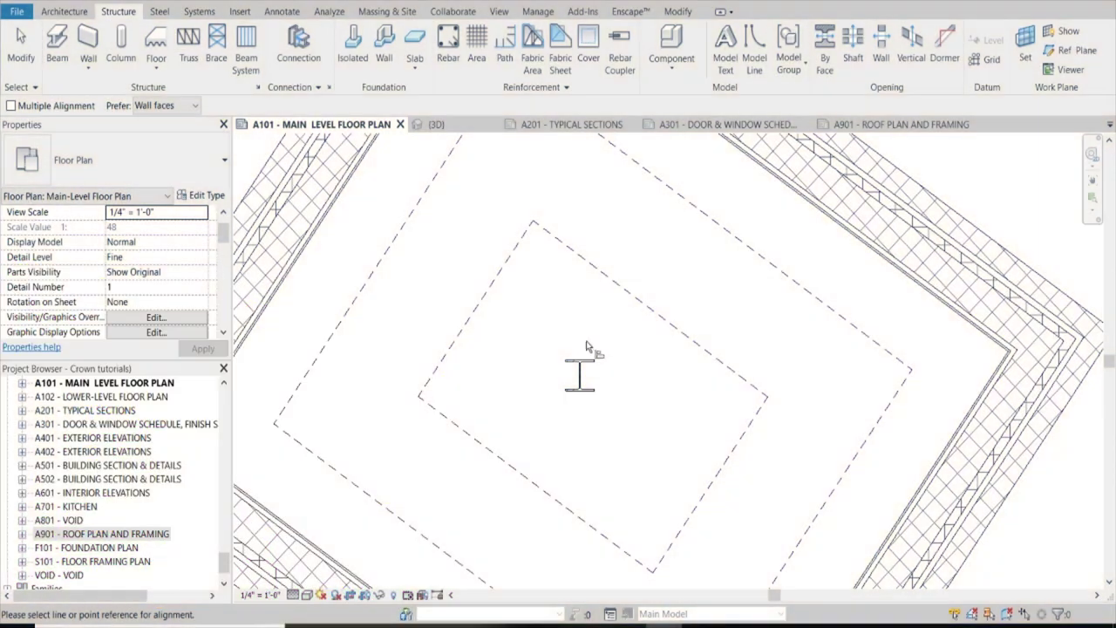
{"action": "scroll", "coordinate": [582, 350], "scroll_direction": "up", "scroll_amount": 4}
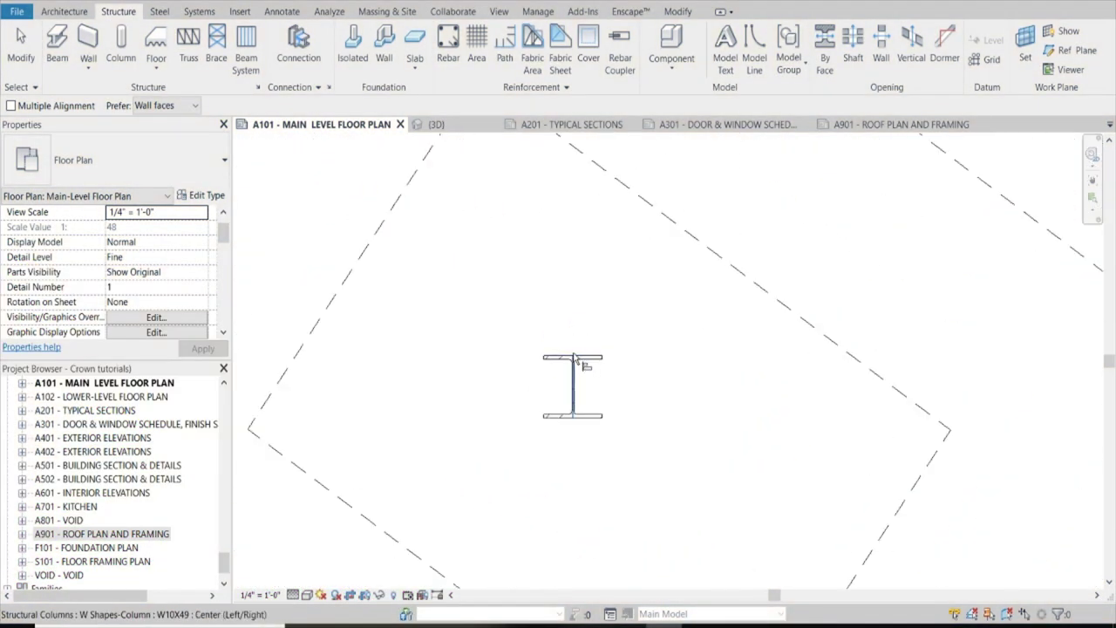
{"action": "scroll", "coordinate": [582, 371], "scroll_direction": "down", "scroll_amount": 2}
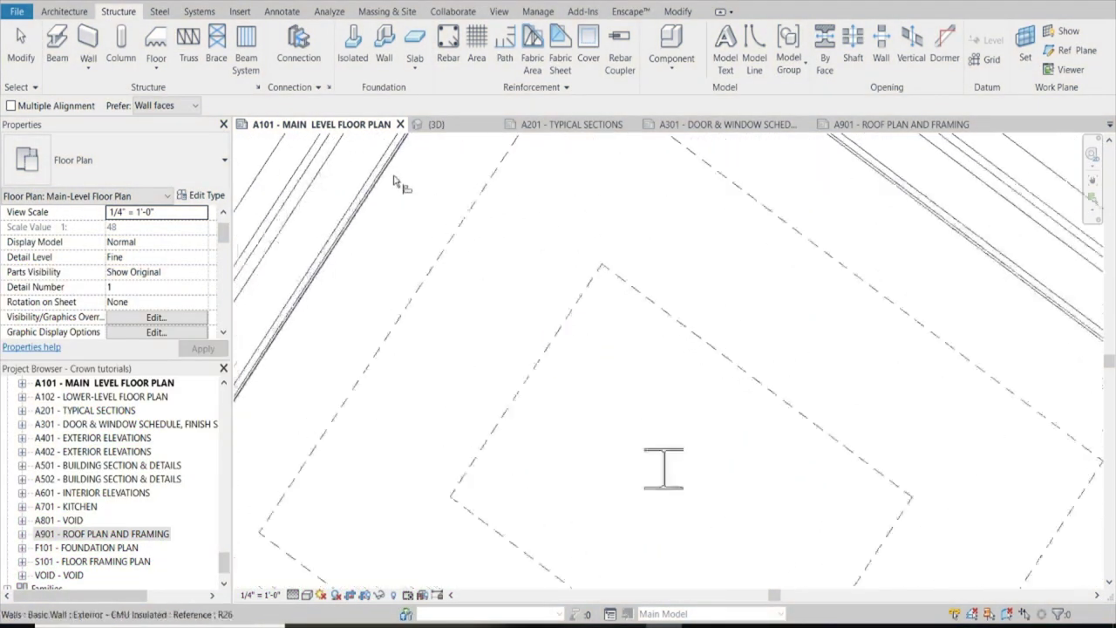
{"action": "scroll", "coordinate": [394, 181], "scroll_direction": "up", "scroll_amount": 1}
{"action": "key", "text": "Escape"}
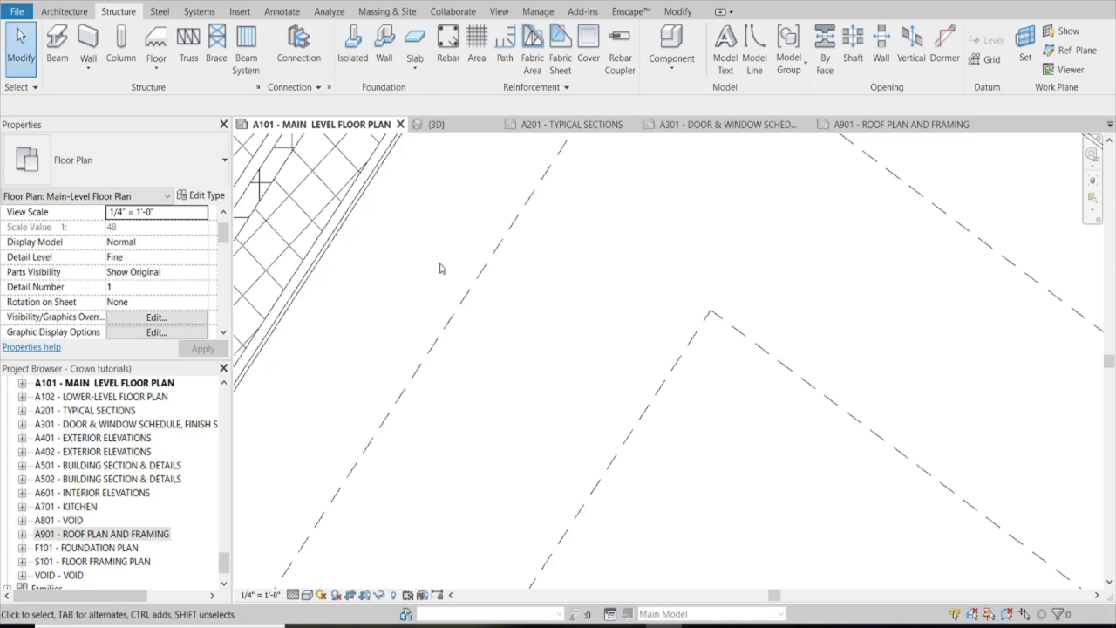
Step: Align the W10X49 column's flange with the inner face of the CMU wall that has the 18'-0" dimension
{"action": "key", "text": "a"}
{"action": "key", "text": "l"}
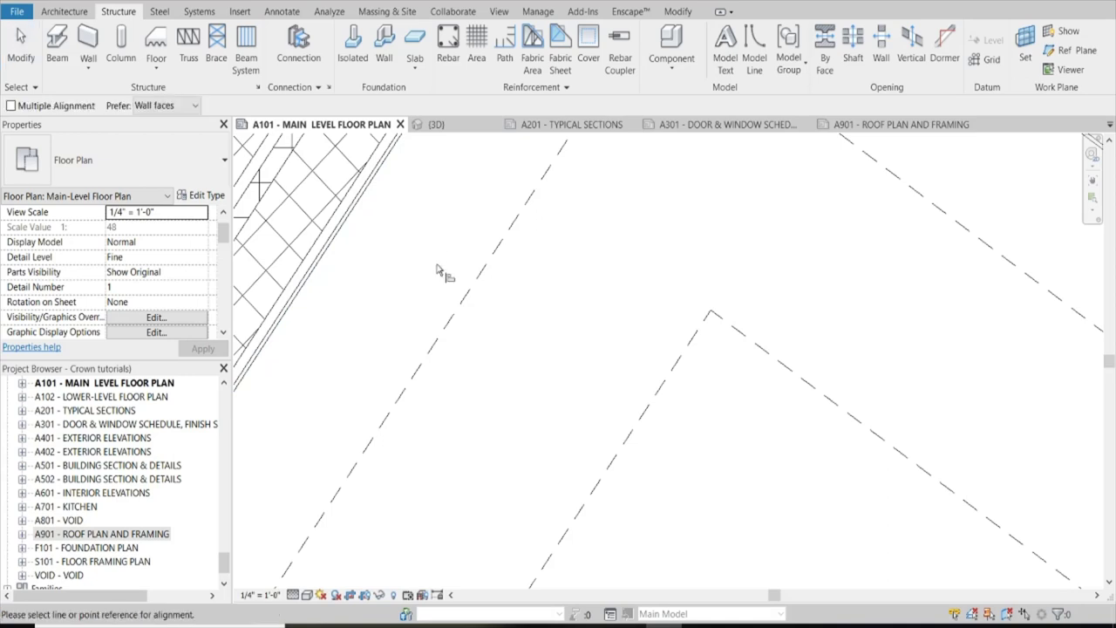
{"action": "scroll", "coordinate": [384, 179], "scroll_direction": "up", "scroll_amount": 1}
{"action": "left_click", "coordinate": [373, 177]}
{"action": "scroll", "coordinate": [436, 218], "scroll_direction": "down", "scroll_amount": 3}
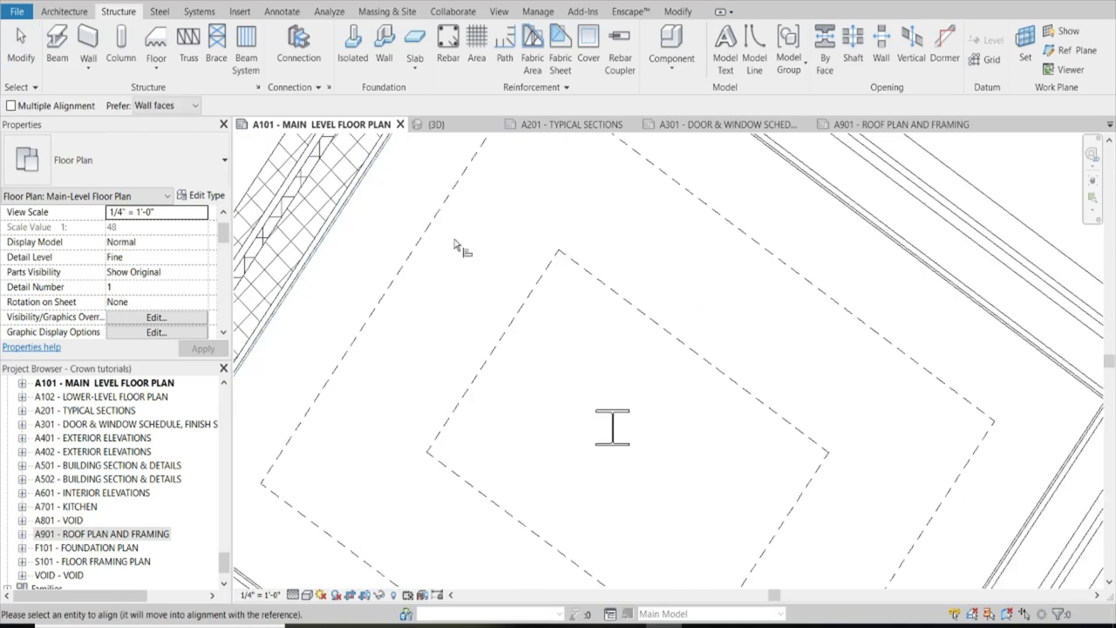
{"action": "scroll", "coordinate": [619, 418], "scroll_direction": "up", "scroll_amount": 3}
{"action": "left_click", "coordinate": [626, 397]}
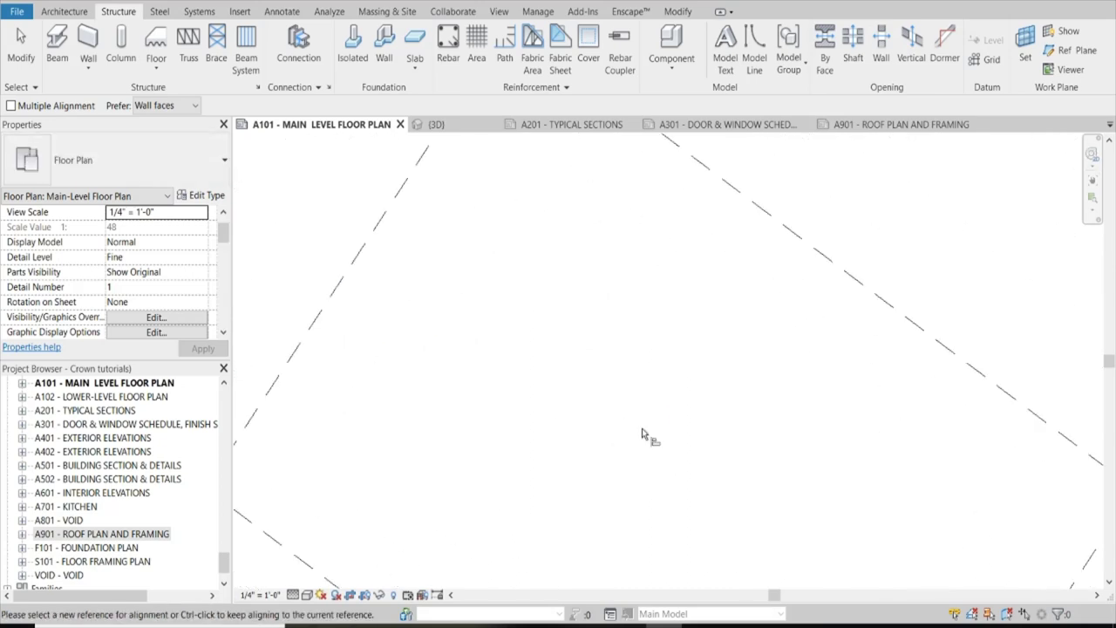
{"action": "scroll", "coordinate": [643, 435], "scroll_direction": "down", "scroll_amount": 3}
{"action": "scroll", "coordinate": [560, 272], "scroll_direction": "up", "scroll_amount": 2}
{"action": "key", "text": "Escape"}
{"action": "key", "text": "Escape"}
{"action": "scroll", "coordinate": [611, 253], "scroll_direction": "up", "scroll_amount": 2}
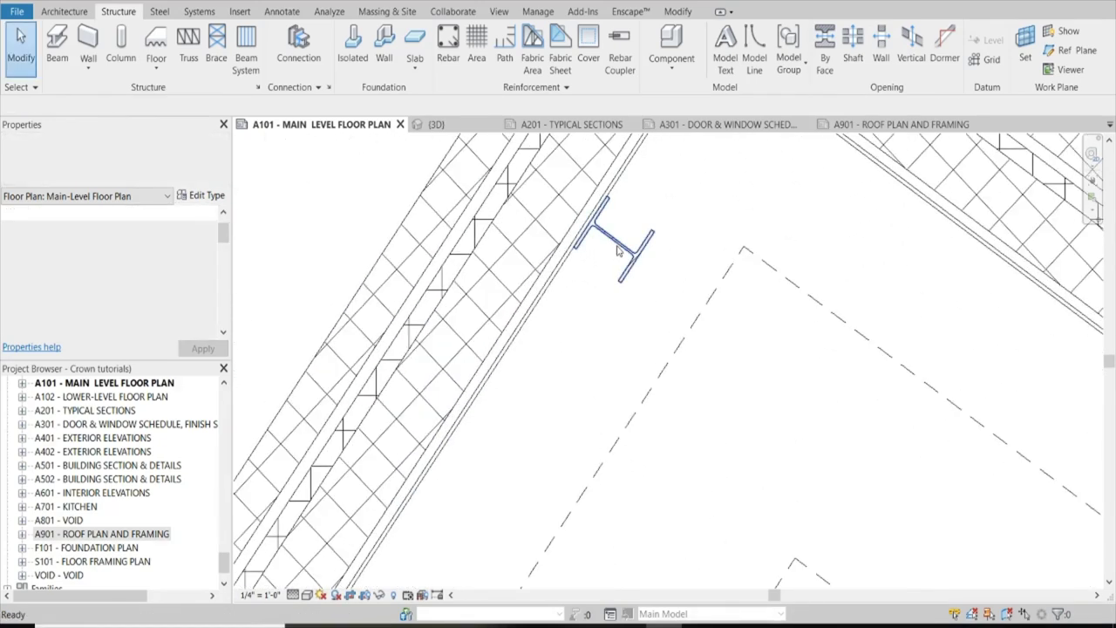
{"action": "scroll", "coordinate": [615, 252], "scroll_direction": "down", "scroll_amount": 2}
{"action": "key", "text": "a"}
{"action": "key", "text": "l"}
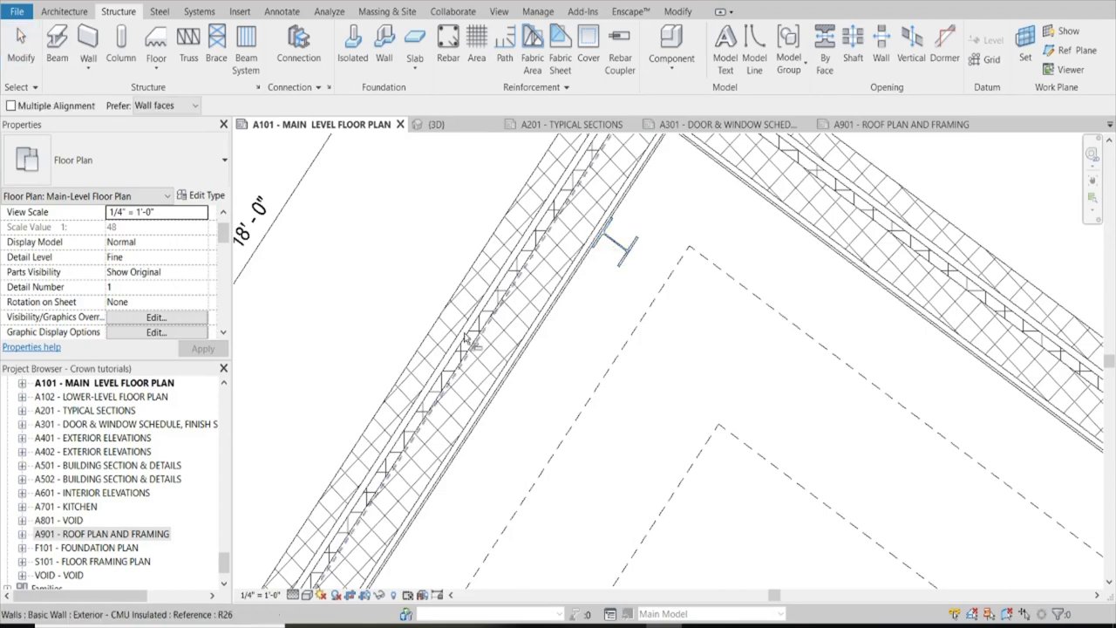
{"action": "scroll", "coordinate": [476, 370], "scroll_direction": "down", "scroll_amount": 3}
{"action": "scroll", "coordinate": [452, 394], "scroll_direction": "up", "scroll_amount": 1}
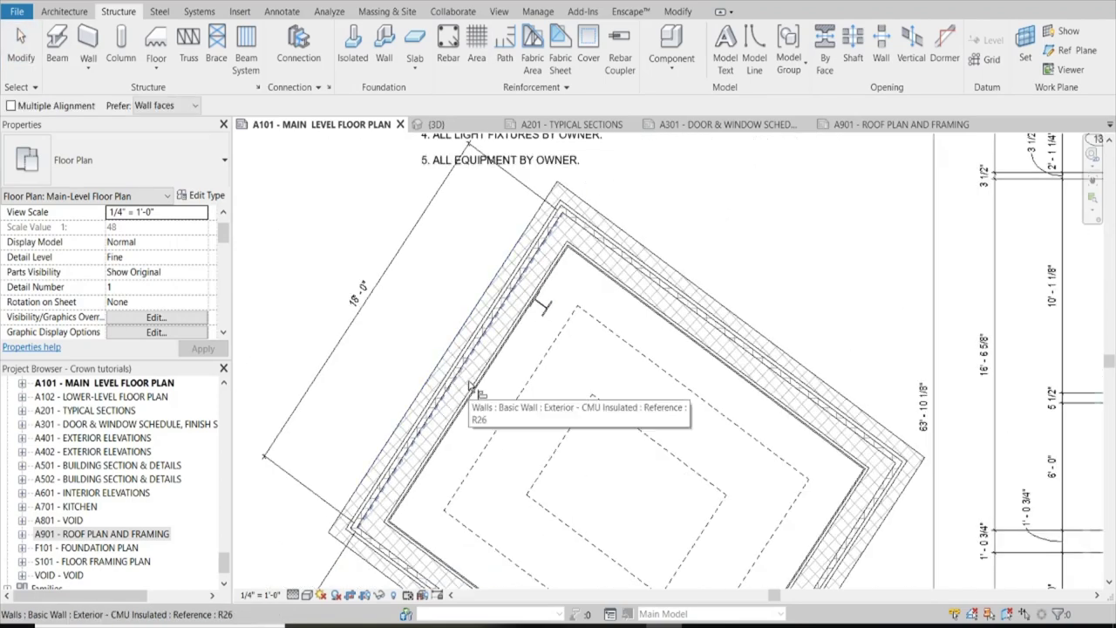
{"action": "key", "text": "Escape"}
Step: Draw an <Overhead> detail line about 2'-0" long, perpendicular and outward from the exterior face midpoint of the wall beside the column
{"action": "key", "text": "d"}
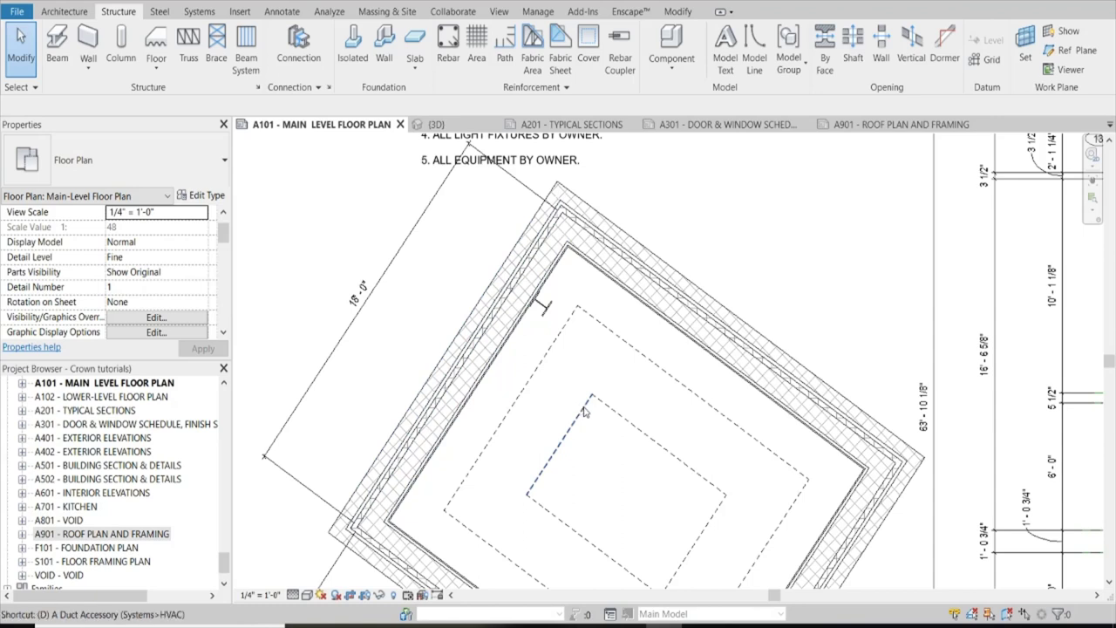
{"action": "key", "text": "l"}
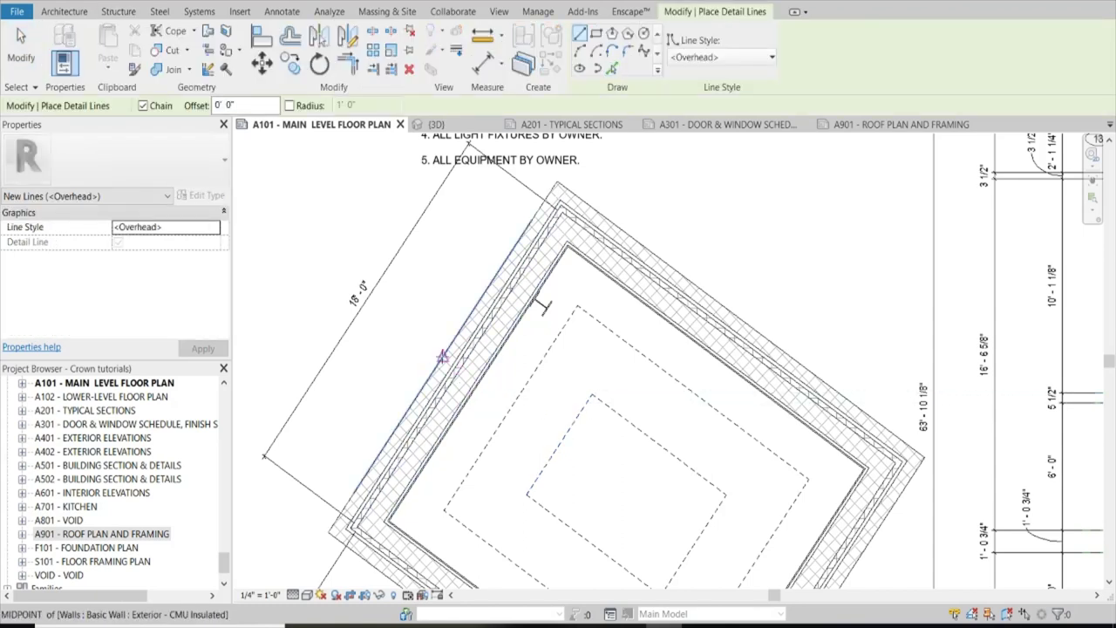
{"action": "left_click", "coordinate": [438, 361]}
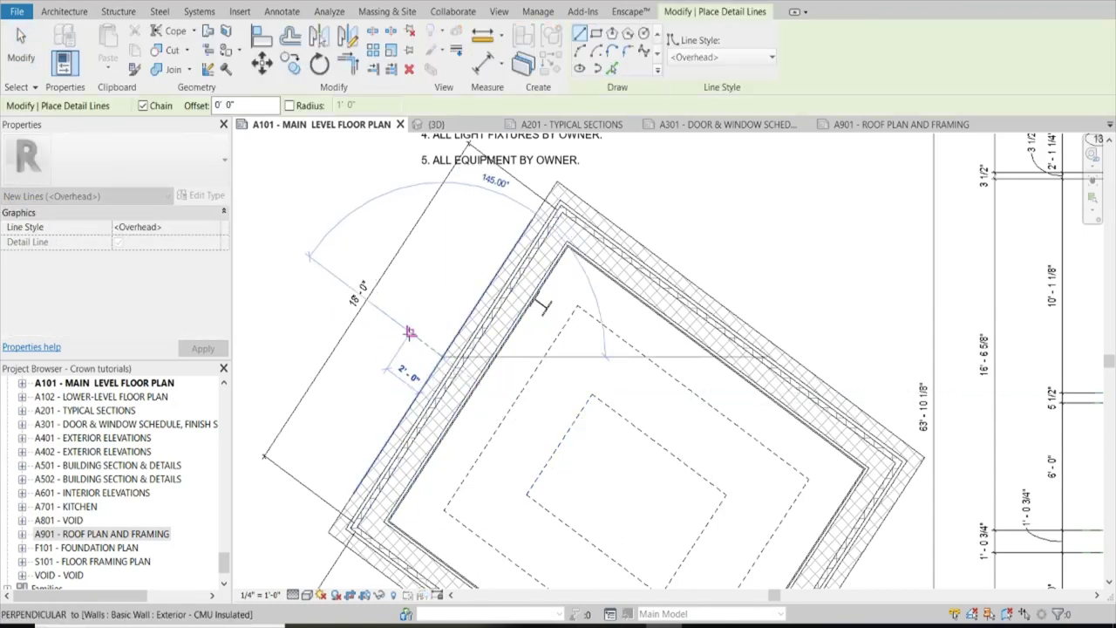
{"action": "key", "text": "Escape"}
{"action": "key", "text": "Escape"}
{"action": "scroll", "coordinate": [416, 346], "scroll_direction": "up", "scroll_amount": 2}
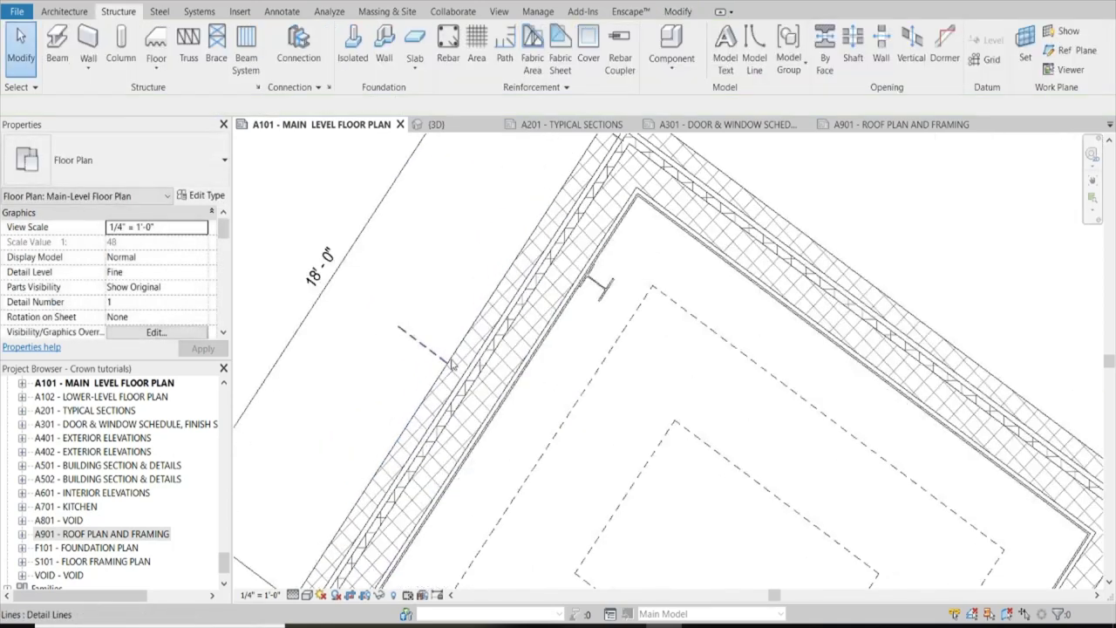
Step: Align the column's web centerline with the detail line at the wall's midpoint
{"action": "scroll", "coordinate": [427, 358], "scroll_direction": "down", "scroll_amount": 3}
{"action": "scroll", "coordinate": [453, 375], "scroll_direction": "up", "scroll_amount": 2}
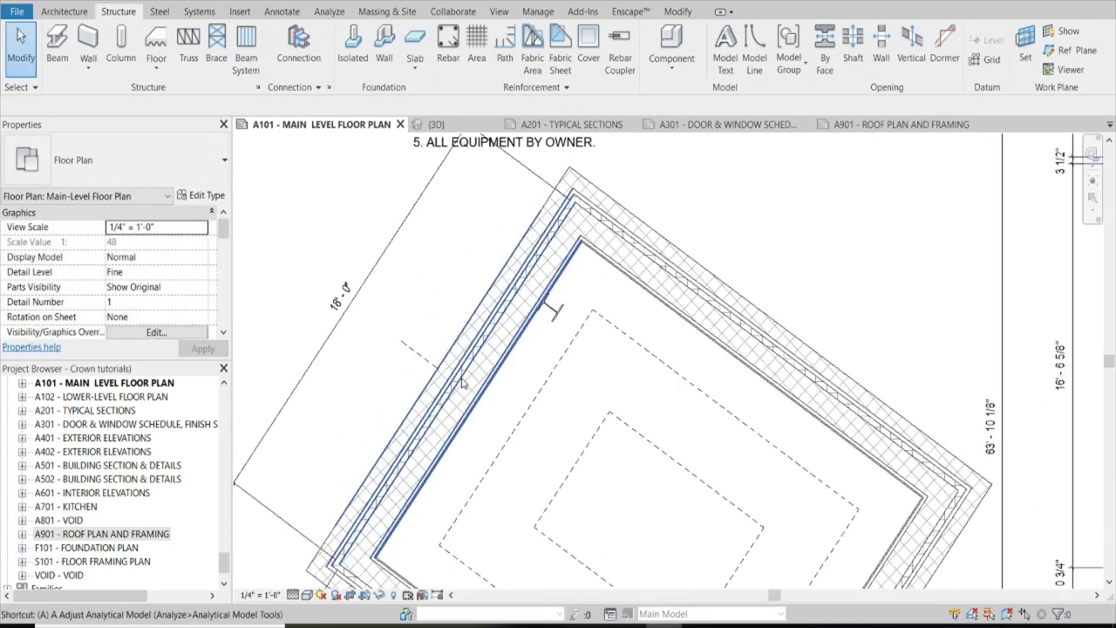
{"action": "key", "text": "a"}
{"action": "key", "text": "l"}
{"action": "scroll", "coordinate": [543, 331], "scroll_direction": "up", "scroll_amount": 2}
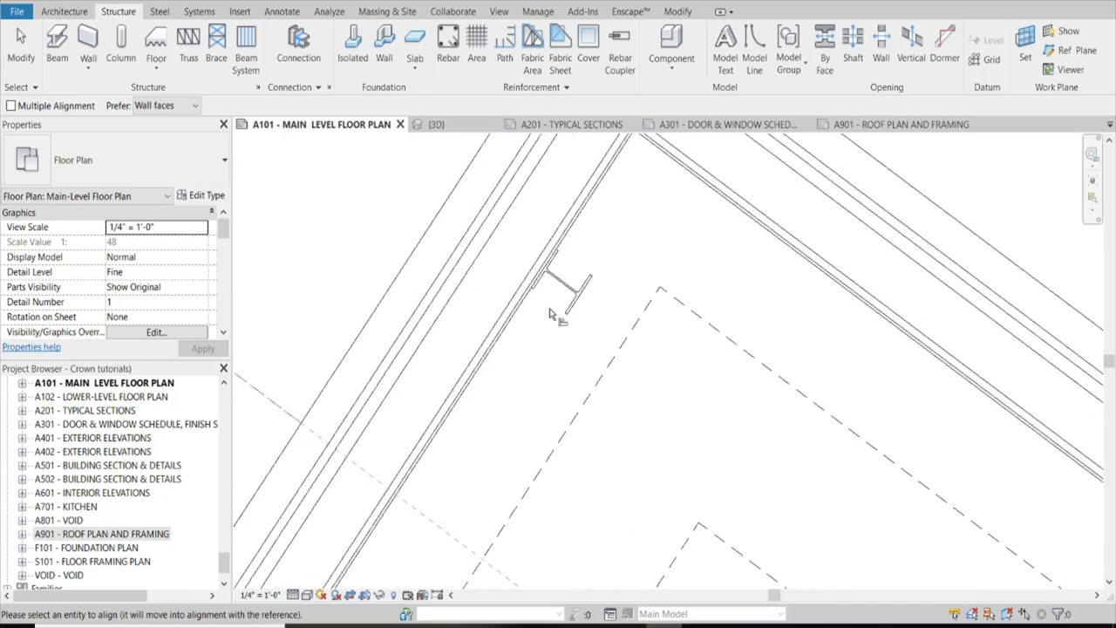
{"action": "scroll", "coordinate": [543, 331], "scroll_direction": "down", "scroll_amount": 2}
{"action": "scroll", "coordinate": [545, 269], "scroll_direction": "up", "scroll_amount": 3}
{"action": "scroll", "coordinate": [546, 269], "scroll_direction": "up", "scroll_amount": 3}
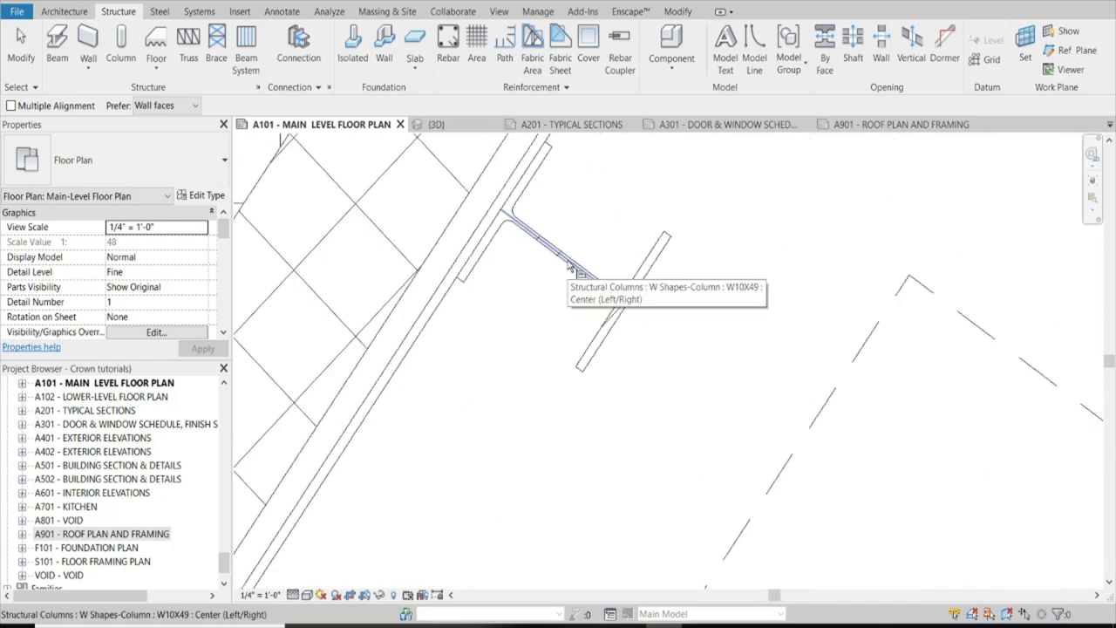
{"action": "left_click", "coordinate": [567, 265]}
{"action": "scroll", "coordinate": [568, 264], "scroll_direction": "down", "scroll_amount": 2}
{"action": "key", "text": "Escape"}
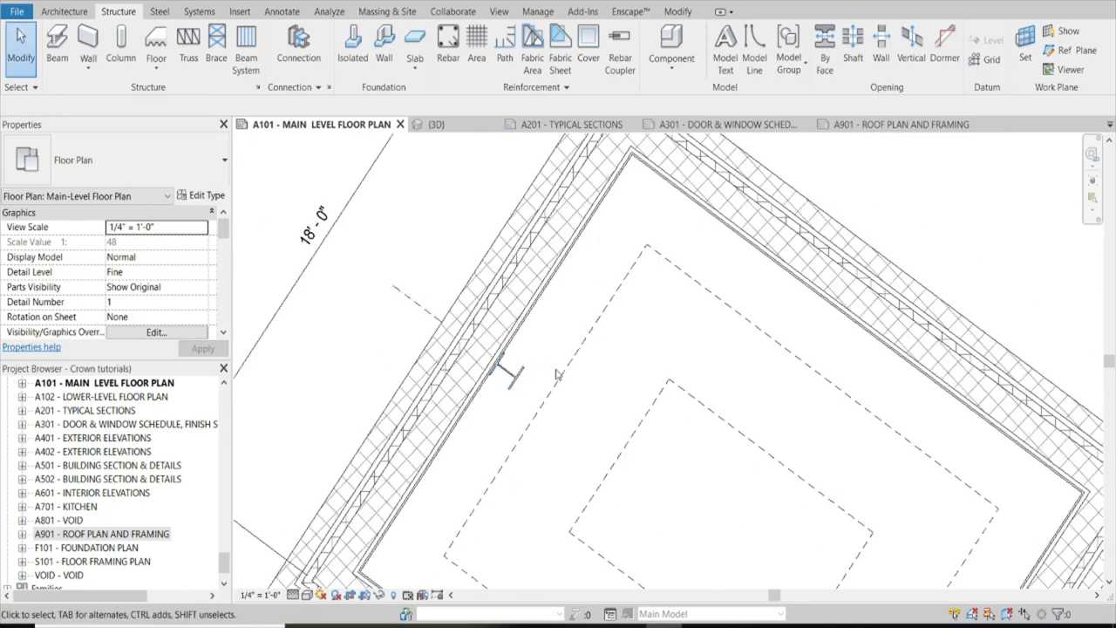
Step: Delete the reference detail line outside the wall
{"action": "left_click", "coordinate": [415, 301]}
{"action": "key", "text": "Delete"}
{"action": "scroll", "coordinate": [418, 307], "scroll_direction": "down", "scroll_amount": 3}
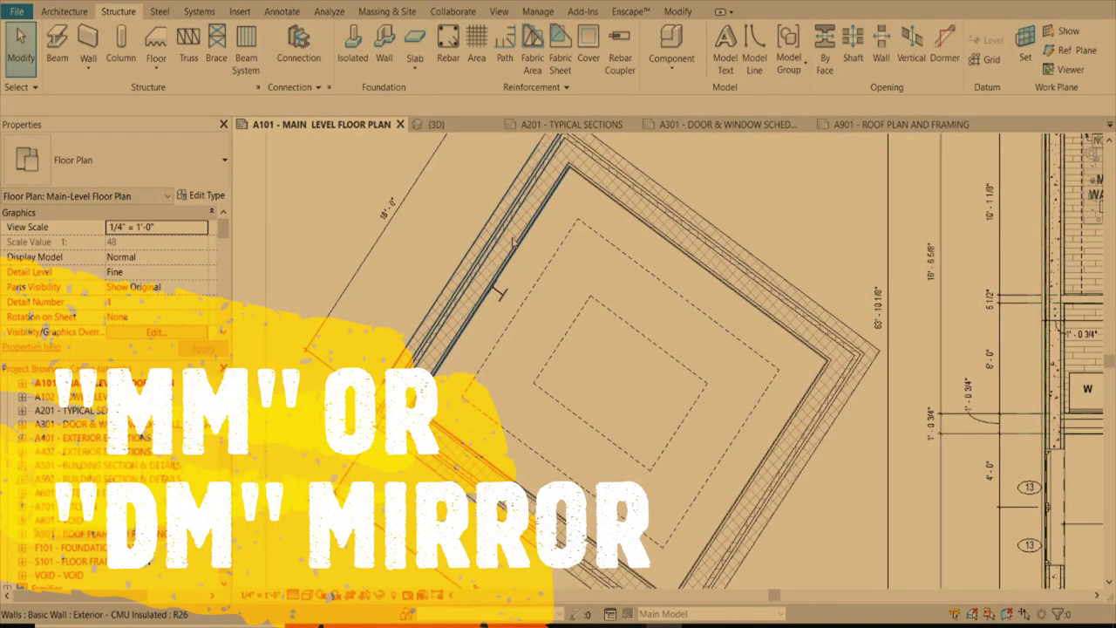
{"action": "scroll", "coordinate": [491, 291], "scroll_direction": "up", "scroll_amount": 2}
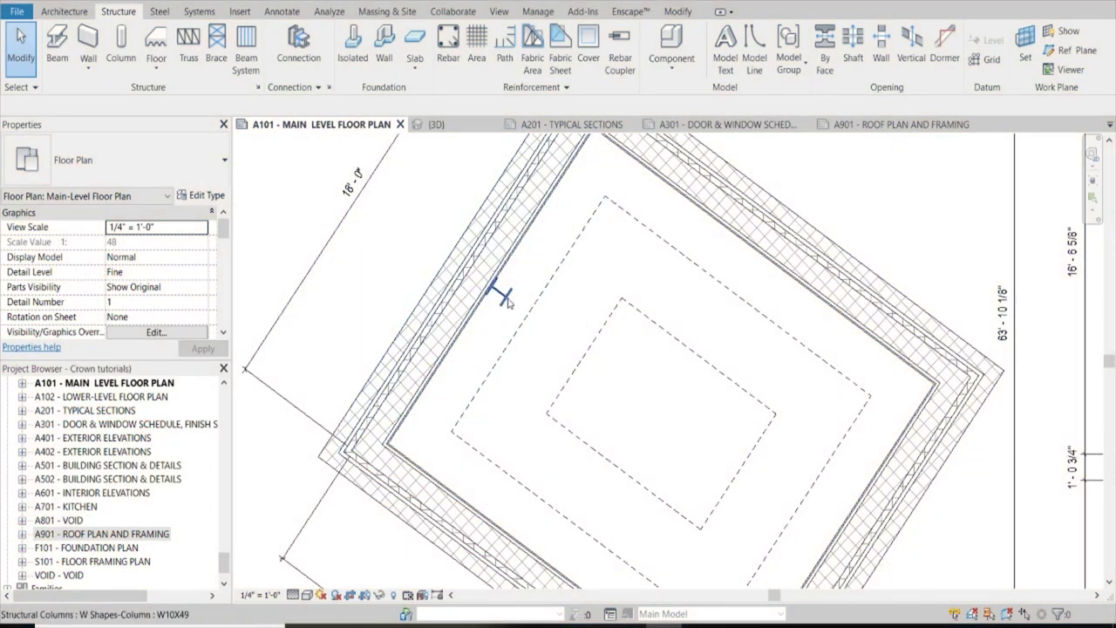
{"action": "left_click", "coordinate": [507, 298]}
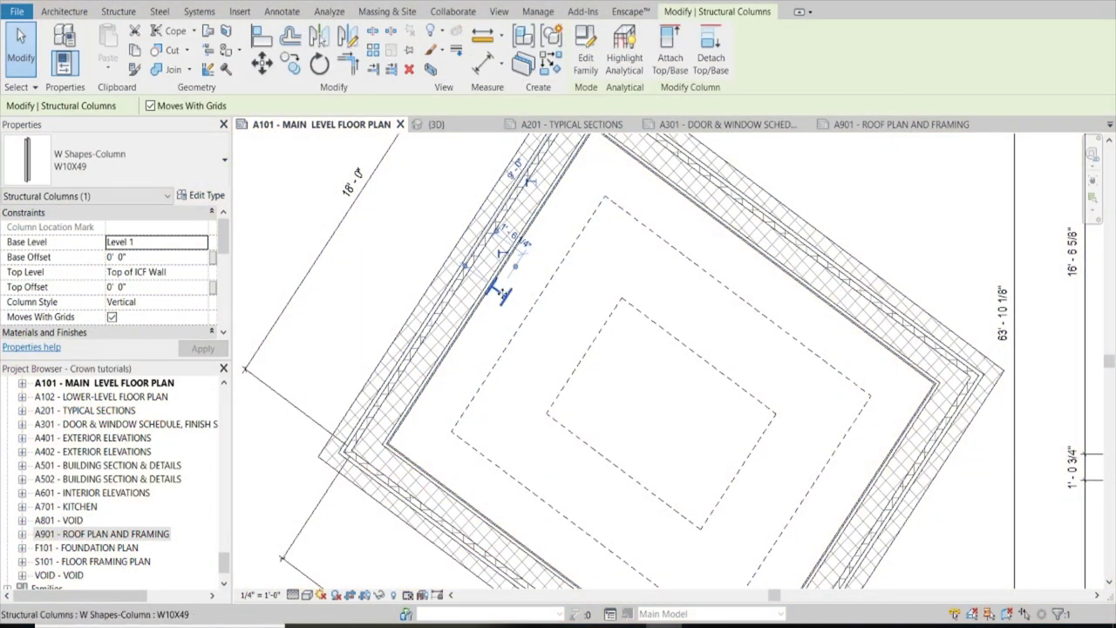
{"action": "scroll", "coordinate": [754, 349], "scroll_direction": "down", "scroll_amount": 2}
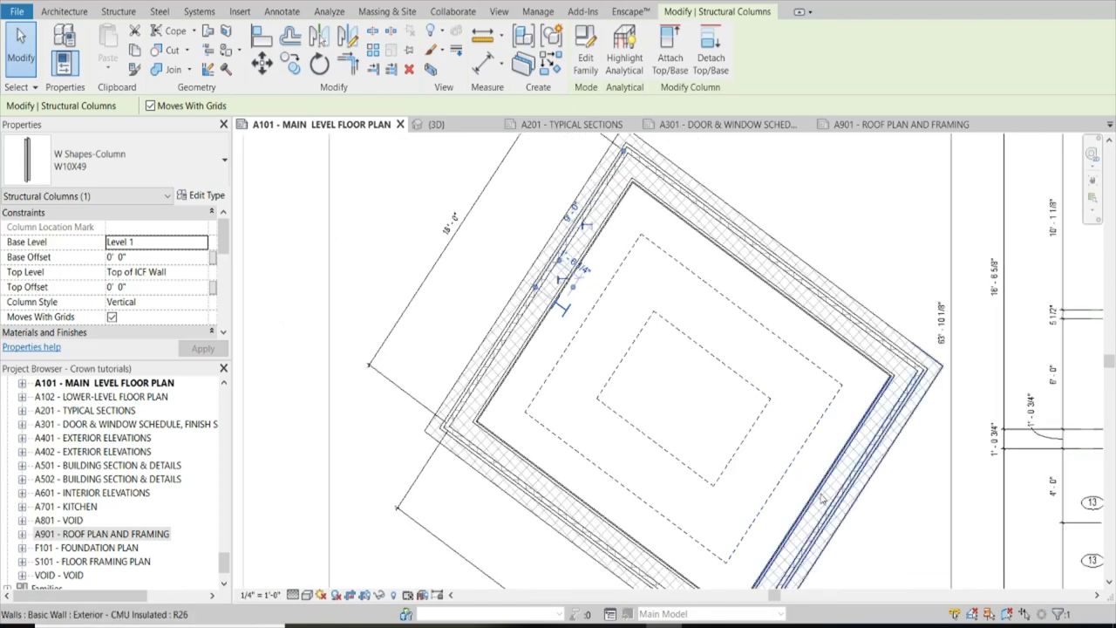
{"action": "scroll", "coordinate": [567, 301], "scroll_direction": "up", "scroll_amount": 3}
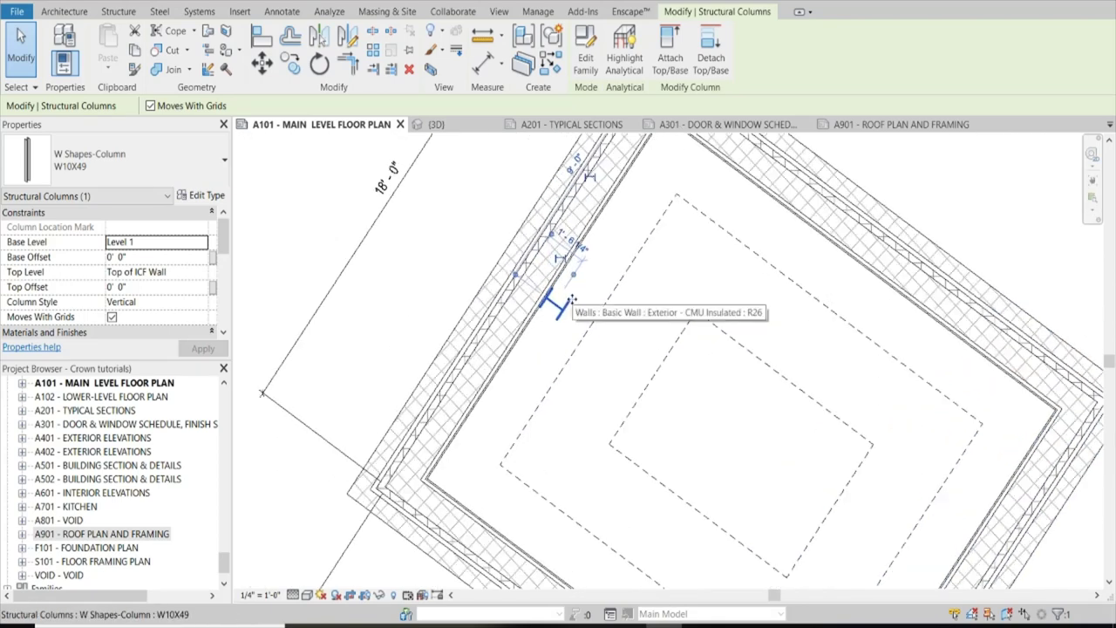
{"action": "left_click", "coordinate": [576, 302]}
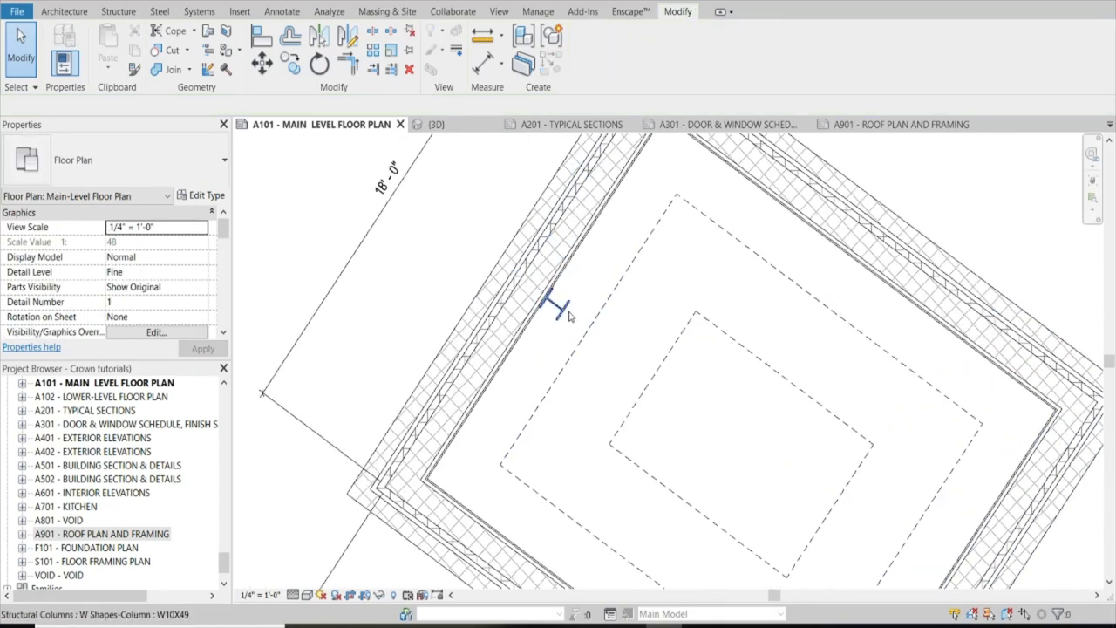
{"action": "key", "text": "m"}
{"action": "key", "text": "m"}
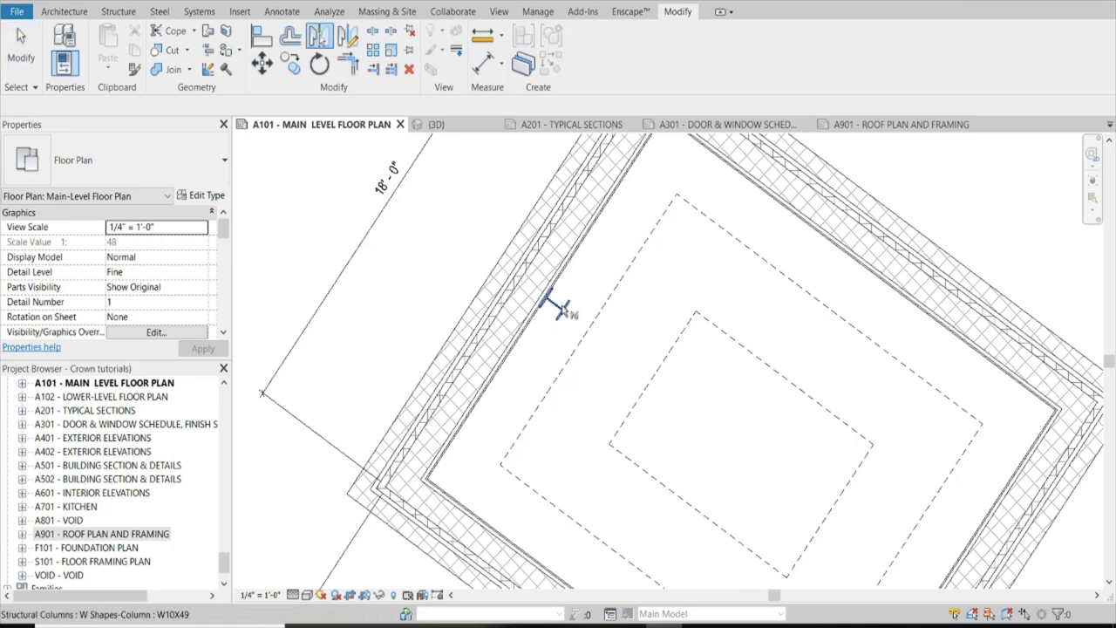
{"action": "key", "text": "Escape"}
{"action": "left_click", "coordinate": [560, 307]}
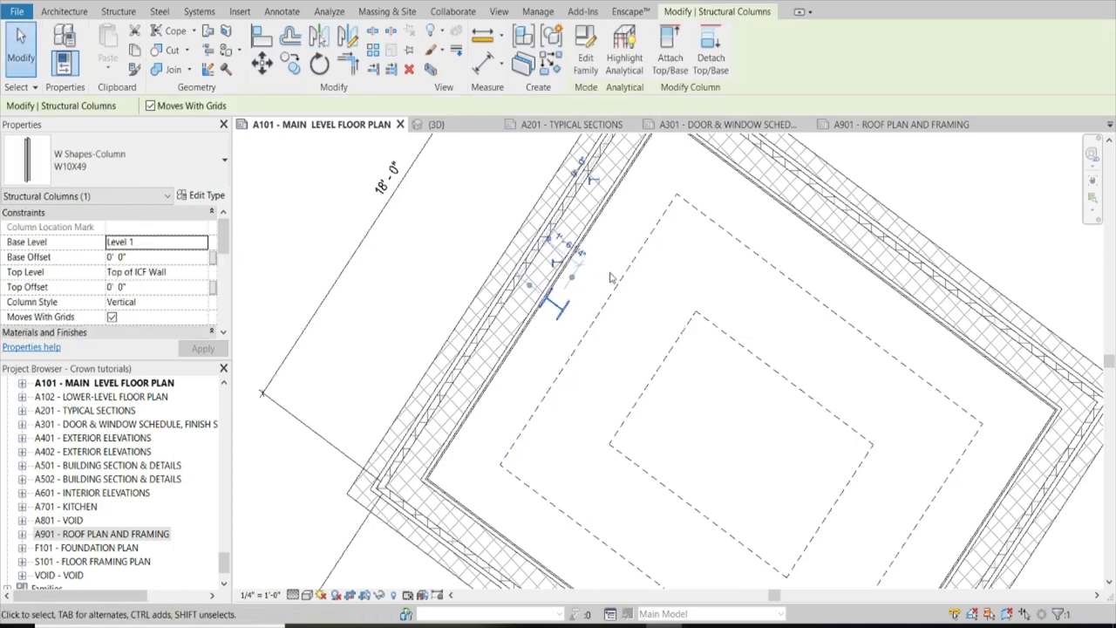
{"action": "key", "text": "m"}
{"action": "key", "text": "m"}
{"action": "scroll", "coordinate": [632, 268], "scroll_direction": "down", "scroll_amount": 3}
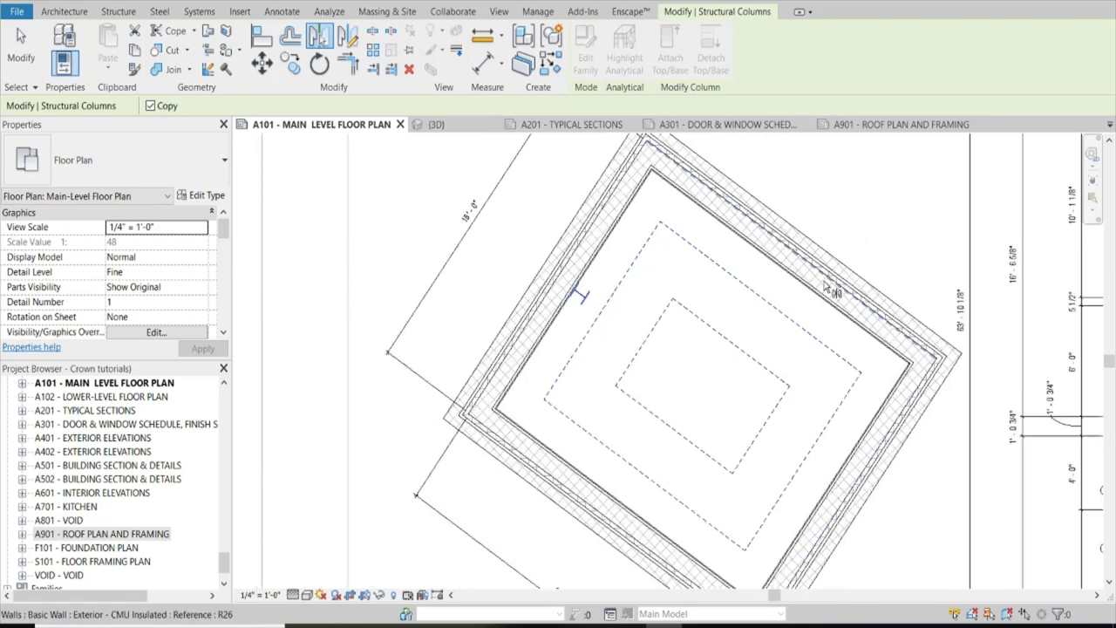
{"action": "left_click", "coordinate": [586, 272]}
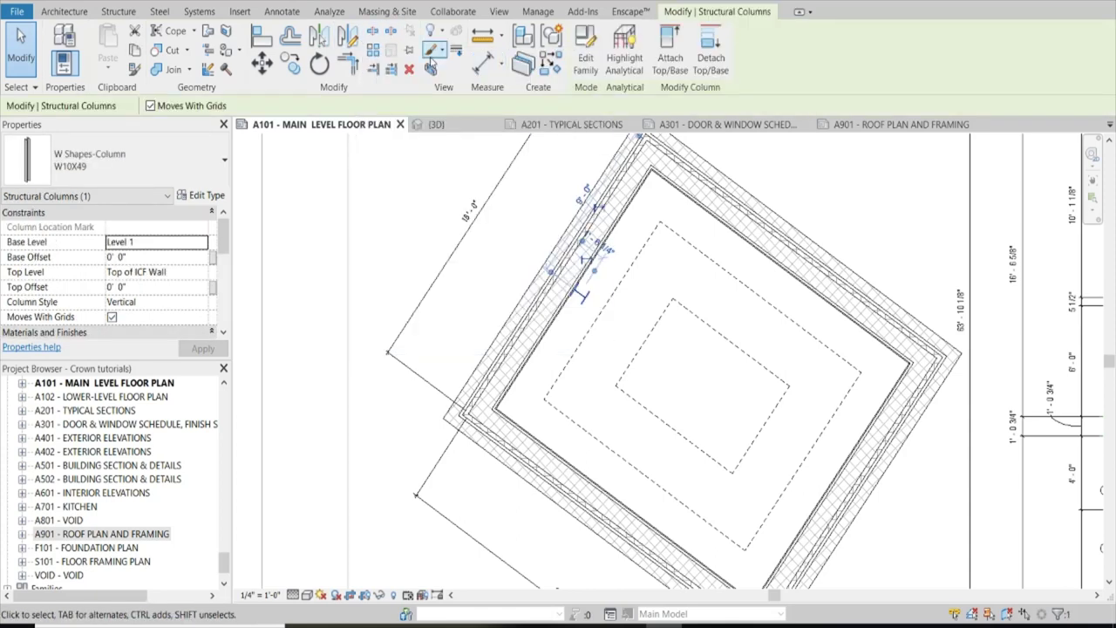
{"action": "left_click", "coordinate": [737, 253]}
{"action": "scroll", "coordinate": [598, 280], "scroll_direction": "up", "scroll_amount": 3}
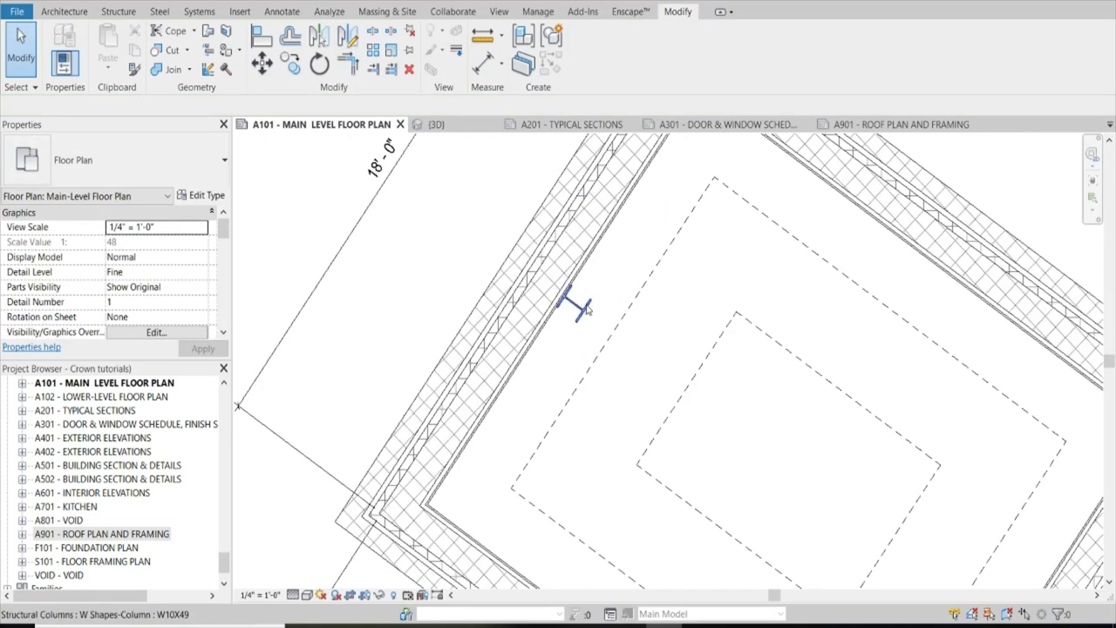
Step: Mirror a copy of the column to the opposite wall, drawing the axis perpendicular from the midpoint of the adjoining wall's inner face
{"action": "left_click", "coordinate": [586, 303]}
{"action": "key", "text": "d"}
{"action": "key", "text": "m"}
{"action": "scroll", "coordinate": [586, 305], "scroll_direction": "down", "scroll_amount": 2}
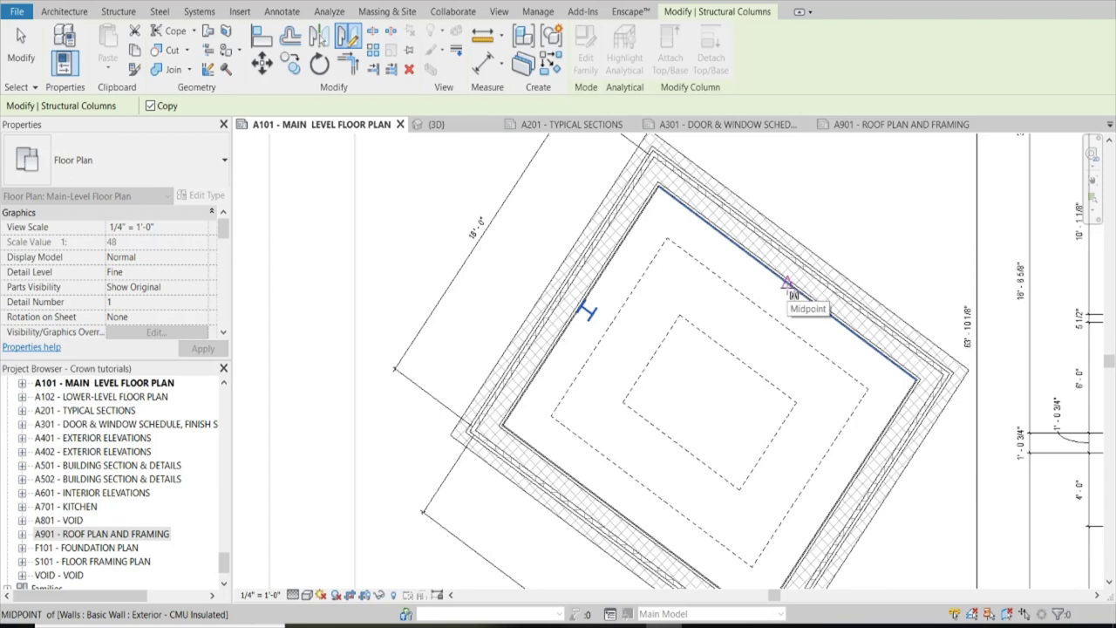
{"action": "left_click", "coordinate": [787, 284]}
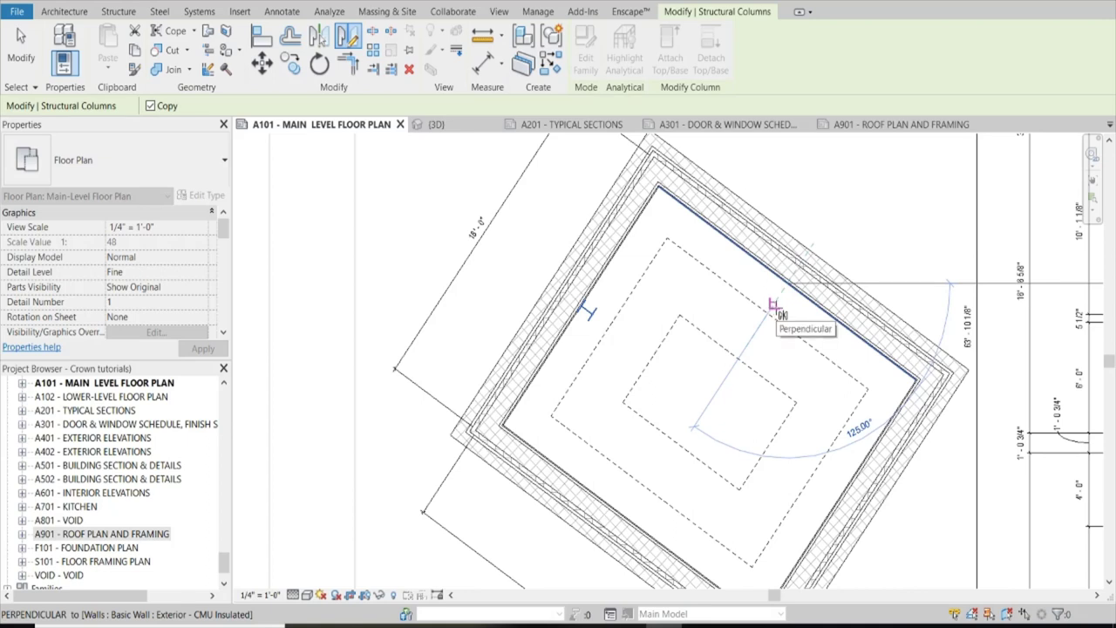
{"action": "left_click", "coordinate": [778, 312]}
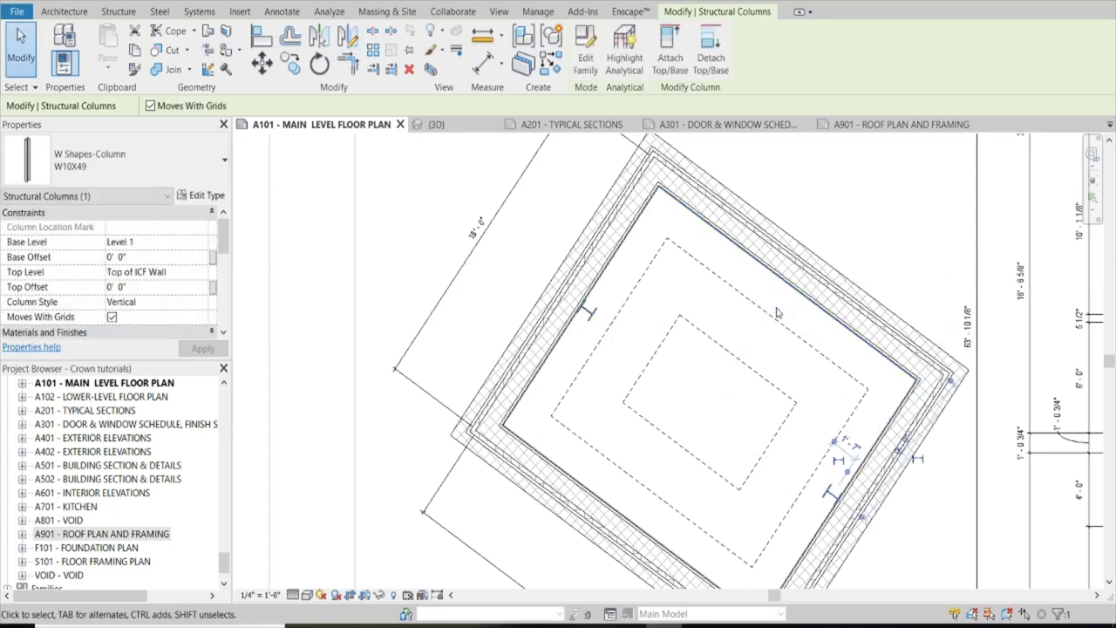
{"action": "key", "text": "Escape"}
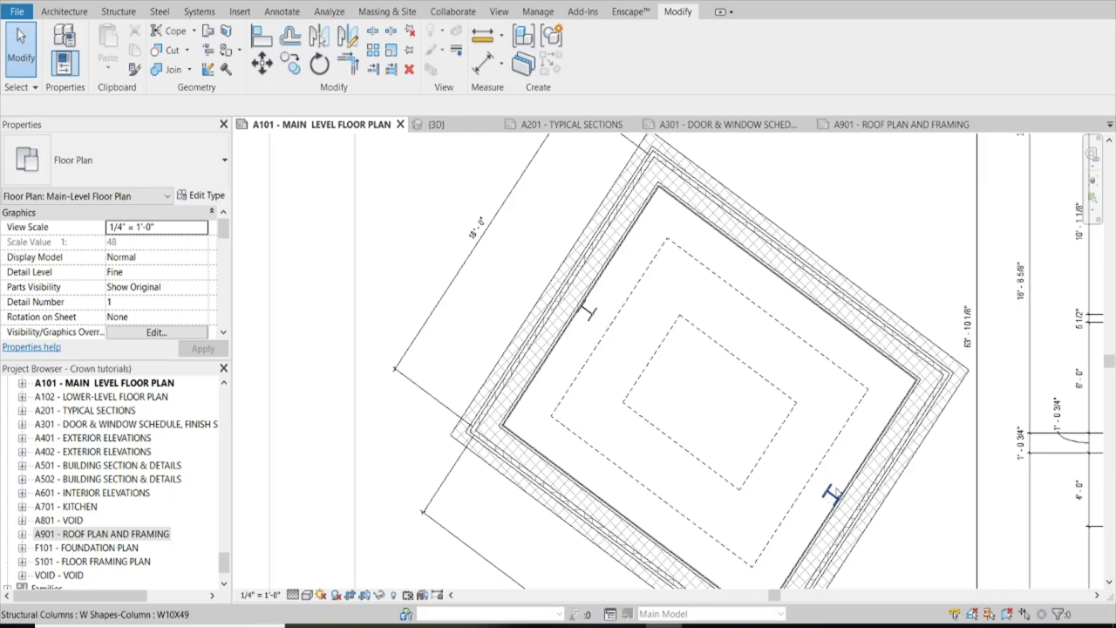
Step: Copy the mirrored W10X49 column from its wall into the open floor between the two dashed rectangles, toward the adjoining 20'-6" wall
{"action": "left_click", "coordinate": [825, 495]}
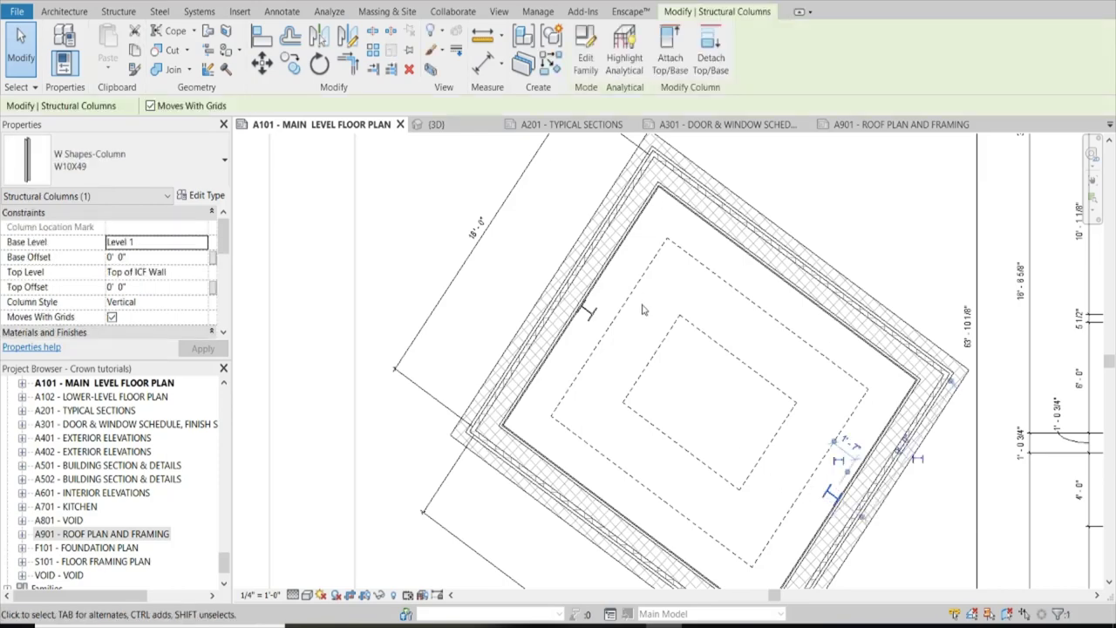
{"action": "scroll", "coordinate": [760, 375], "scroll_direction": "down", "scroll_amount": 1}
{"action": "scroll", "coordinate": [760, 375], "scroll_direction": "up", "scroll_amount": 1}
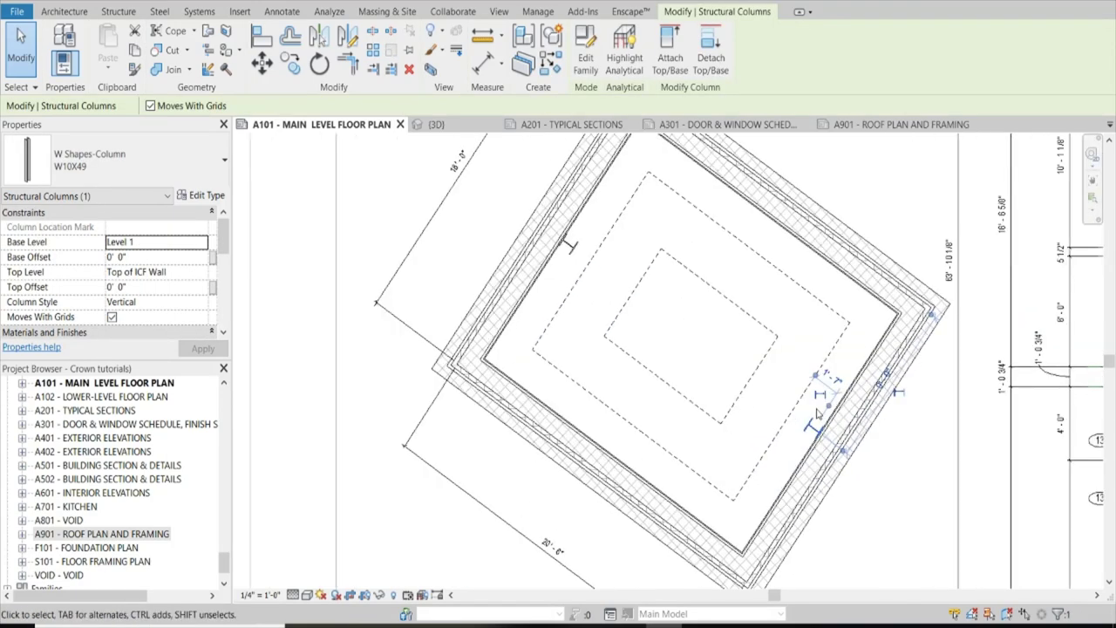
{"action": "key", "text": "r"}
{"action": "key", "text": "o"}
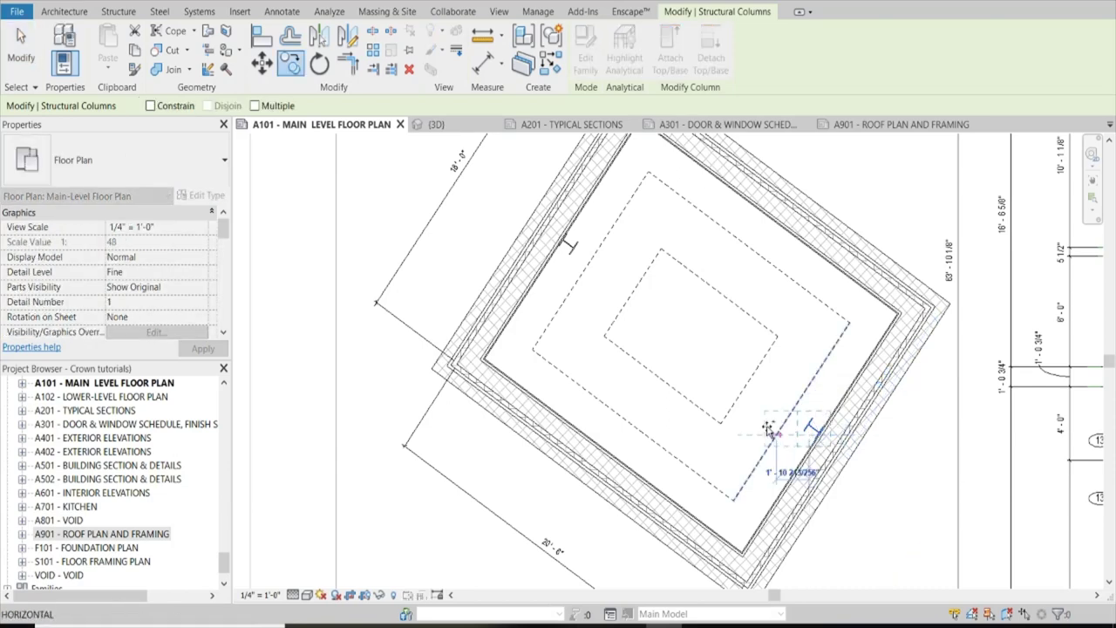
{"action": "left_click", "coordinate": [824, 429]}
{"action": "left_click", "coordinate": [688, 387]}
{"action": "scroll", "coordinate": [688, 387], "scroll_direction": "up", "scroll_amount": 1}
{"action": "key", "text": "Escape"}
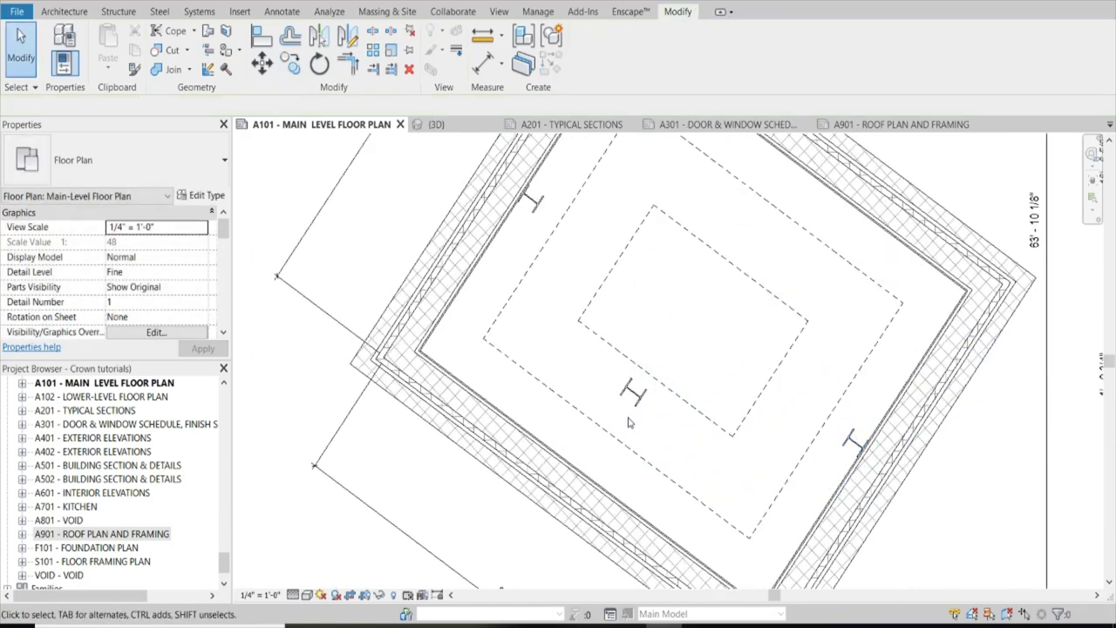
{"action": "key", "text": "a"}
{"action": "key", "text": "l"}
{"action": "scroll", "coordinate": [580, 476], "scroll_direction": "up", "scroll_amount": 4}
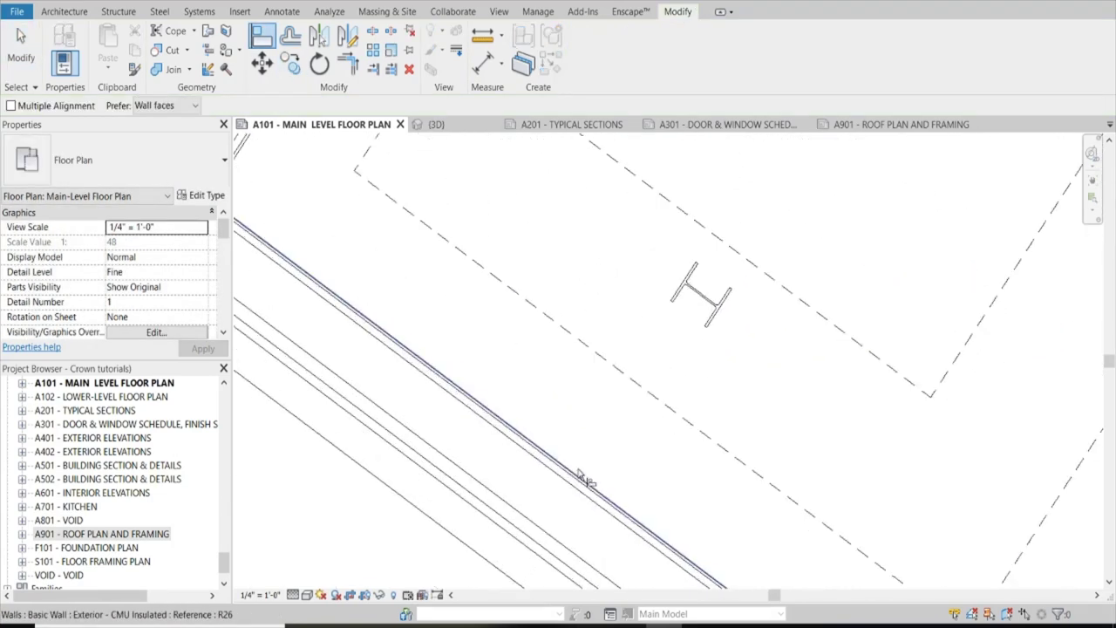
{"action": "left_click", "coordinate": [577, 478]}
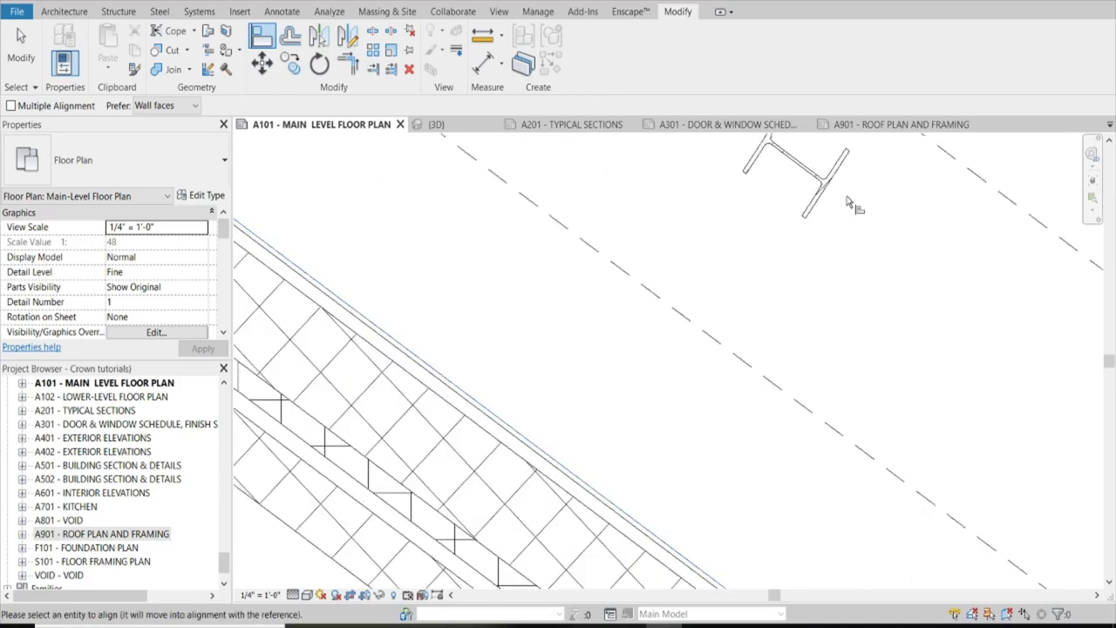
{"action": "key", "text": "Escape"}
{"action": "key", "text": "Escape"}
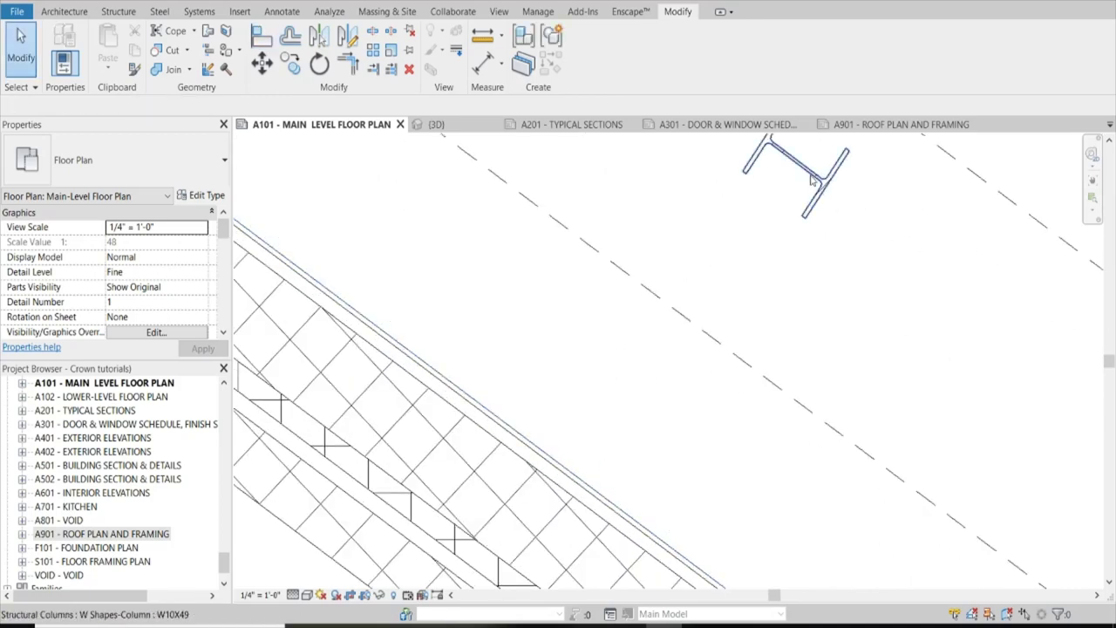
Step: Rotate the copied column 90° about its center so its flanges run parallel to the 20'-6" wall
{"action": "left_click", "coordinate": [815, 202]}
{"action": "scroll", "coordinate": [806, 208], "scroll_direction": "down", "scroll_amount": 3}
{"action": "scroll", "coordinate": [805, 209], "scroll_direction": "up", "scroll_amount": 3}
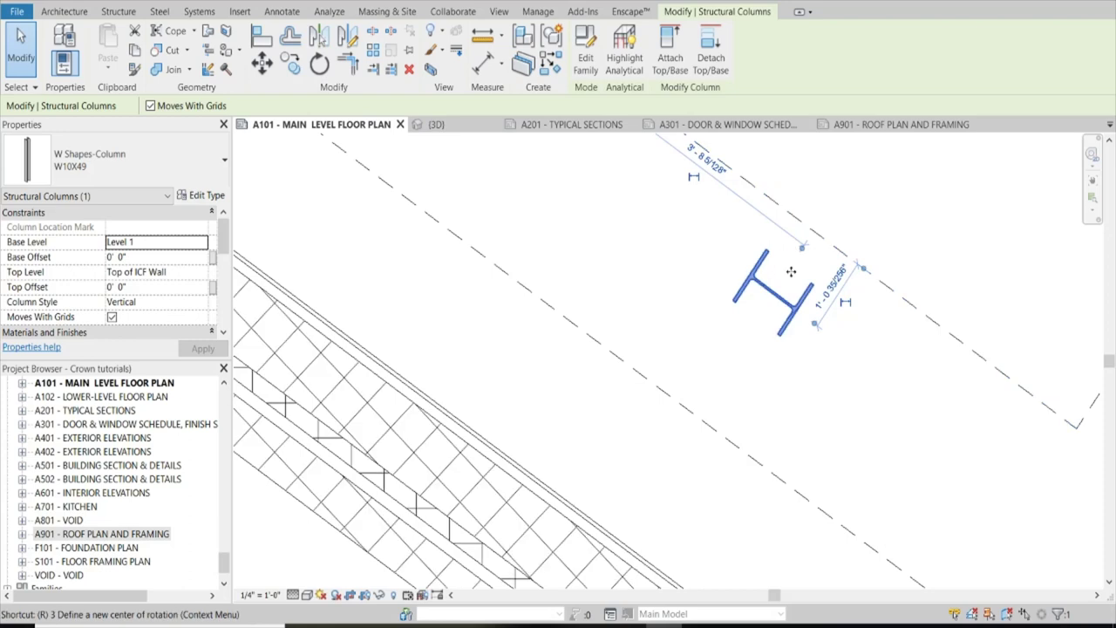
{"action": "key", "text": "r"}
{"action": "key", "text": "o"}
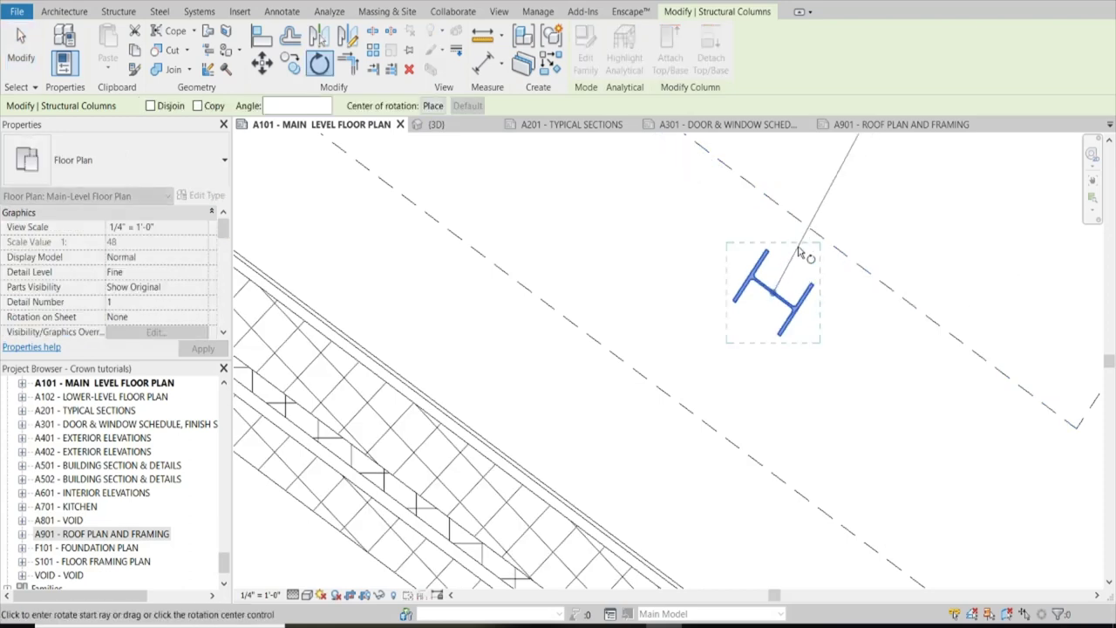
{"action": "left_click", "coordinate": [790, 277]}
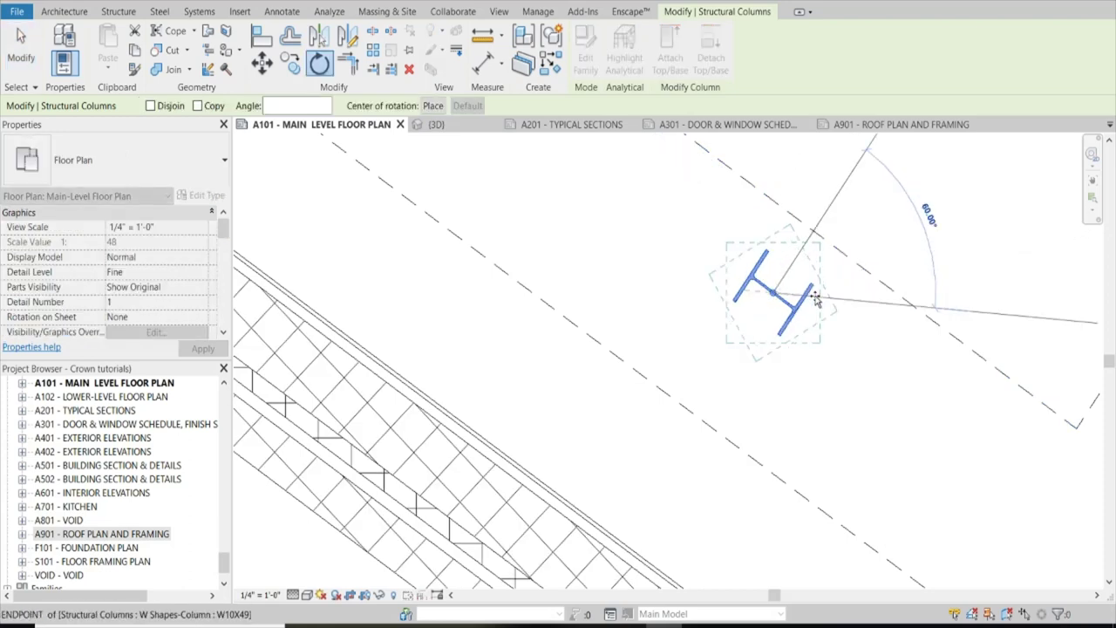
{"action": "type", "text": "90"}
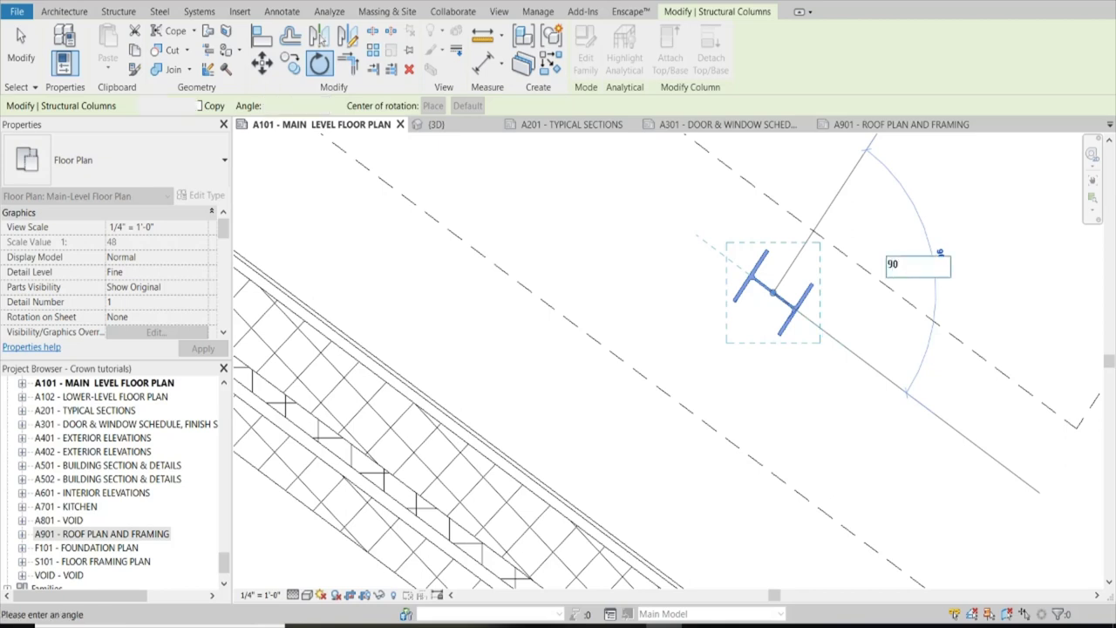
{"action": "key", "text": "Return"}
{"action": "key", "text": "Escape"}
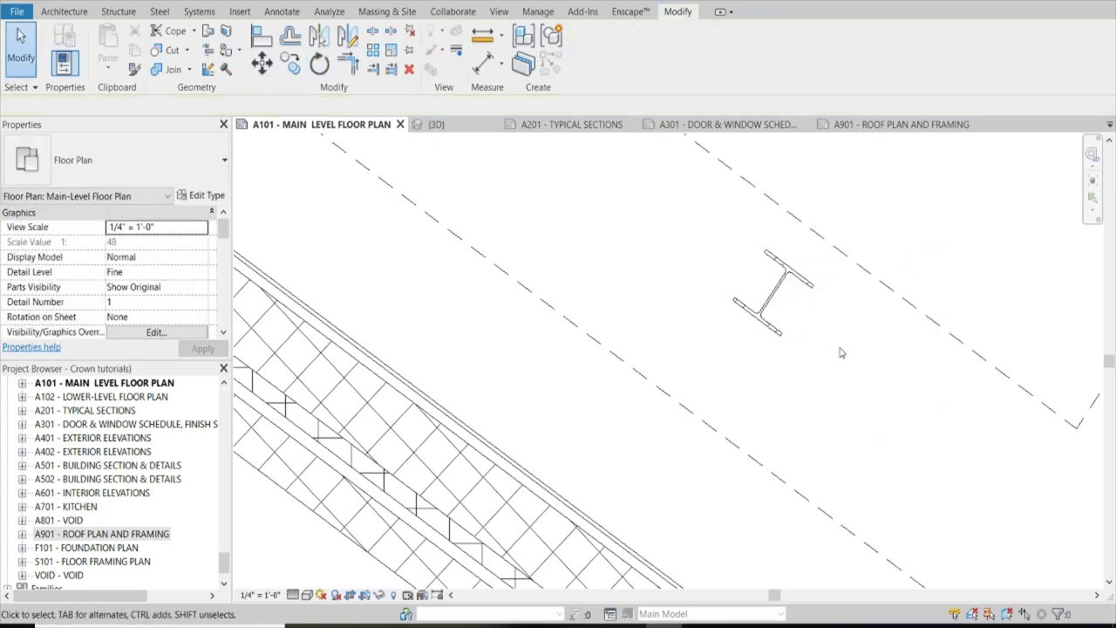
Step: Align the rotated column's outer flange with the inner face of the 20'-6" wall
{"action": "key", "text": "a"}
{"action": "key", "text": "l"}
{"action": "scroll", "coordinate": [706, 436], "scroll_direction": "up", "scroll_amount": 2}
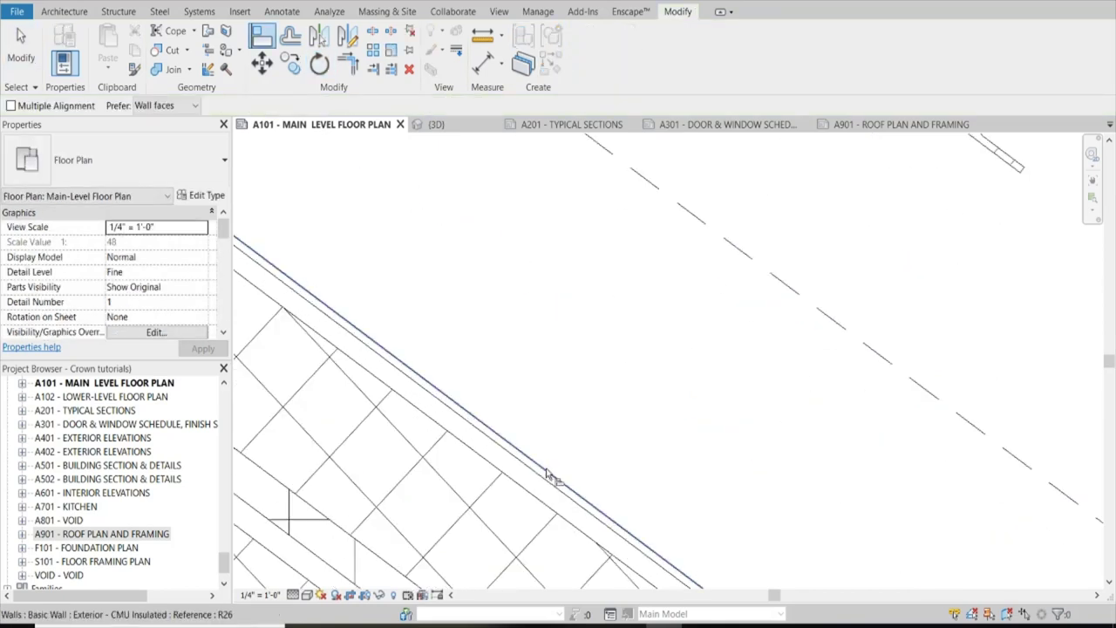
{"action": "scroll", "coordinate": [671, 419], "scroll_direction": "down", "scroll_amount": 3}
{"action": "left_click", "coordinate": [737, 340]}
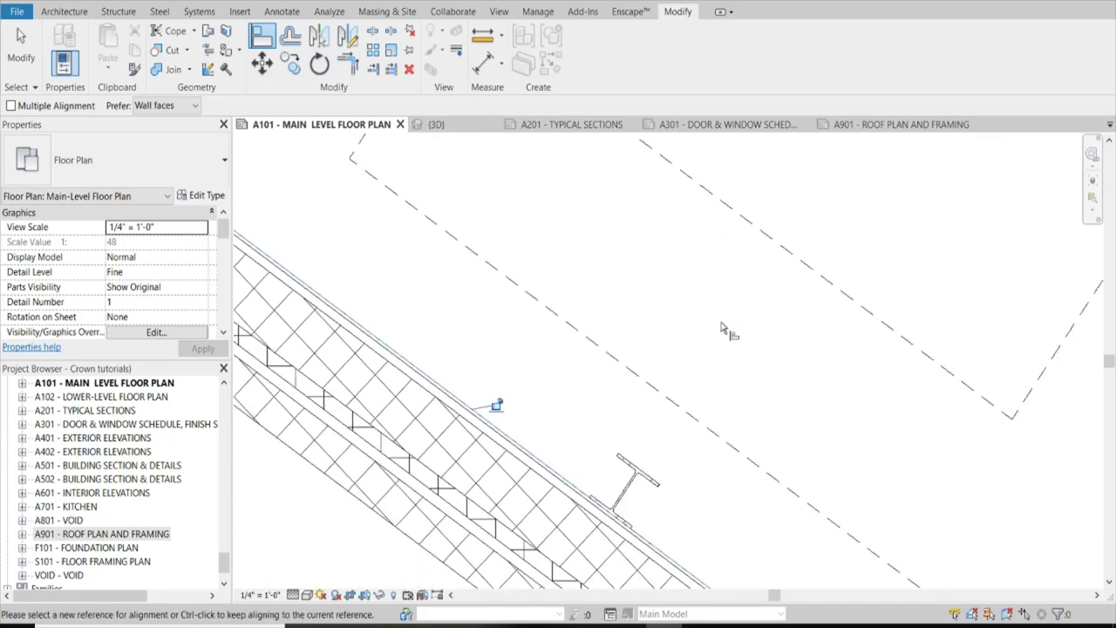
{"action": "scroll", "coordinate": [523, 392], "scroll_direction": "down", "scroll_amount": 3}
{"action": "key", "text": "Escape"}
Step: Draw an <Overhead> detail line 2'-0" long, perpendicular and outward from the exterior face midpoint of the 20'-6" wall
{"action": "scroll", "coordinate": [644, 400], "scroll_direction": "up", "scroll_amount": 2}
{"action": "scroll", "coordinate": [644, 399], "scroll_direction": "up", "scroll_amount": 3}
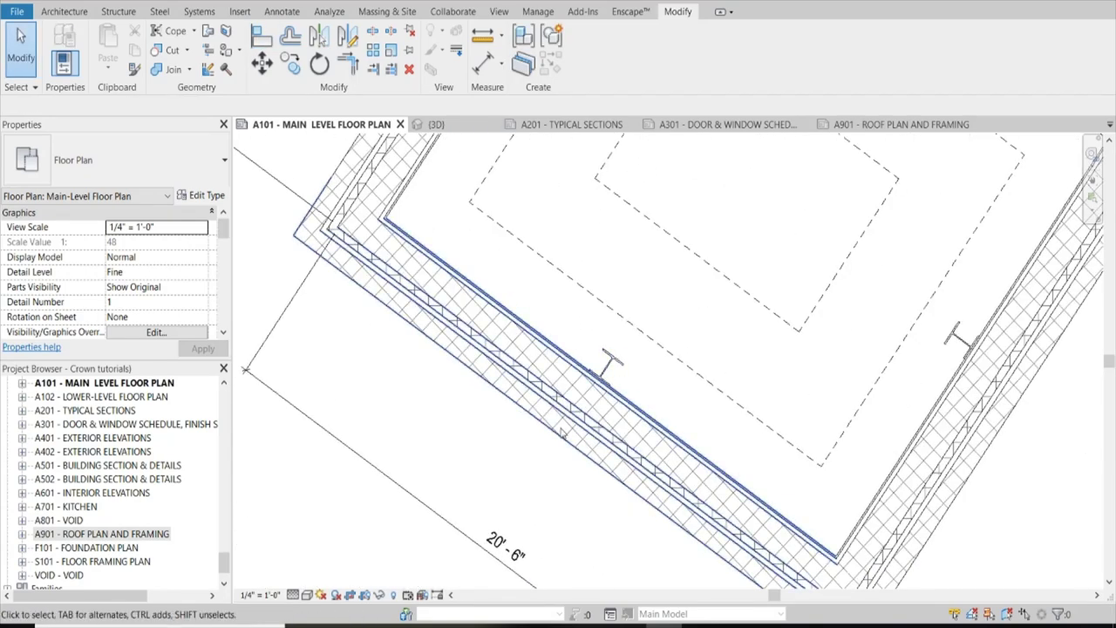
{"action": "key", "text": "d"}
{"action": "key", "text": "l"}
{"action": "scroll", "coordinate": [546, 427], "scroll_direction": "down", "scroll_amount": 2}
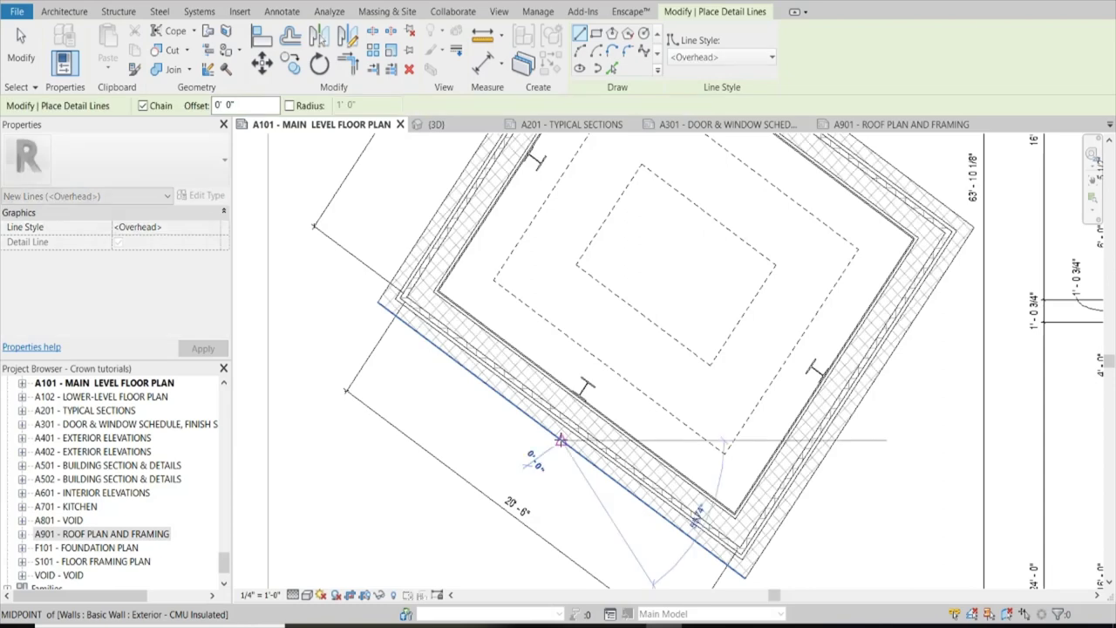
{"action": "left_click", "coordinate": [548, 452]}
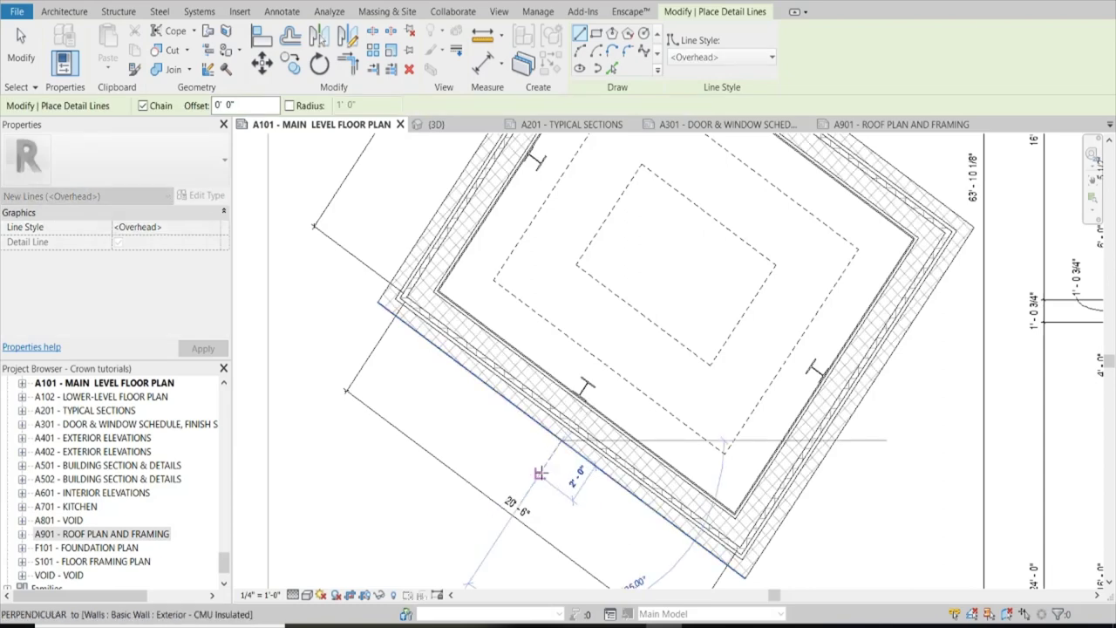
{"action": "left_click", "coordinate": [539, 473]}
{"action": "key", "text": "Escape"}
{"action": "key", "text": "Escape"}
Step: Align the rotated column's web centerline with the detail line at the 20'-6" wall's midpoint
{"action": "scroll", "coordinate": [538, 480], "scroll_direction": "up", "scroll_amount": 3}
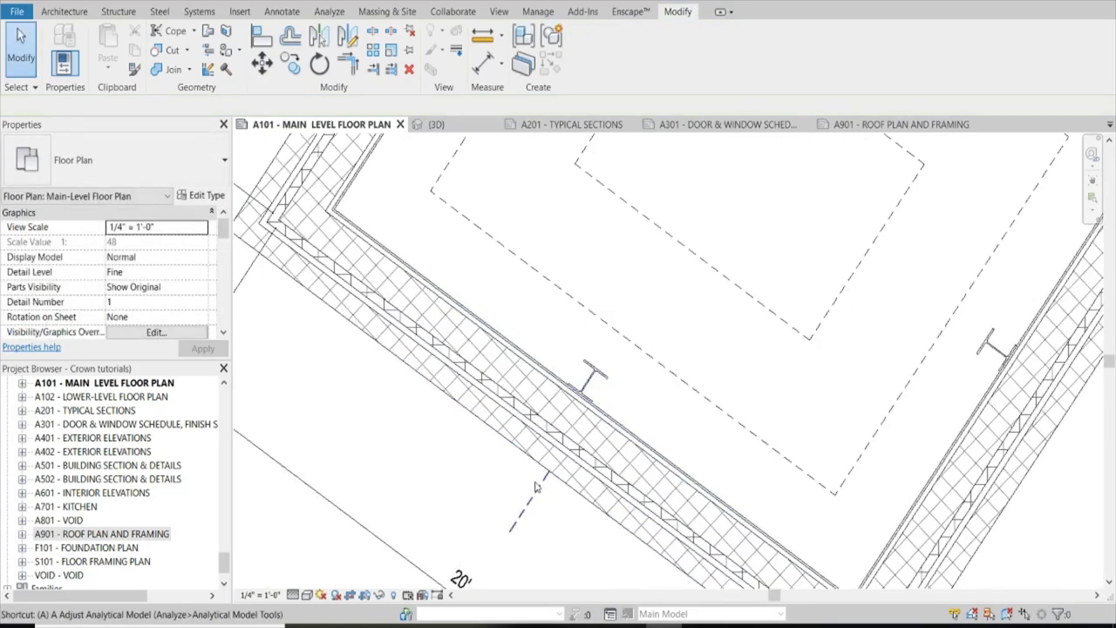
{"action": "key", "text": "a"}
{"action": "key", "text": "l"}
{"action": "scroll", "coordinate": [593, 384], "scroll_direction": "up", "scroll_amount": 3}
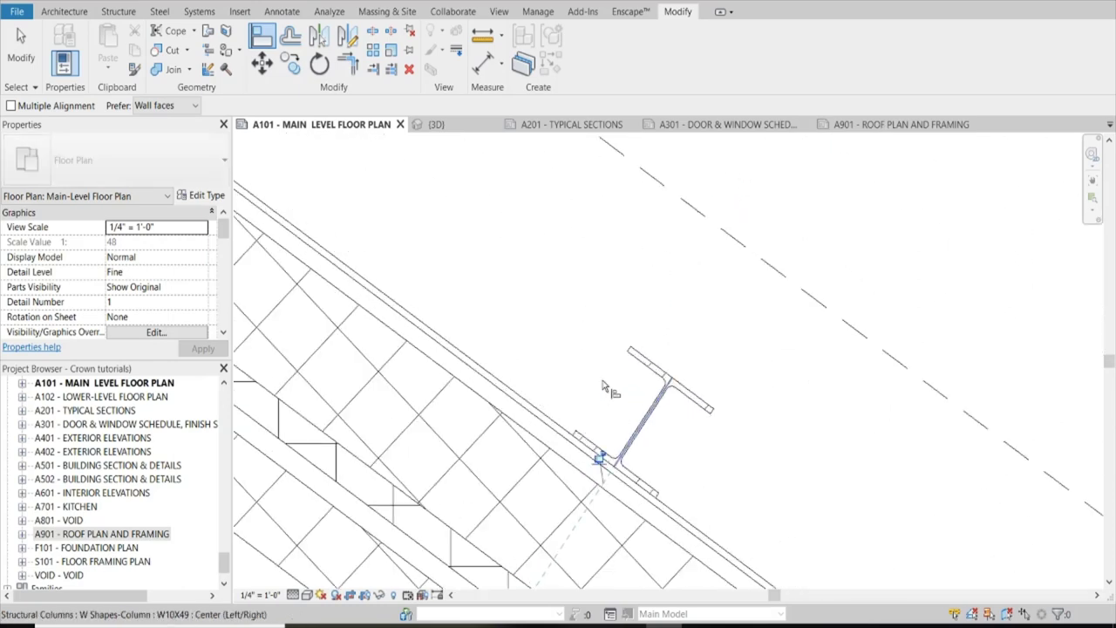
{"action": "scroll", "coordinate": [601, 385], "scroll_direction": "down", "scroll_amount": 3}
{"action": "key", "text": "Escape"}
Step: Delete the reference detail line outside the 20'-6" wall
{"action": "left_click", "coordinate": [548, 507]}
{"action": "scroll", "coordinate": [549, 503], "scroll_direction": "down", "scroll_amount": 3}
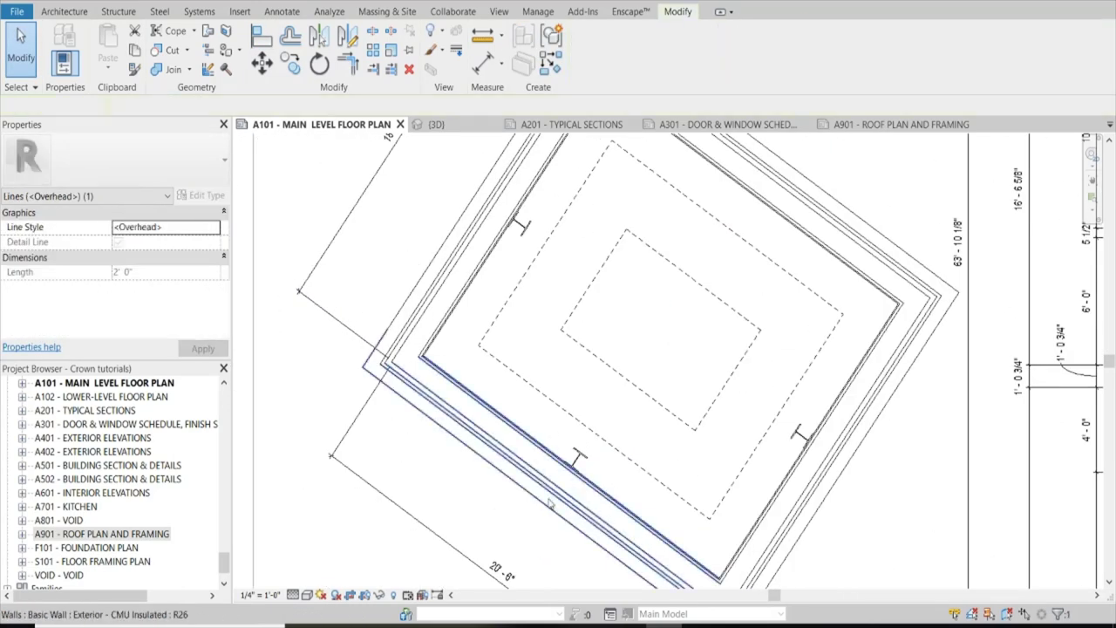
{"action": "key", "text": "Escape"}
Step: Mirror a copy of the 20'-6" wall's column to the opposite wall, using the adjoining wall column's web centerline as the axis
{"action": "left_click", "coordinate": [579, 454]}
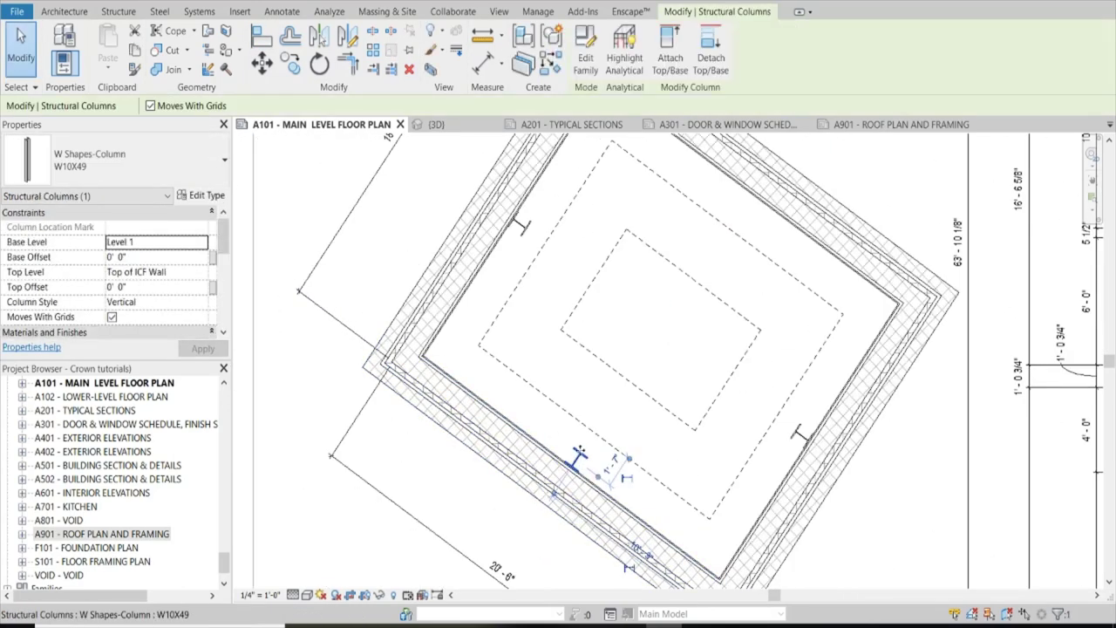
{"action": "key", "text": "m"}
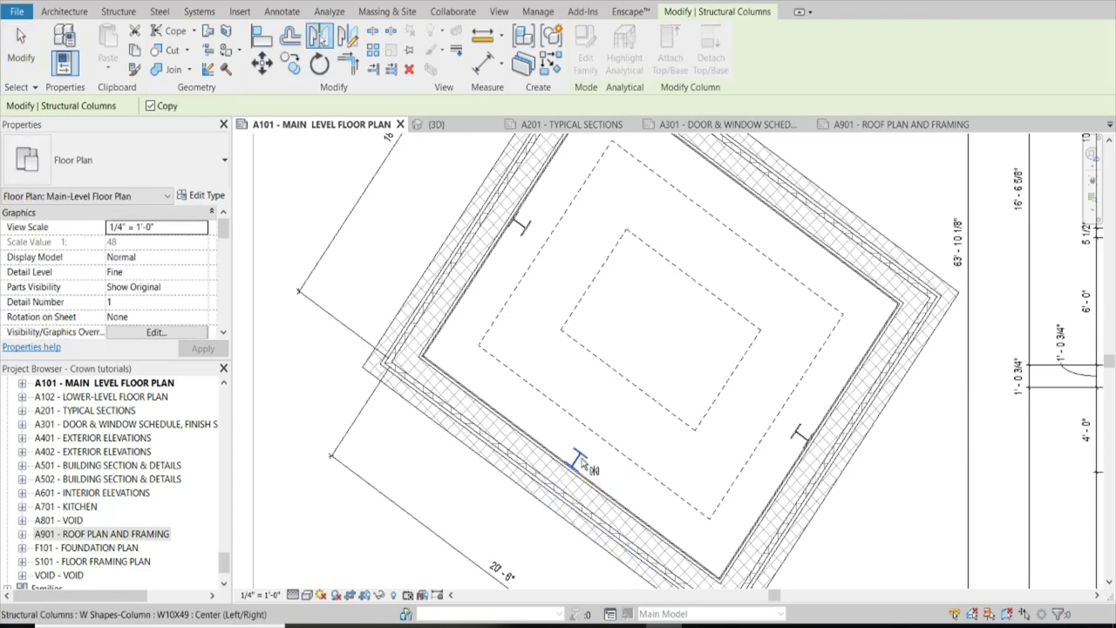
{"action": "scroll", "coordinate": [582, 464], "scroll_direction": "up", "scroll_amount": 5}
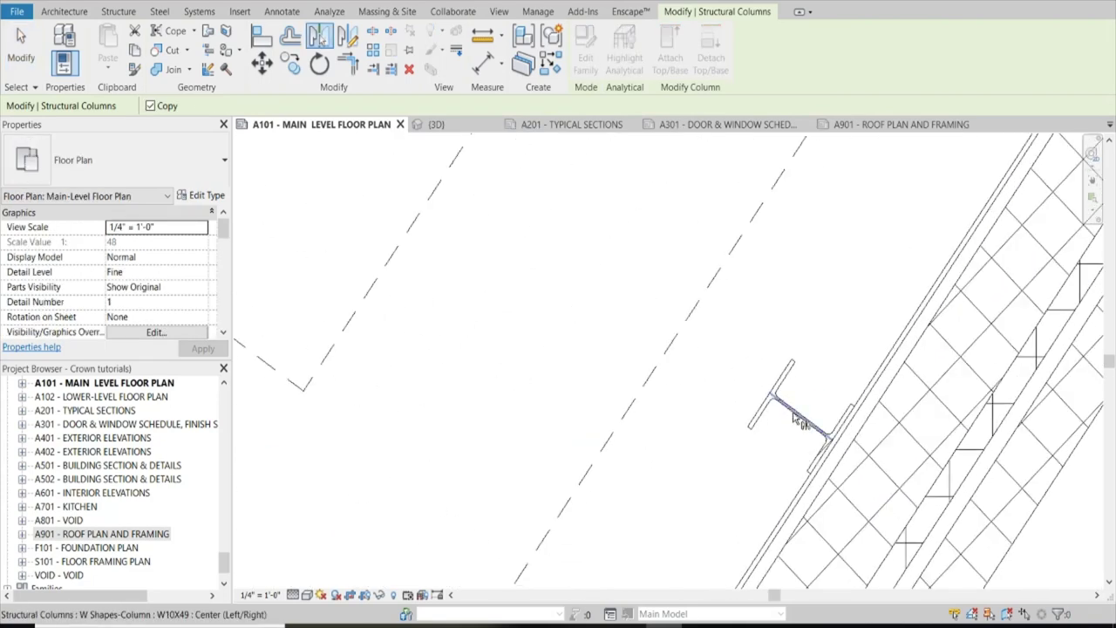
{"action": "left_click", "coordinate": [801, 421]}
{"action": "scroll", "coordinate": [776, 331], "scroll_direction": "down", "scroll_amount": 5}
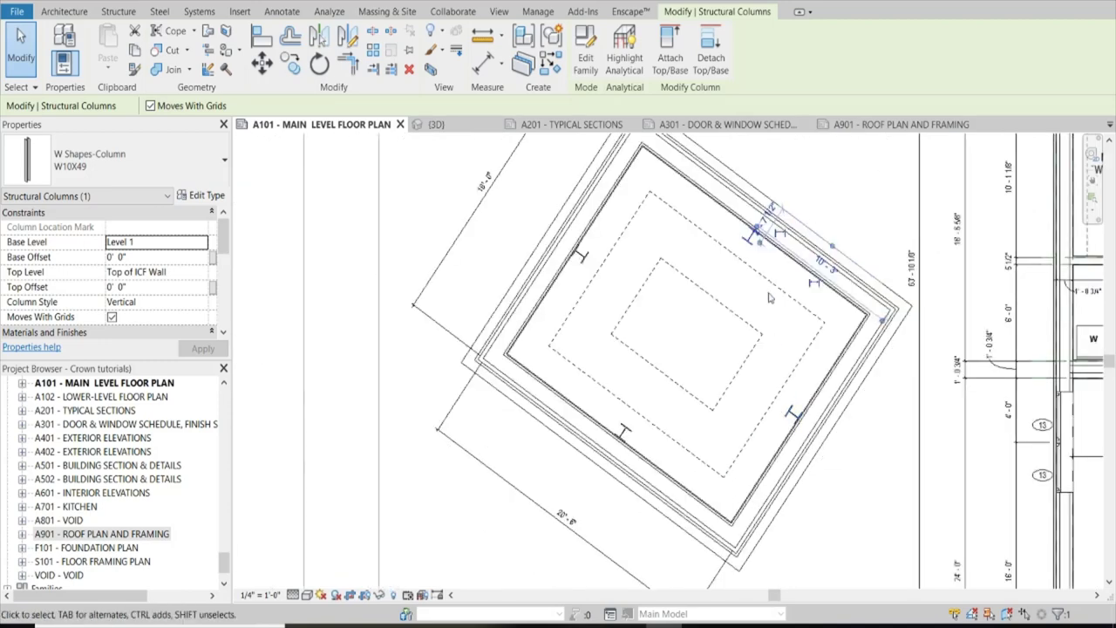
{"action": "key", "text": "Escape"}
Step: Review the note on ways to master Revit and examine the enclosure's columns within the main-level floor plan
{"action": "scroll", "coordinate": [769, 298], "scroll_direction": "up", "scroll_amount": 2}
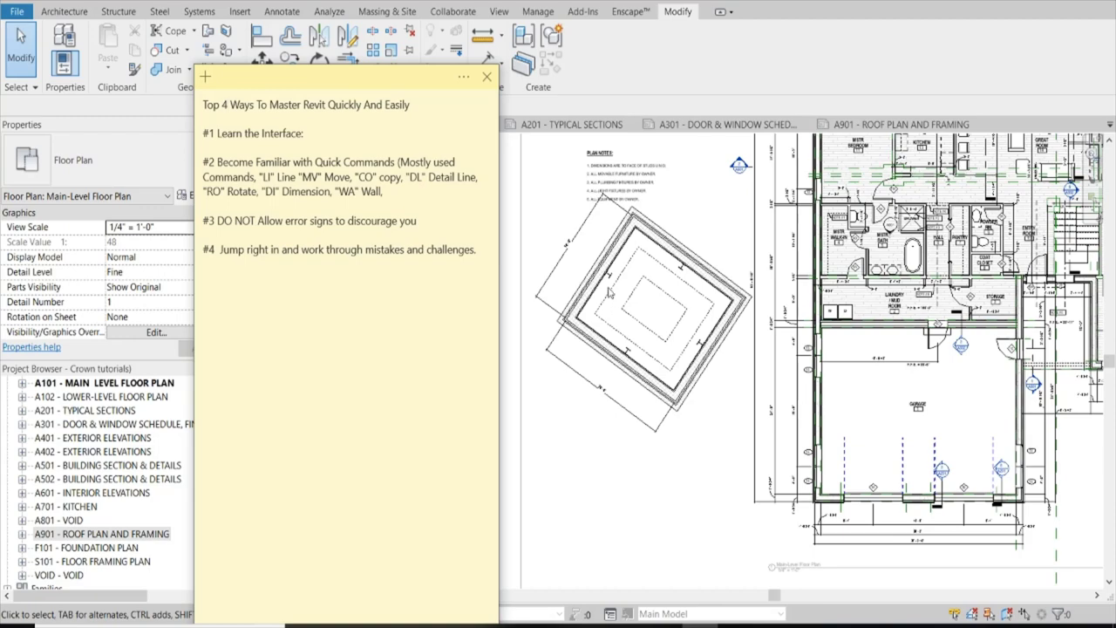
{"action": "scroll", "coordinate": [610, 292], "scroll_direction": "up", "scroll_amount": 5}
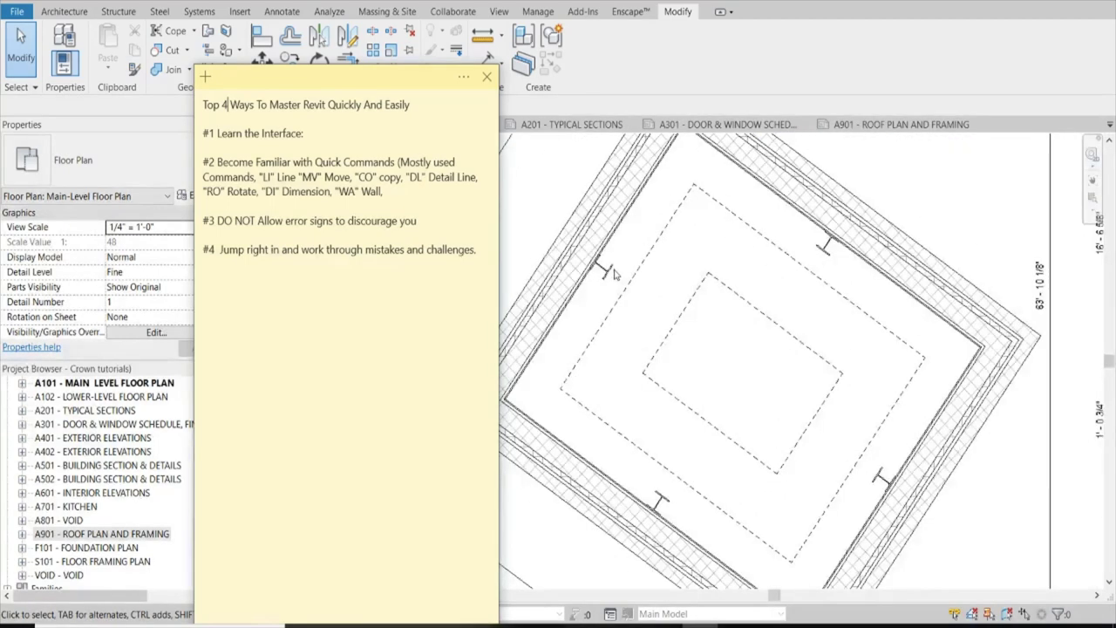
{"action": "scroll", "coordinate": [613, 273], "scroll_direction": "down", "scroll_amount": 2}
{"action": "scroll", "coordinate": [606, 279], "scroll_direction": "up", "scroll_amount": 2}
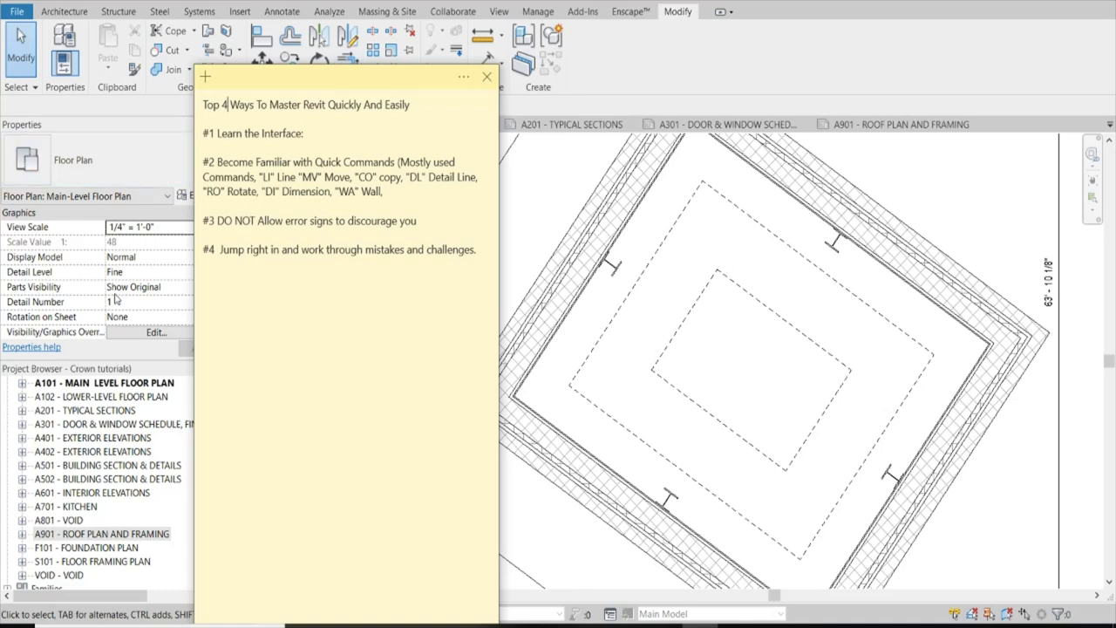
{"action": "left_click", "coordinate": [730, 244]}
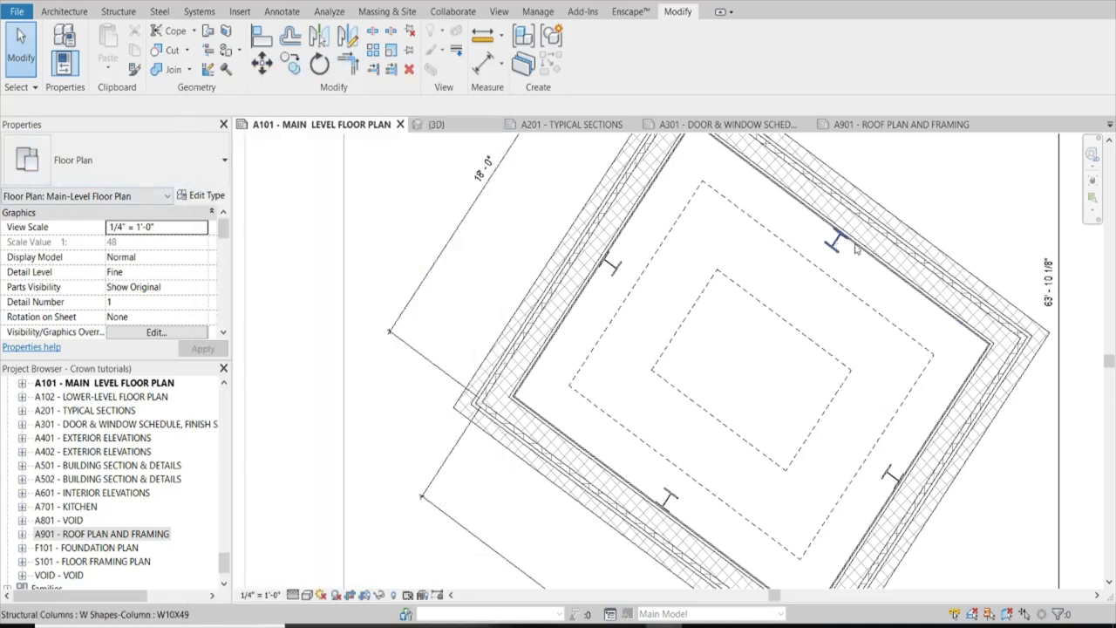
{"action": "left_click", "coordinate": [844, 252]}
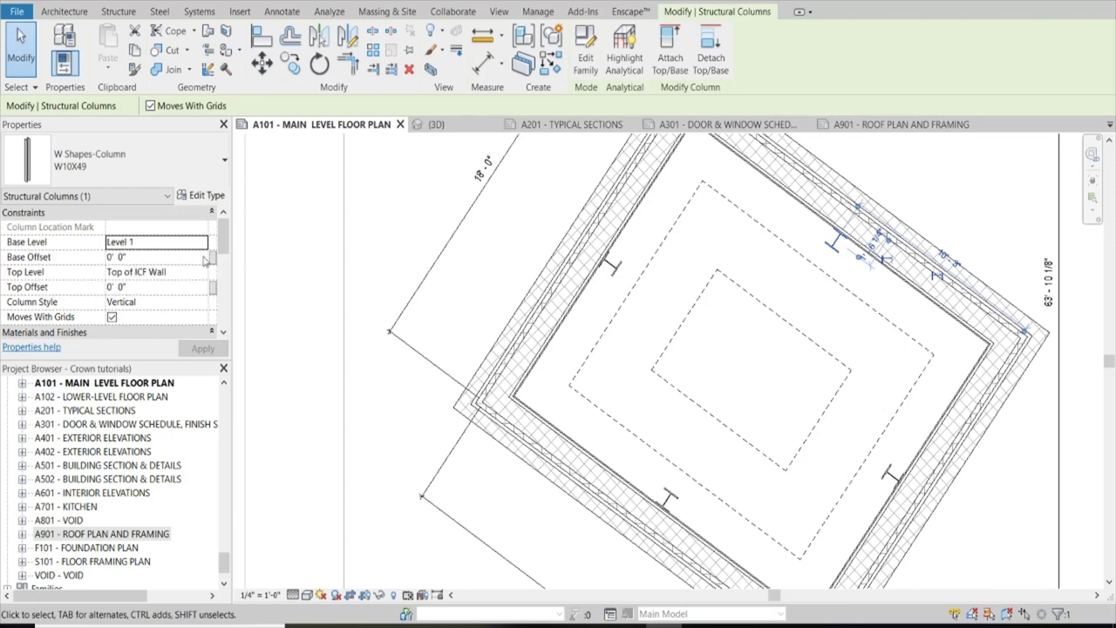
{"action": "left_click", "coordinate": [773, 379]}
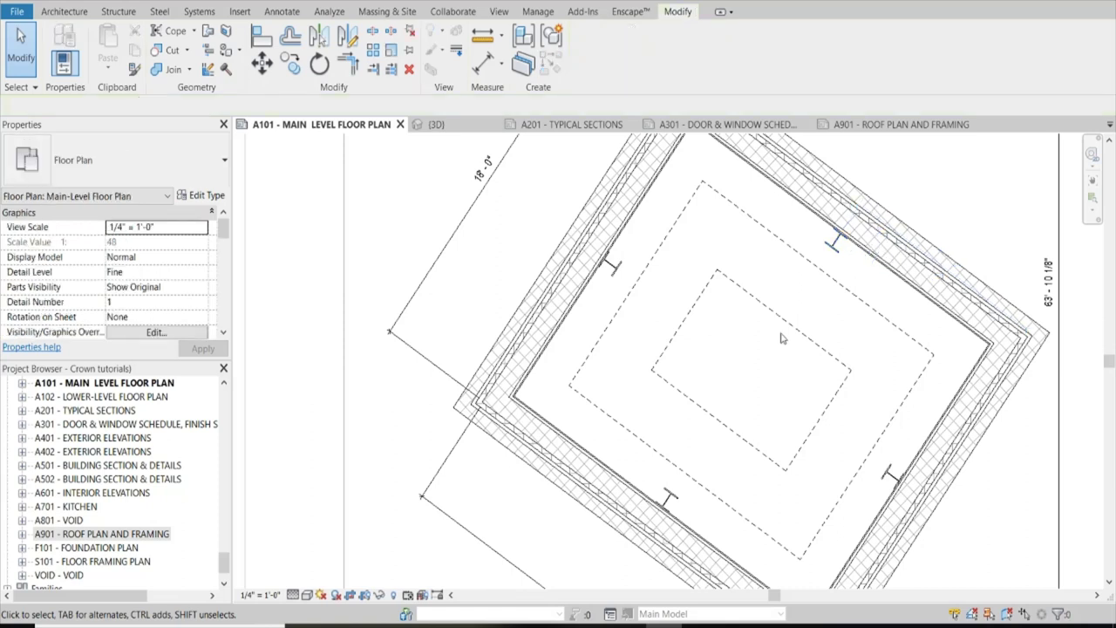
{"action": "key", "text": "alt+Tab"}
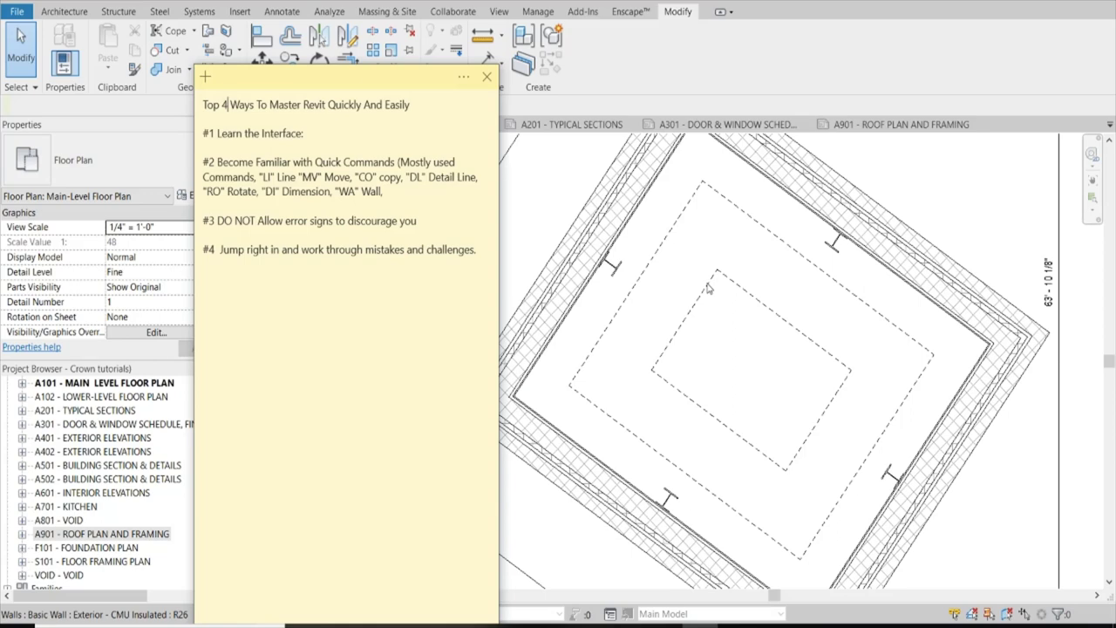
{"action": "scroll", "coordinate": [709, 289], "scroll_direction": "down", "scroll_amount": 5}
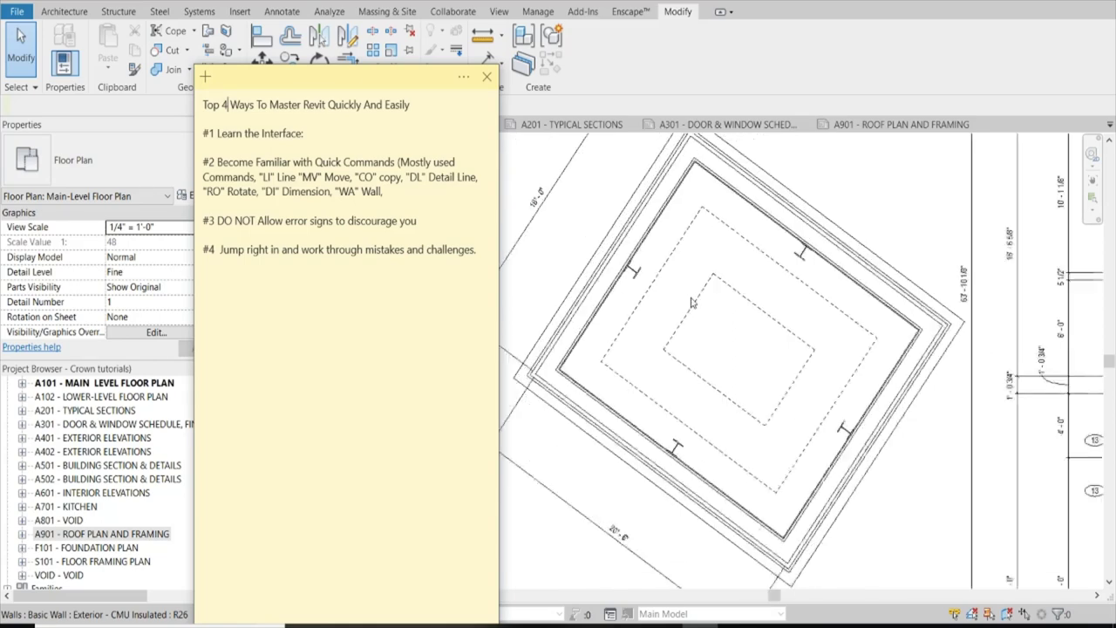
{"action": "left_click", "coordinate": [702, 344]}
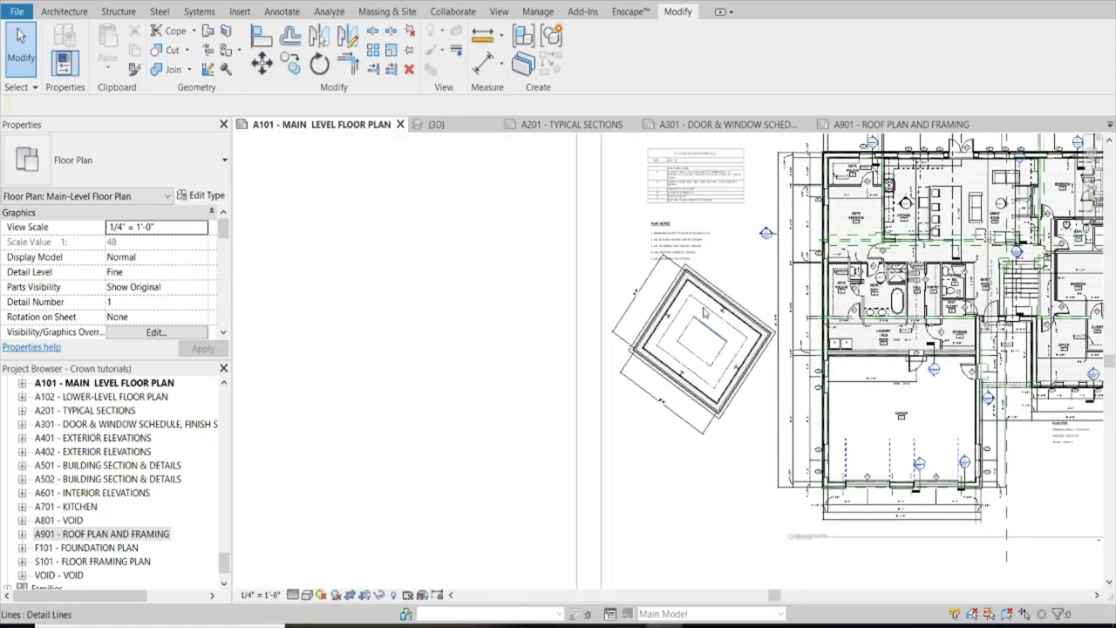
{"action": "scroll", "coordinate": [703, 344], "scroll_direction": "up", "scroll_amount": 3}
{"action": "scroll", "coordinate": [550, 328], "scroll_direction": "down", "scroll_amount": 3}
{"action": "scroll", "coordinate": [549, 328], "scroll_direction": "up", "scroll_amount": 2}
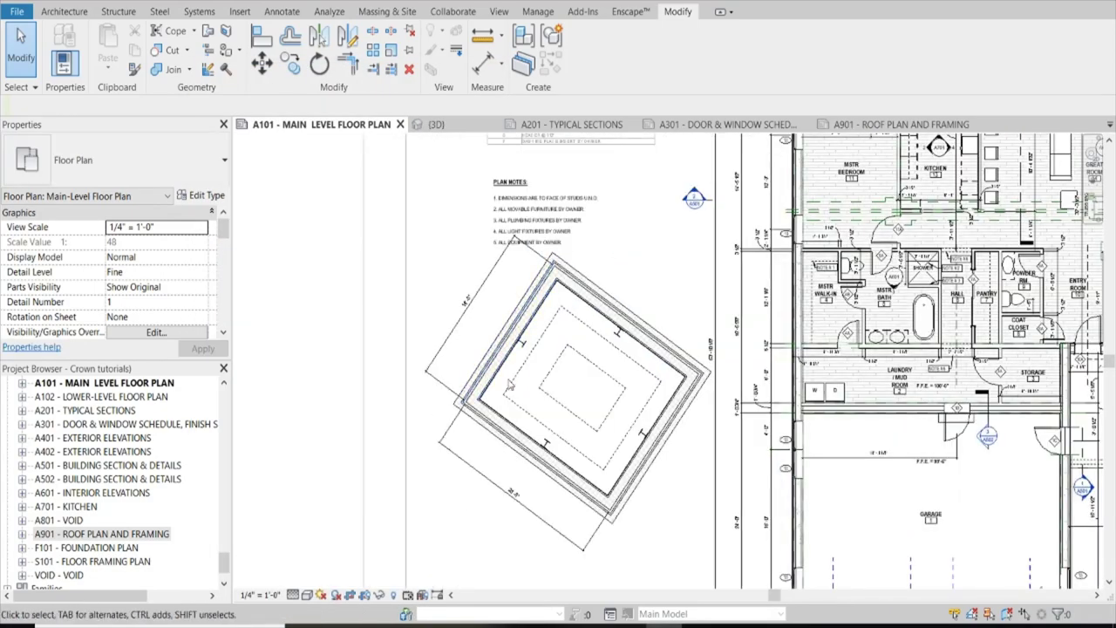
{"action": "scroll", "coordinate": [539, 422], "scroll_direction": "down", "scroll_amount": 2}
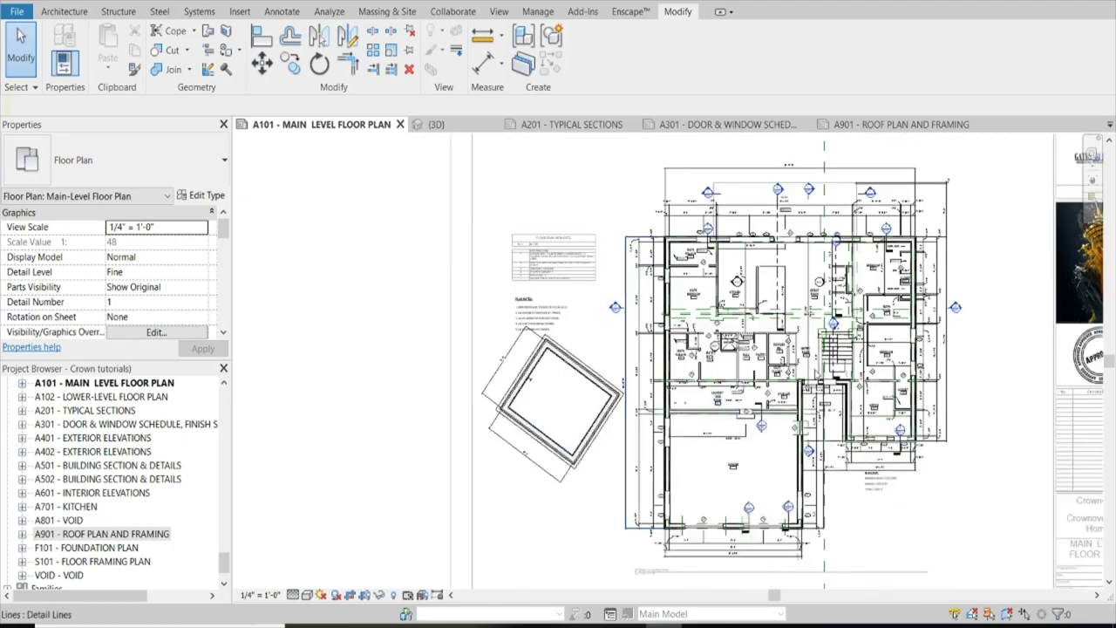
Step: Examine the enclosure's steel columns on the A101 main-level floor plan and in the 3D view, ending back on the plan
{"action": "scroll", "coordinate": [688, 481], "scroll_direction": "up", "scroll_amount": 2}
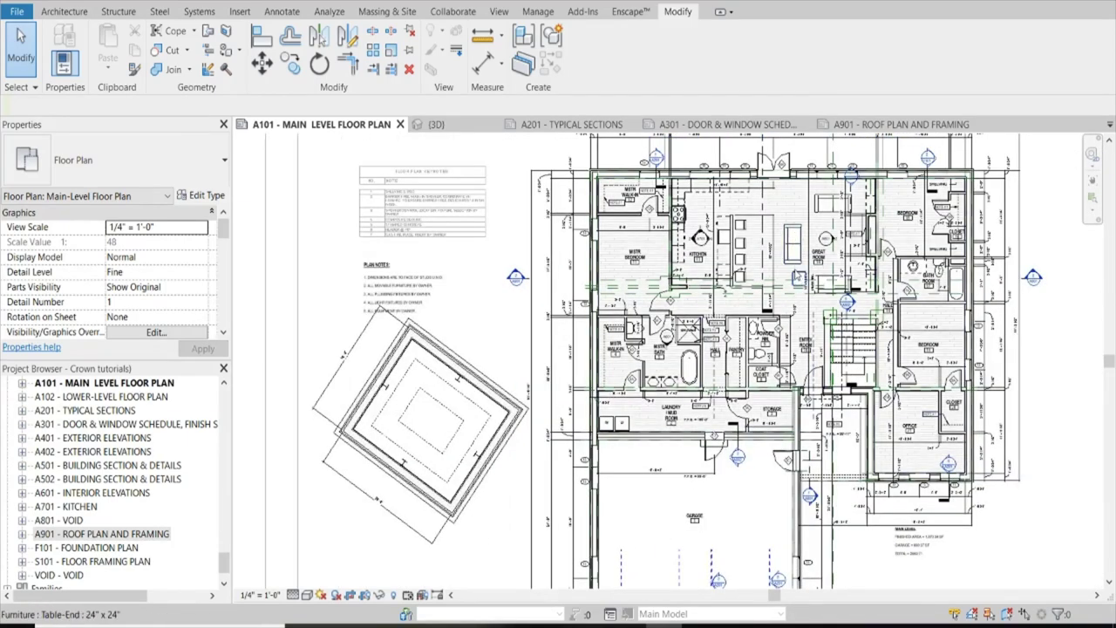
{"action": "scroll", "coordinate": [785, 258], "scroll_direction": "down", "scroll_amount": 2}
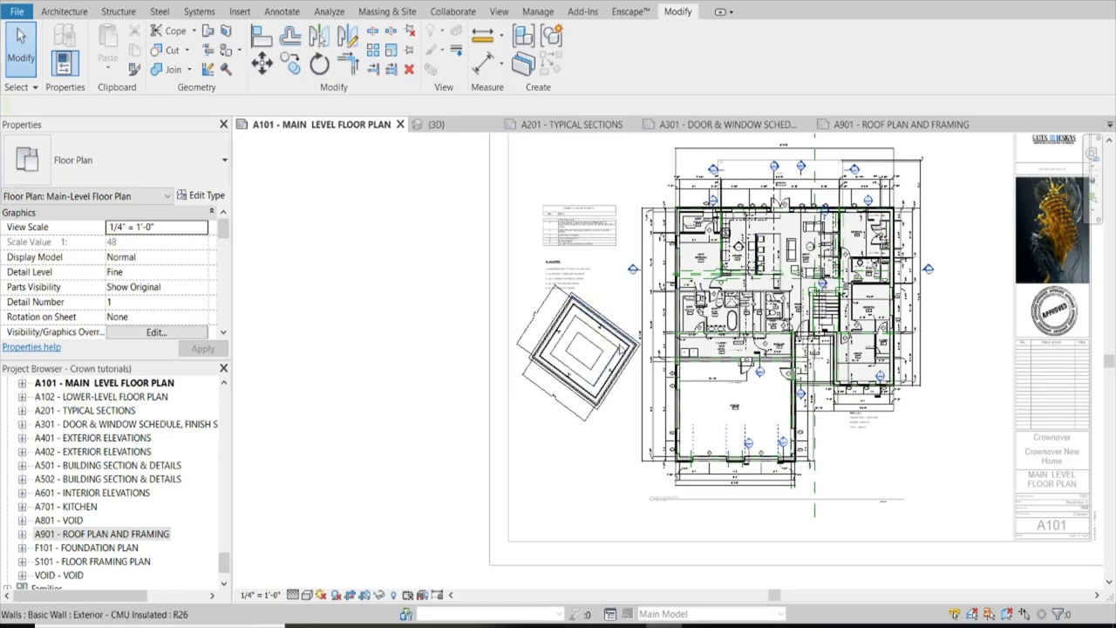
{"action": "scroll", "coordinate": [575, 349], "scroll_direction": "up", "scroll_amount": 4}
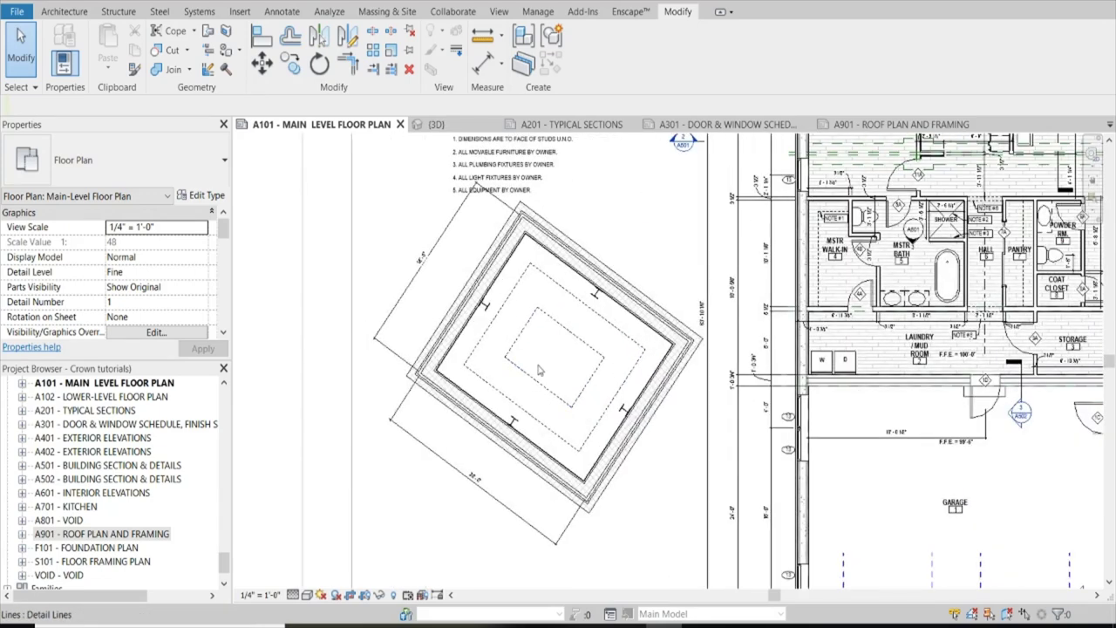
{"action": "scroll", "coordinate": [548, 375], "scroll_direction": "down", "scroll_amount": 2}
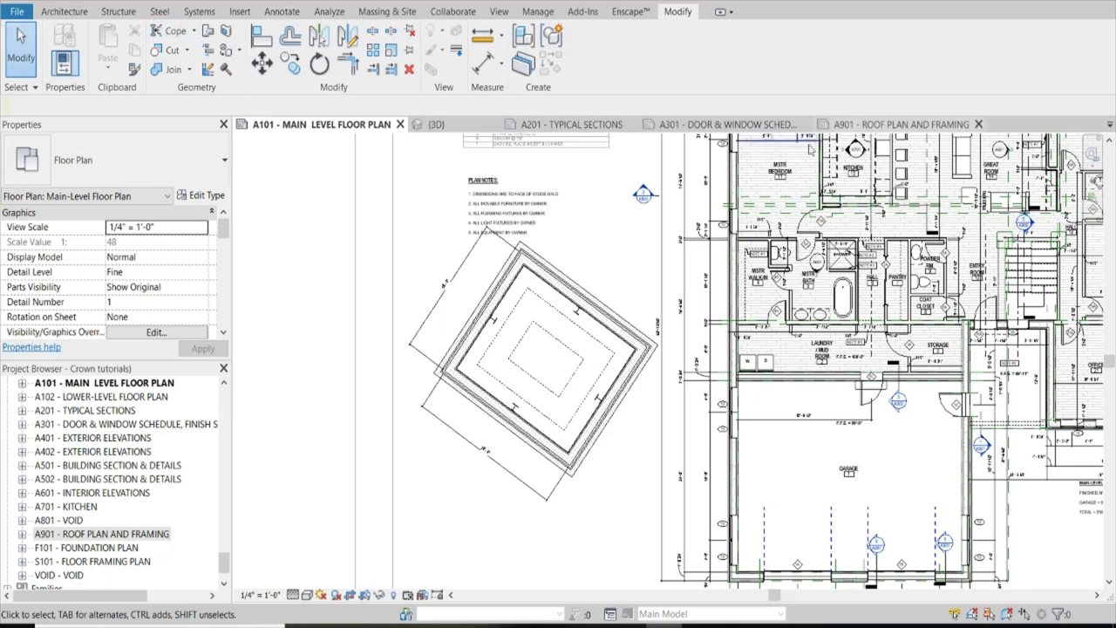
{"action": "scroll", "coordinate": [554, 353], "scroll_direction": "up", "scroll_amount": 2}
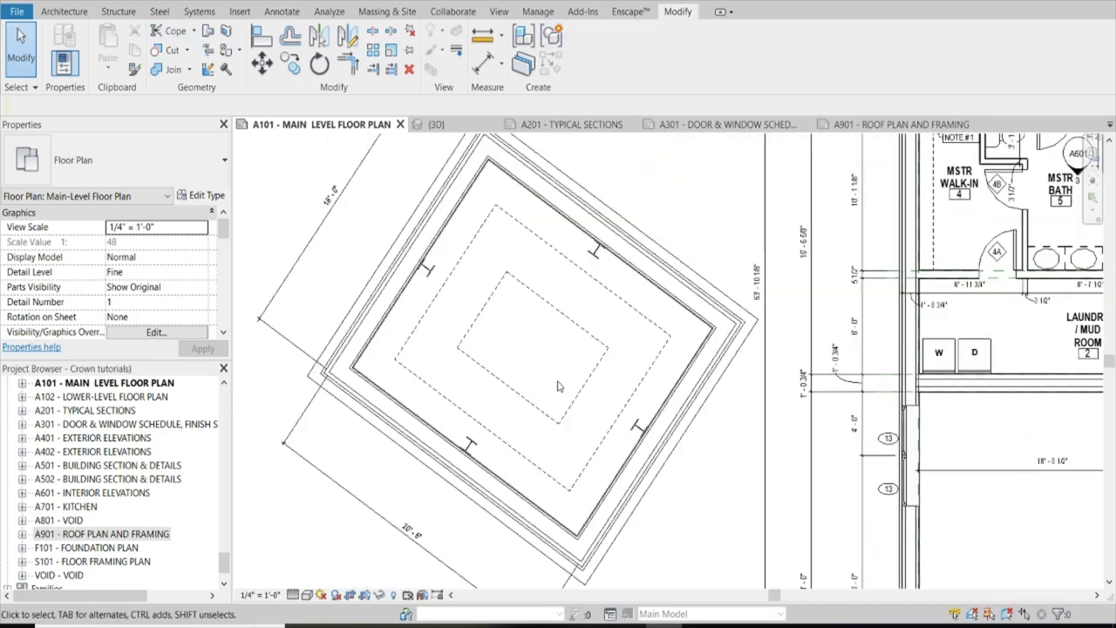
{"action": "scroll", "coordinate": [556, 378], "scroll_direction": "down", "scroll_amount": 2}
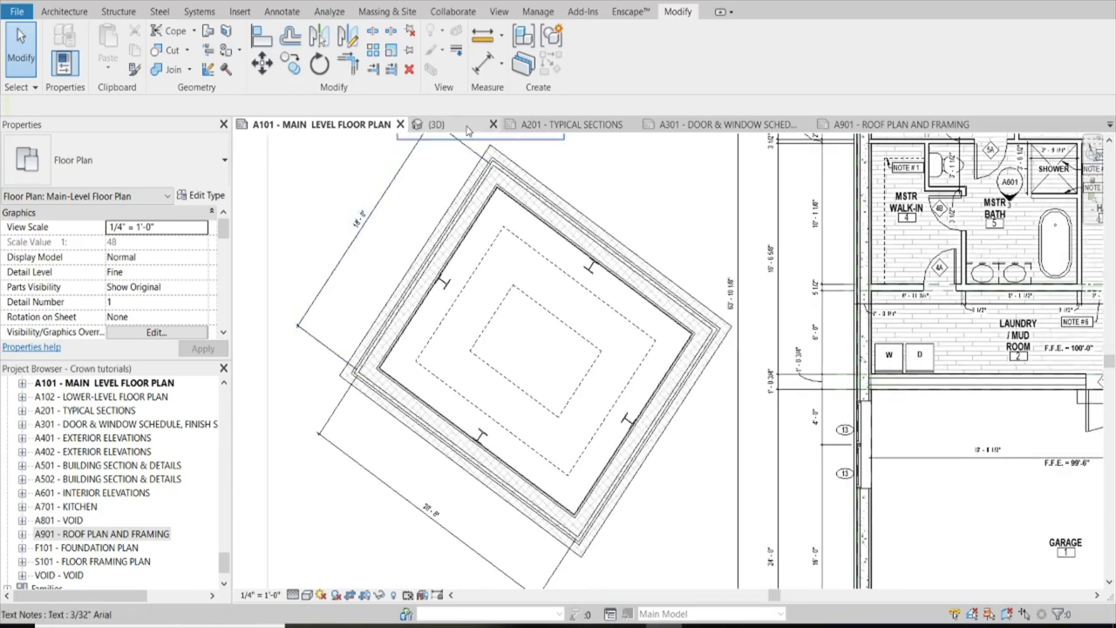
{"action": "left_click", "coordinate": [429, 124]}
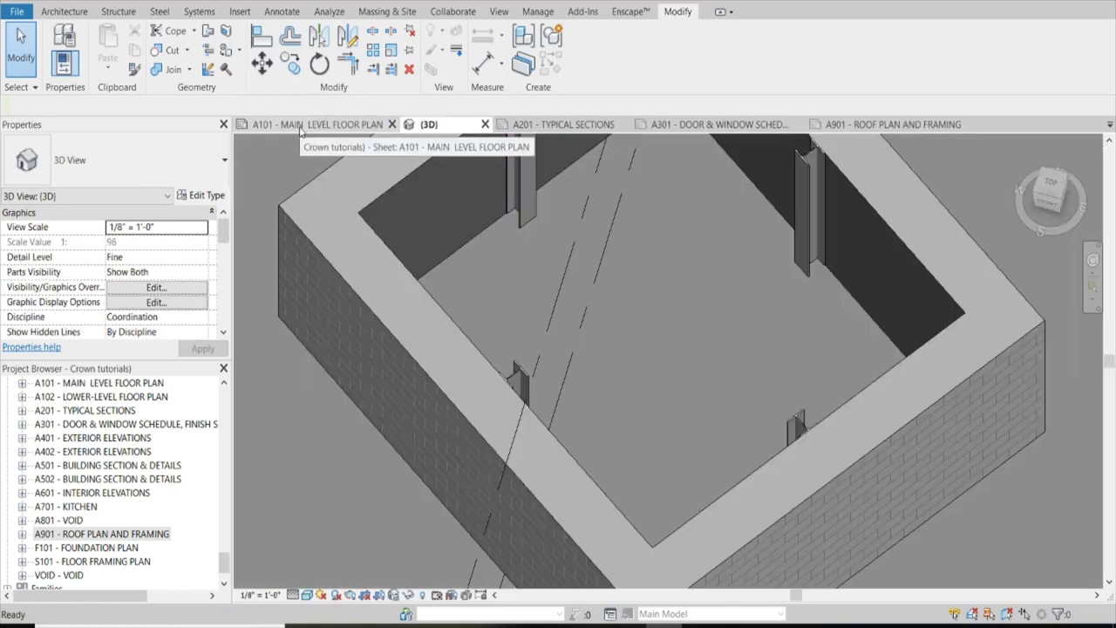
{"action": "left_click", "coordinate": [301, 127]}
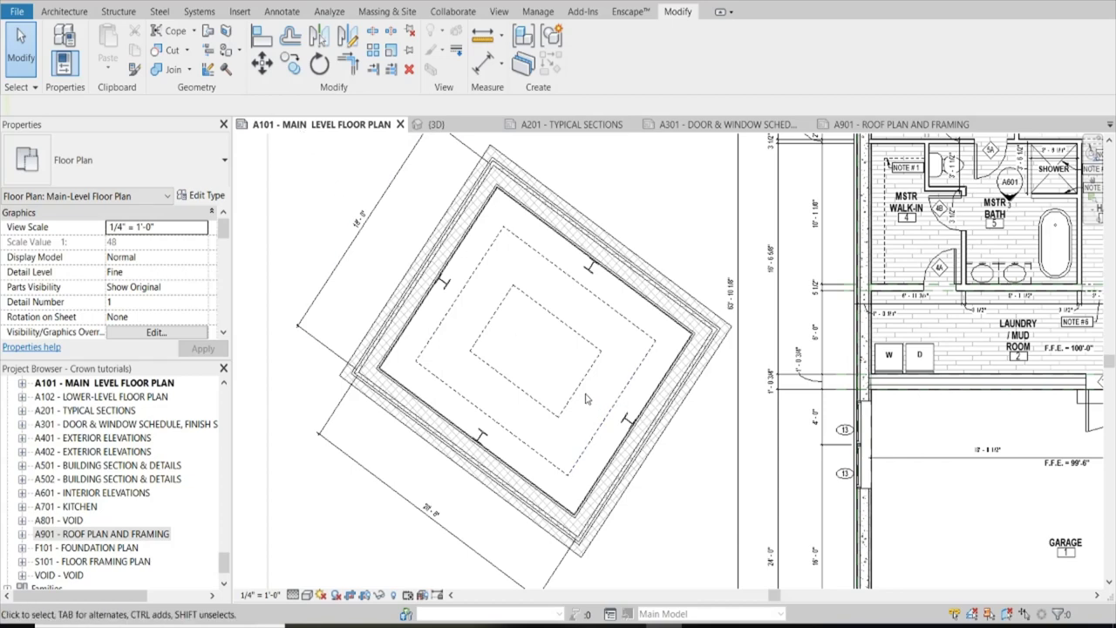
{"action": "scroll", "coordinate": [586, 398], "scroll_direction": "down", "scroll_amount": 3}
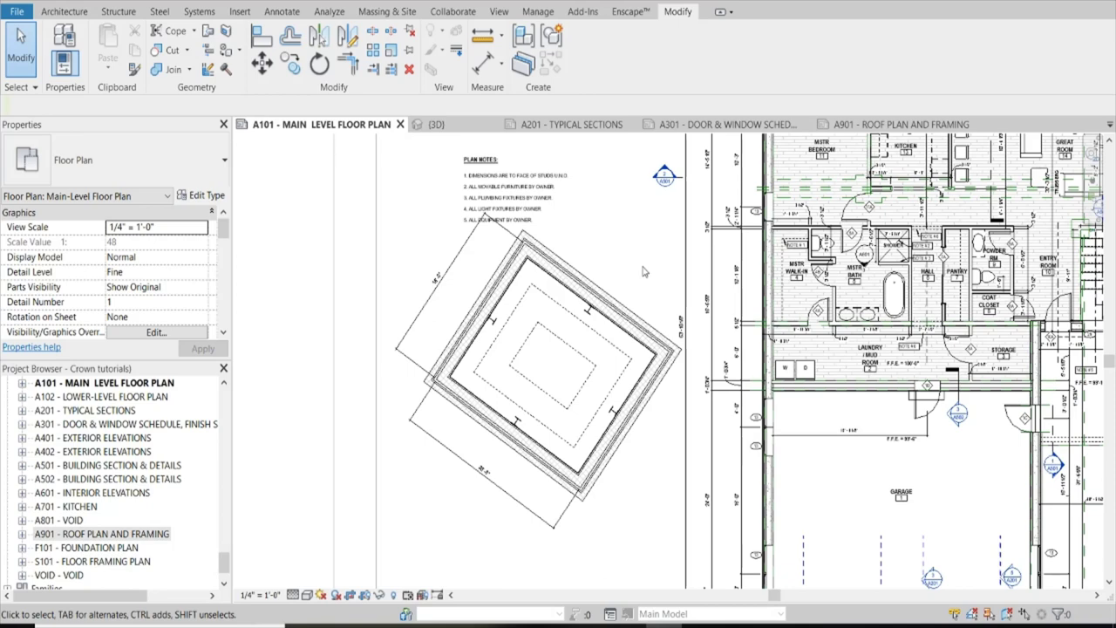
{"action": "scroll", "coordinate": [667, 256], "scroll_direction": "down", "scroll_amount": 3}
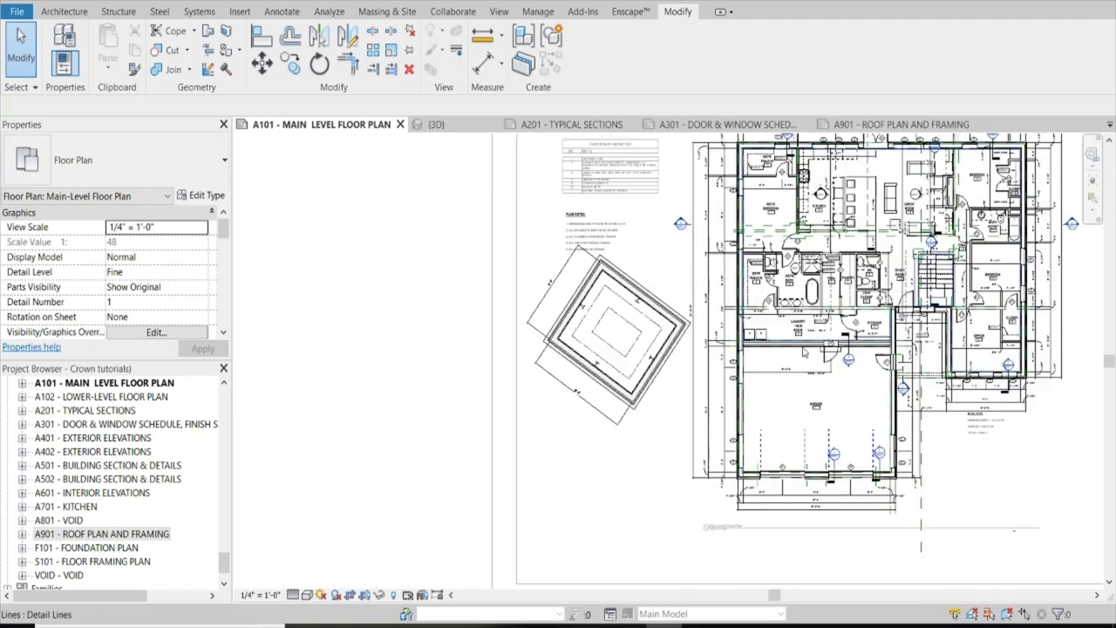
{"action": "scroll", "coordinate": [645, 271], "scroll_direction": "up", "scroll_amount": 2}
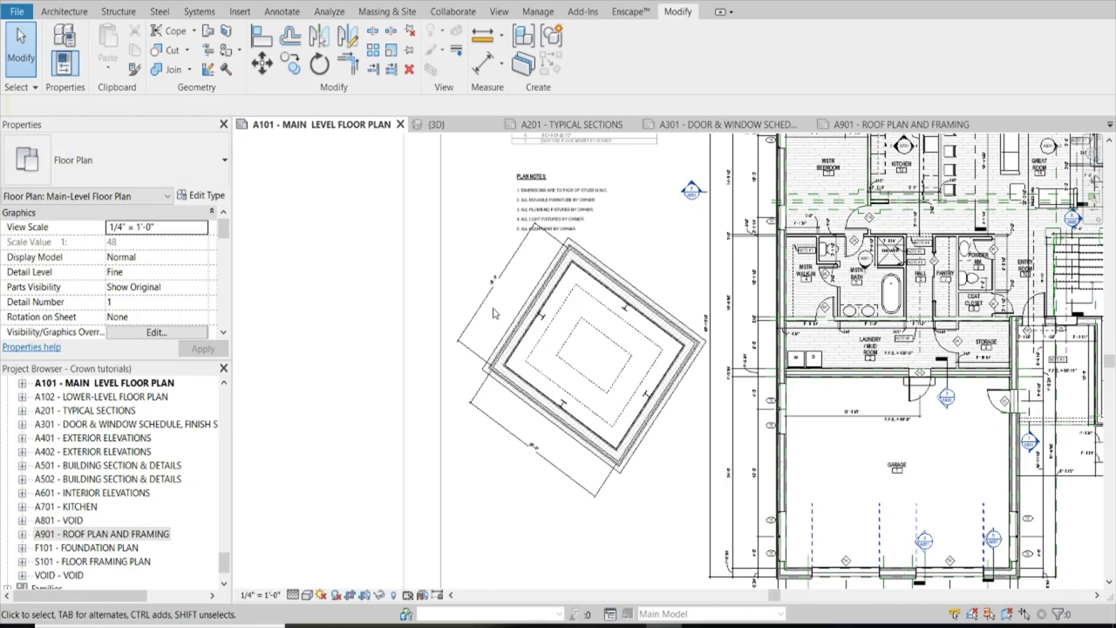
{"action": "scroll", "coordinate": [493, 314], "scroll_direction": "down", "scroll_amount": 3}
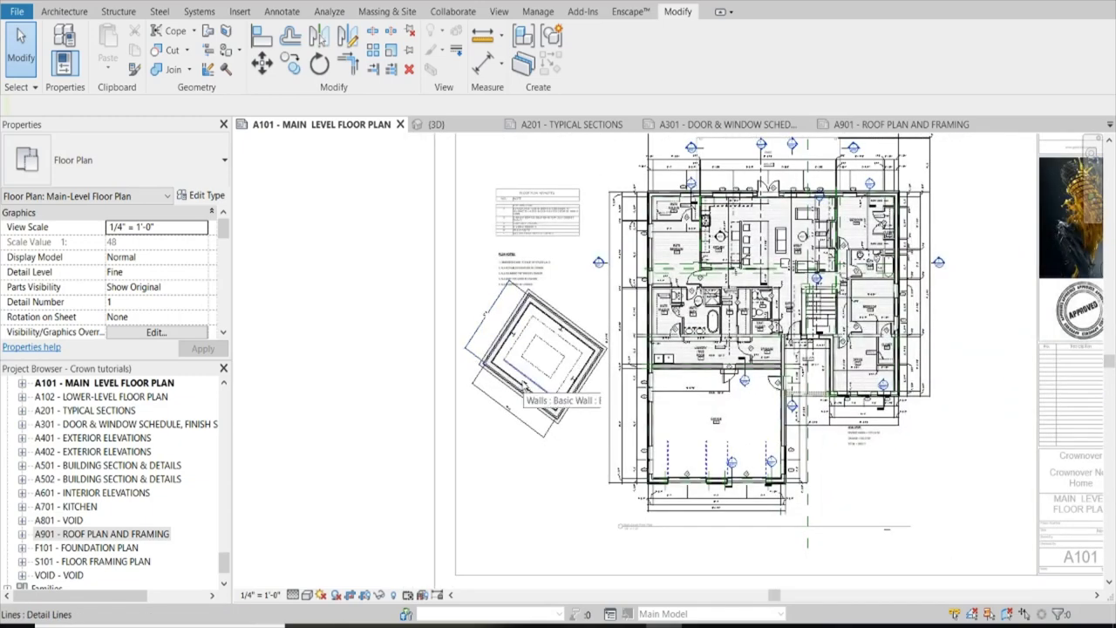
{"action": "scroll", "coordinate": [488, 375], "scroll_direction": "down", "scroll_amount": 2}
{"action": "scroll", "coordinate": [689, 349], "scroll_direction": "up", "scroll_amount": 2}
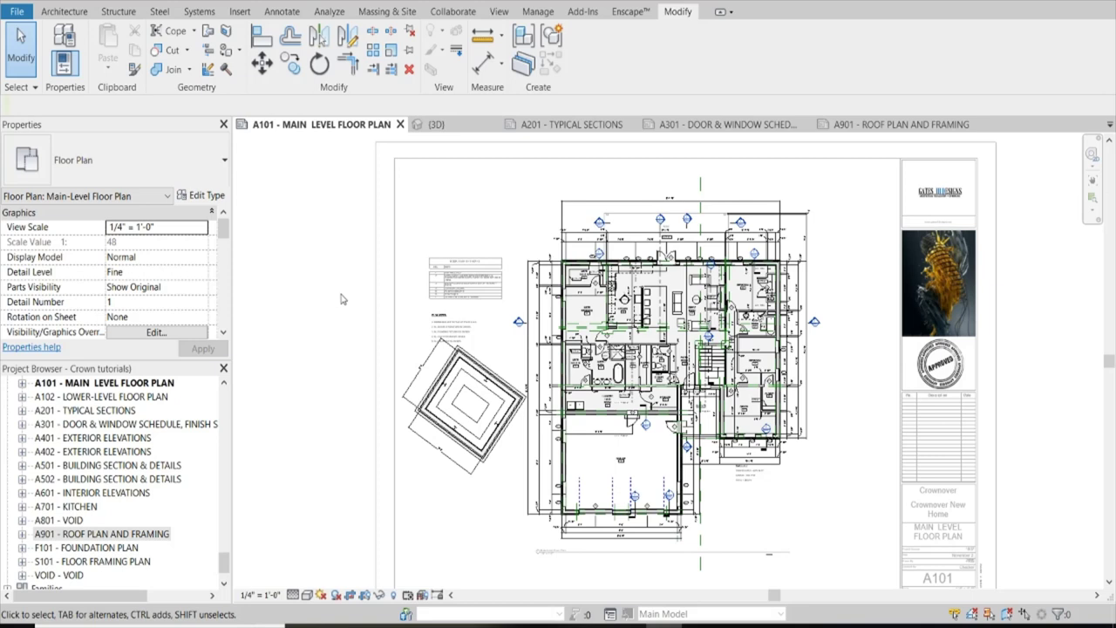
{"action": "scroll", "coordinate": [446, 313], "scroll_direction": "up", "scroll_amount": 4}
{"action": "scroll", "coordinate": [565, 507], "scroll_direction": "down", "scroll_amount": 3}
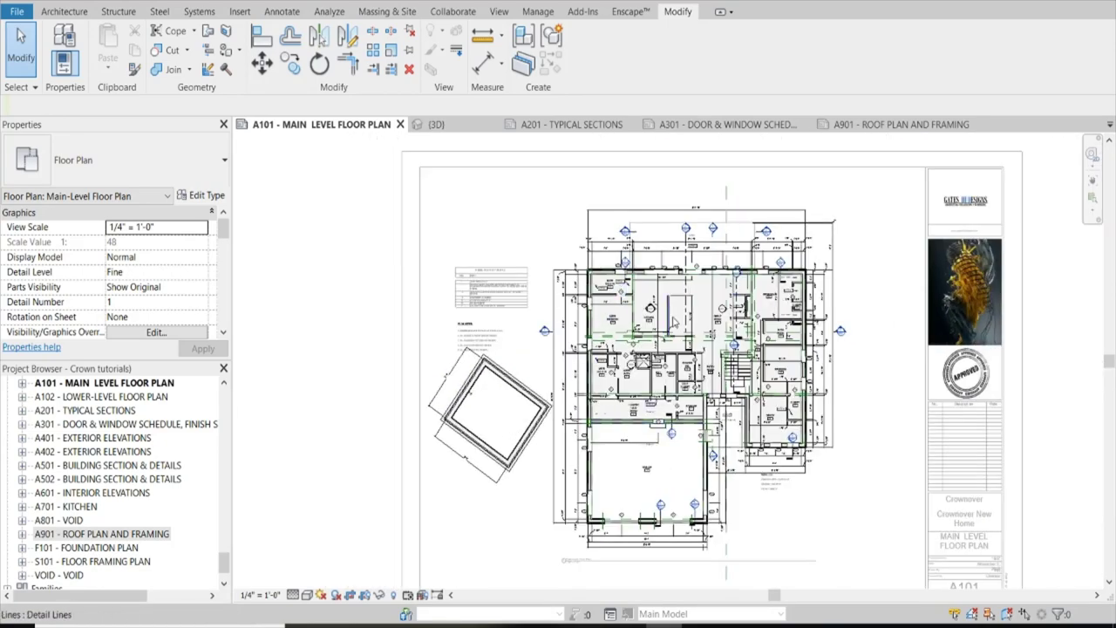
{"action": "scroll", "coordinate": [673, 322], "scroll_direction": "up", "scroll_amount": 2}
{"action": "scroll", "coordinate": [537, 178], "scroll_direction": "down", "scroll_amount": 3}
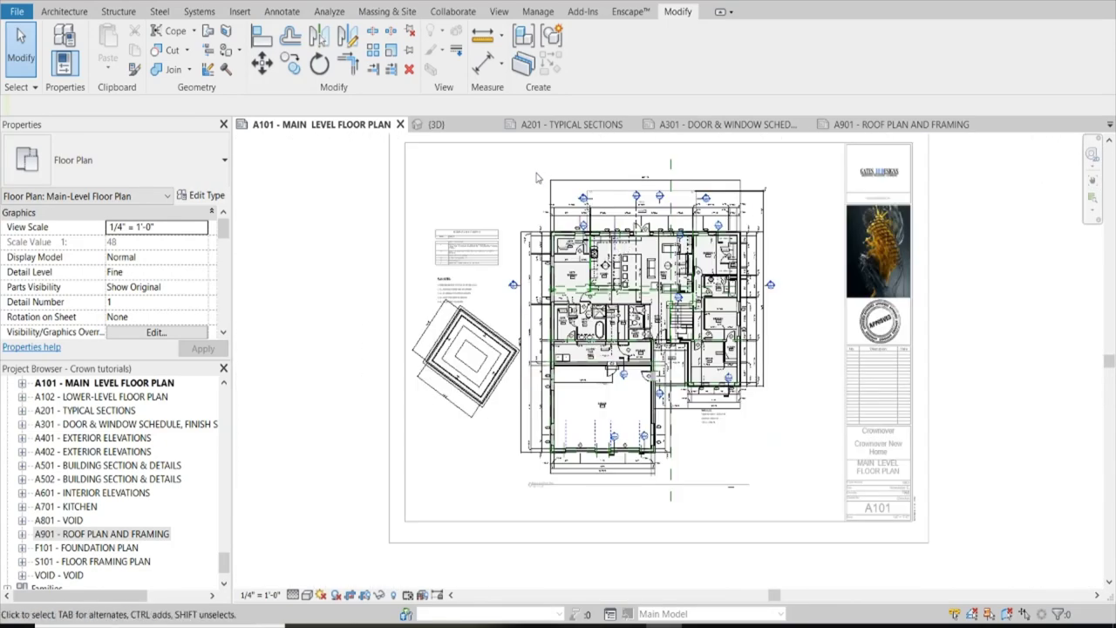
Step: Review the wall sections on sheet A201 and the schedules on sheet A301, and return to the A101 main-level floor plan
{"action": "left_click", "coordinate": [571, 124]}
{"action": "scroll", "coordinate": [835, 392], "scroll_direction": "up", "scroll_amount": 2}
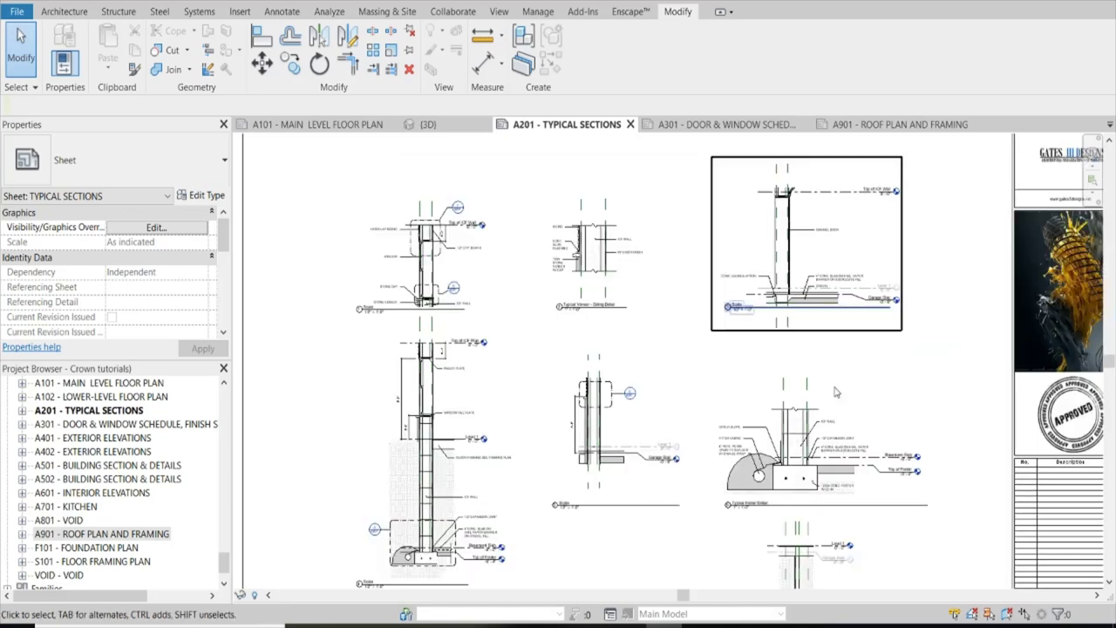
{"action": "scroll", "coordinate": [835, 392], "scroll_direction": "down", "scroll_amount": 3}
{"action": "scroll", "coordinate": [593, 445], "scroll_direction": "up", "scroll_amount": 2}
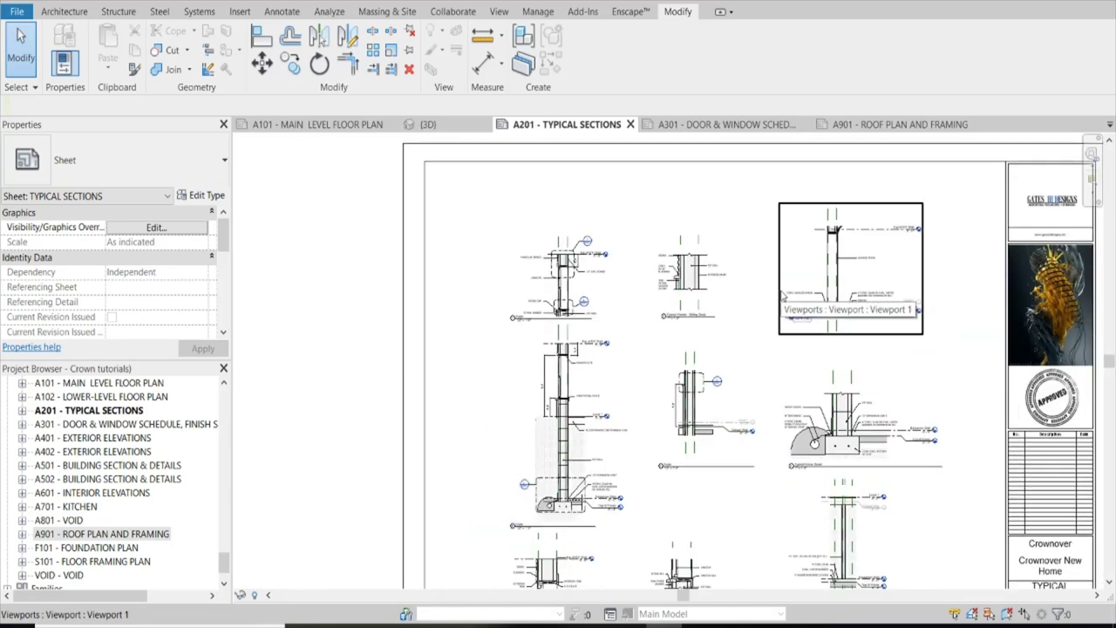
{"action": "scroll", "coordinate": [523, 325], "scroll_direction": "up", "scroll_amount": 3}
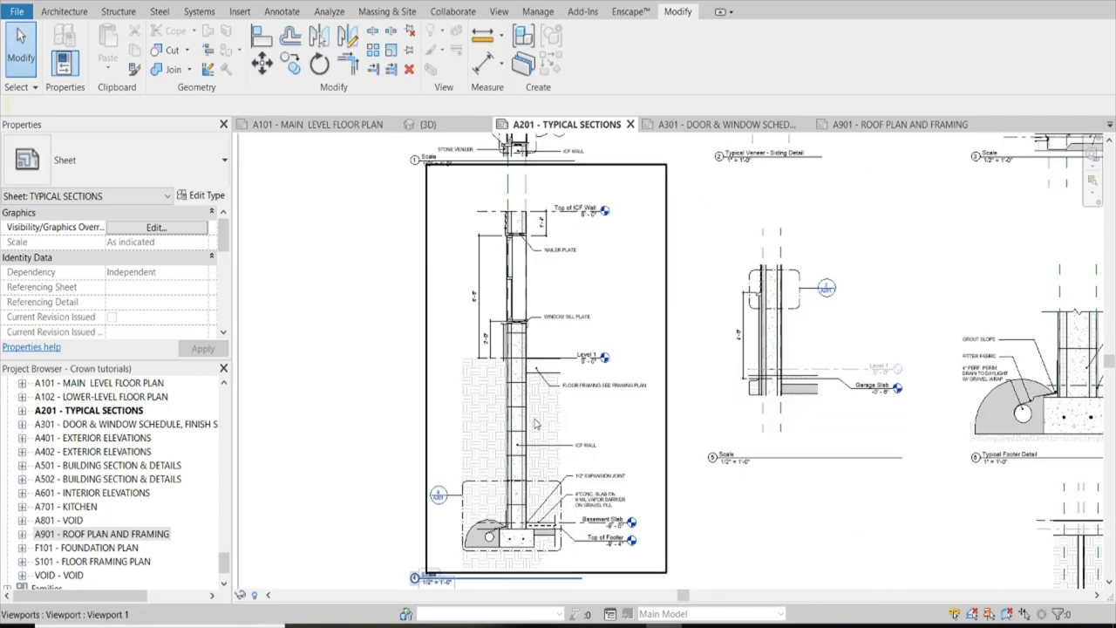
{"action": "scroll", "coordinate": [523, 349], "scroll_direction": "up", "scroll_amount": 2}
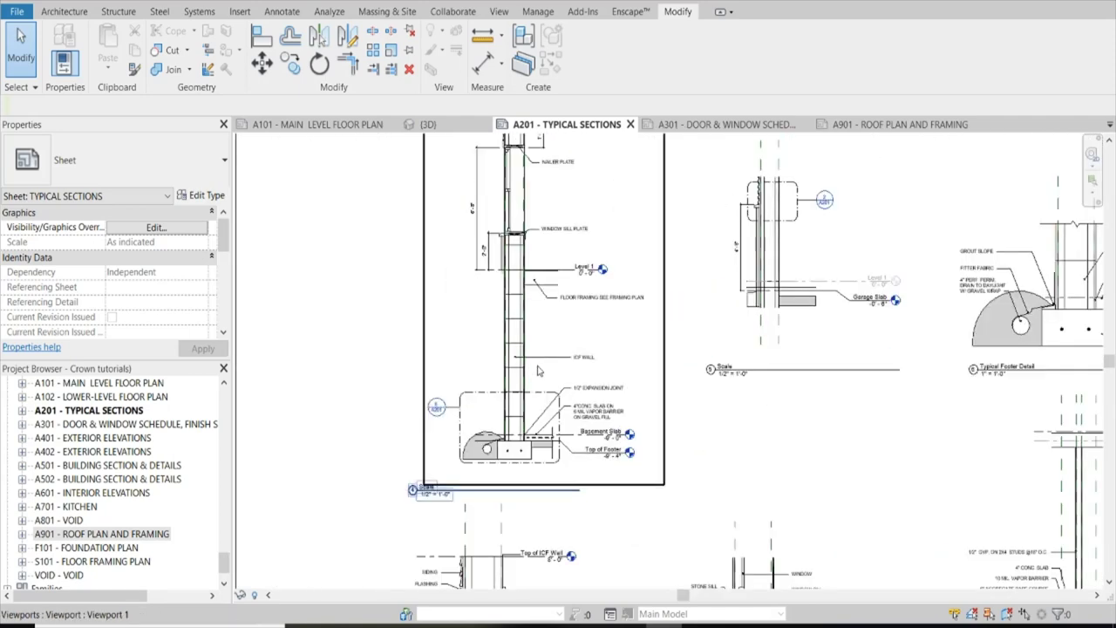
{"action": "left_click", "coordinate": [724, 124]}
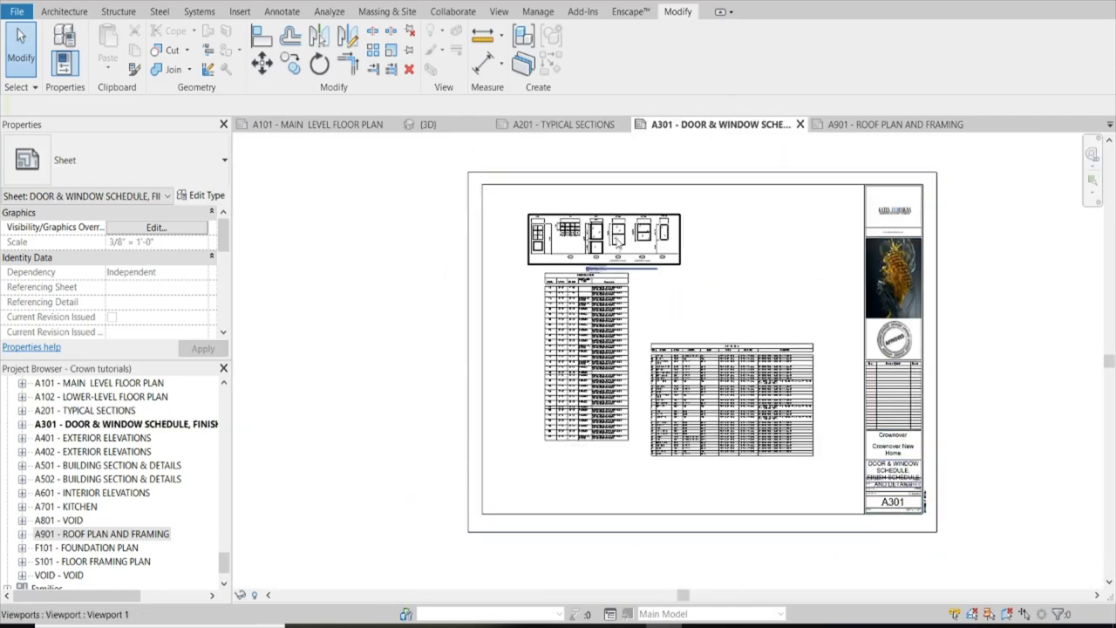
{"action": "scroll", "coordinate": [604, 330], "scroll_direction": "up", "scroll_amount": 1}
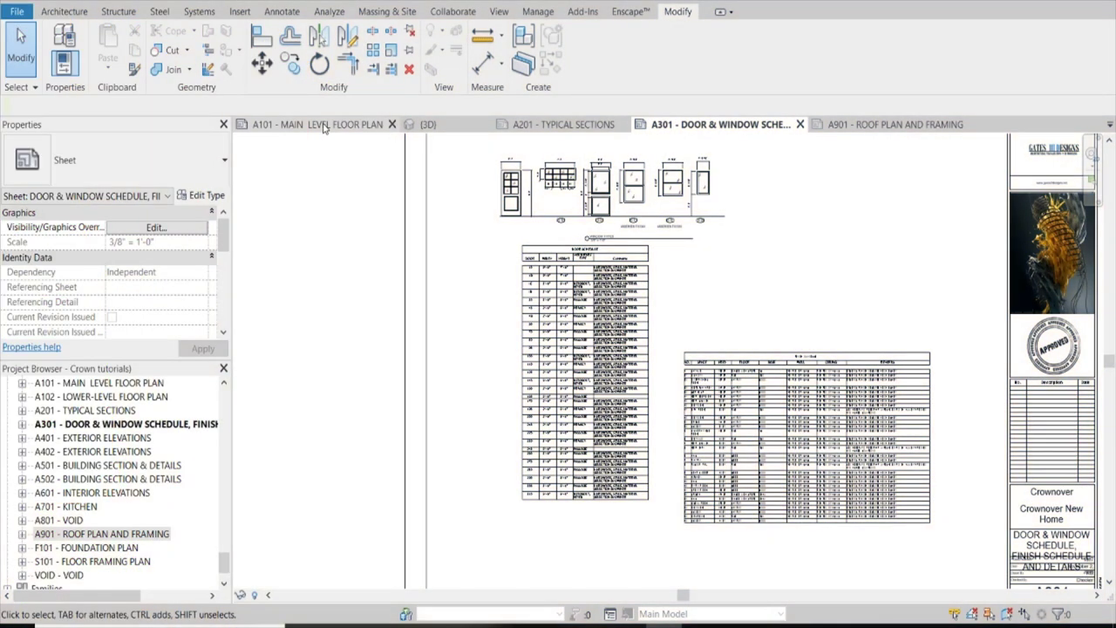
{"action": "left_click", "coordinate": [326, 125]}
{"action": "scroll", "coordinate": [457, 269], "scroll_direction": "up", "scroll_amount": 3}
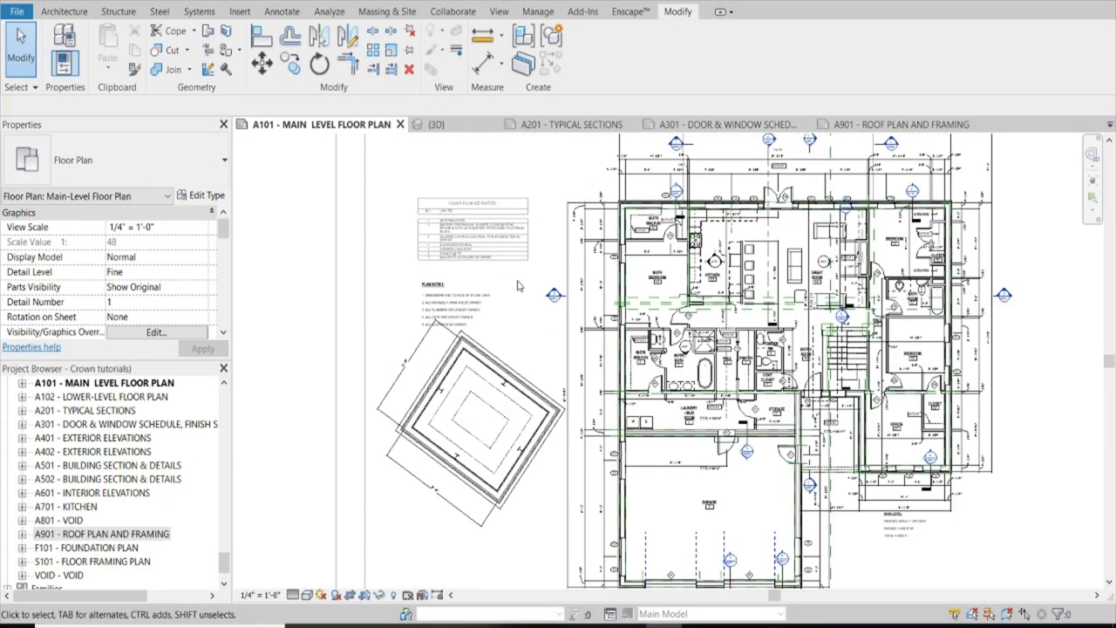